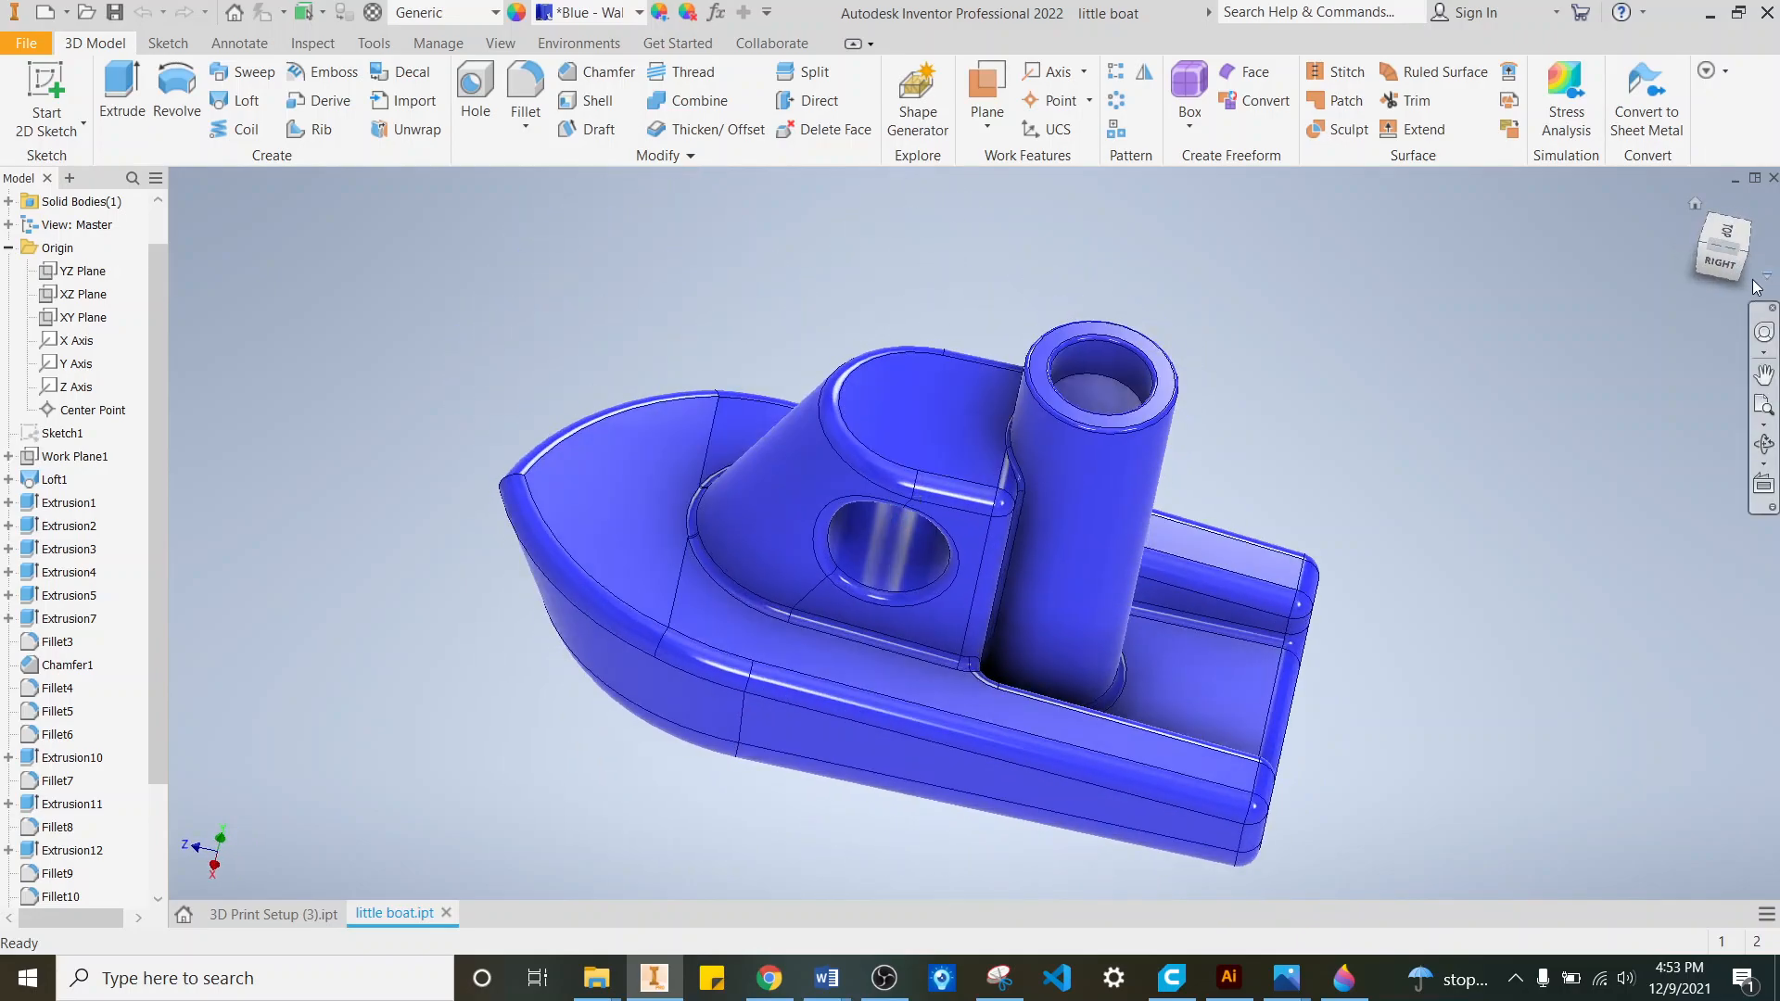
# Step: Create a new drawing file from the default drawing template
pyautogui.click(26, 43)
pyautogui.moveTo(74, 151)
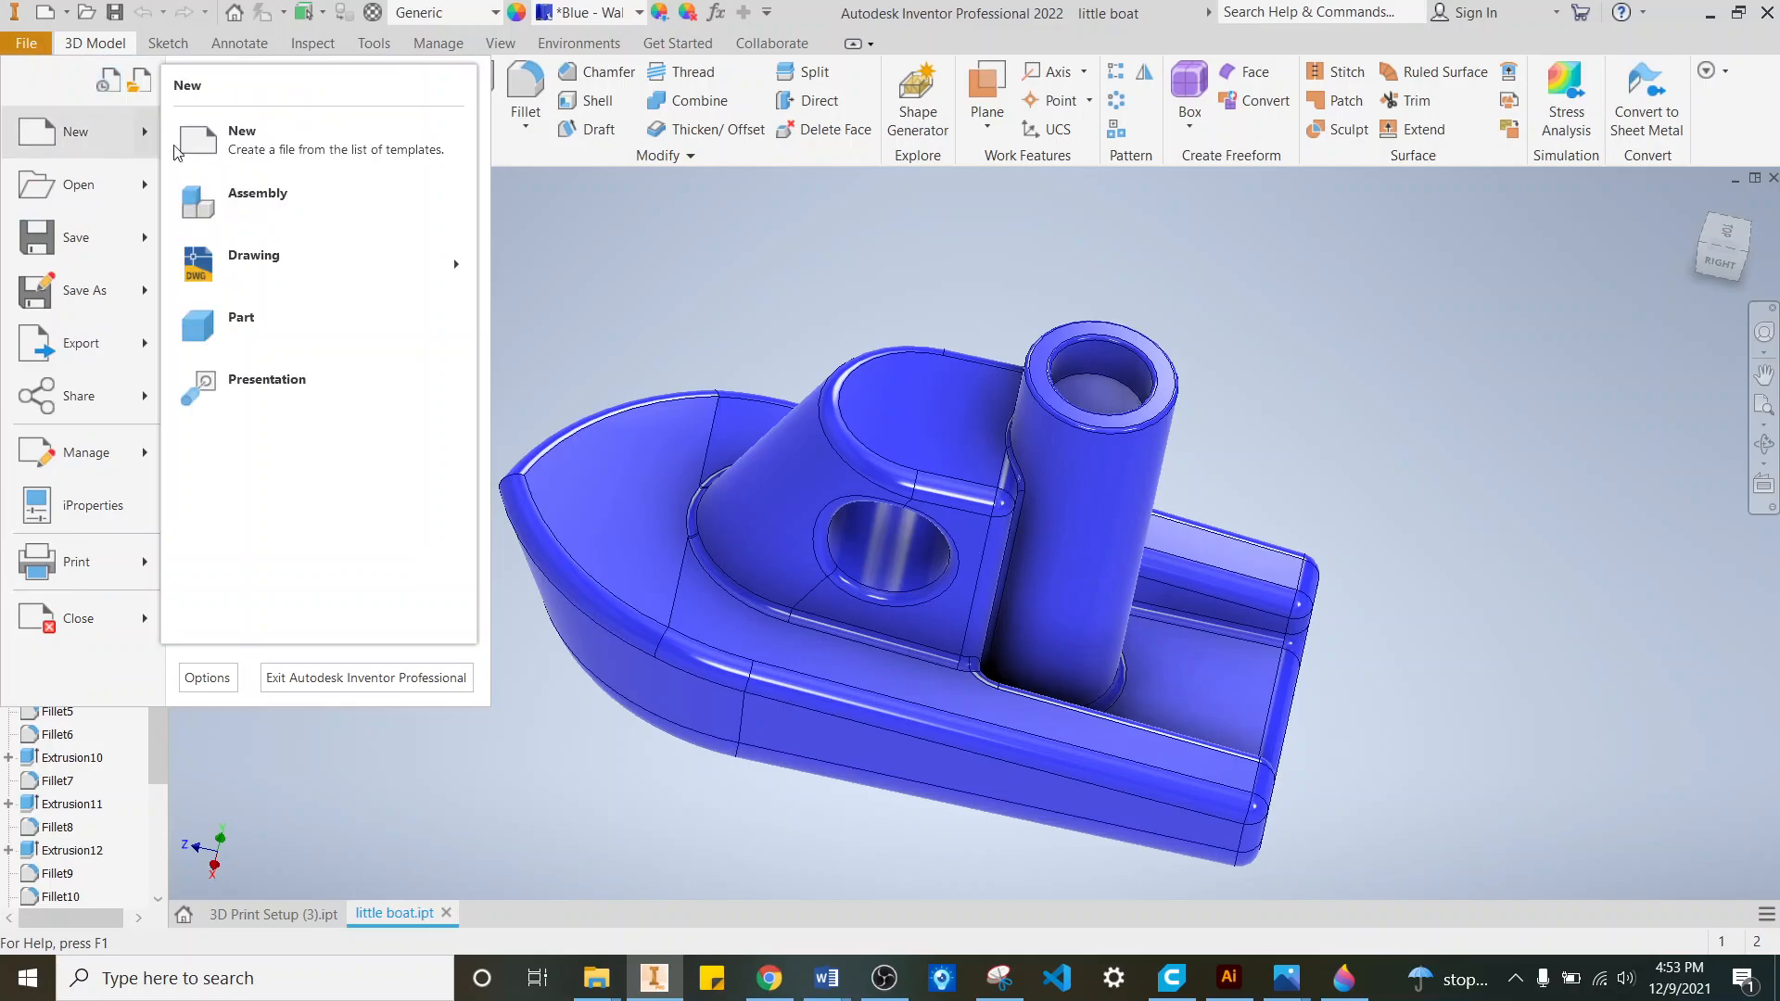
pyautogui.click(321, 264)
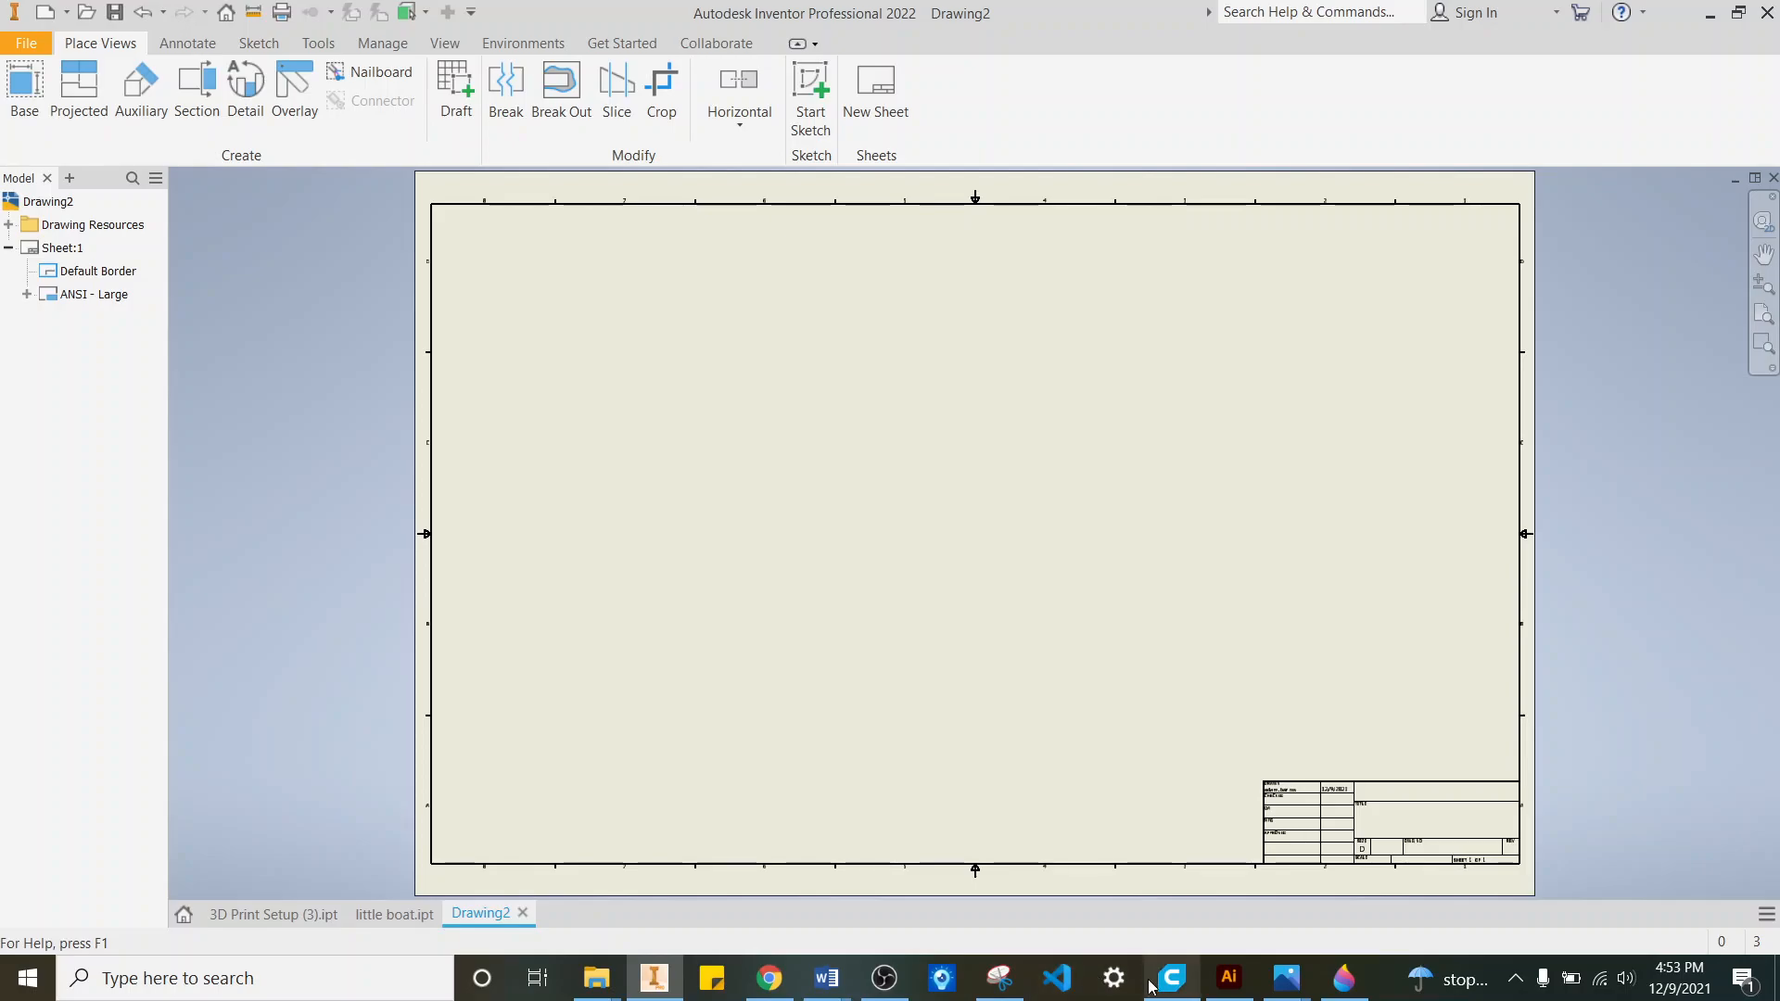
# Step: Switch to Windows Settings, find the mouse pointer size setting, enlarge the pointer, and return to Inventor
pyautogui.click(1113, 977)
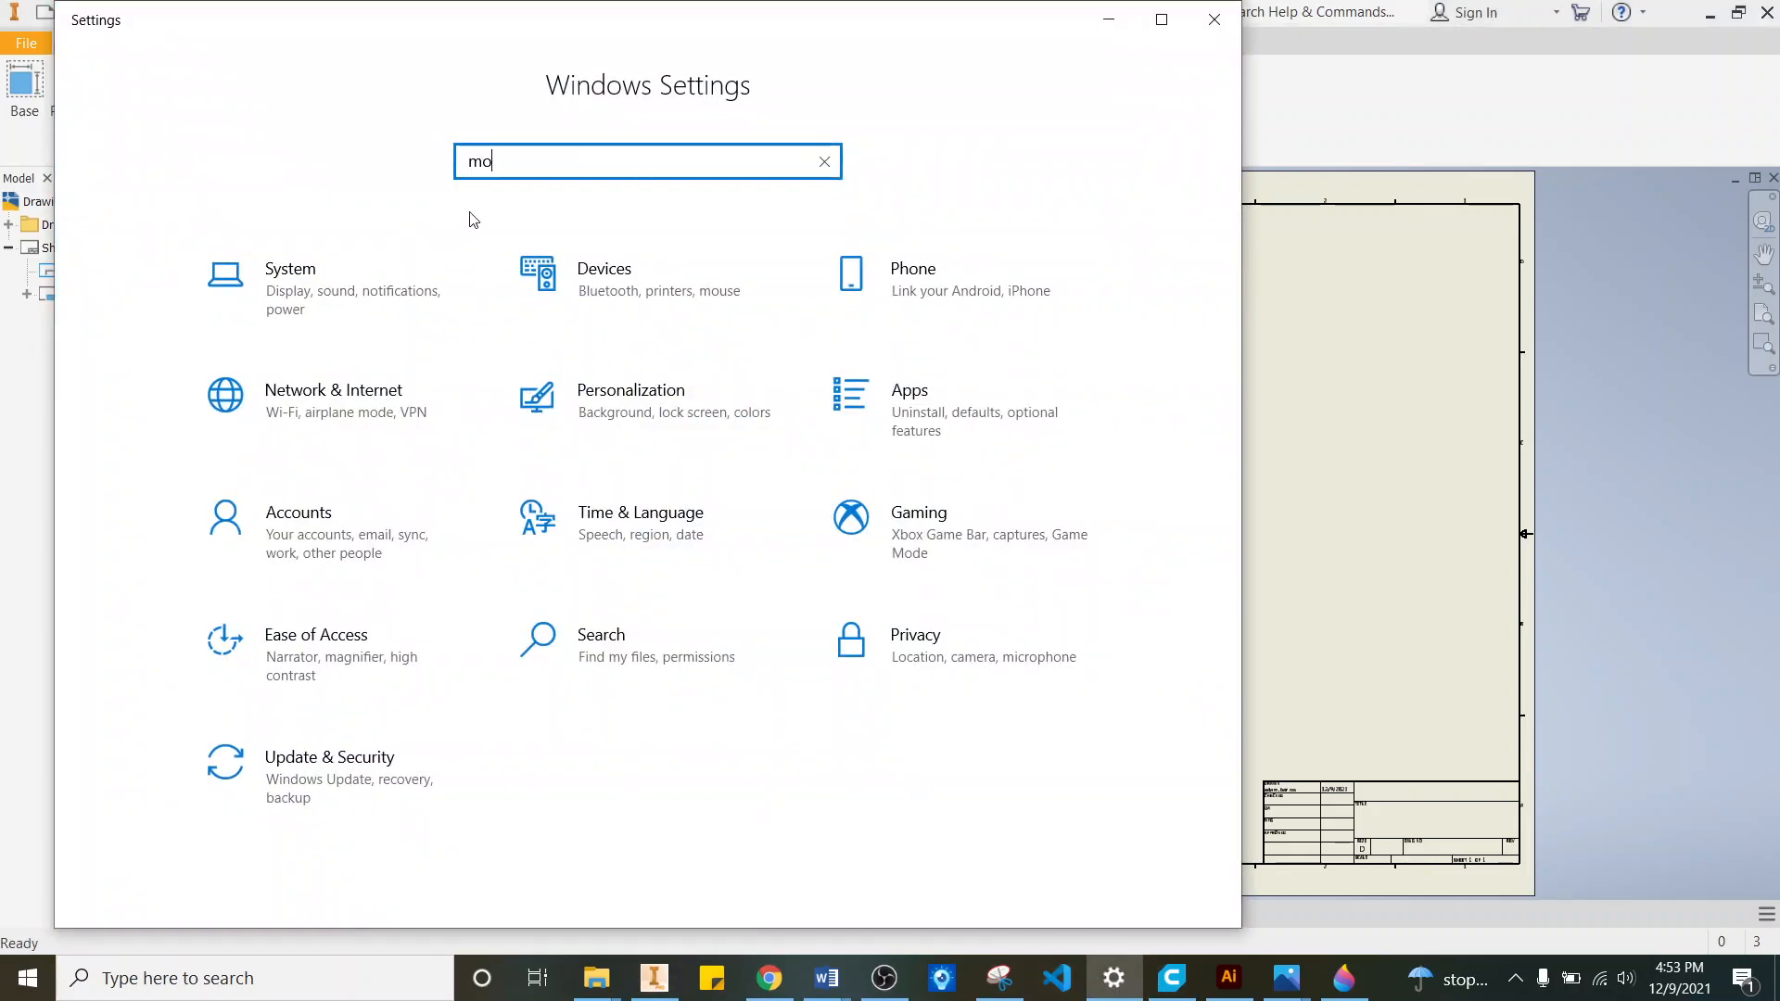
pyautogui.write('e')
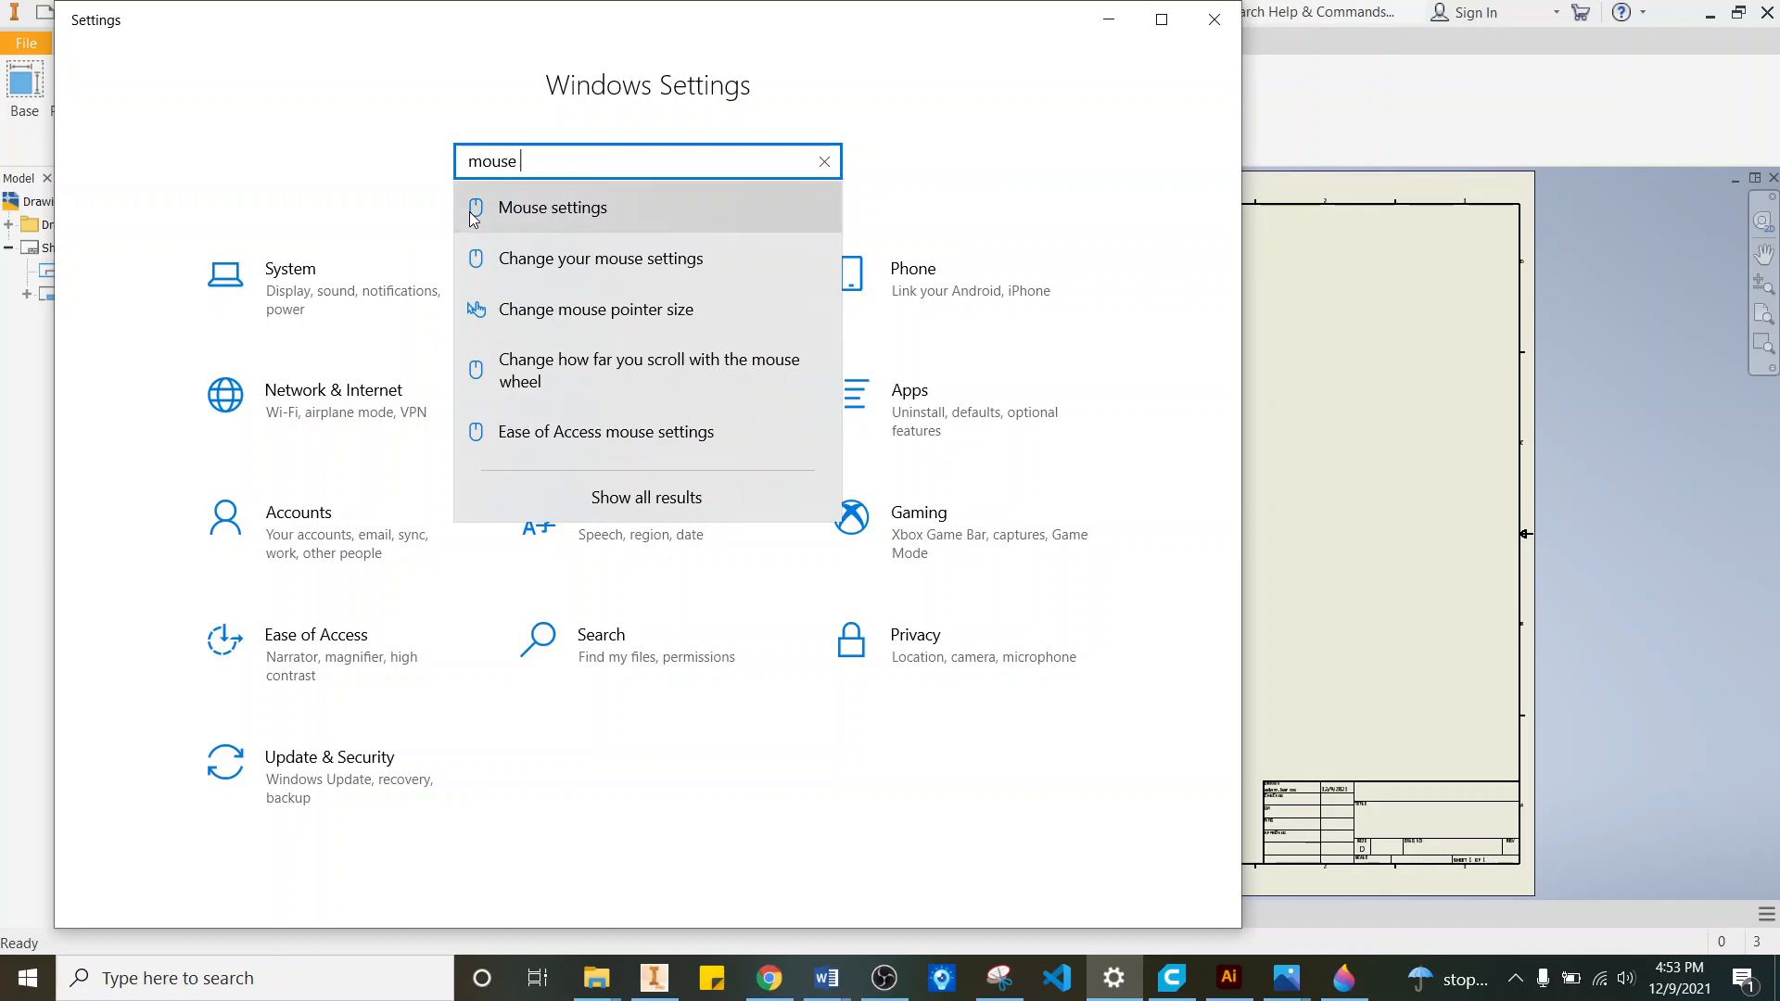
pyautogui.click(546, 308)
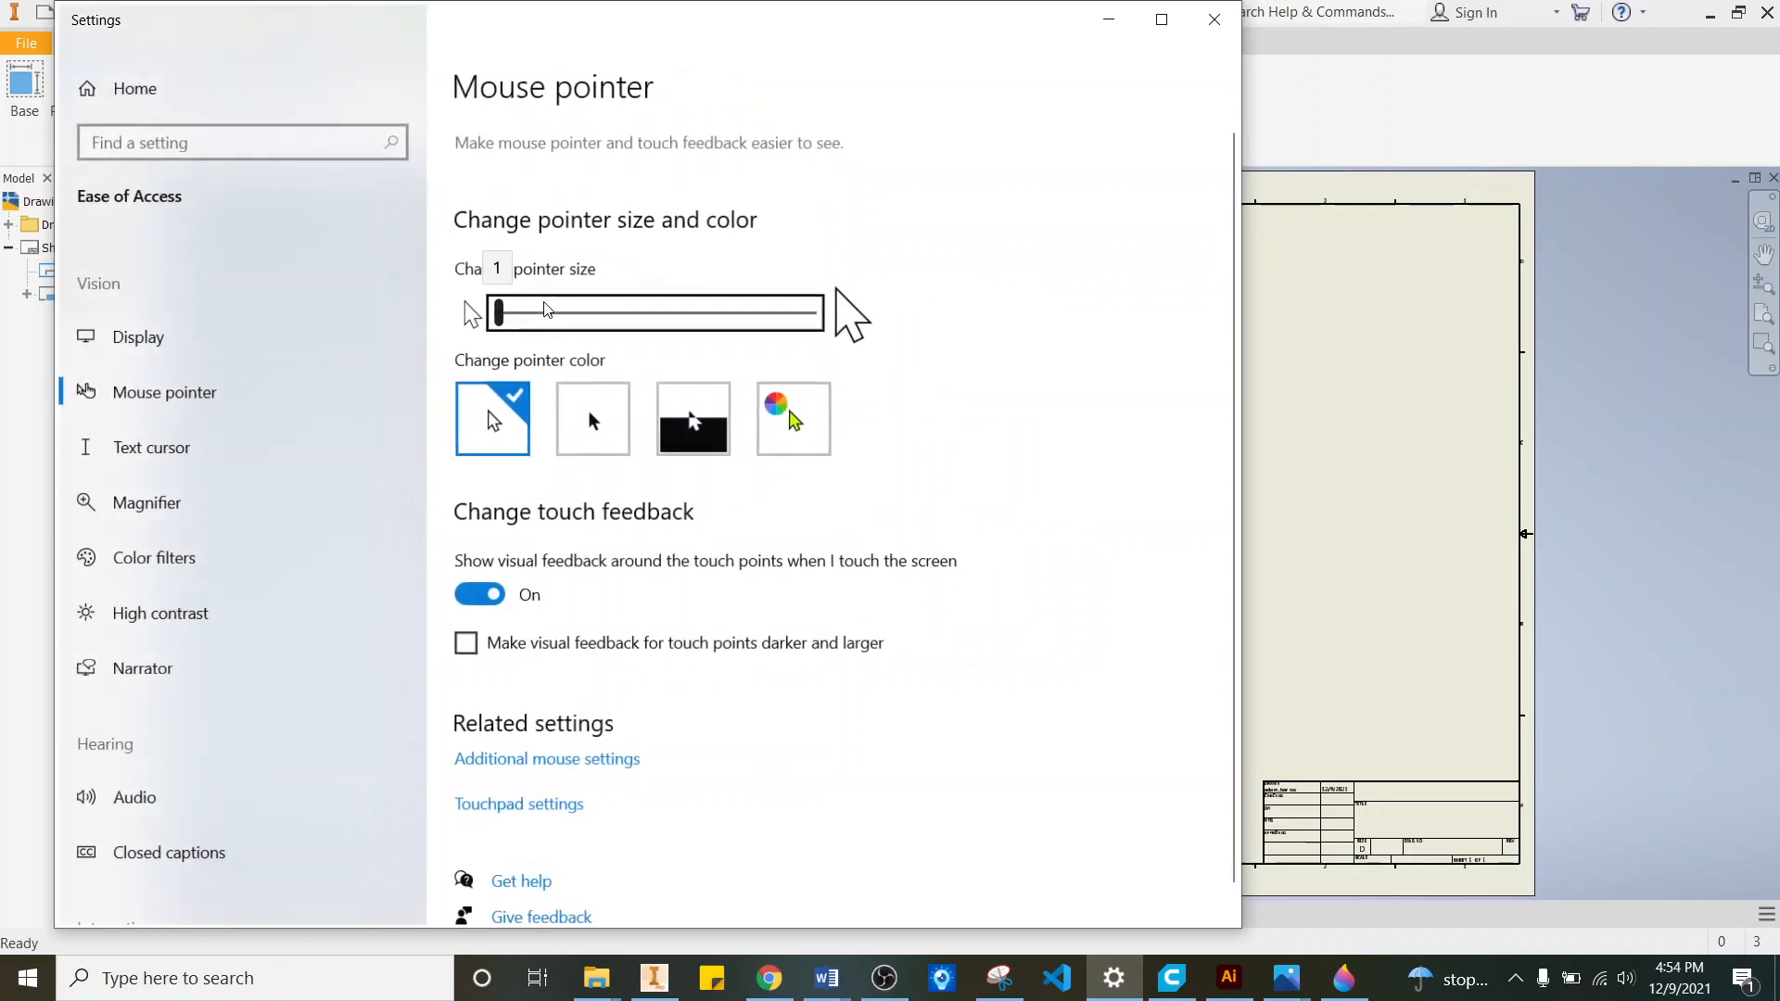
pyautogui.moveTo(572, 315); pyautogui.dragTo(633, 309)
pyautogui.click(1108, 20)
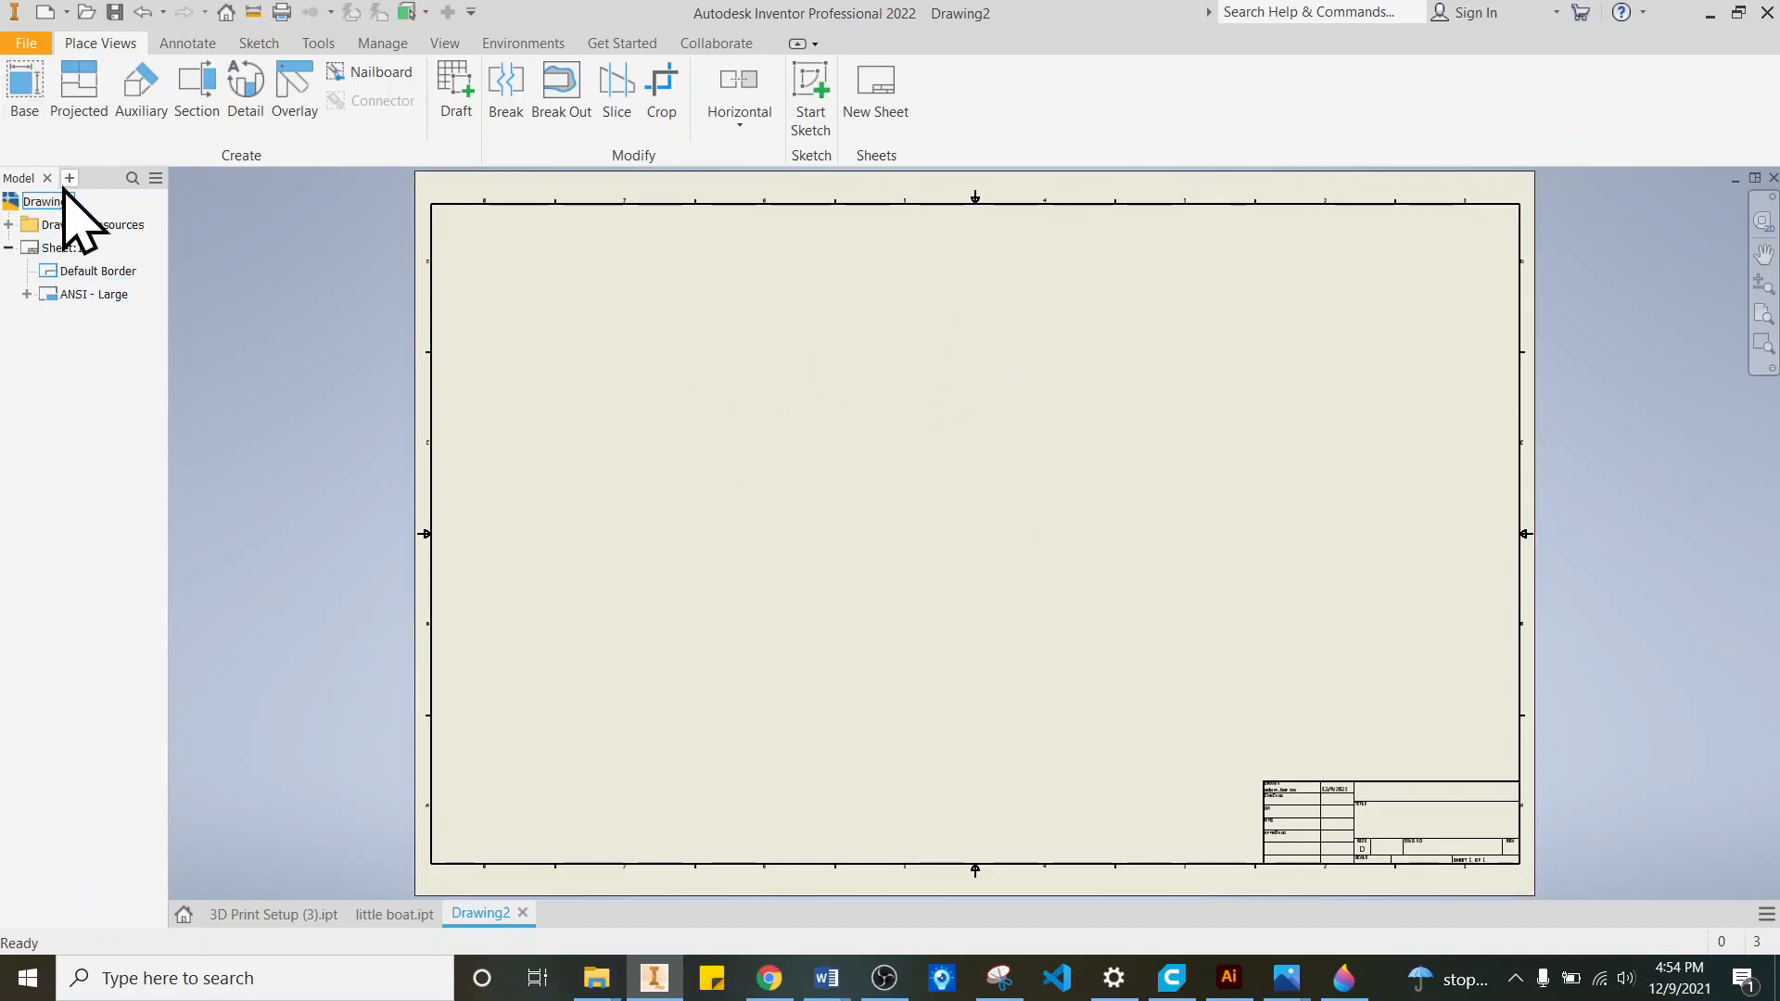
# Step: Set the drawing sheet to size A and delete its ANSI - Large title block
pyautogui.rightClick(67, 252)
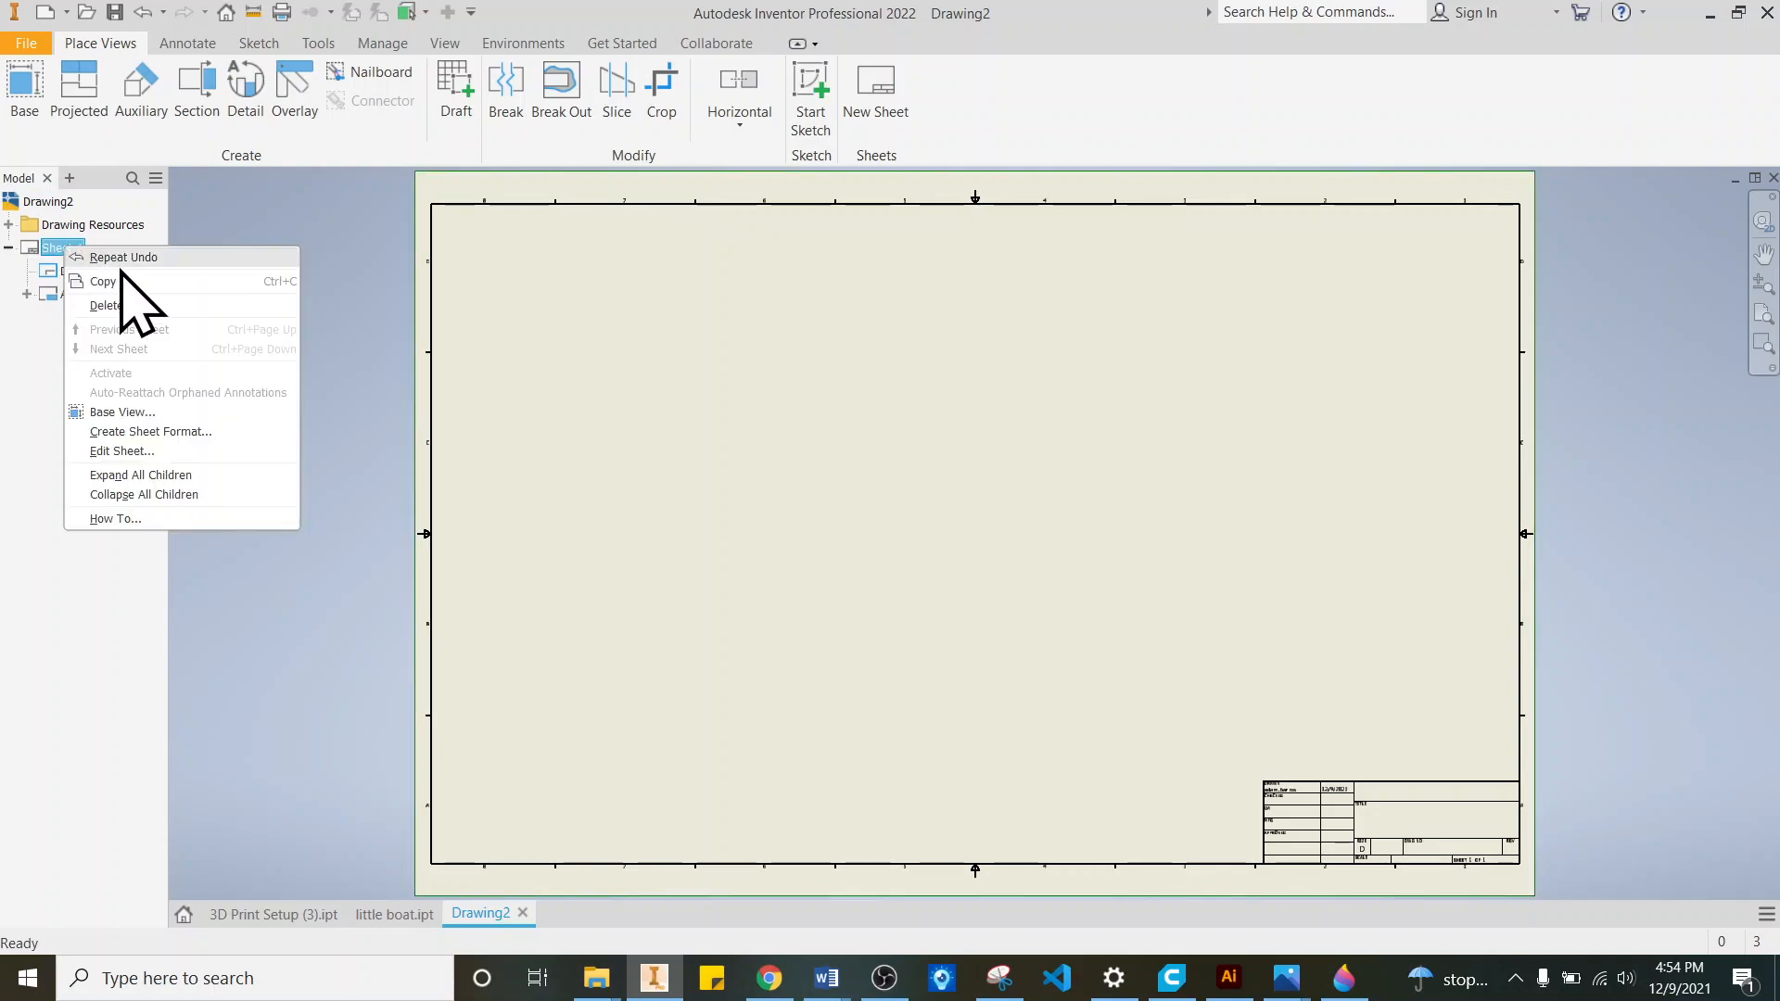
pyautogui.click(159, 452)
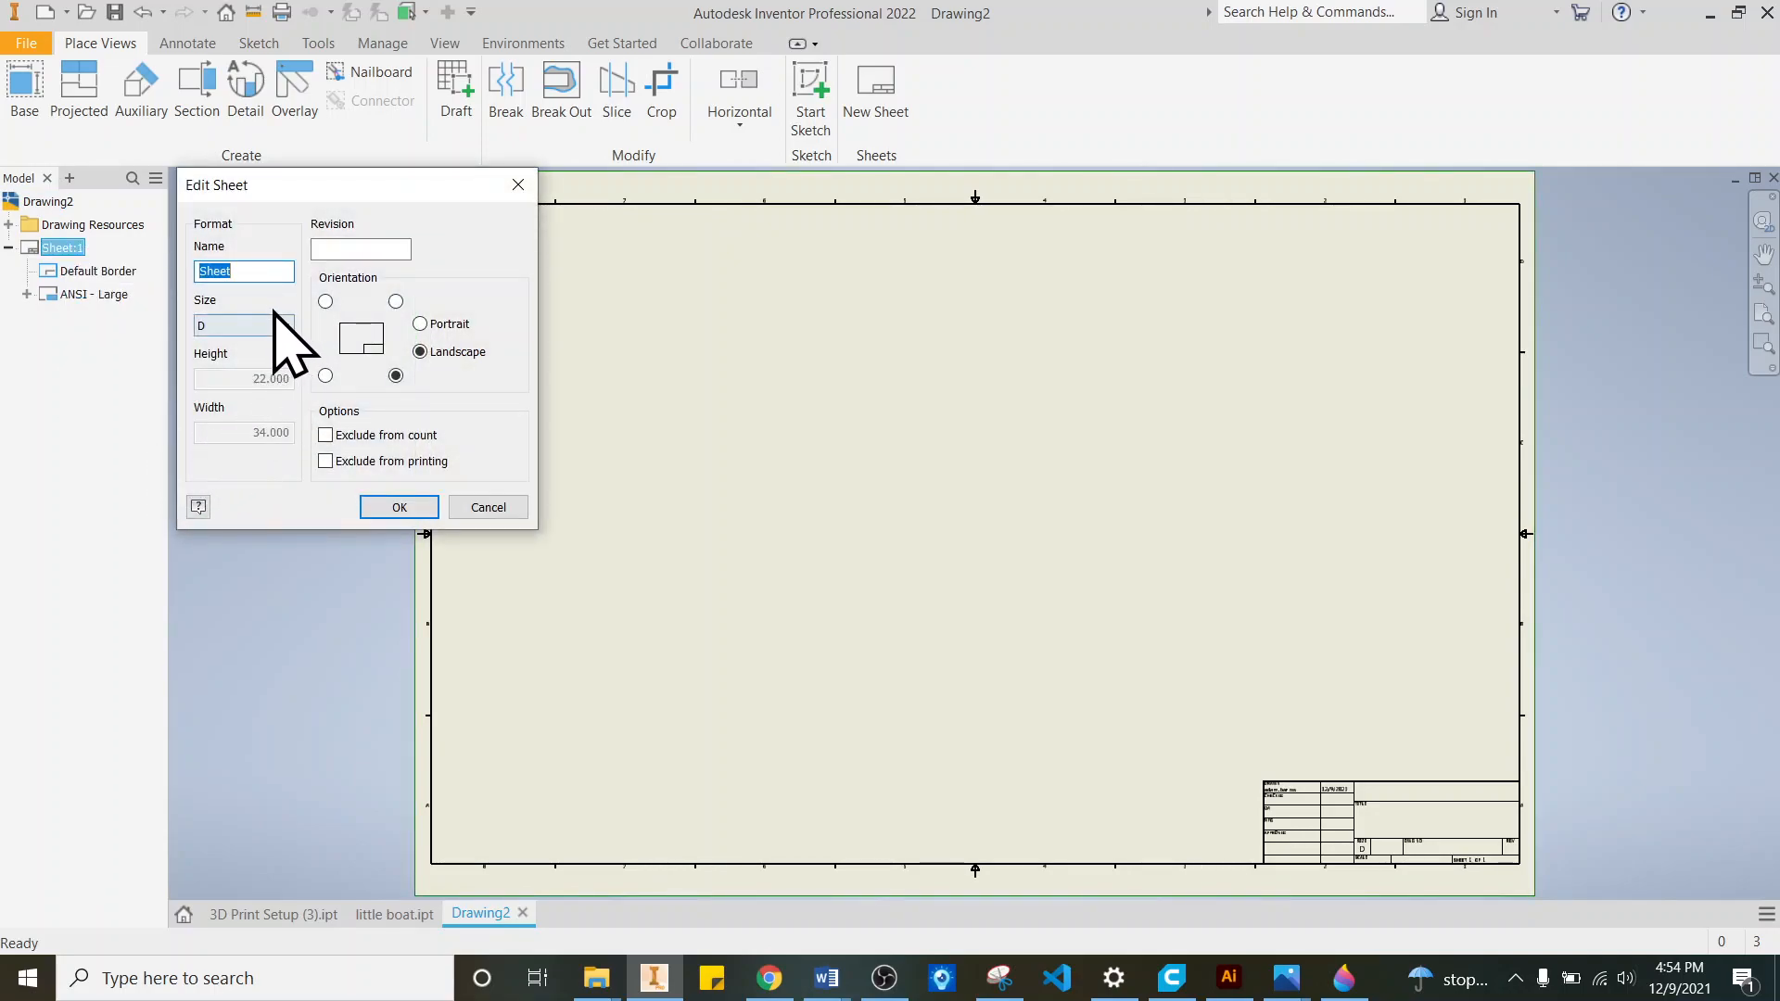
pyautogui.click(220, 330)
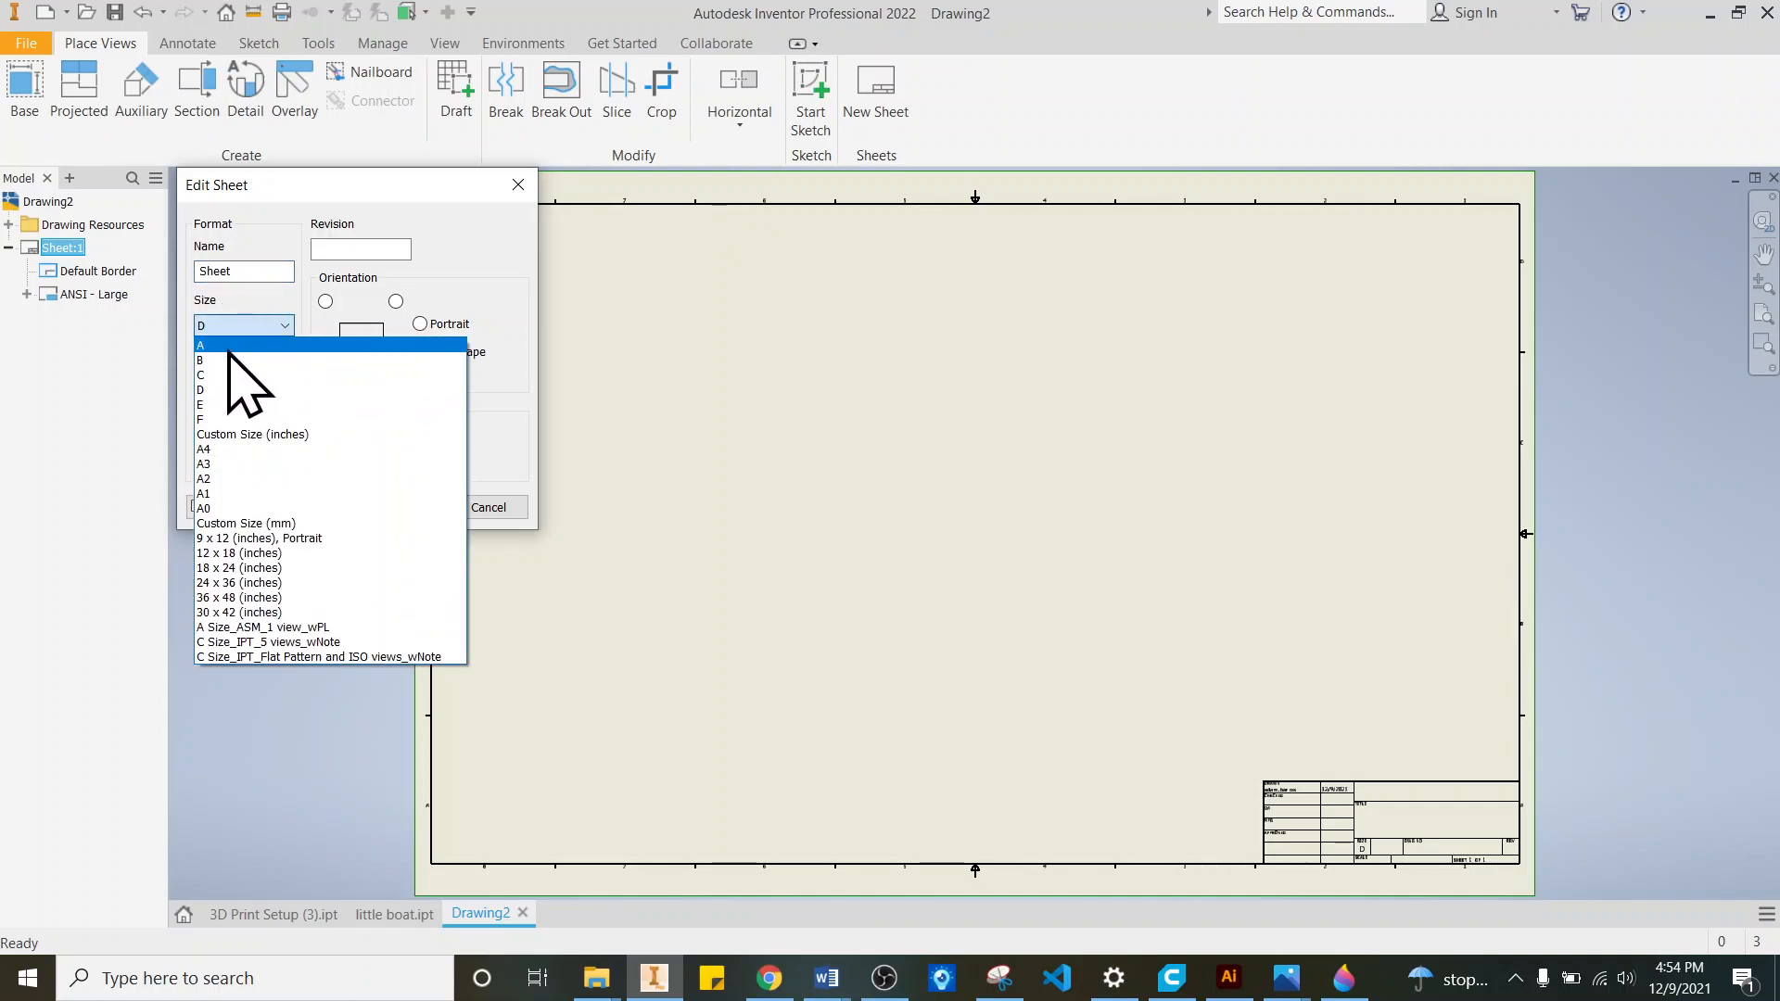
pyautogui.click(225, 345)
pyautogui.click(419, 507)
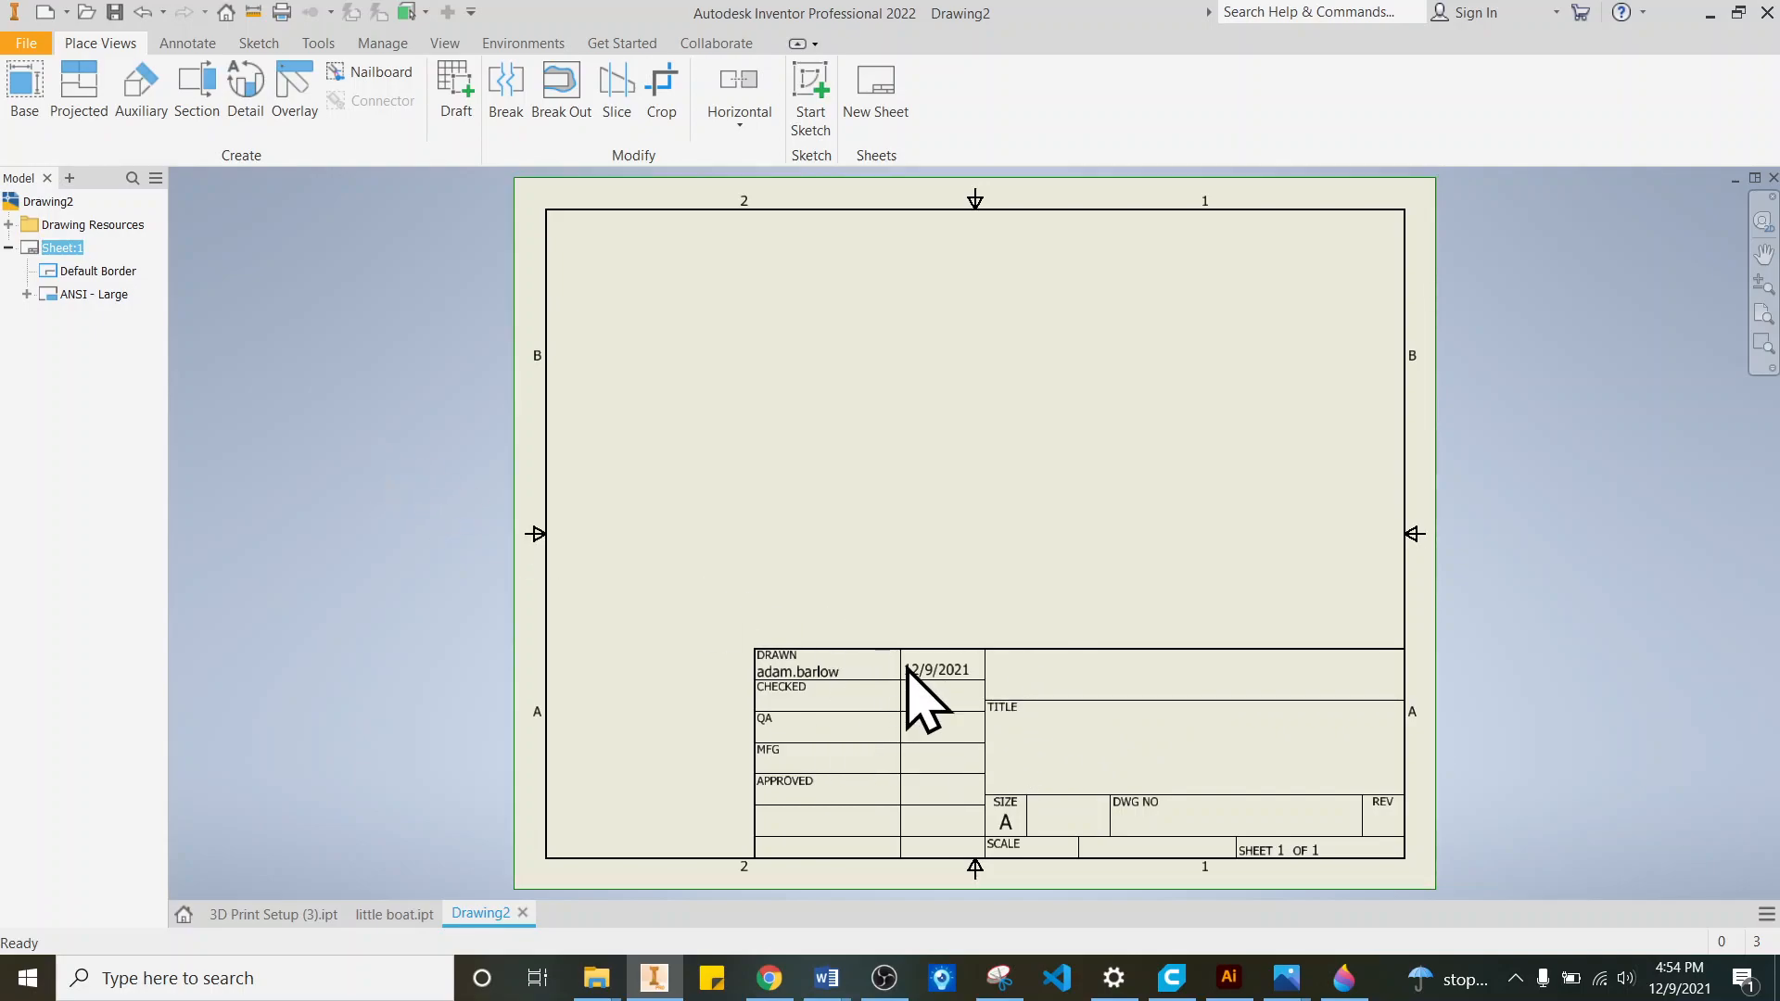
pyautogui.rightClick(98, 298)
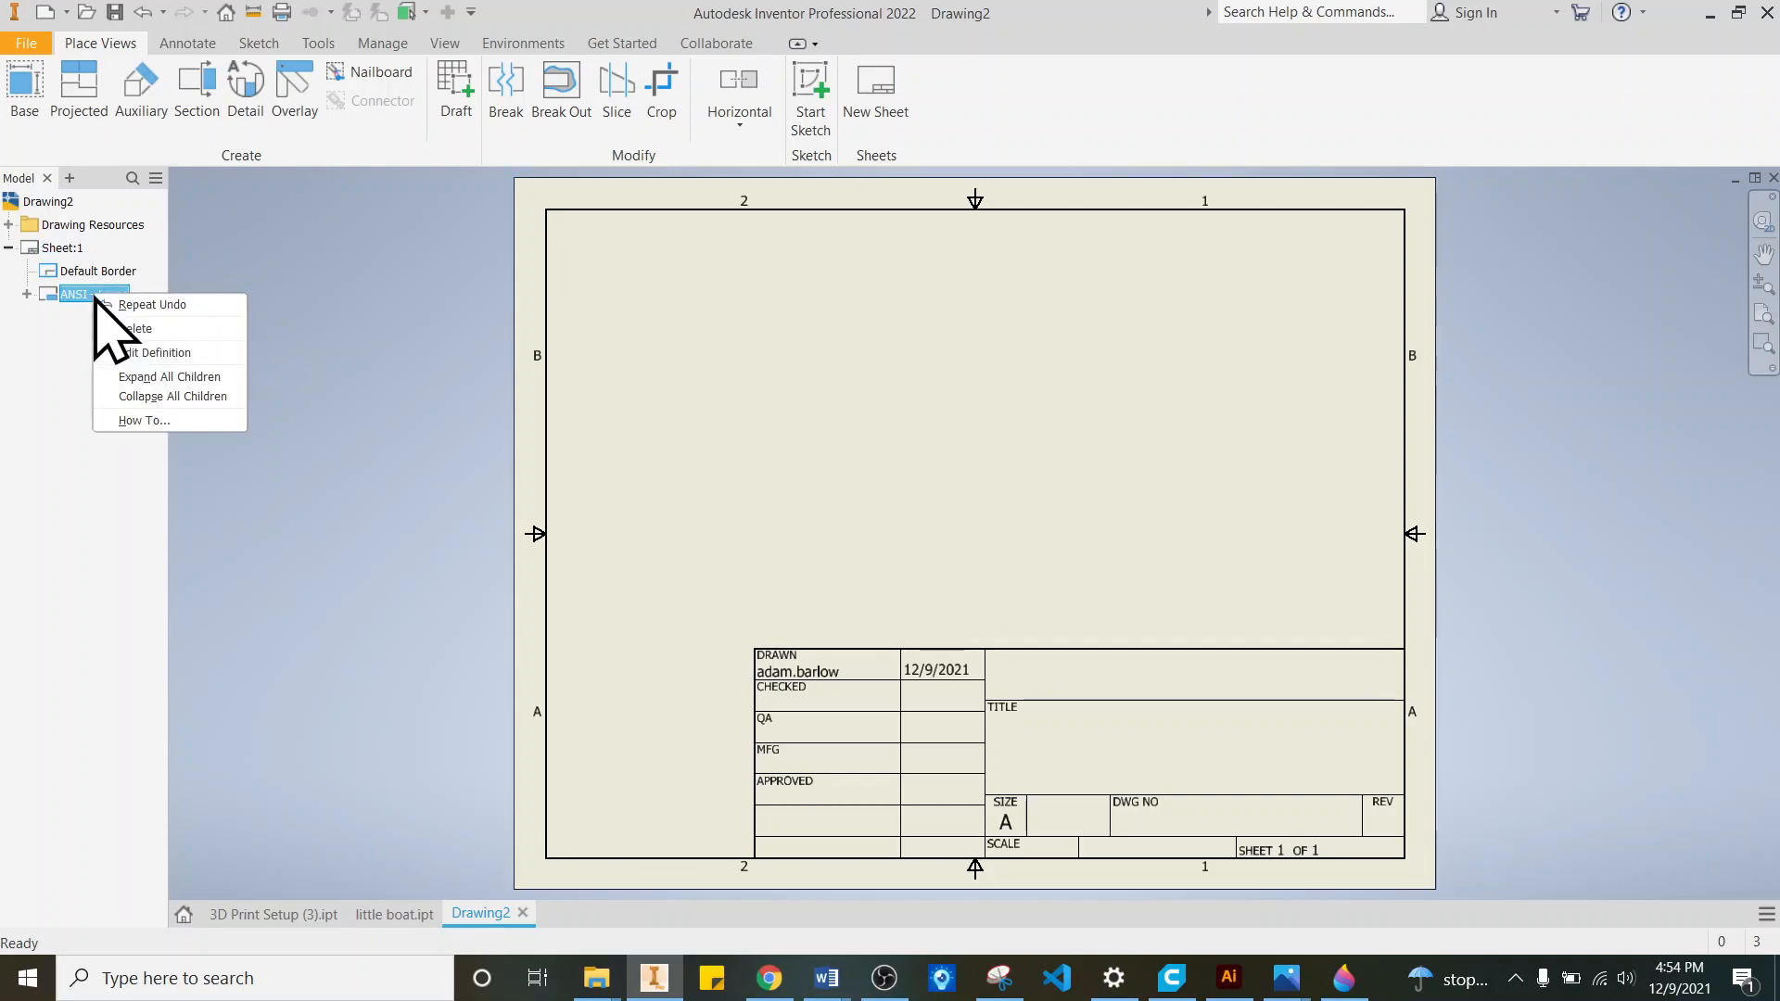
pyautogui.click(151, 339)
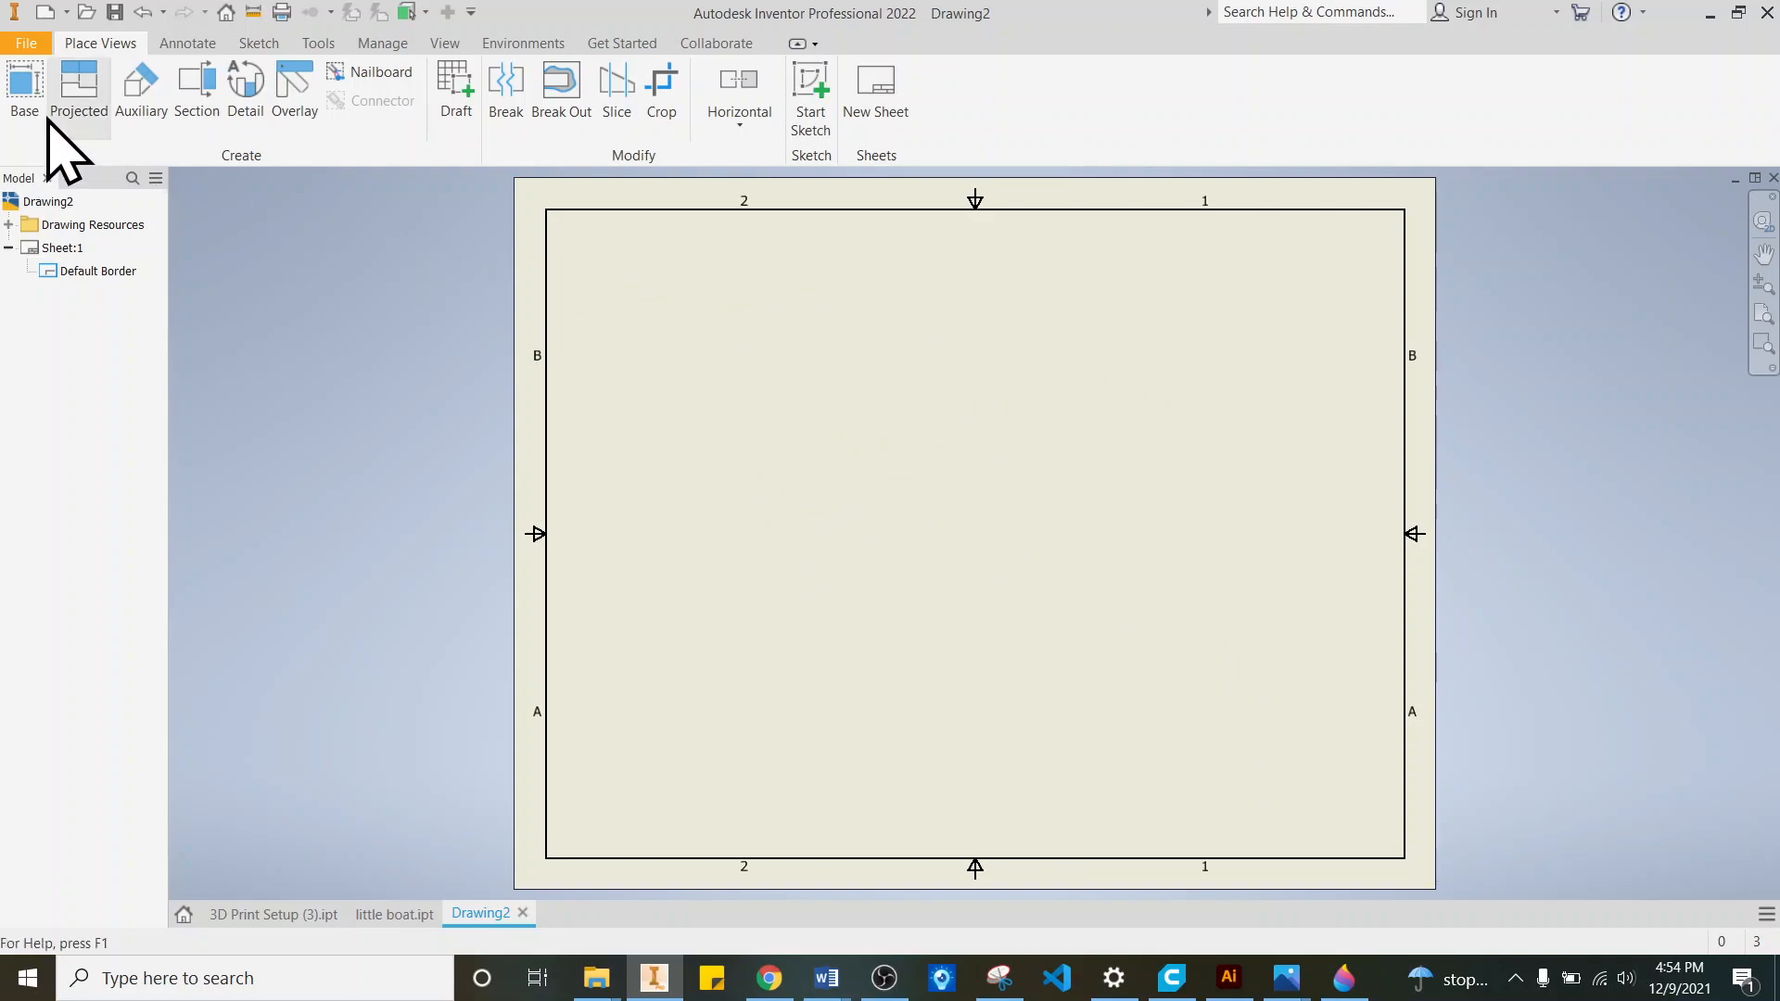
# Step: Set up a shaded front base view of little boat.ipt without hidden lines at 1:1 in the sheet's lower-left area
pyautogui.click(24, 85)
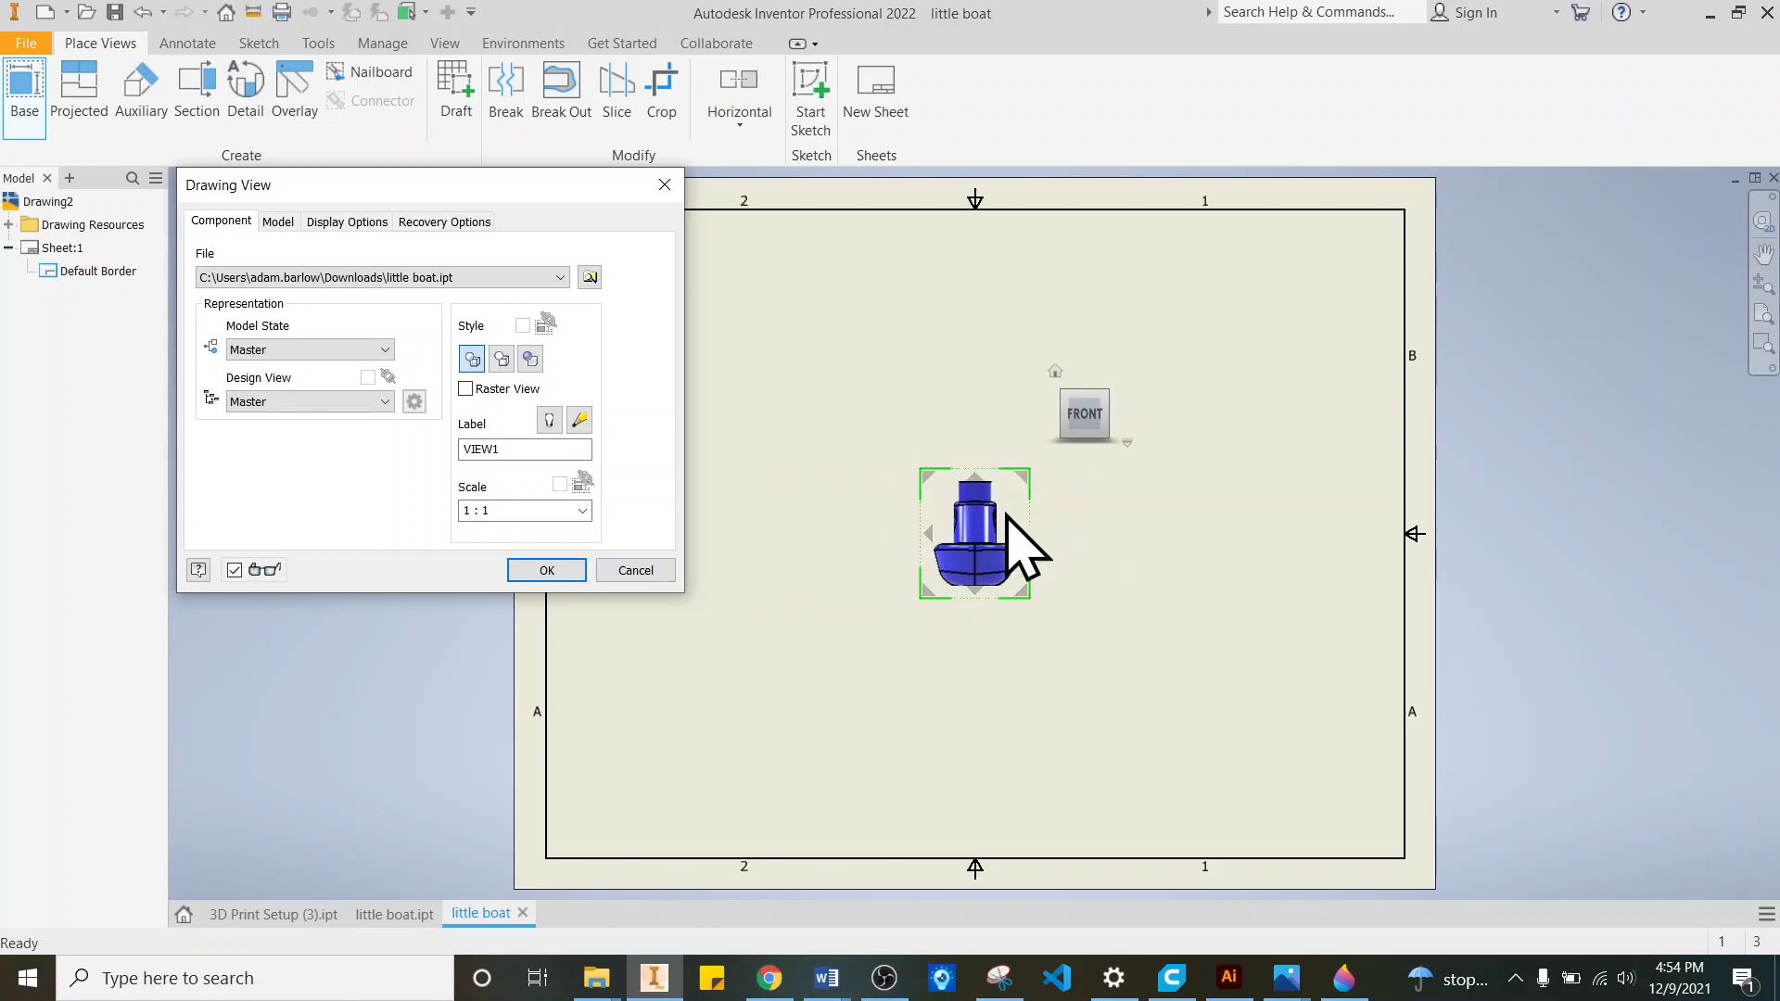
pyautogui.moveTo(982, 523); pyautogui.dragTo(737, 660)
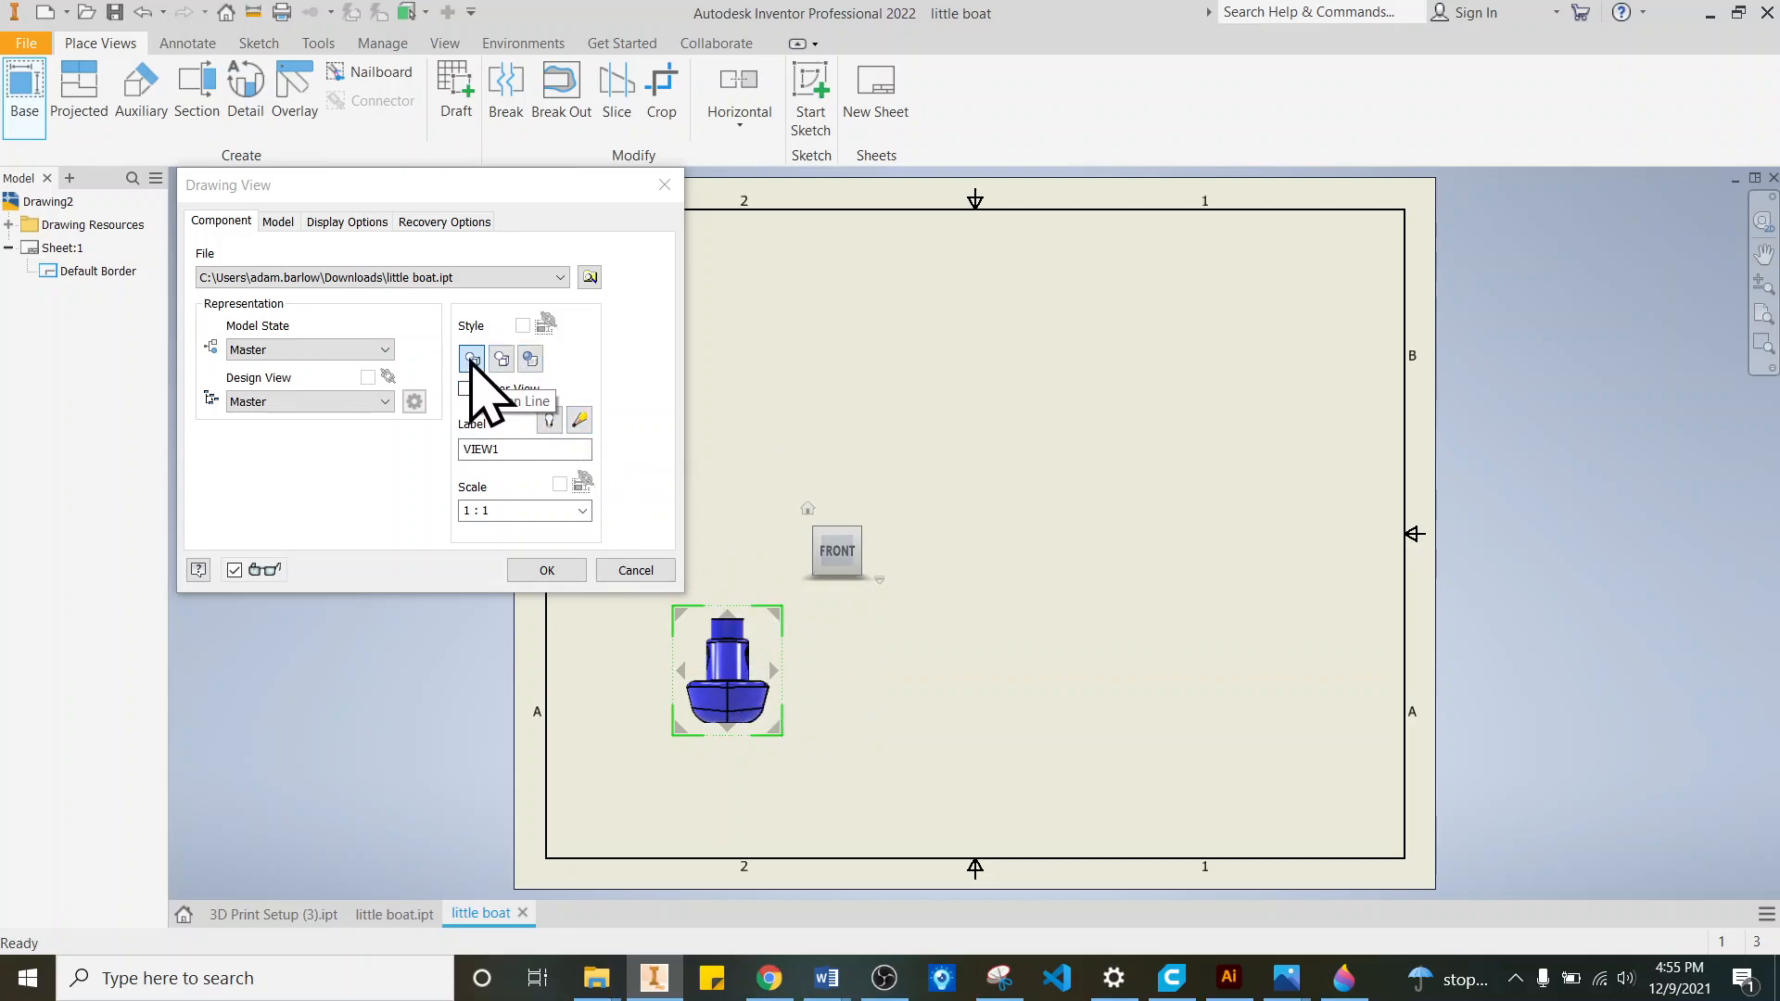
pyautogui.click(501, 359)
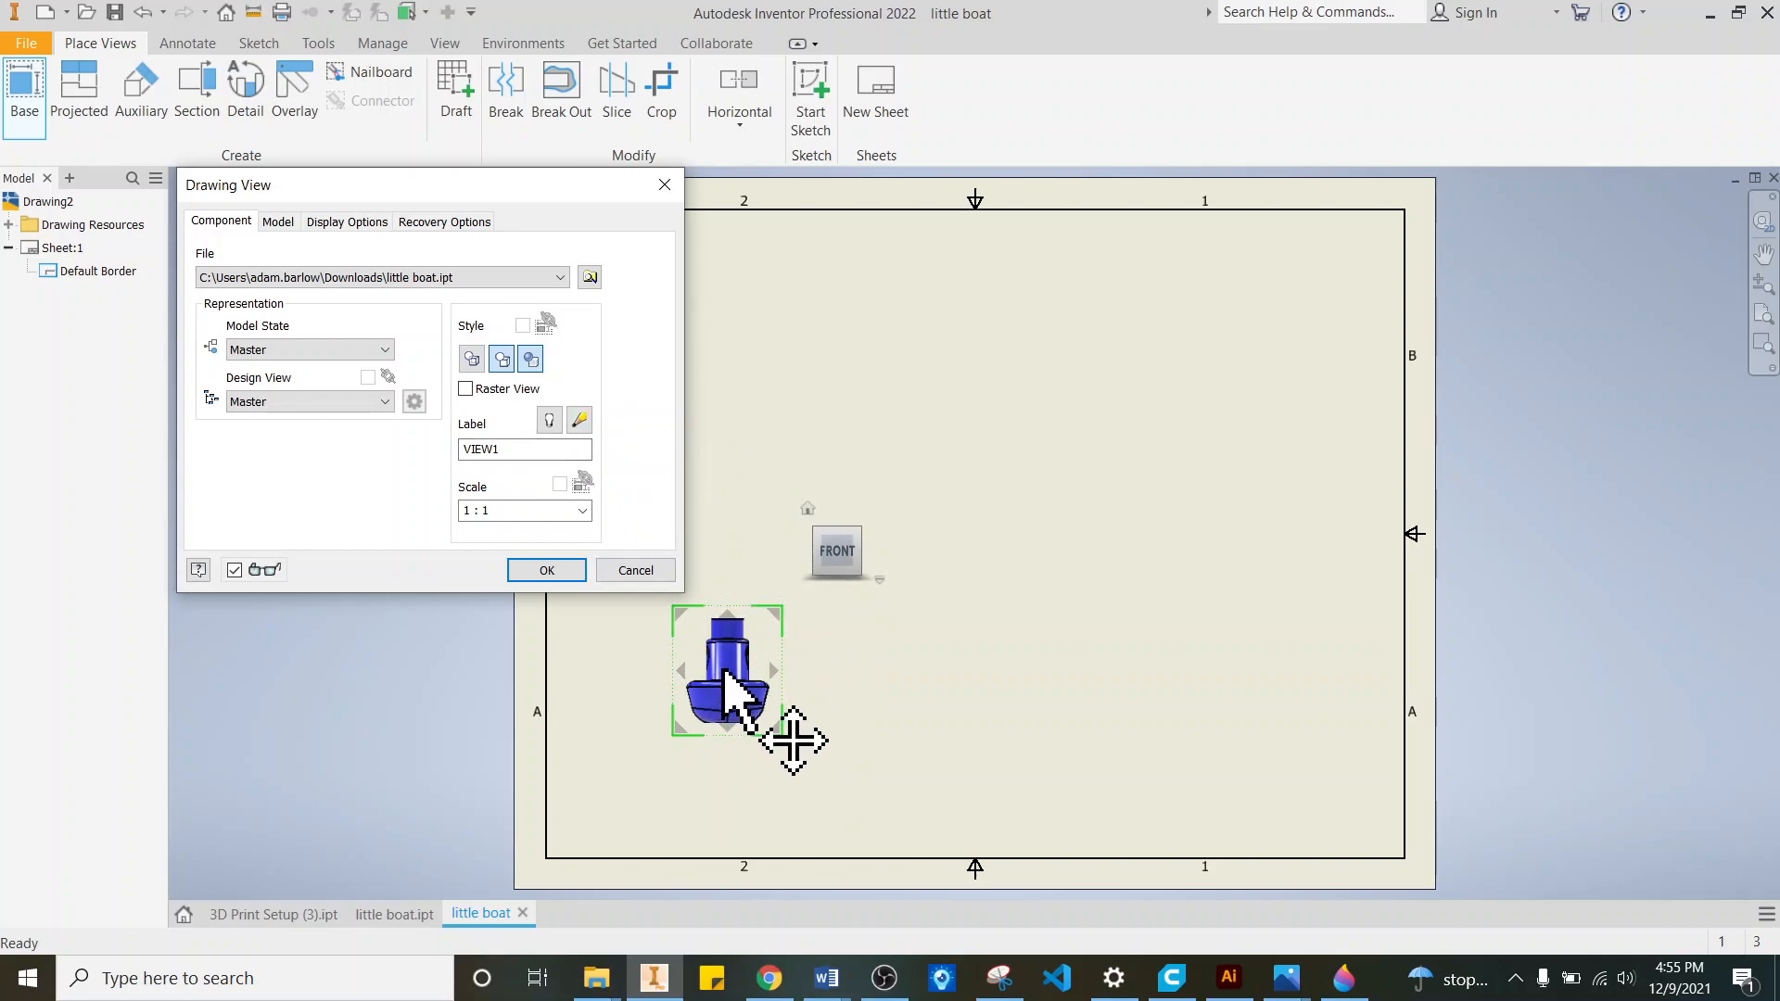
pyautogui.click(582, 511)
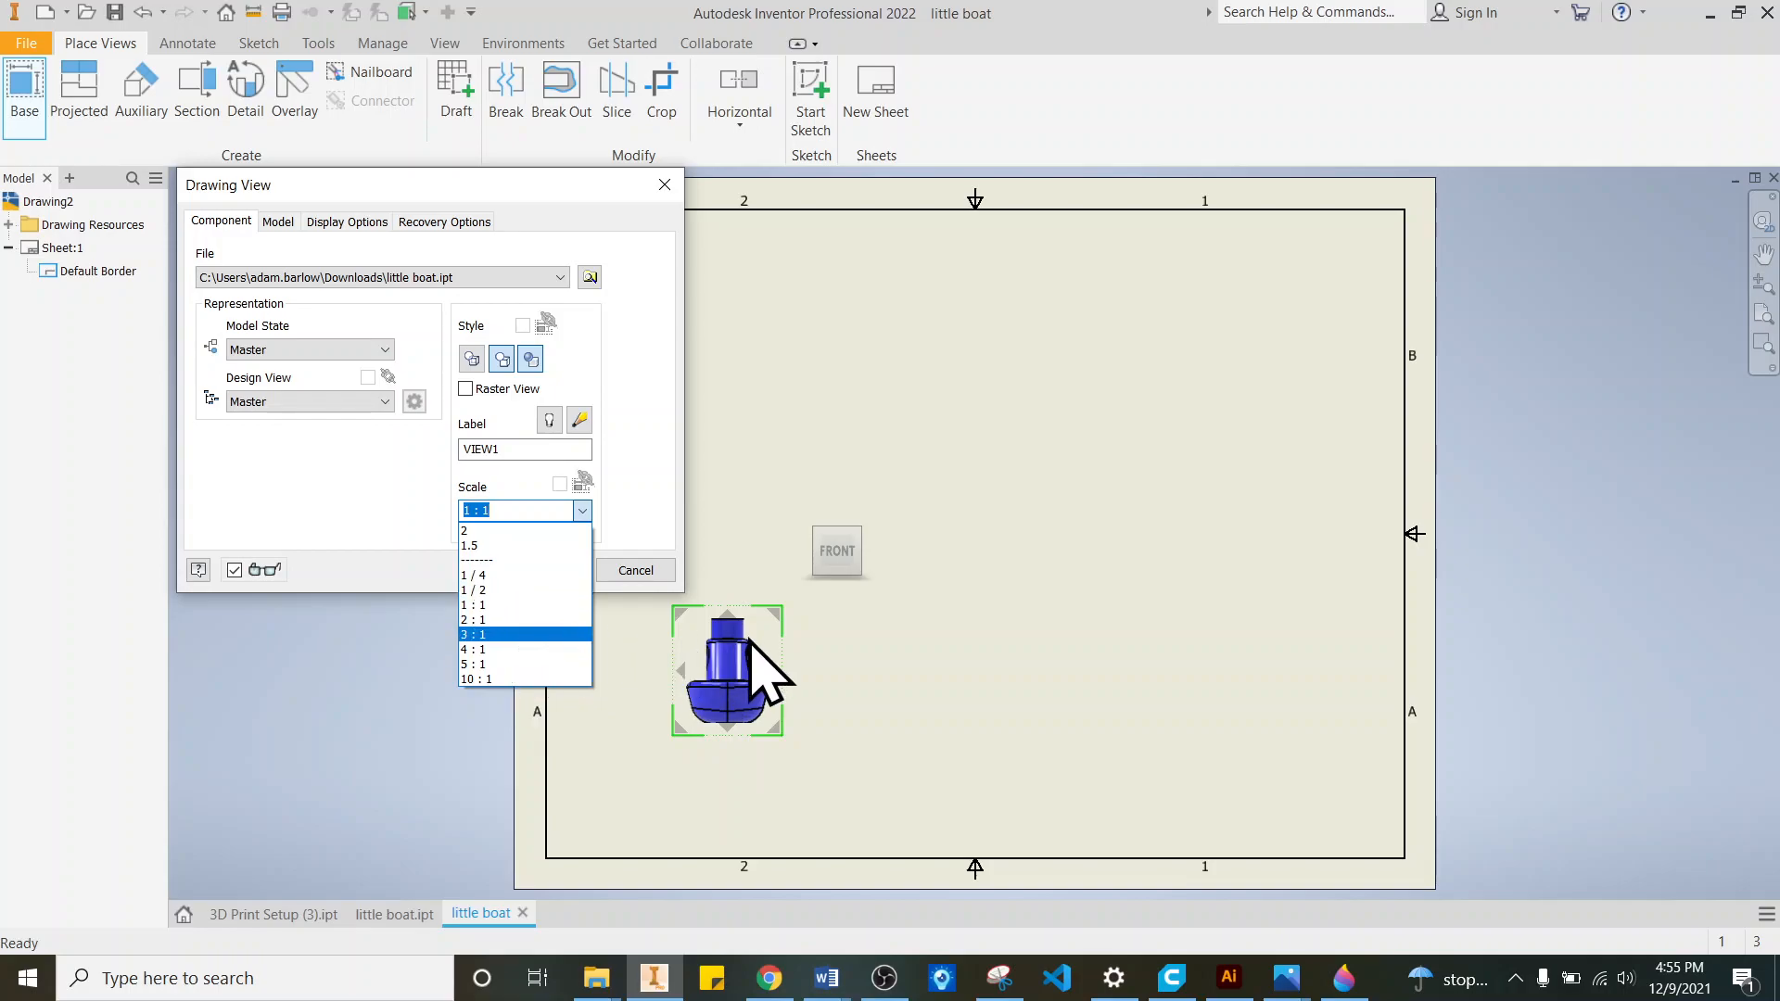
pyautogui.click(618, 477)
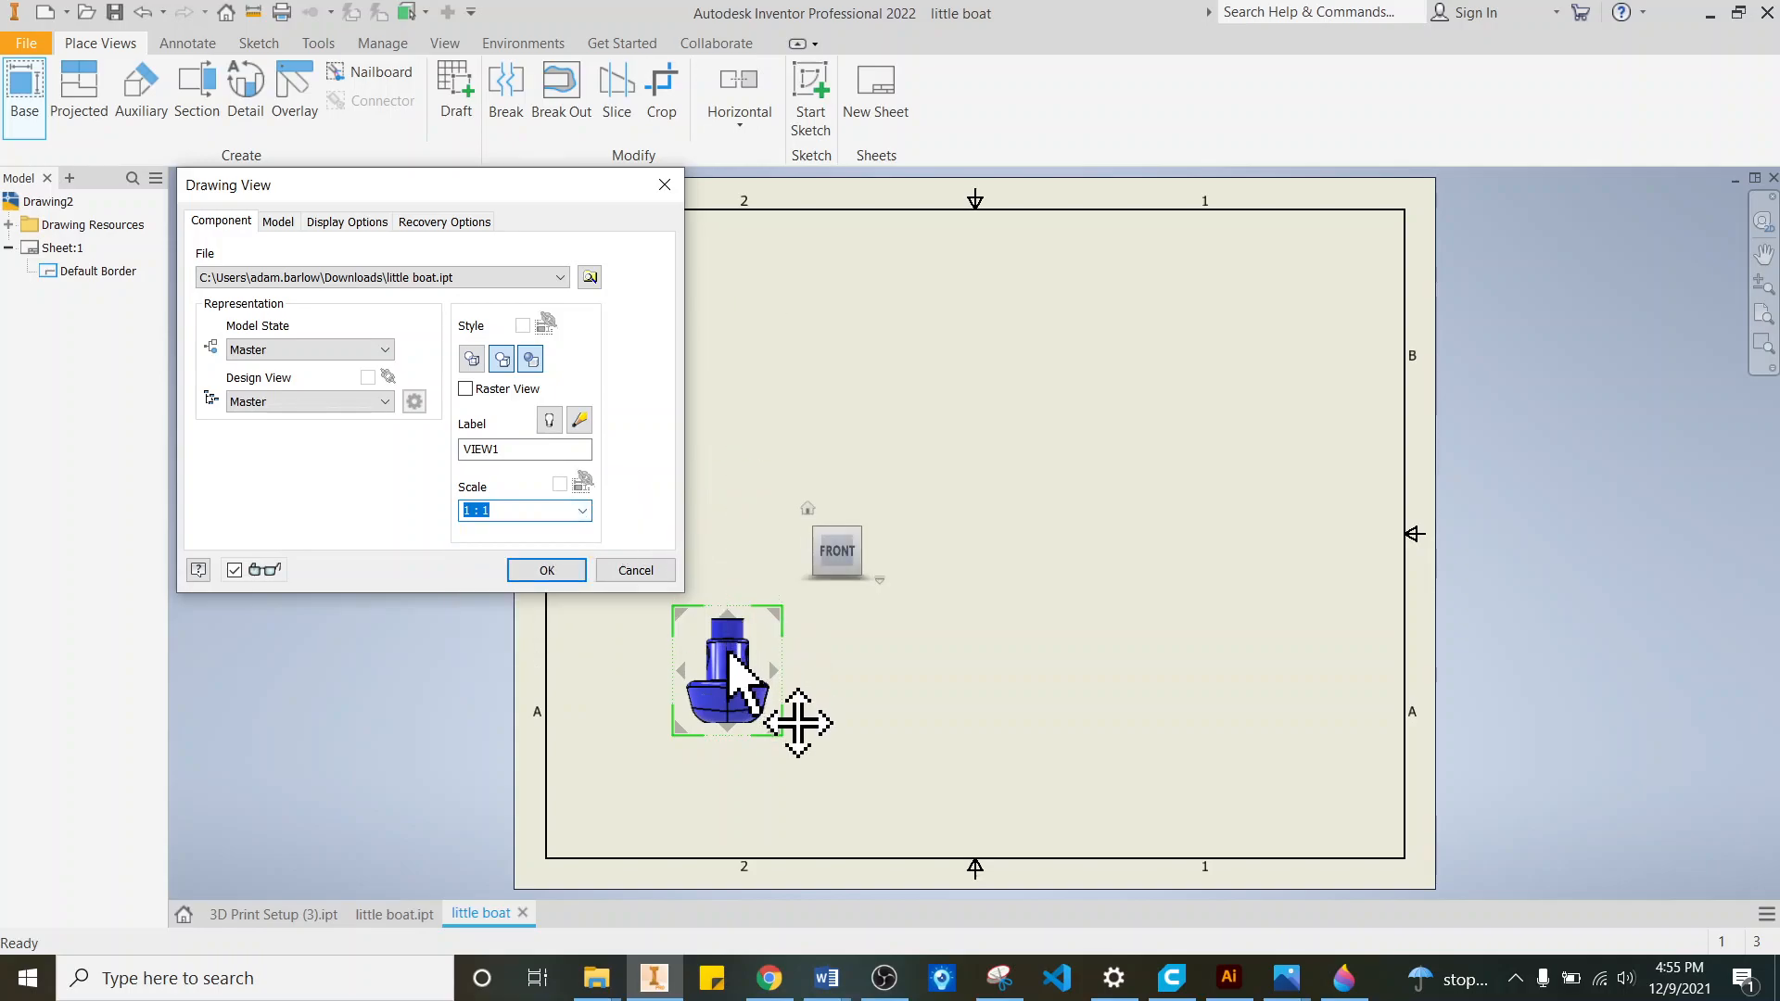
pyautogui.moveTo(730, 655); pyautogui.dragTo(733, 670)
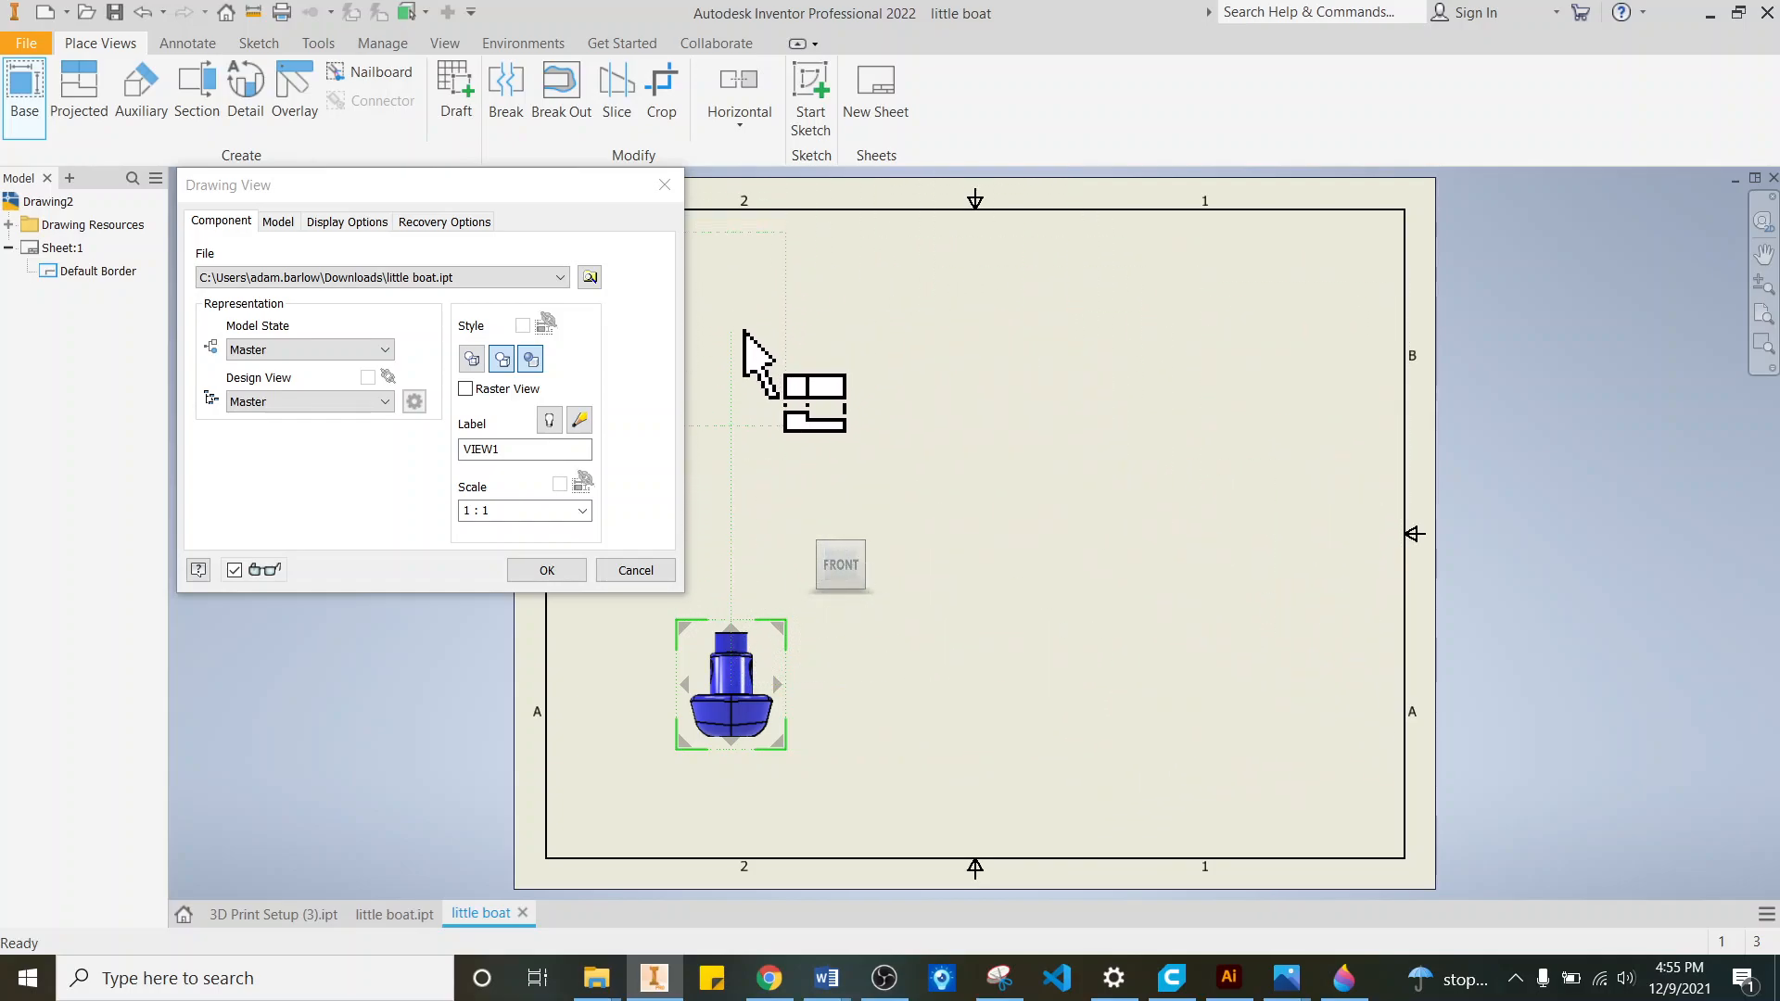
# Step: Project a top view above the front view, an isometric view at the sheet's upper right and a side view beside the front view
pyautogui.click(742, 383)
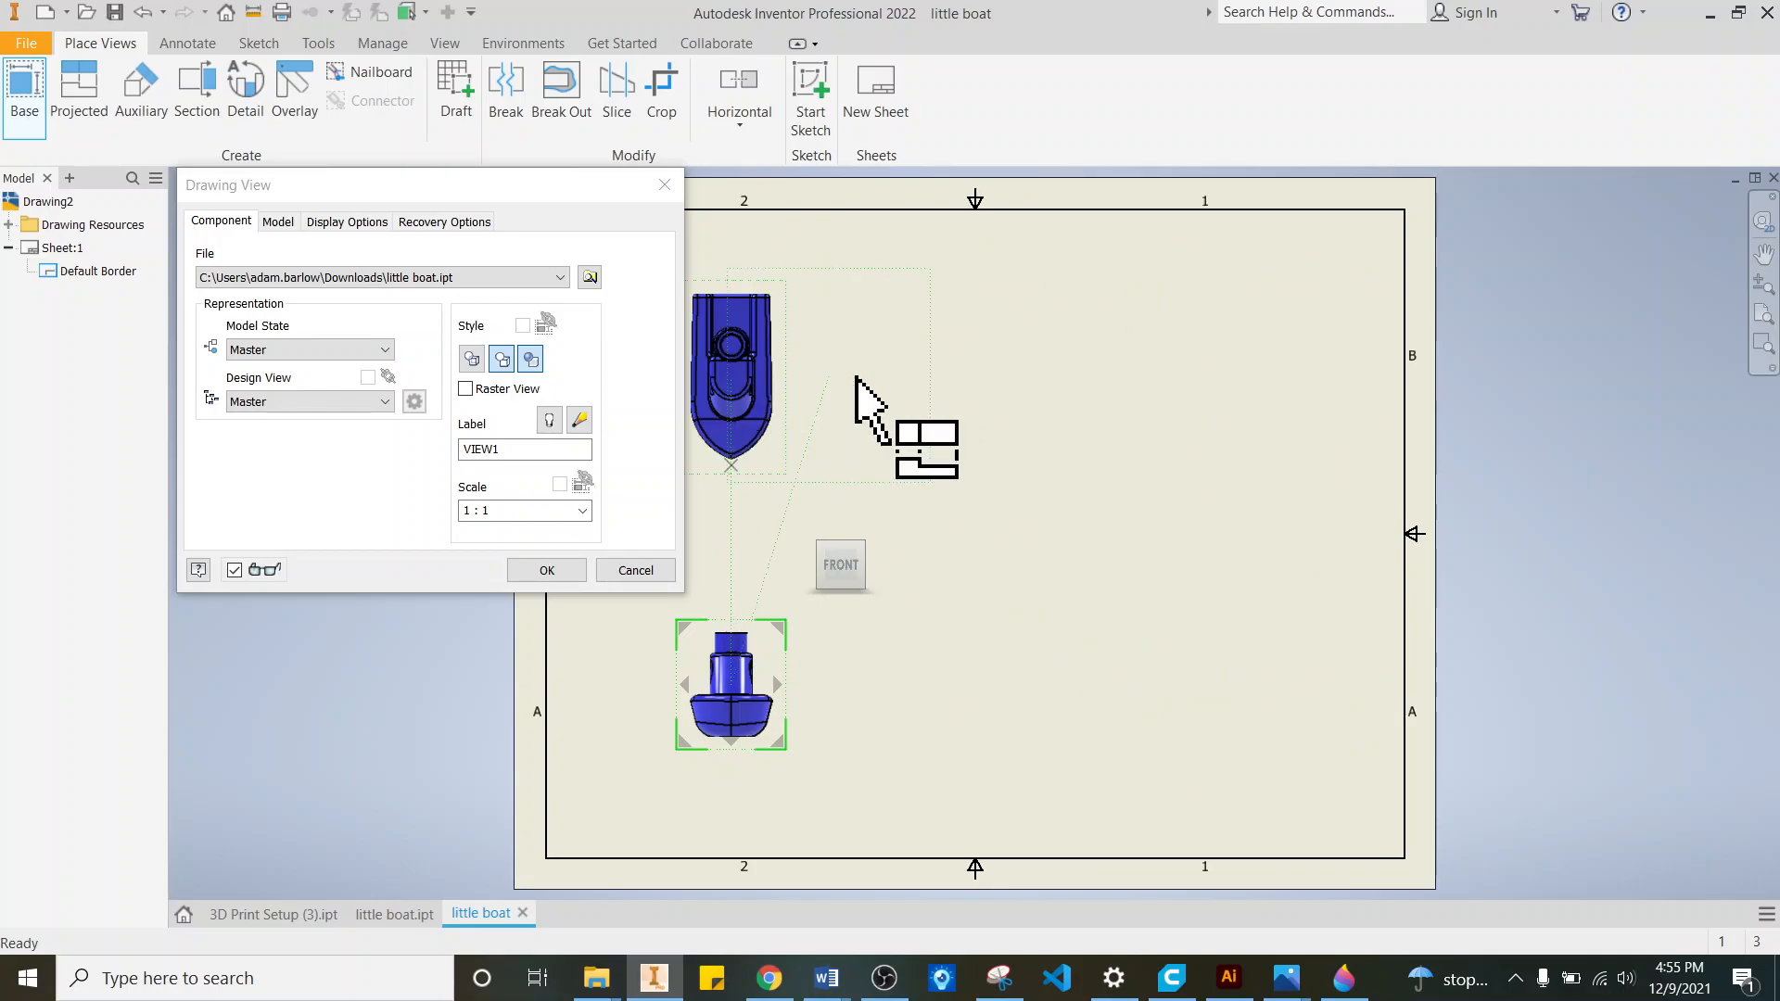
pyautogui.click(1221, 379)
pyautogui.click(1189, 697)
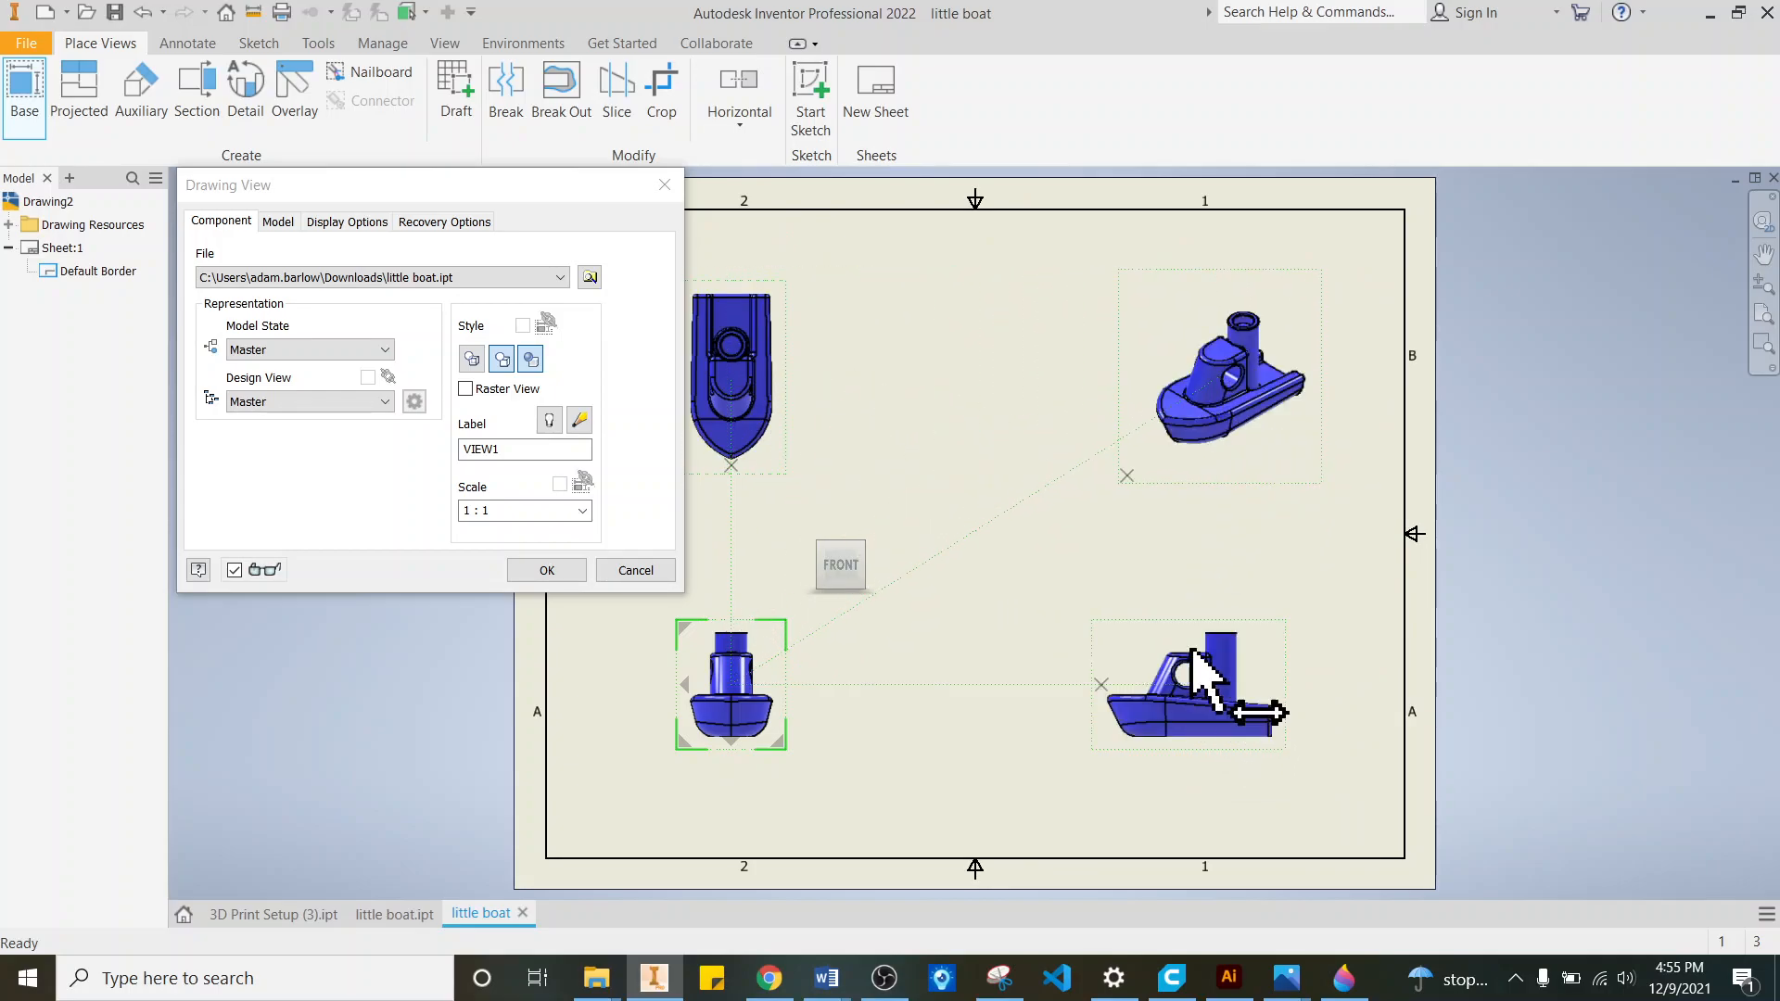
pyautogui.rightClick(1007, 550)
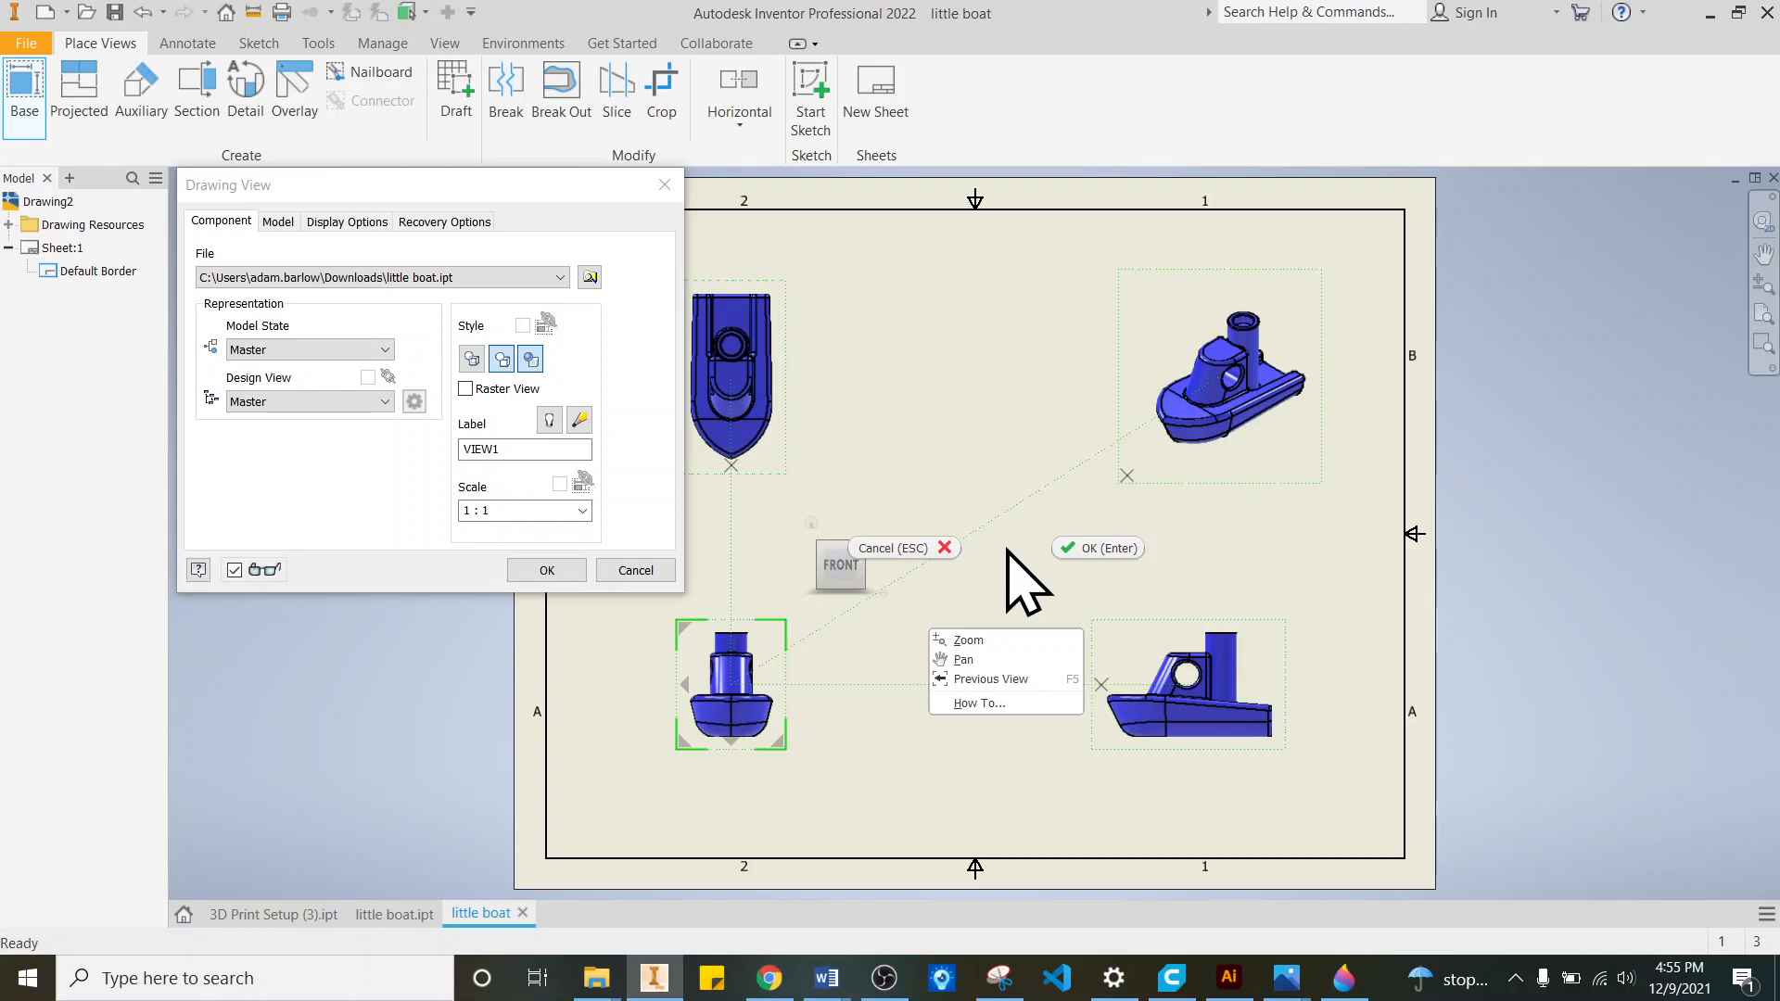
pyautogui.click(1106, 549)
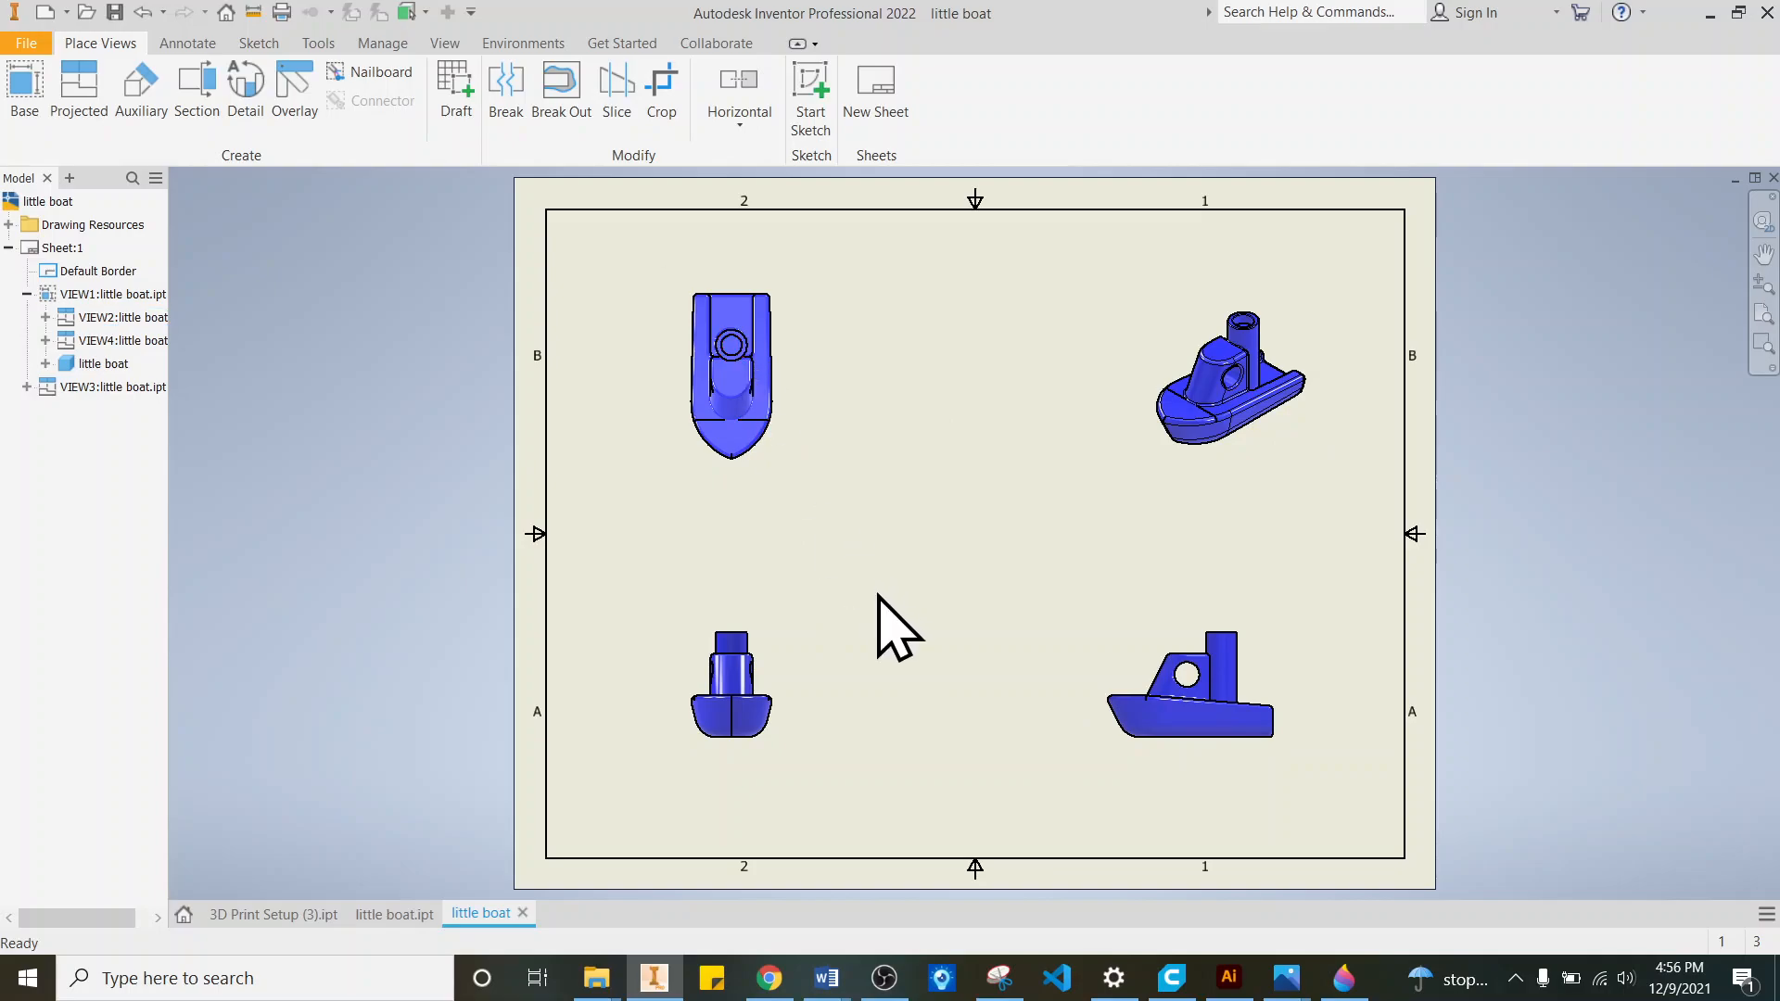
# Step: Set the front base view's scale to 2:1
pyautogui.rightClick(775, 649)
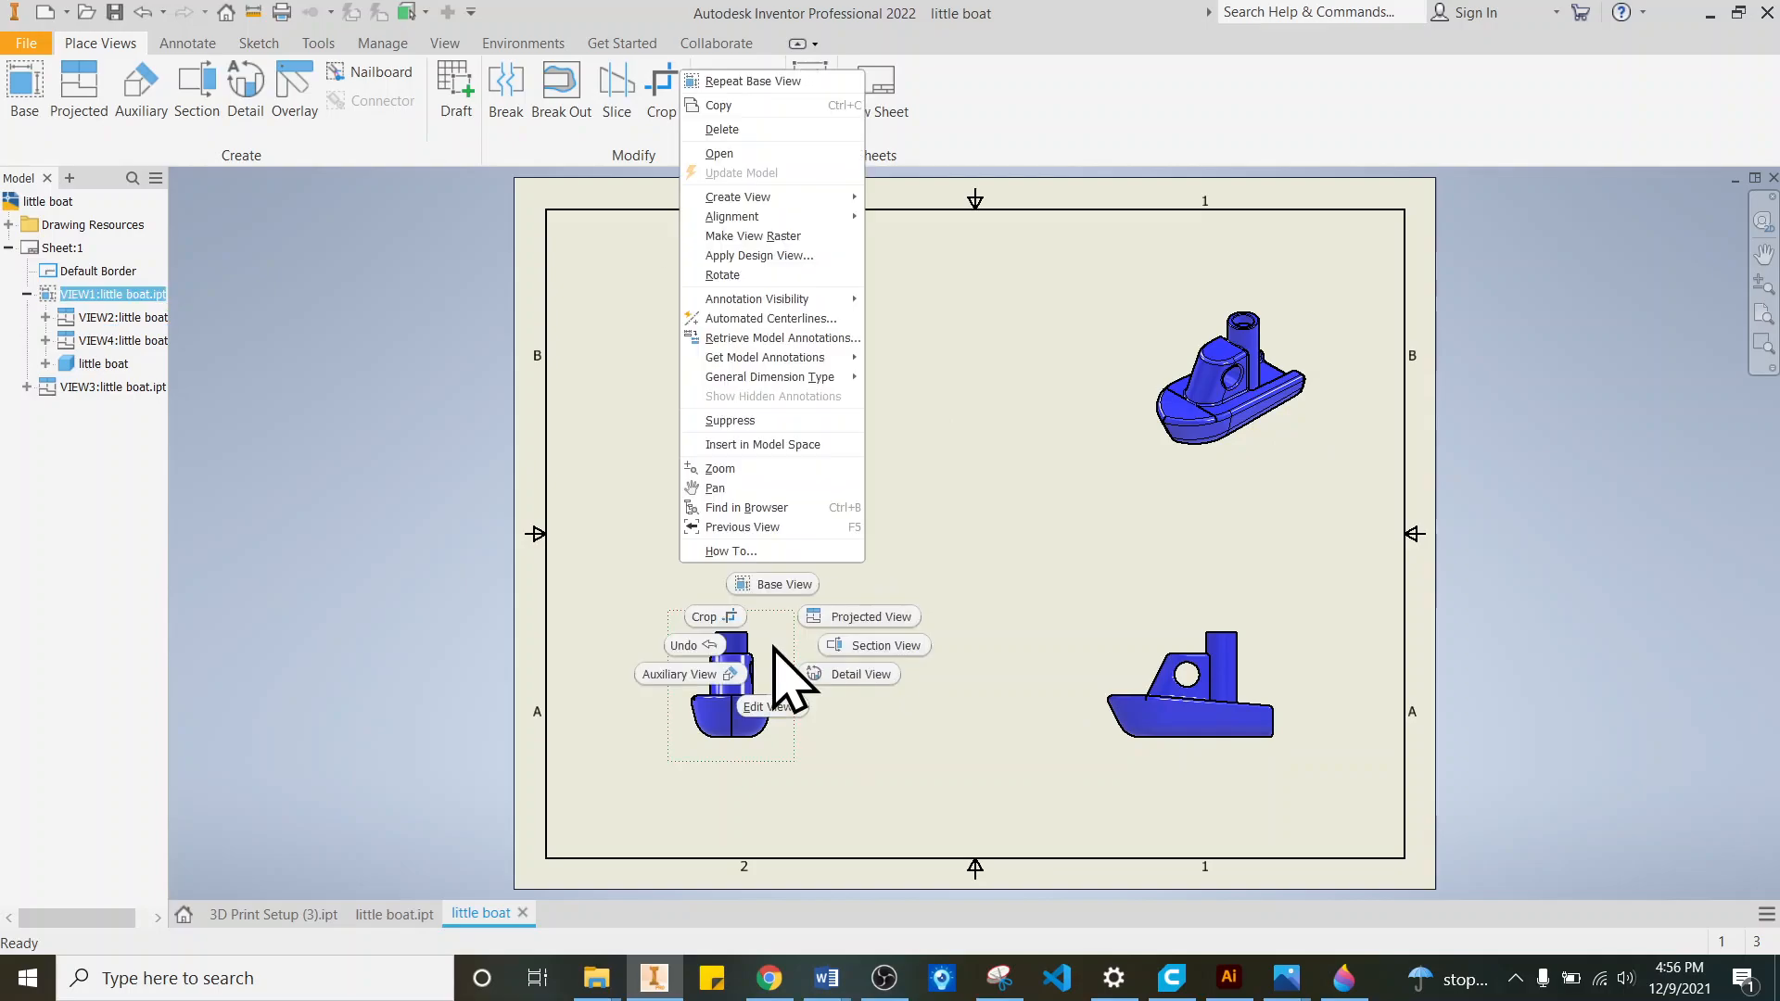
pyautogui.click(771, 710)
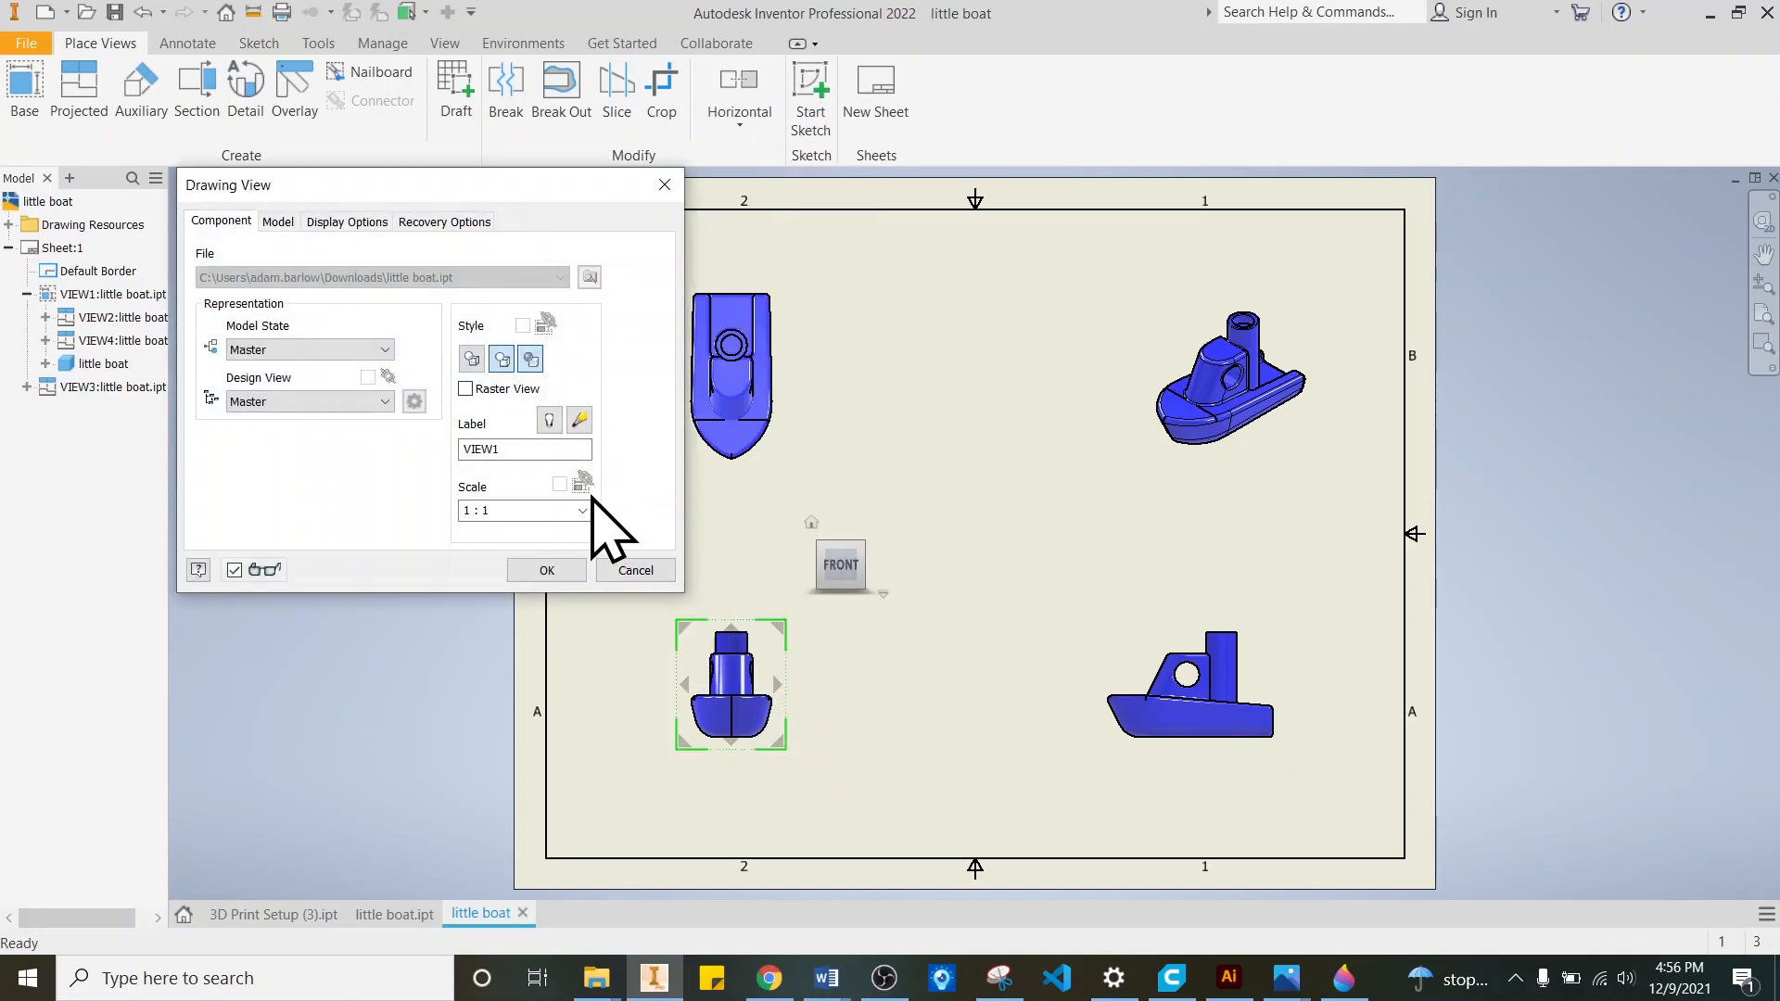
pyautogui.click(583, 510)
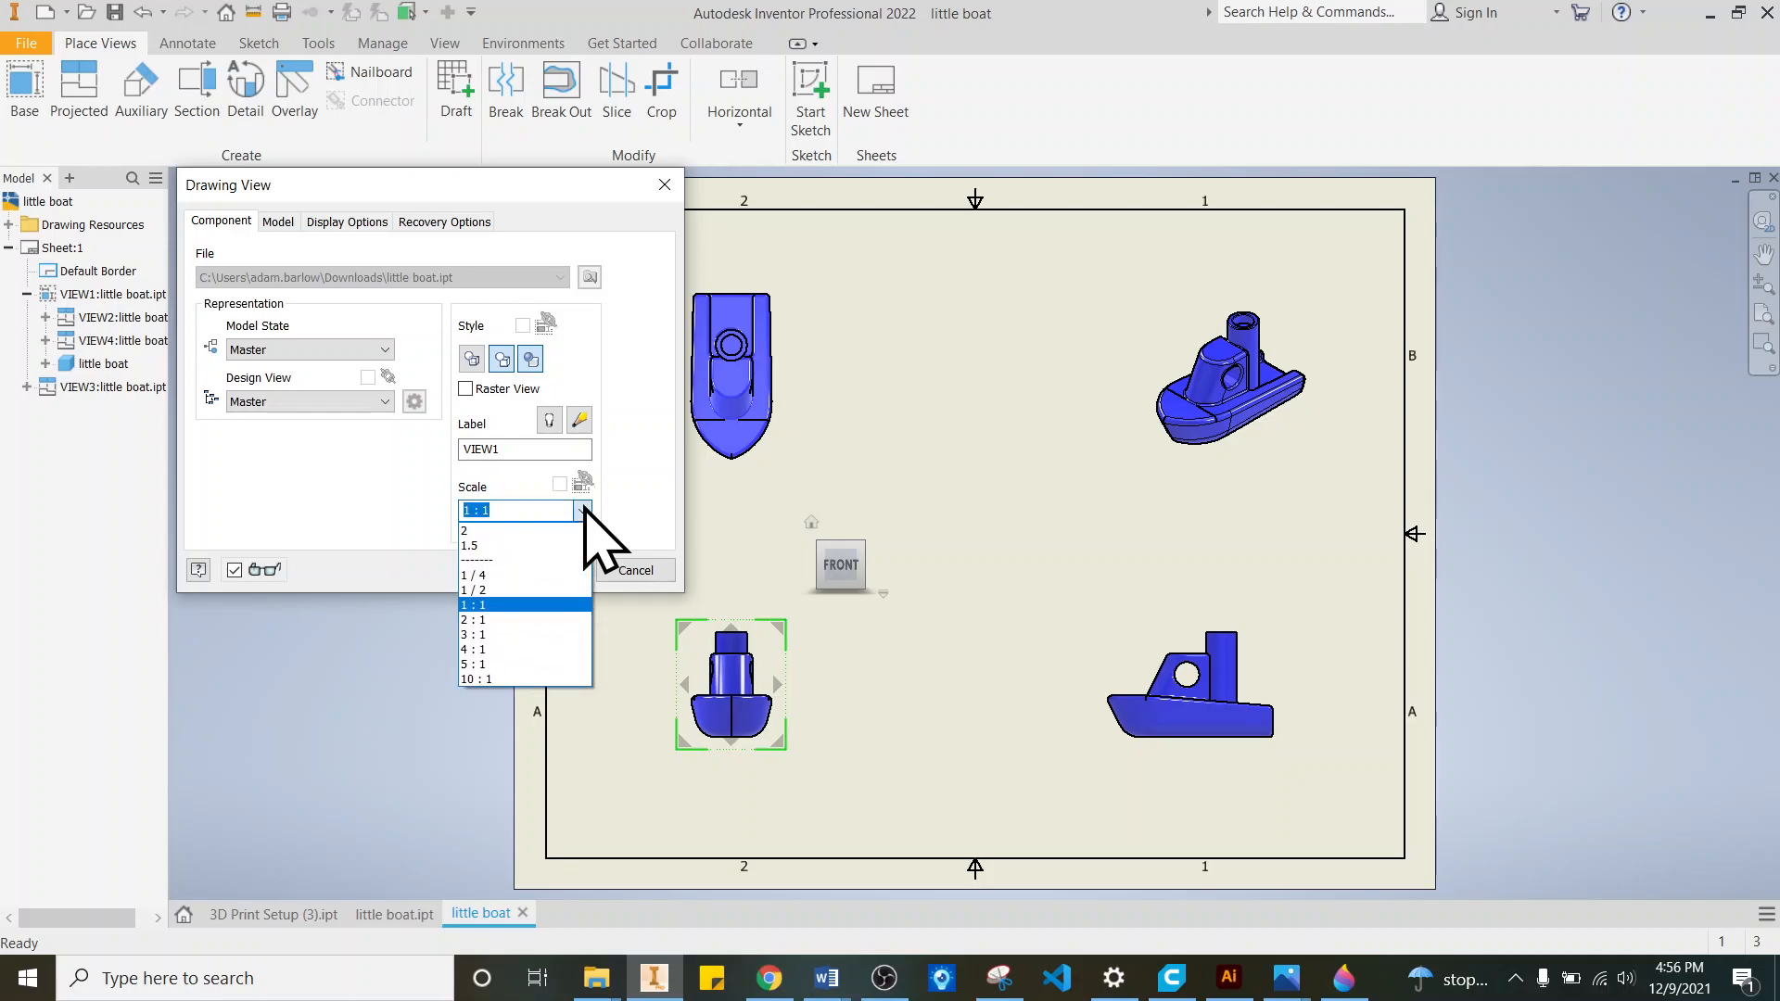
pyautogui.click(543, 619)
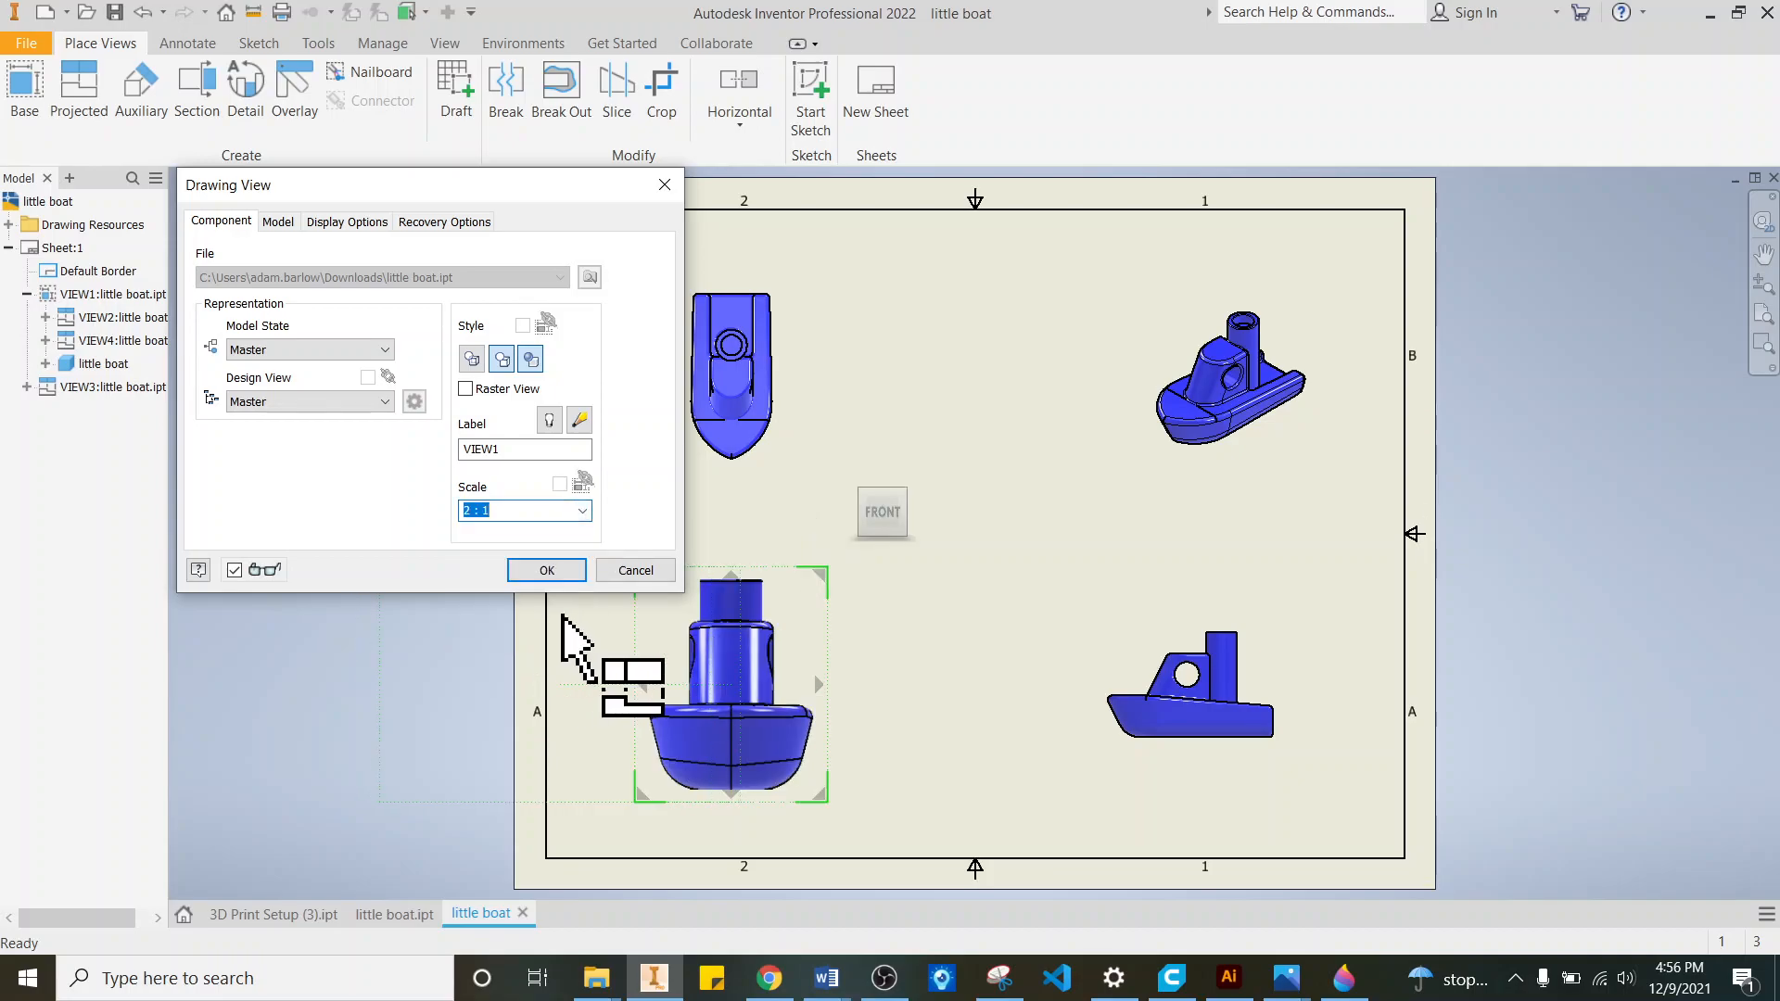
pyautogui.click(547, 570)
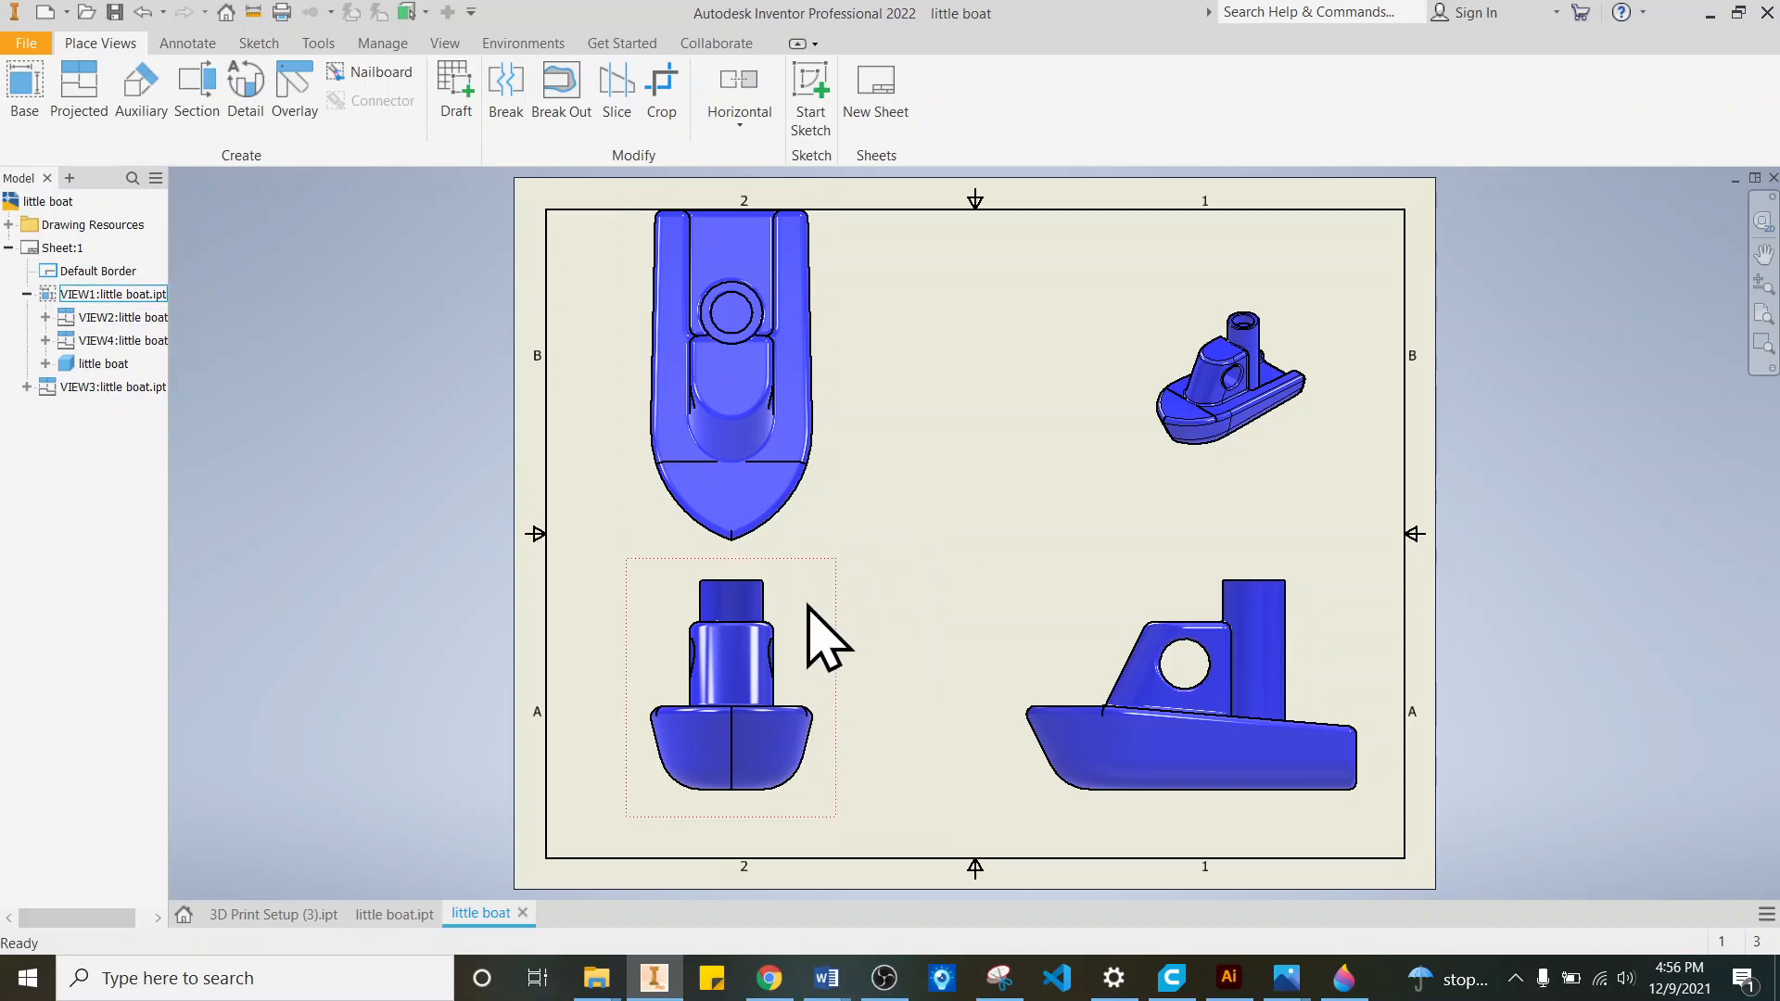
# Step: Move the front and top views down the sheet so the enlarged views fit inside the border with space between them
pyautogui.moveTo(785, 809)
pyautogui.mouseDown()
pyautogui.moveTo(795, 847)
pyautogui.moveTo(806, 826)
pyautogui.mouseUp()
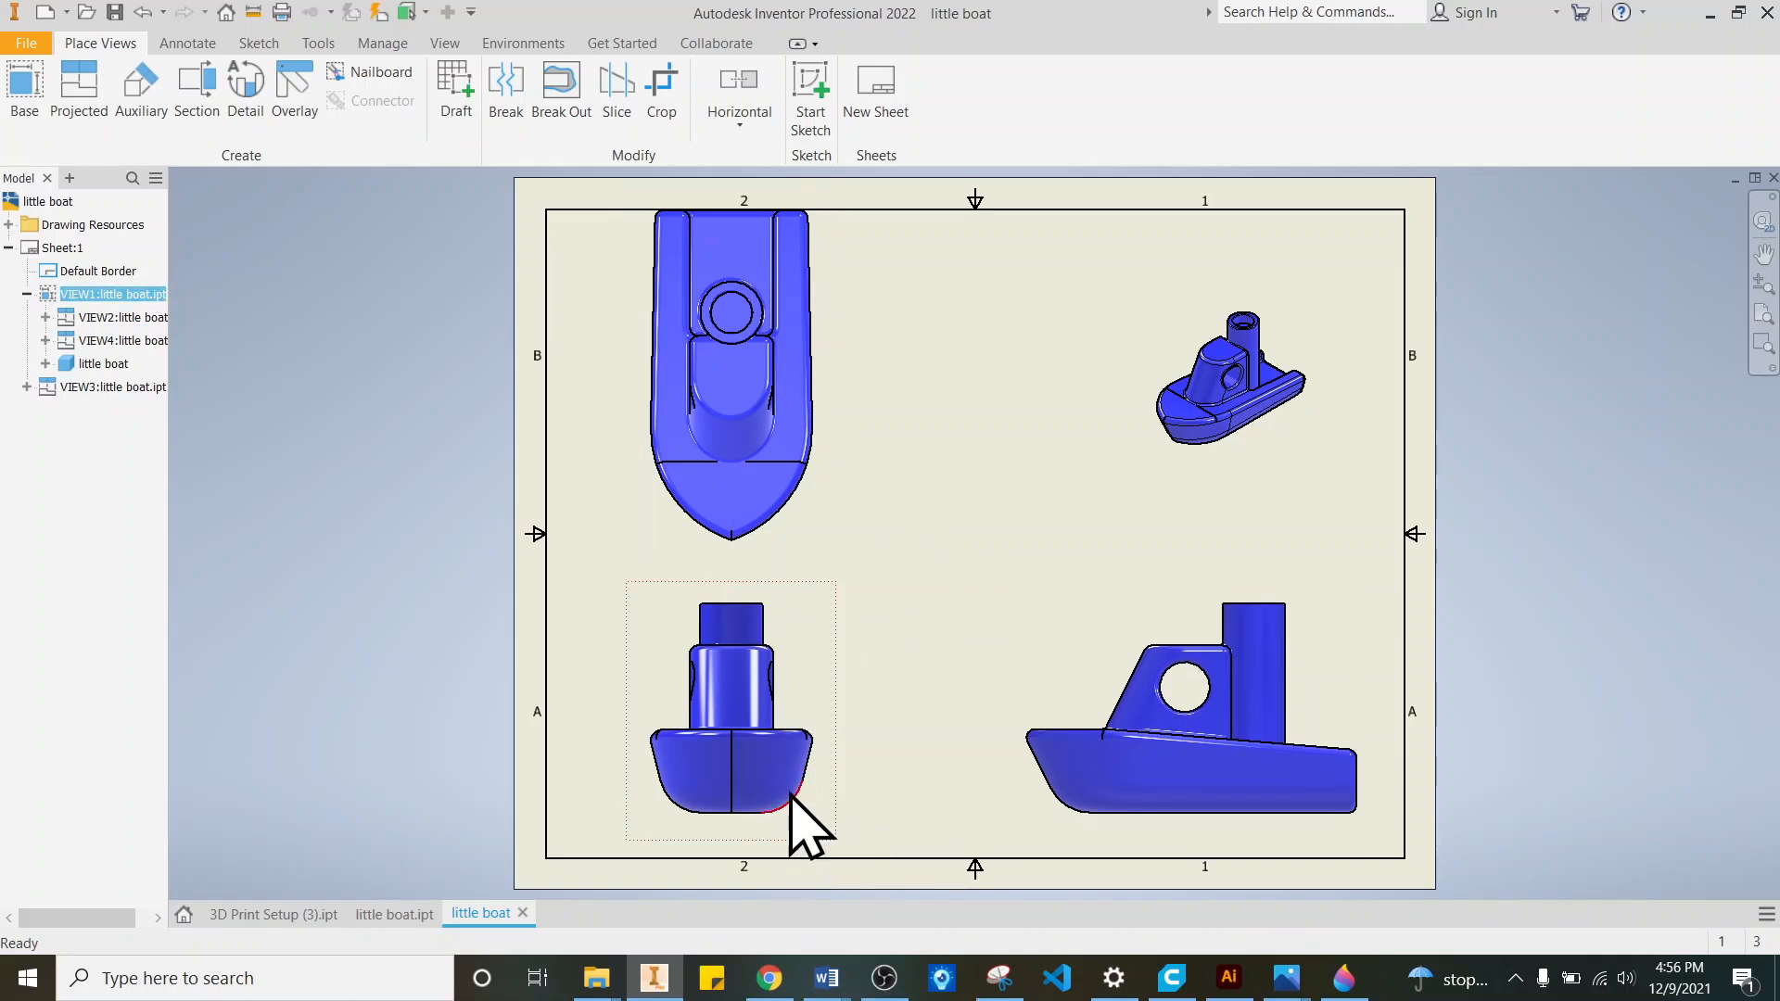
pyautogui.moveTo(837, 547); pyautogui.dragTo(837, 563)
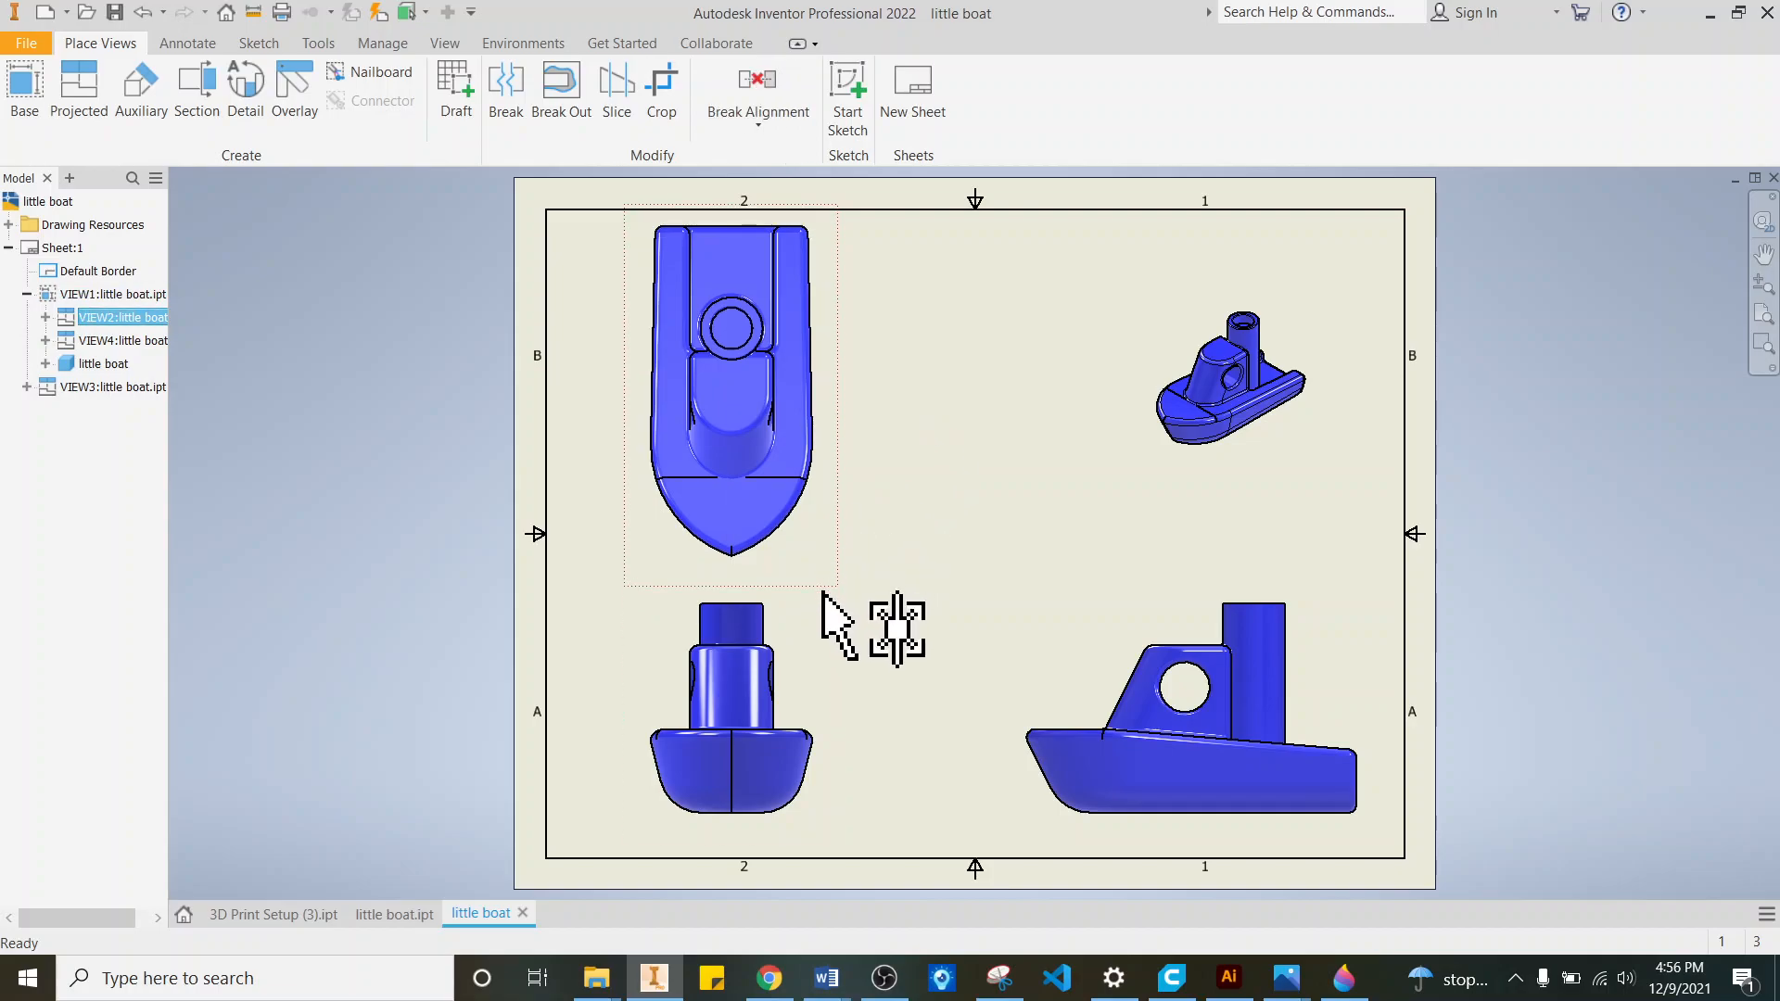
pyautogui.moveTo(826, 833); pyautogui.dragTo(824, 857)
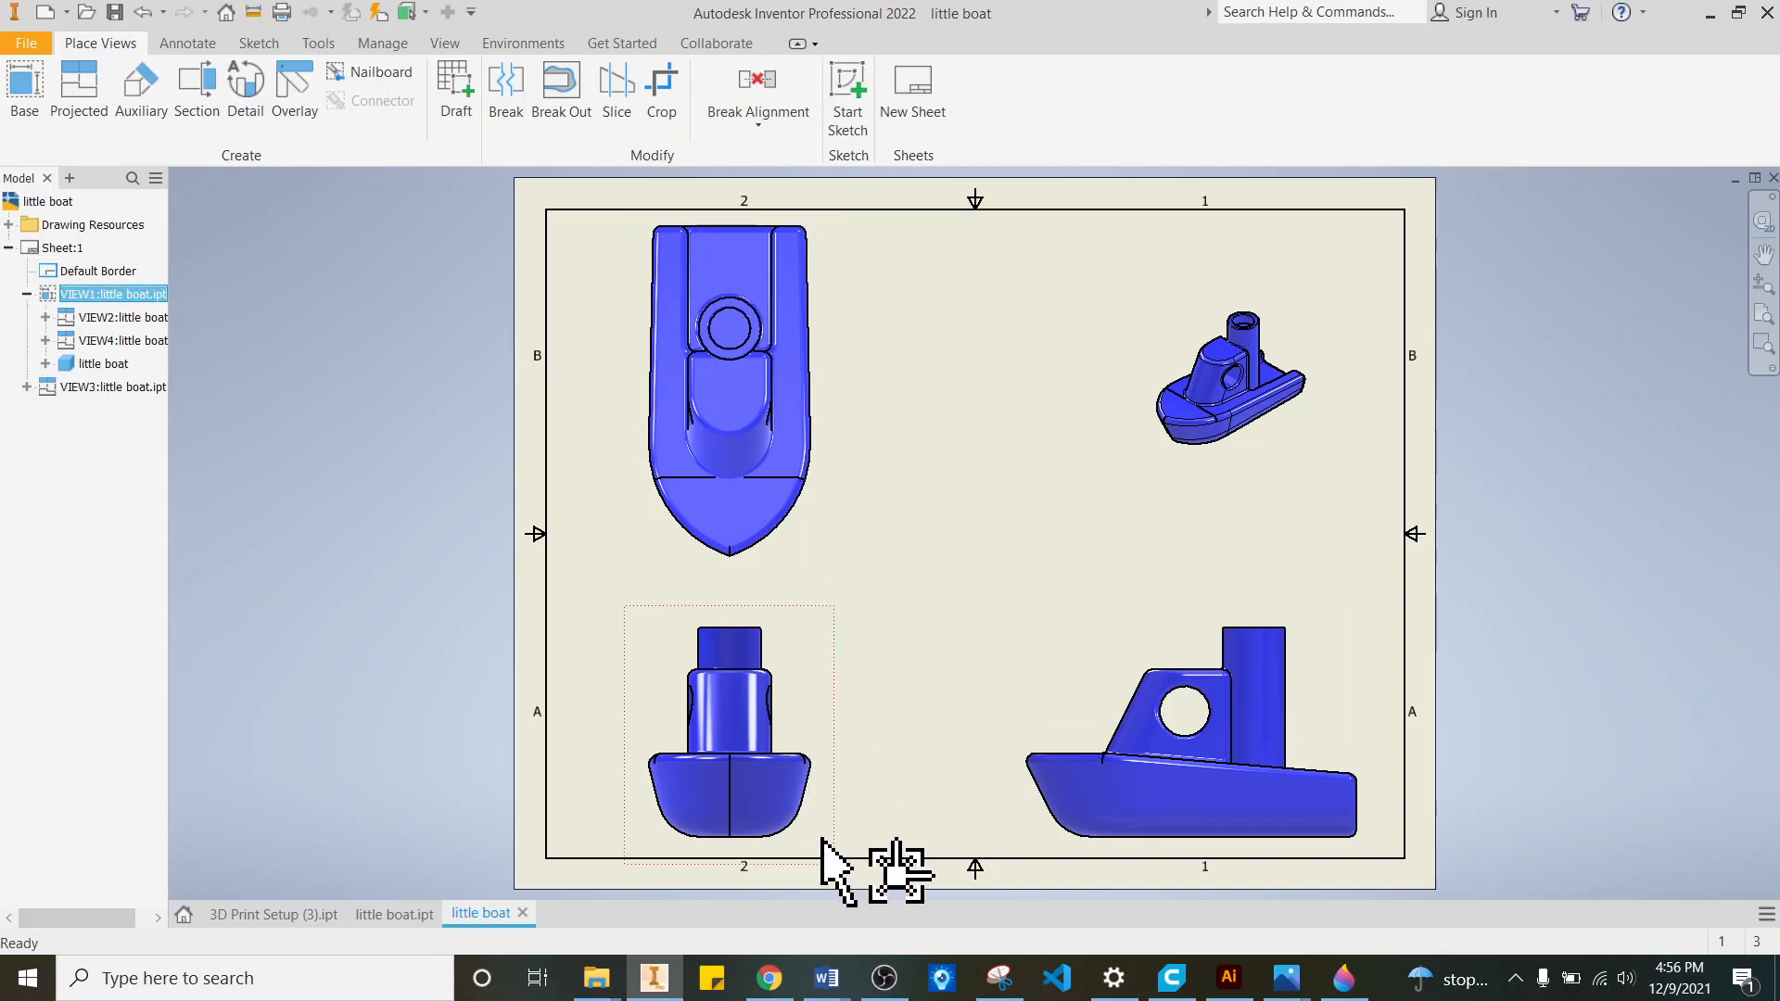
pyautogui.rightClick(1284, 449)
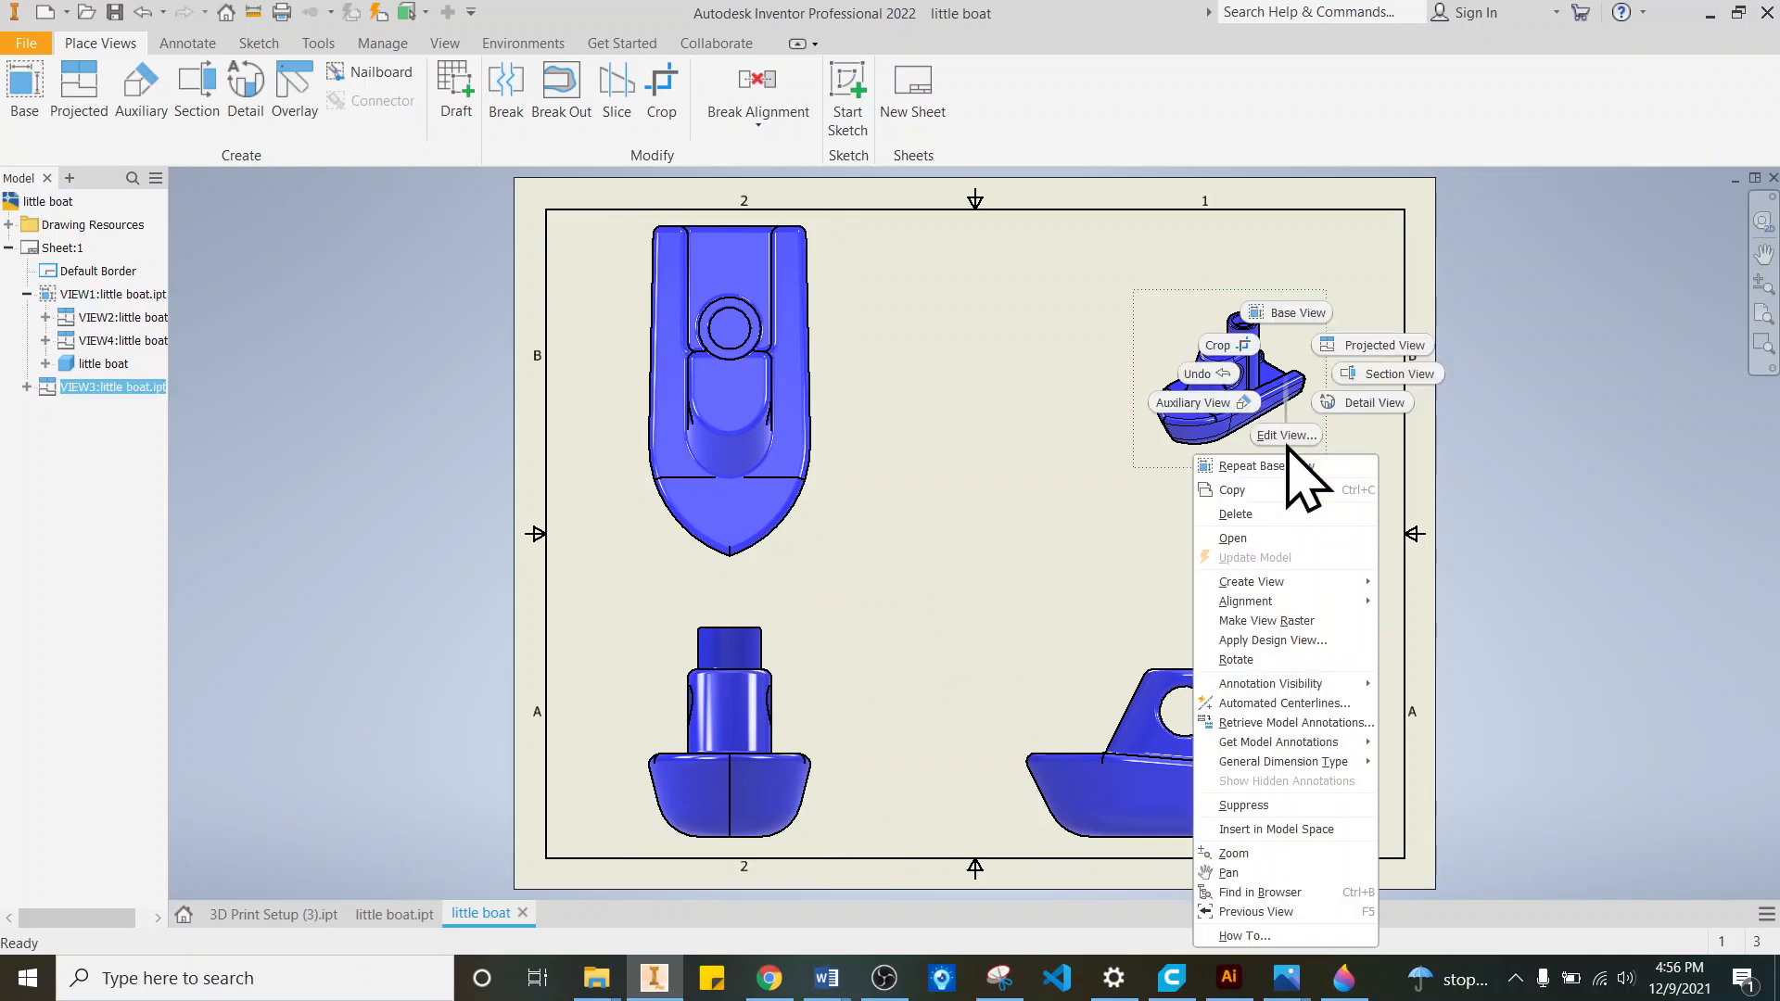
pyautogui.click(1310, 458)
pyautogui.click(581, 511)
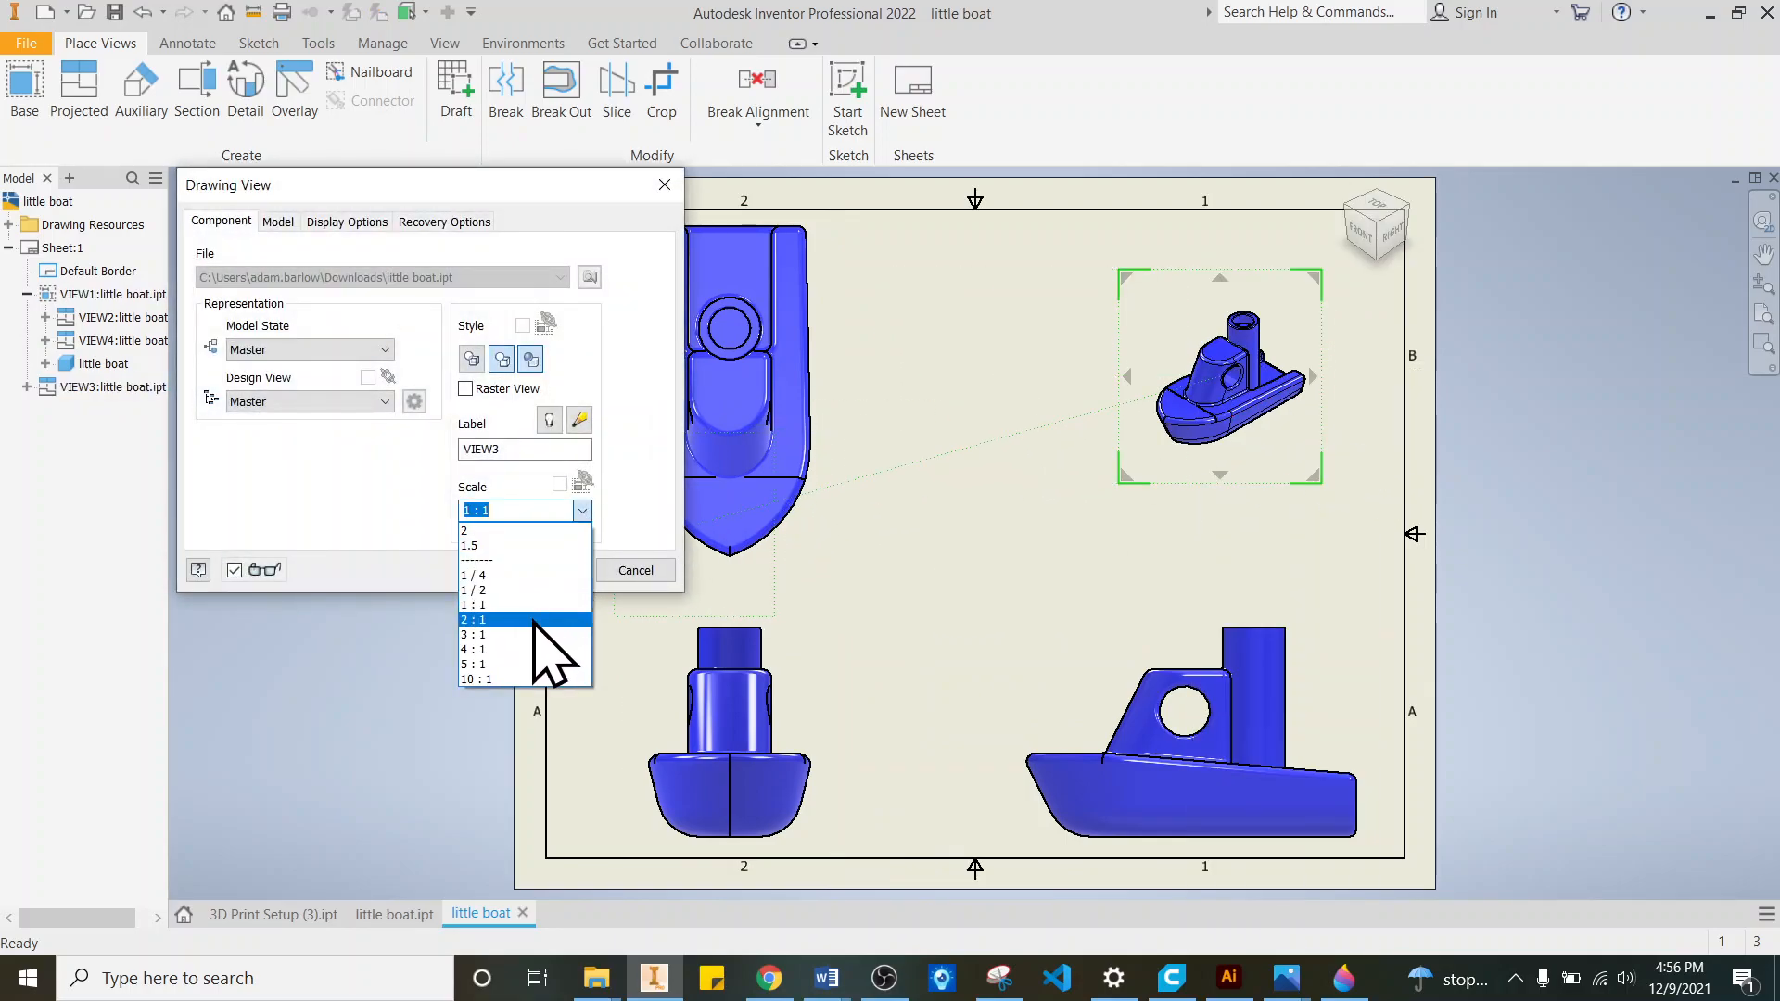
pyautogui.click(535, 619)
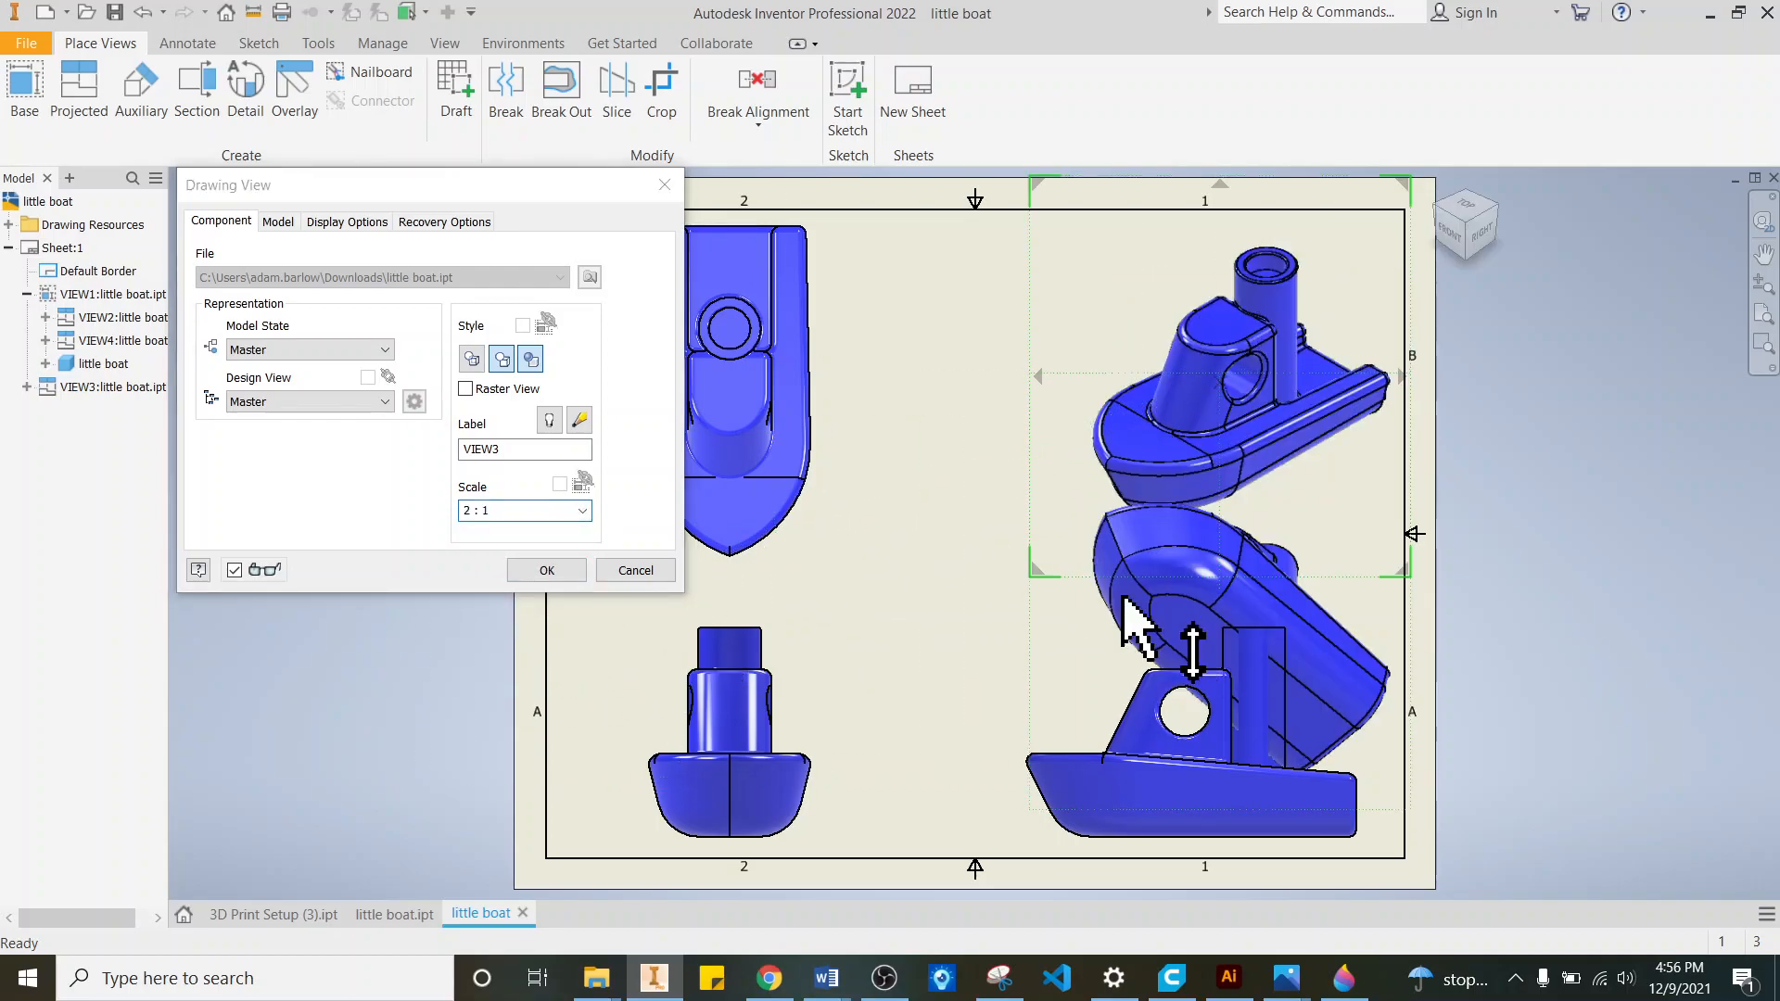
pyautogui.click(636, 570)
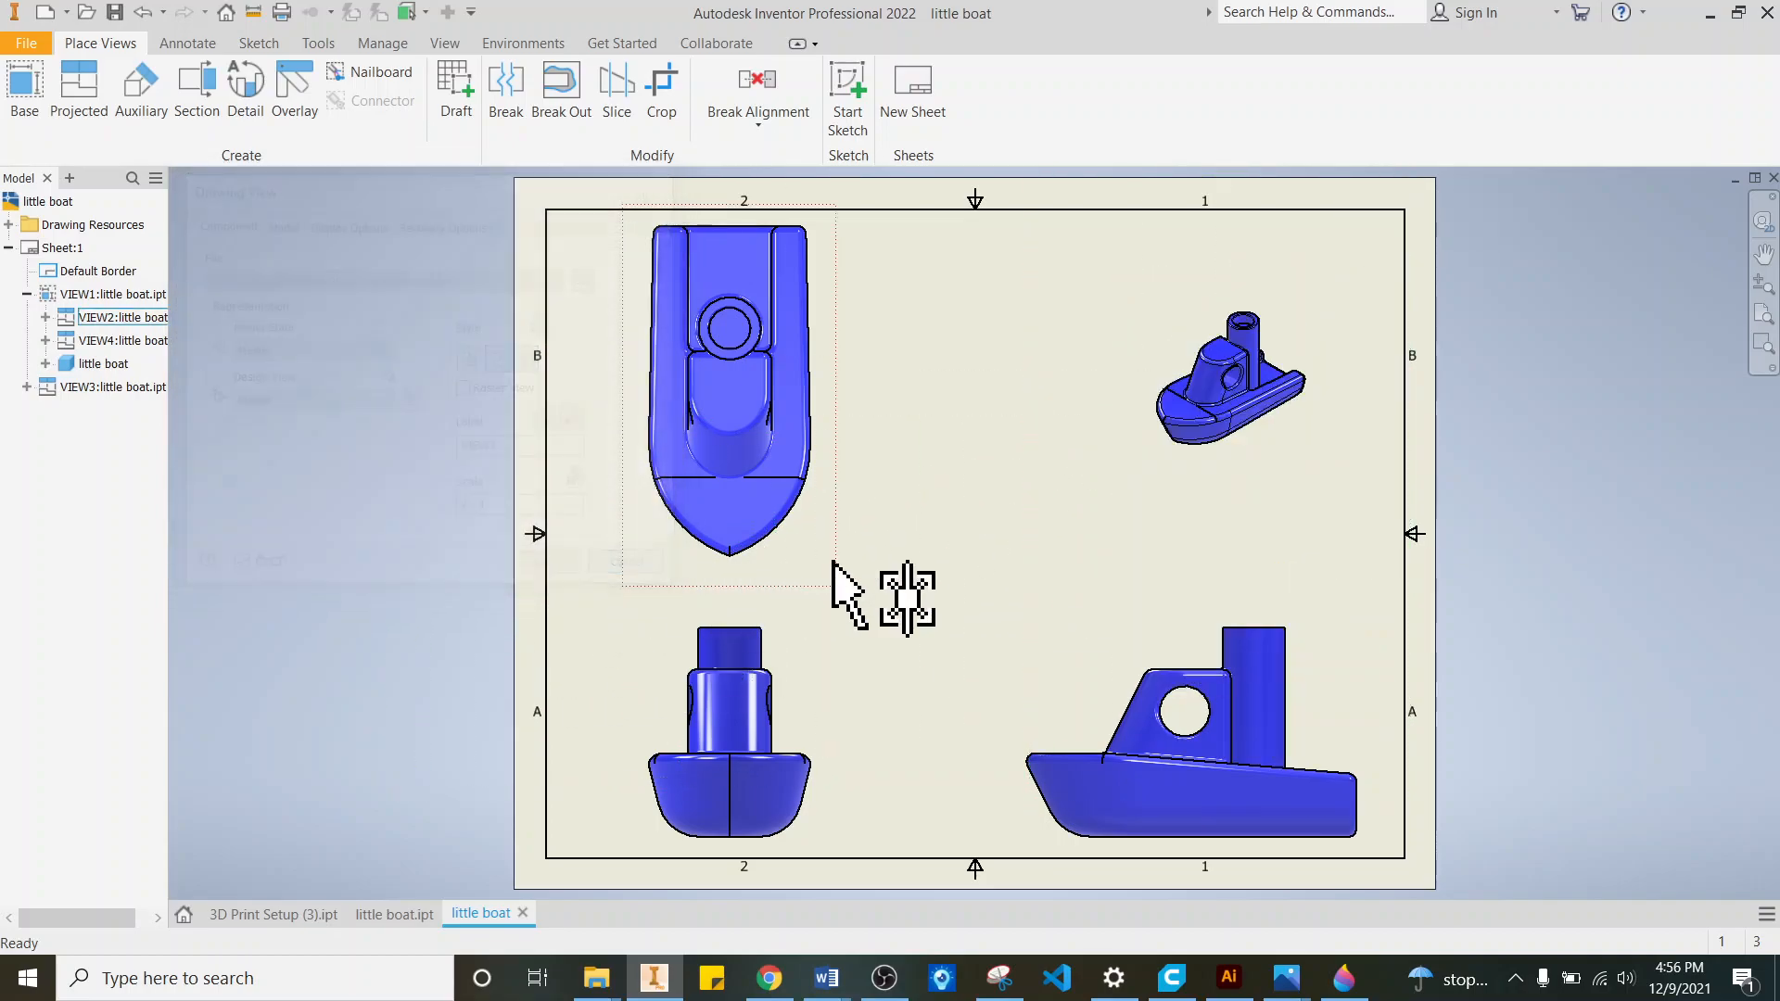
# Step: Set the isometric view's scale to 2:1
pyautogui.rightClick(1275, 456)
pyautogui.click(1270, 435)
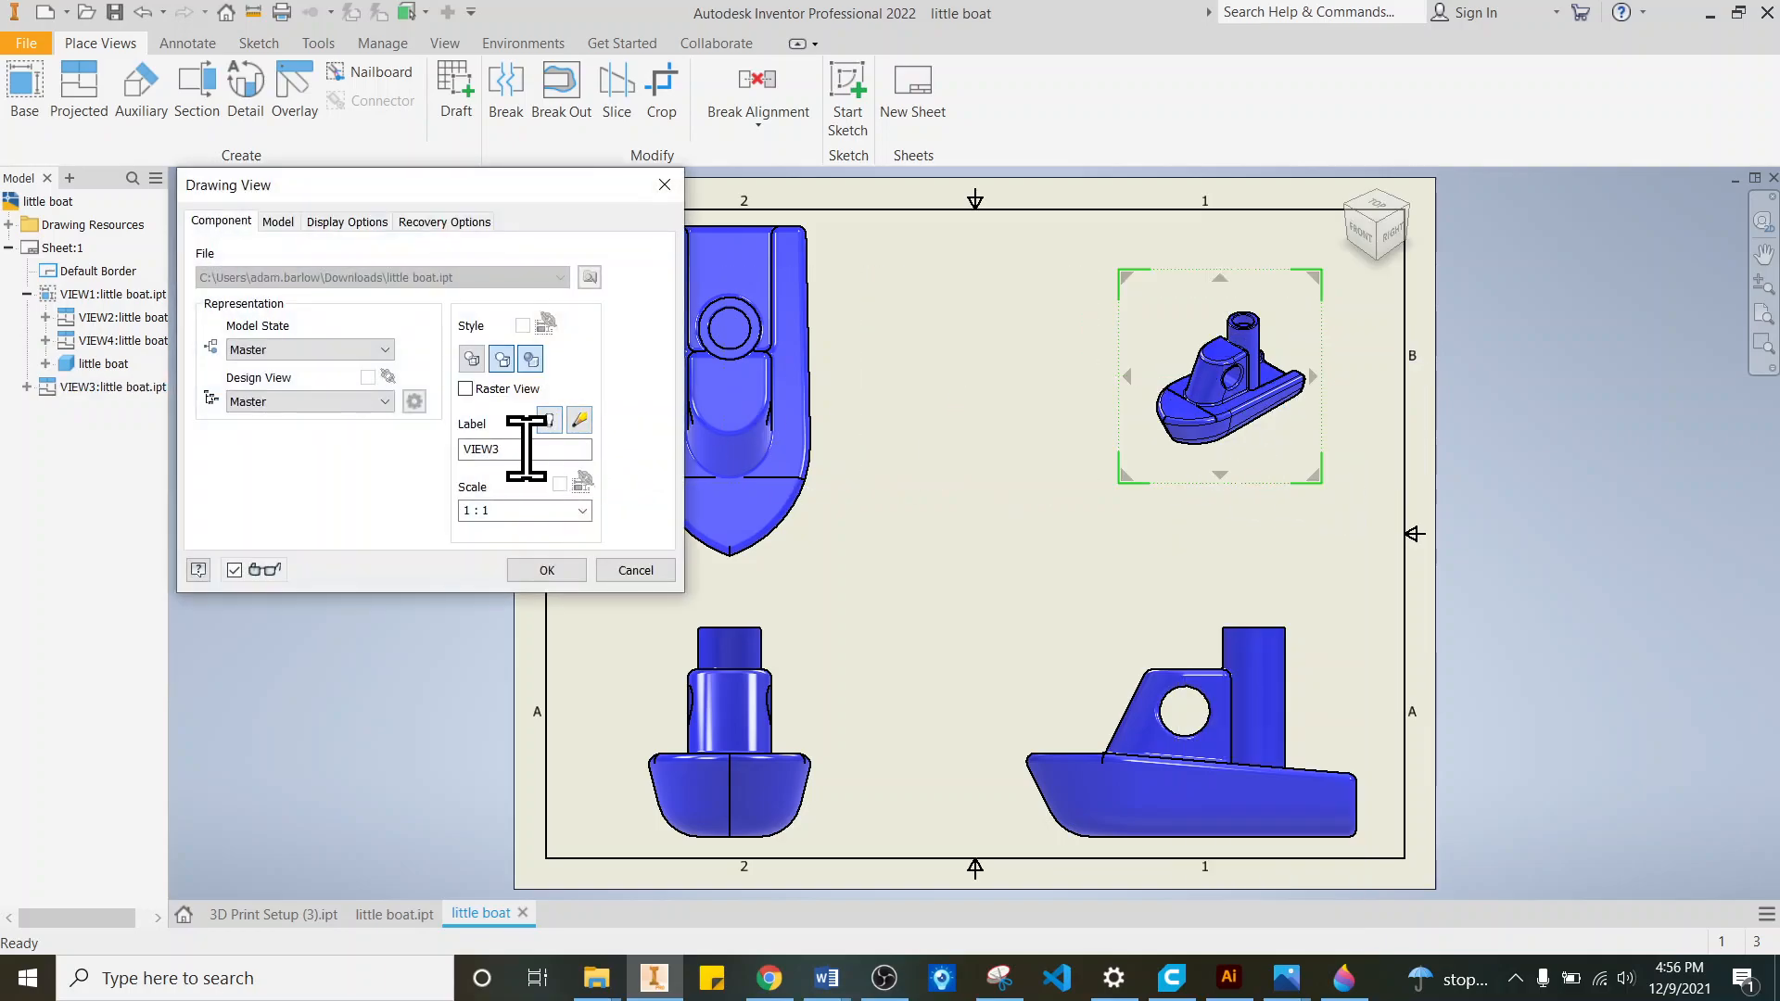
pyautogui.click(582, 509)
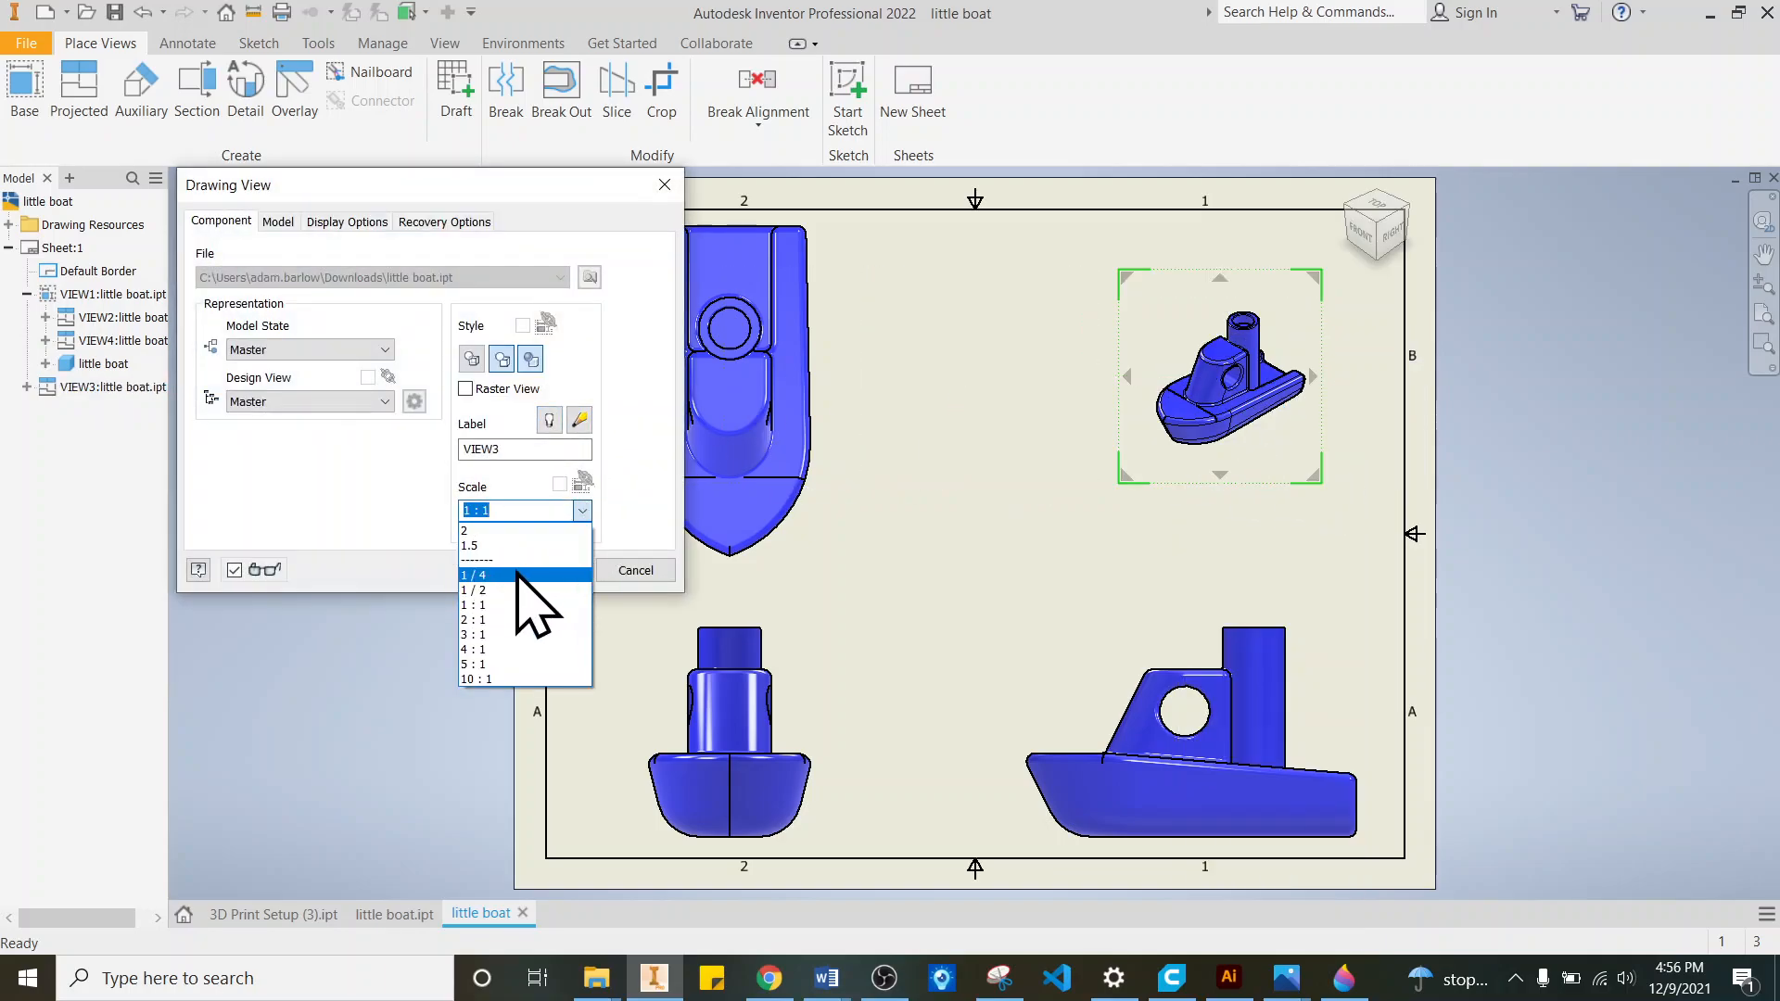
pyautogui.click(525, 619)
pyautogui.click(553, 570)
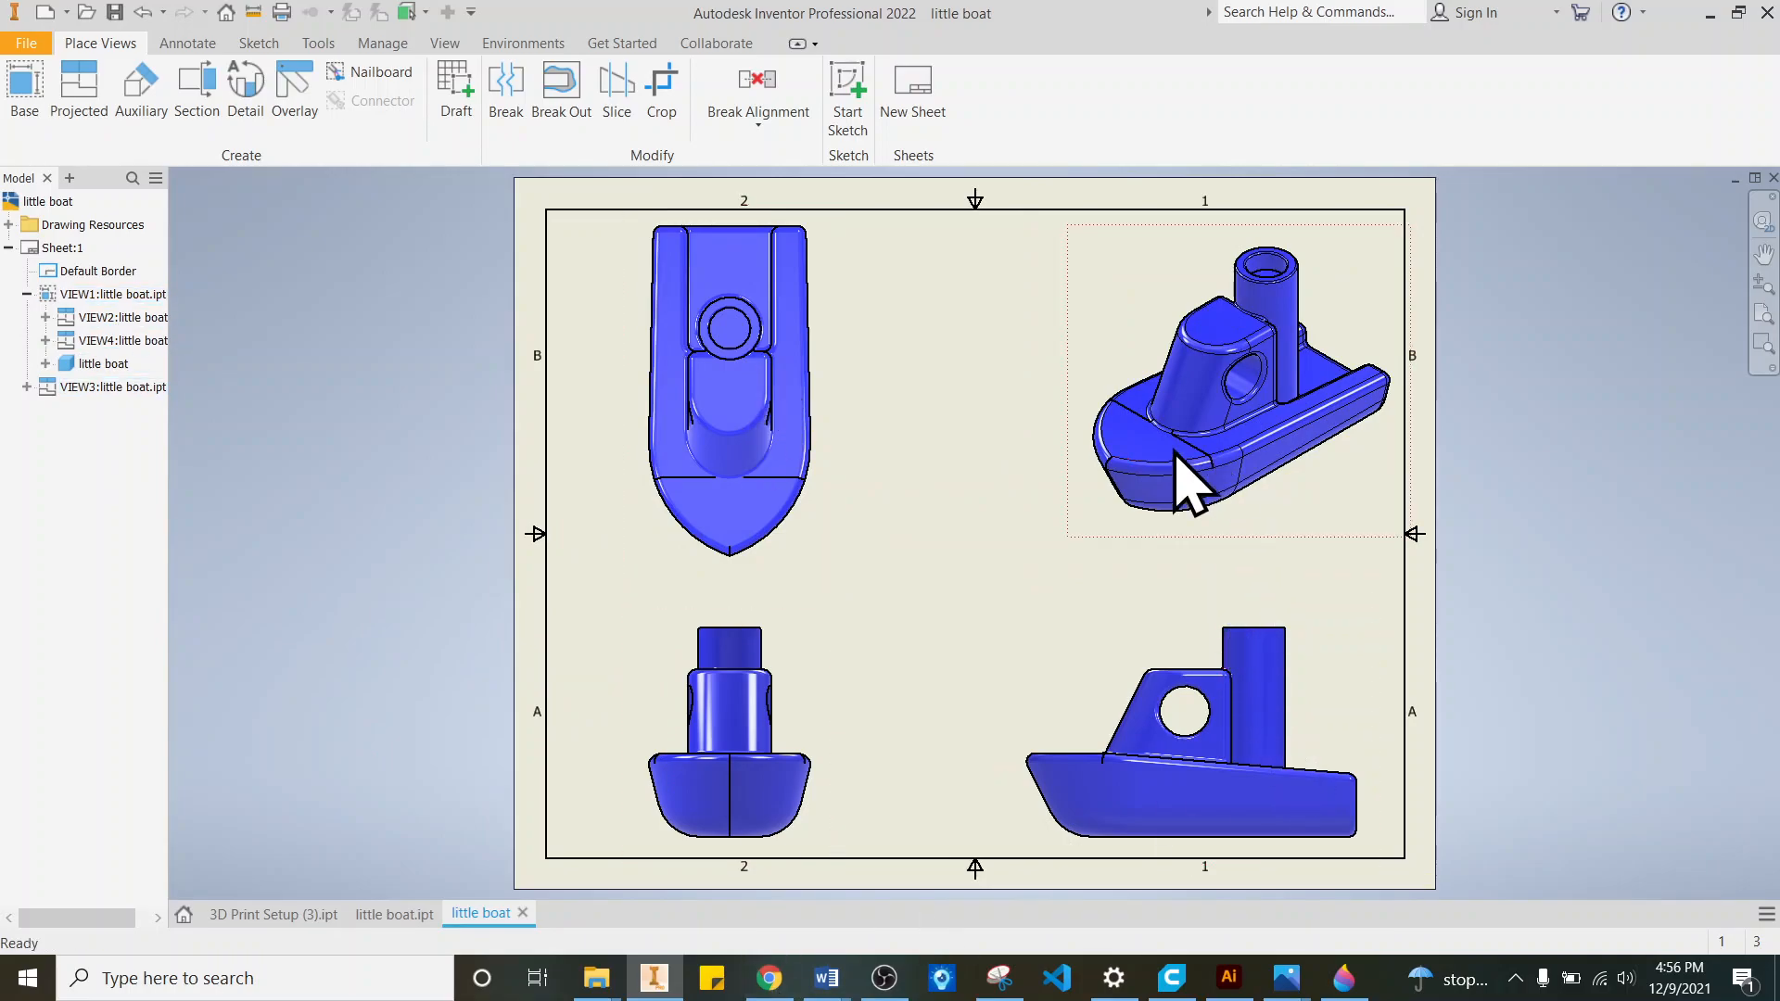
# Step: Set the front base view's scale to 1.5 so the top and side views scale with it
pyautogui.click(1066, 719)
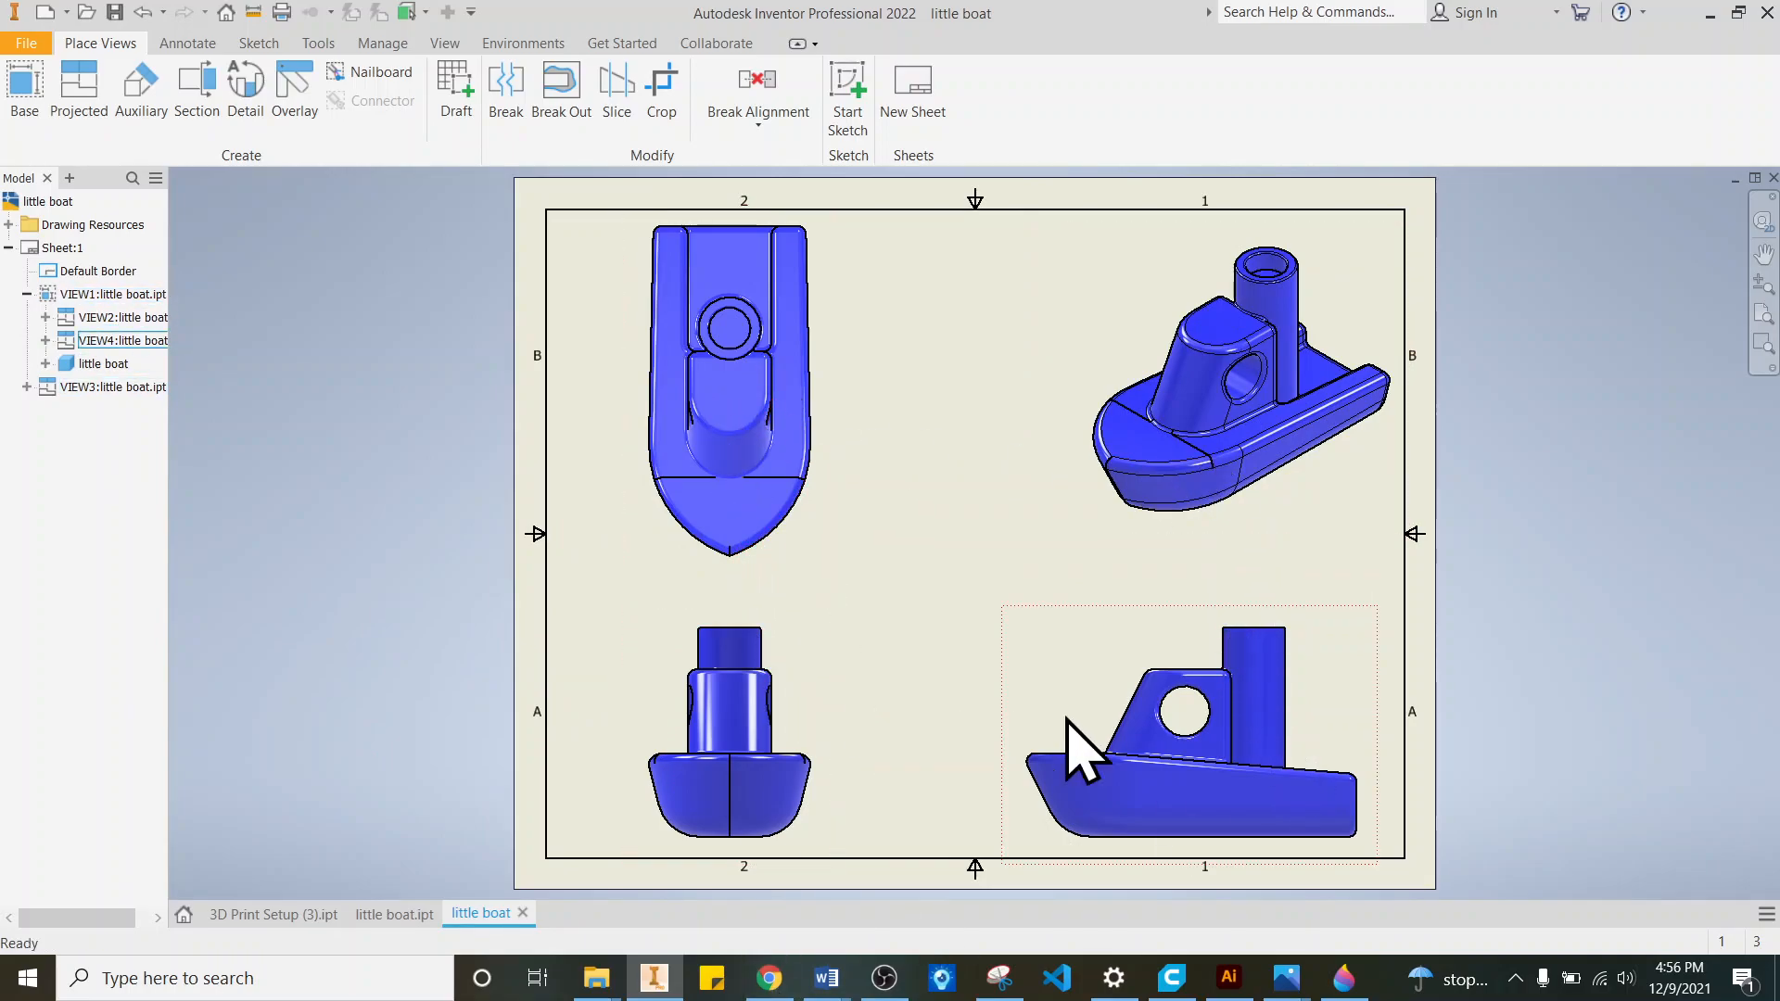
pyautogui.rightClick(808, 658)
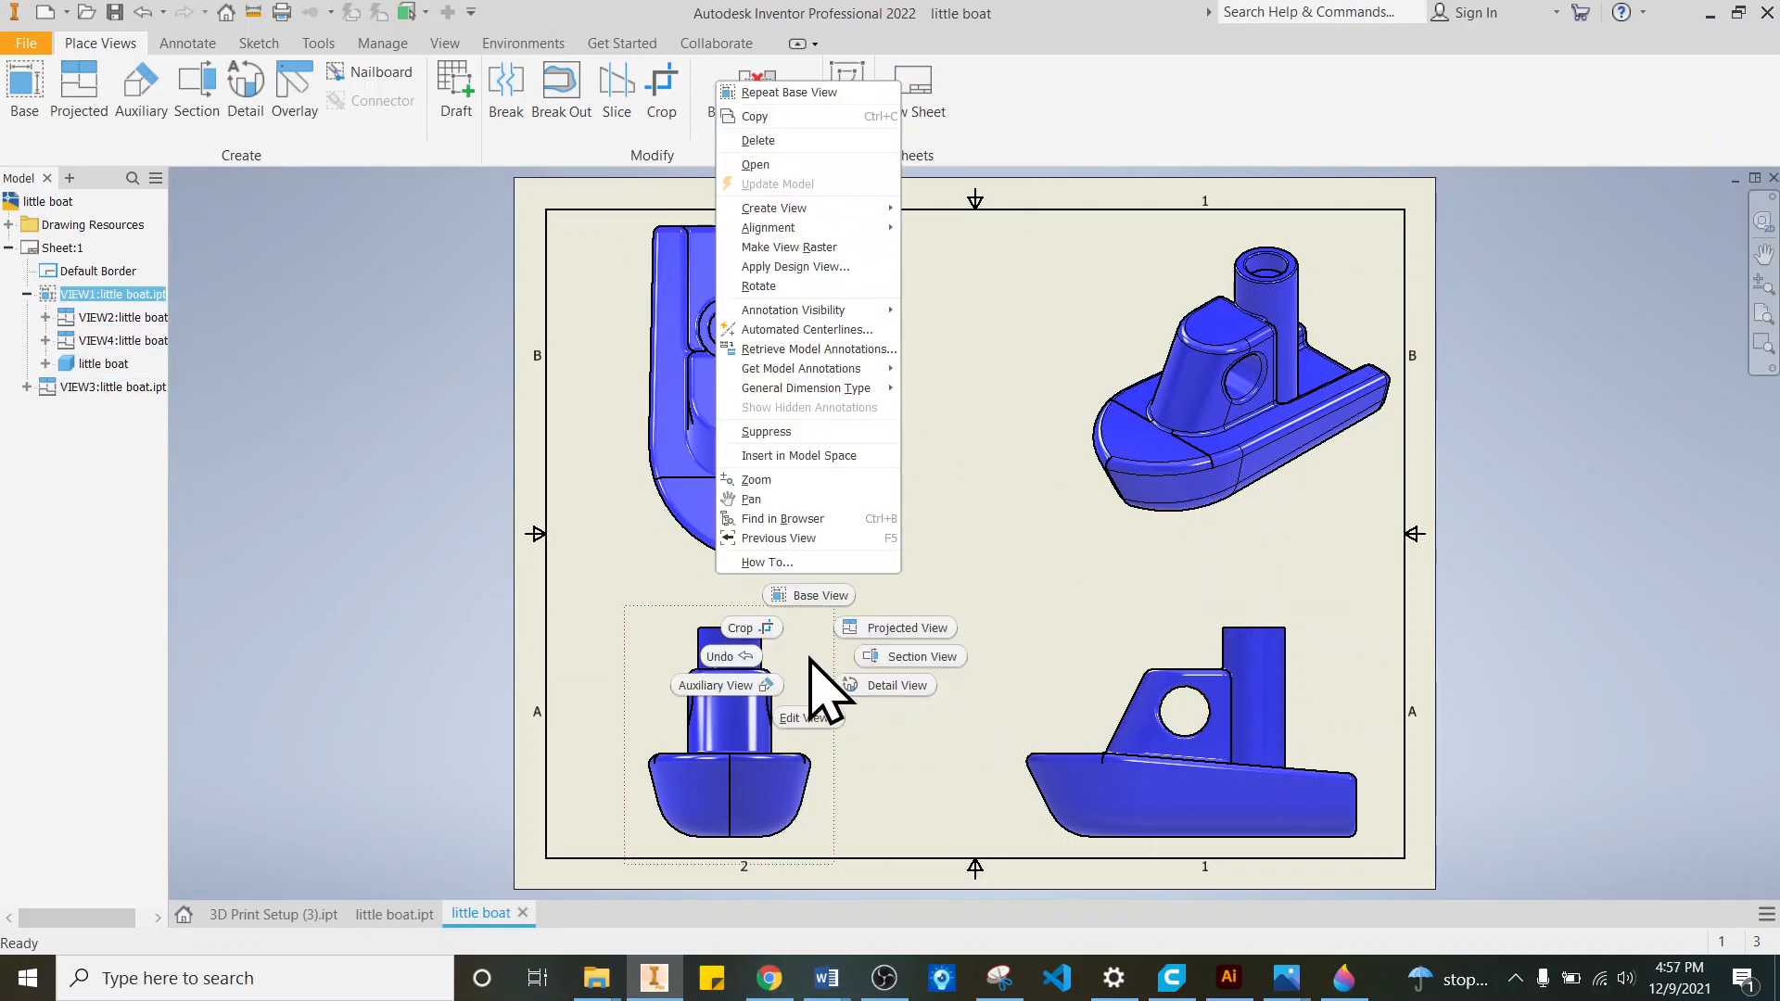
pyautogui.click(806, 718)
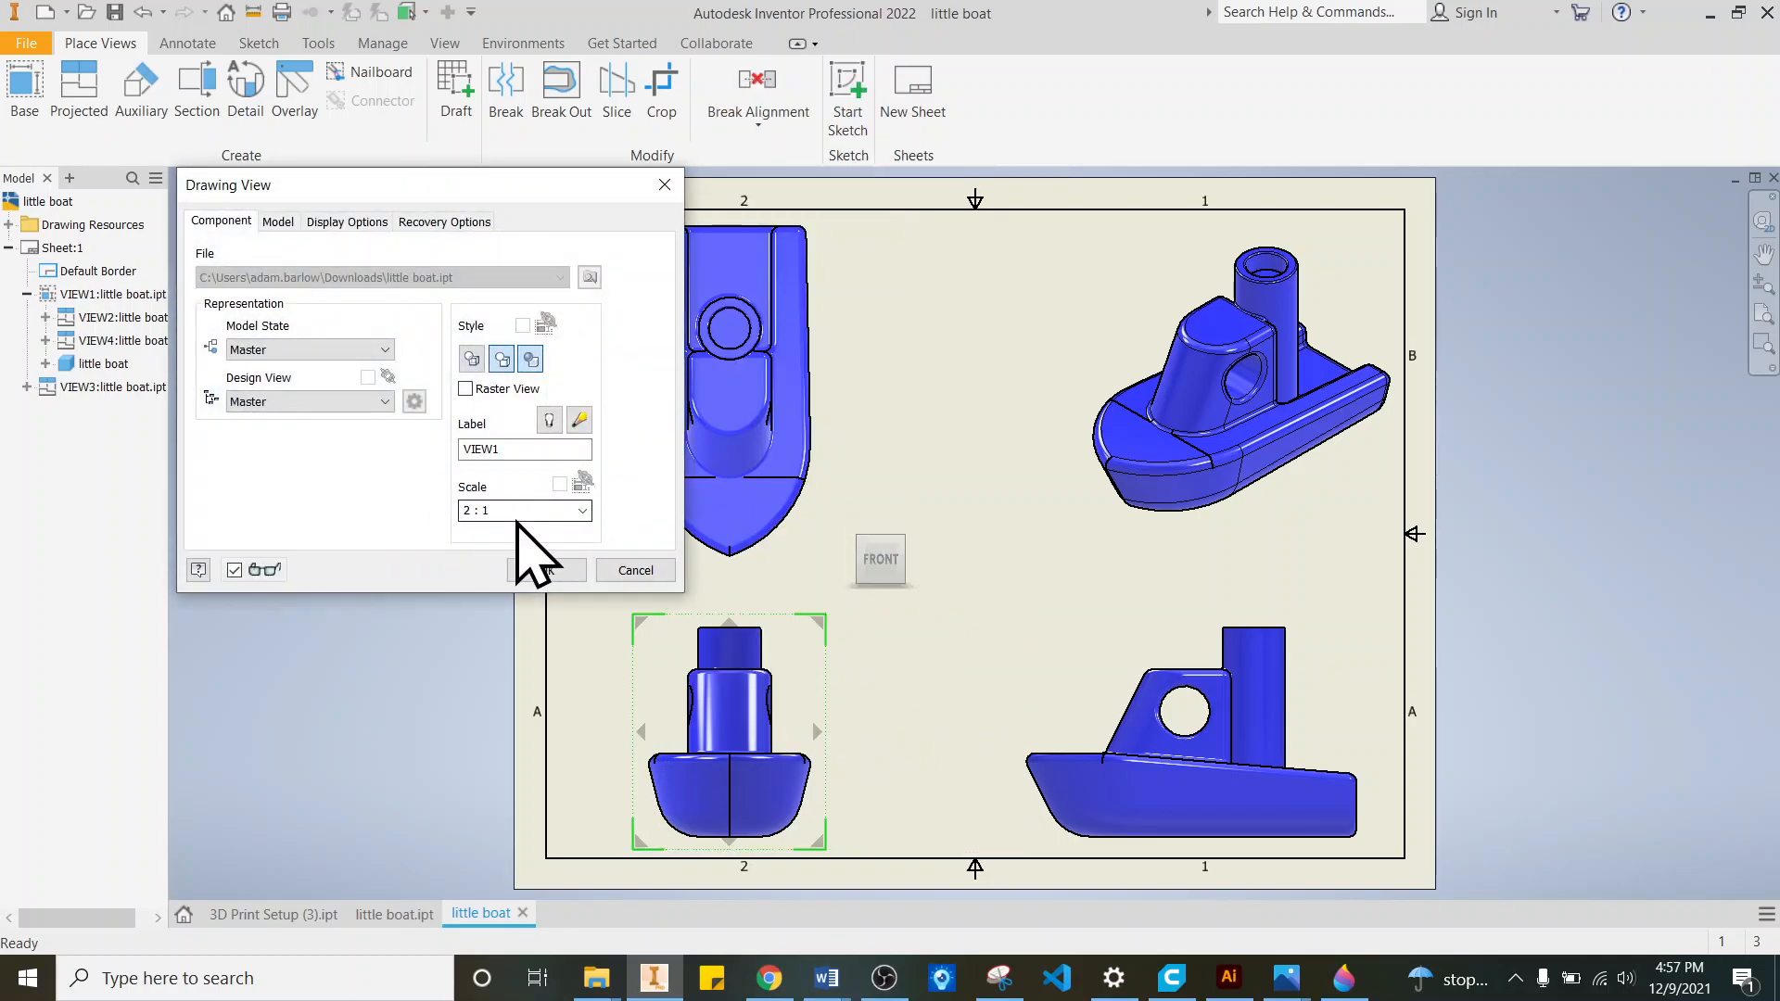
pyautogui.click(503, 510)
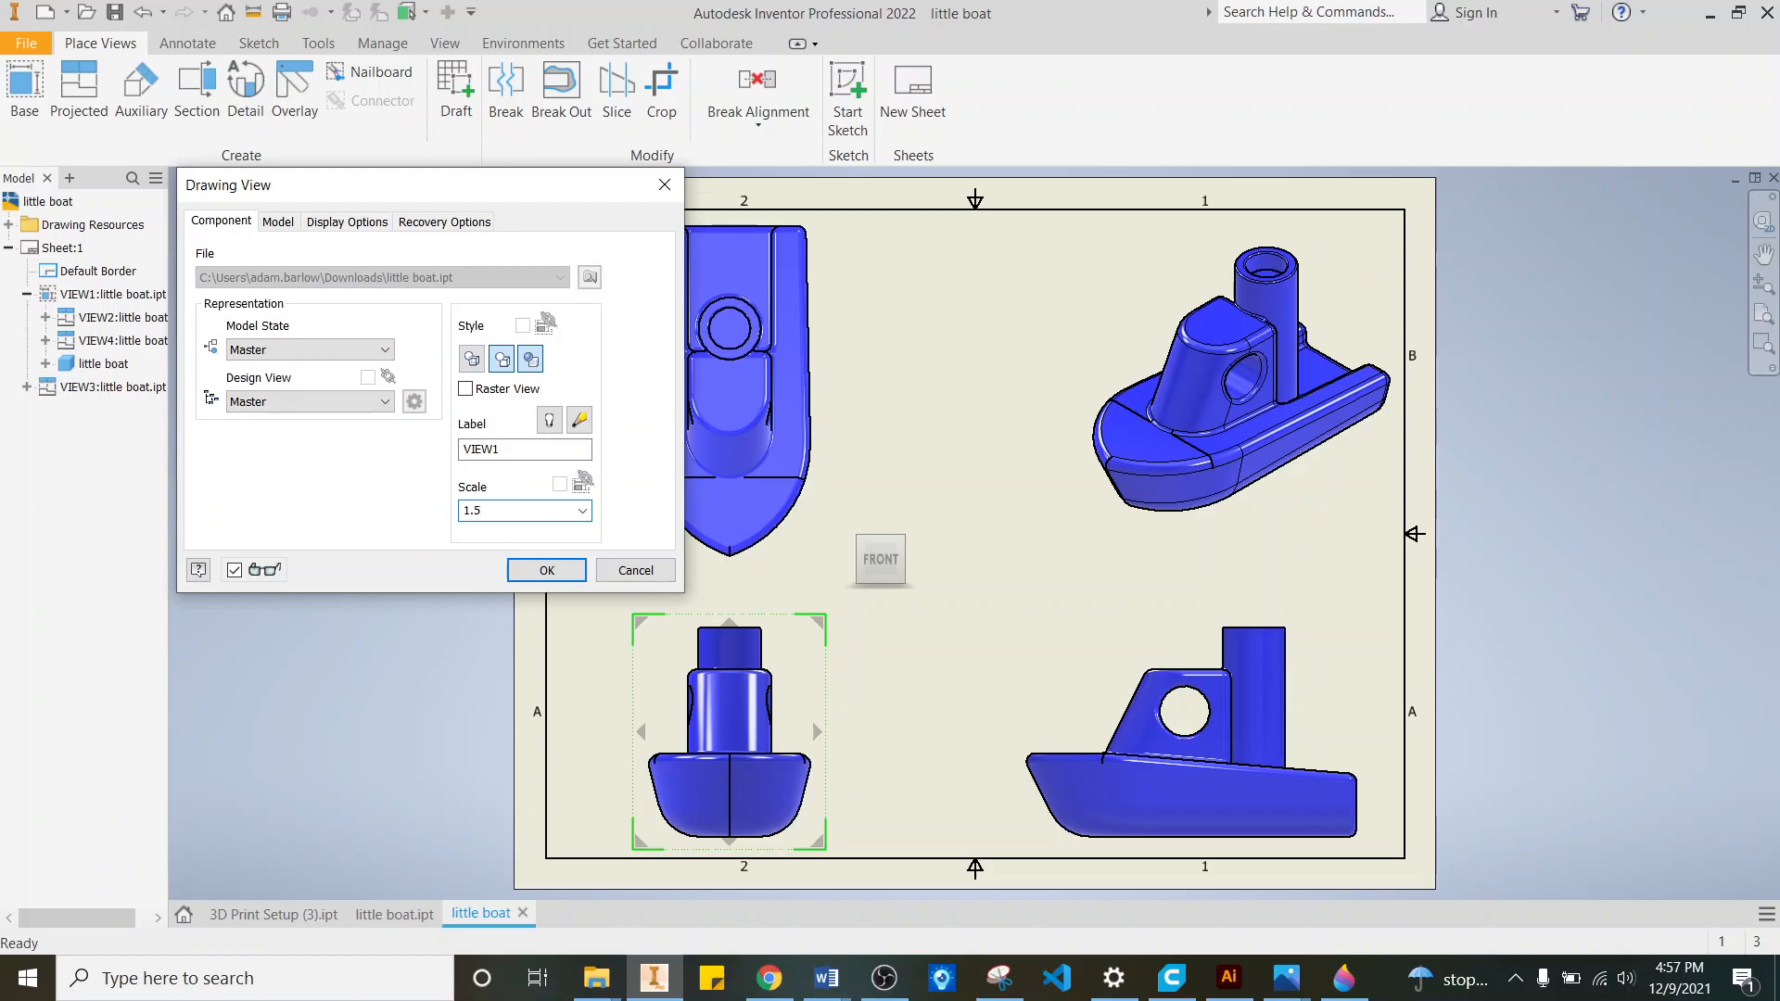
pyautogui.click(547, 570)
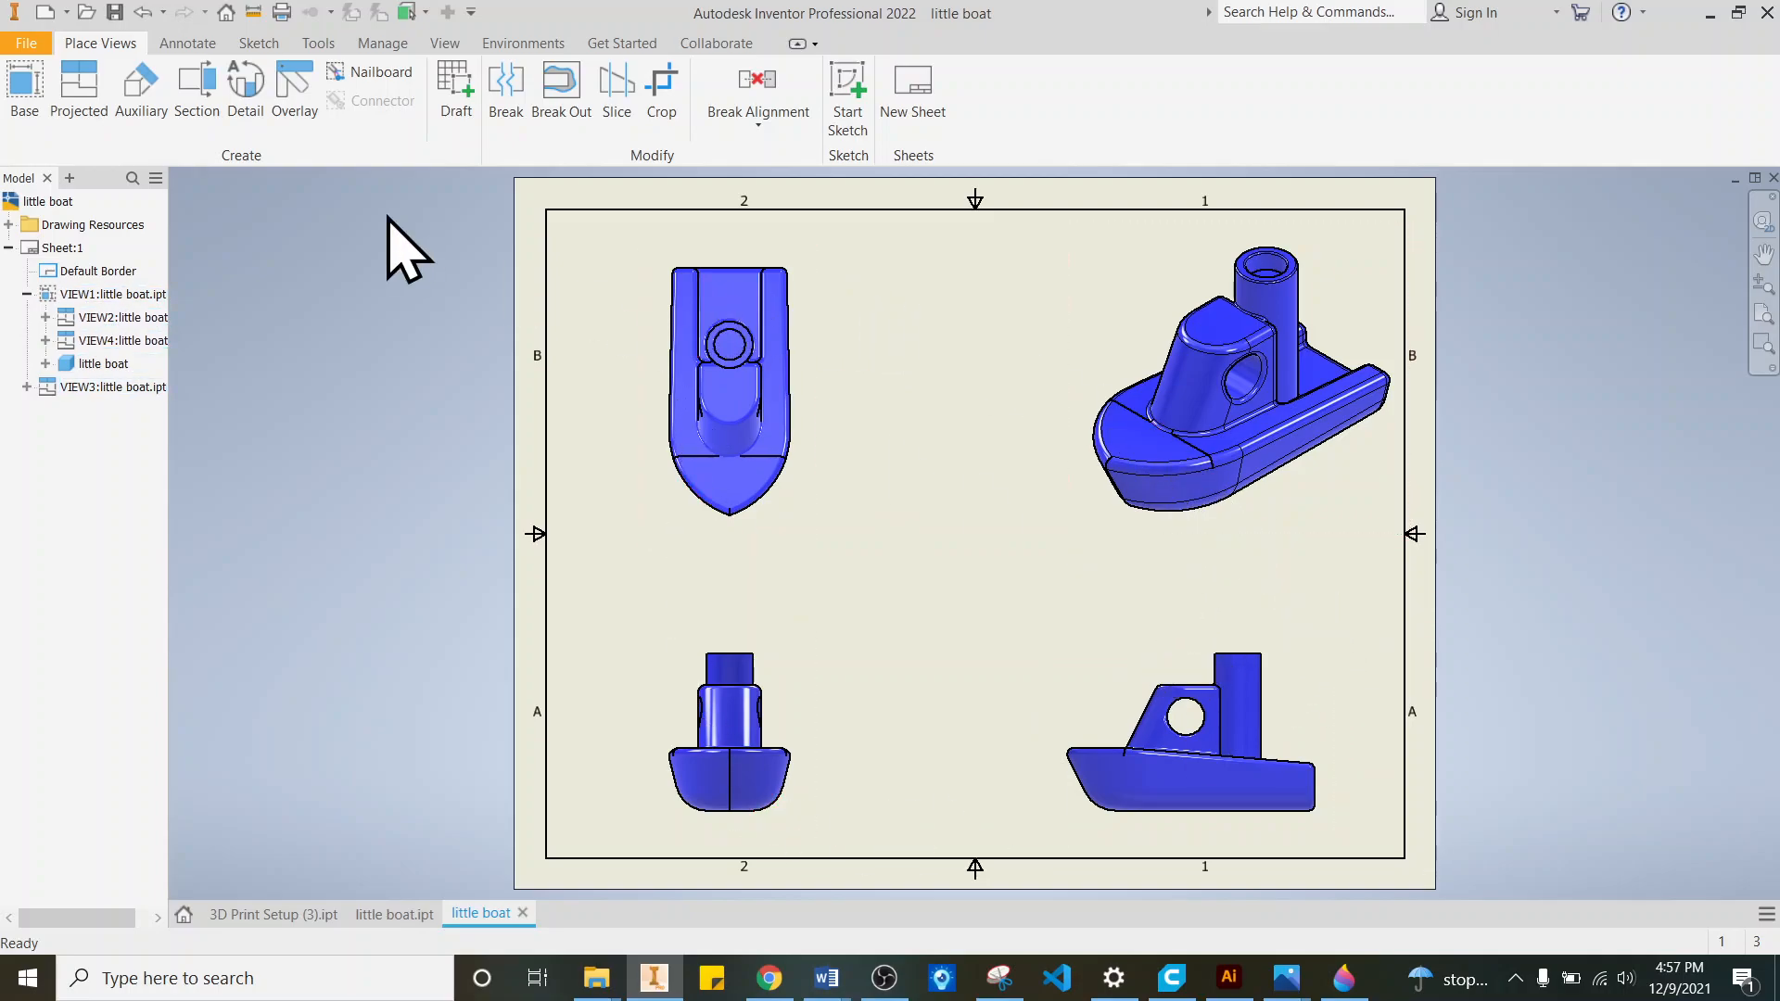
# Step: Add a center mark to the funnel's circle in the top view
pyautogui.click(194, 44)
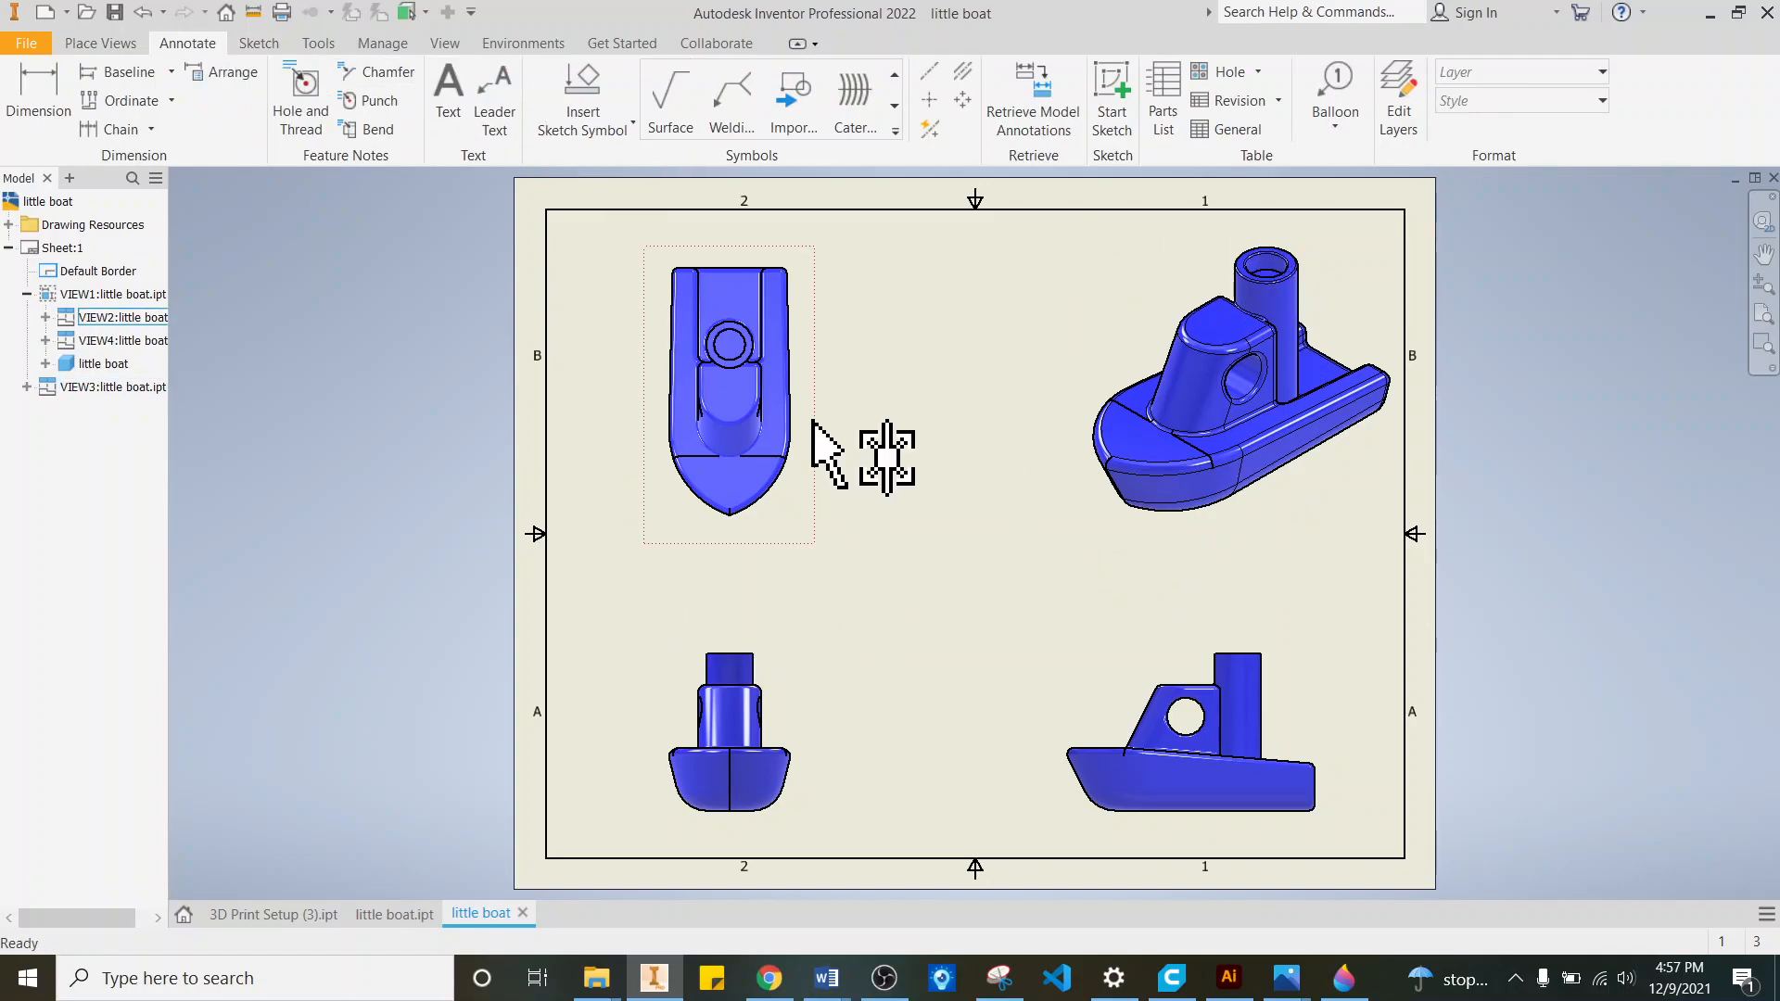
pyautogui.click(930, 100)
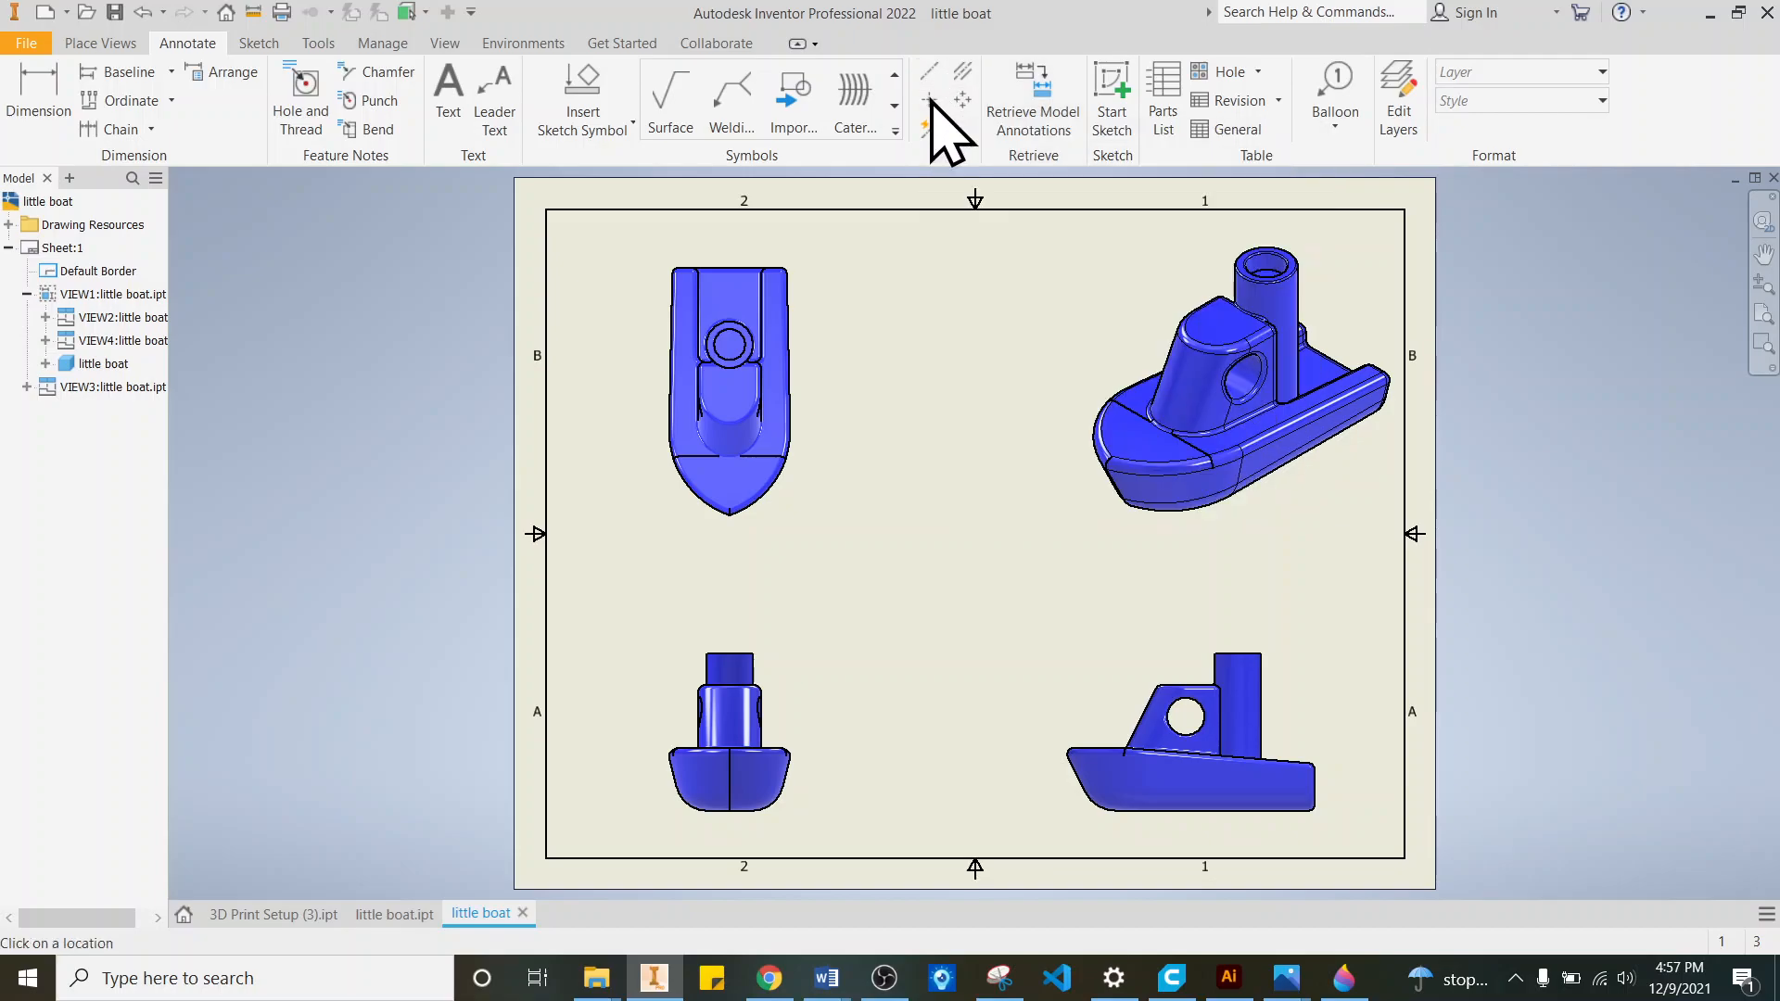
pyautogui.scroll(5, 747, 366)
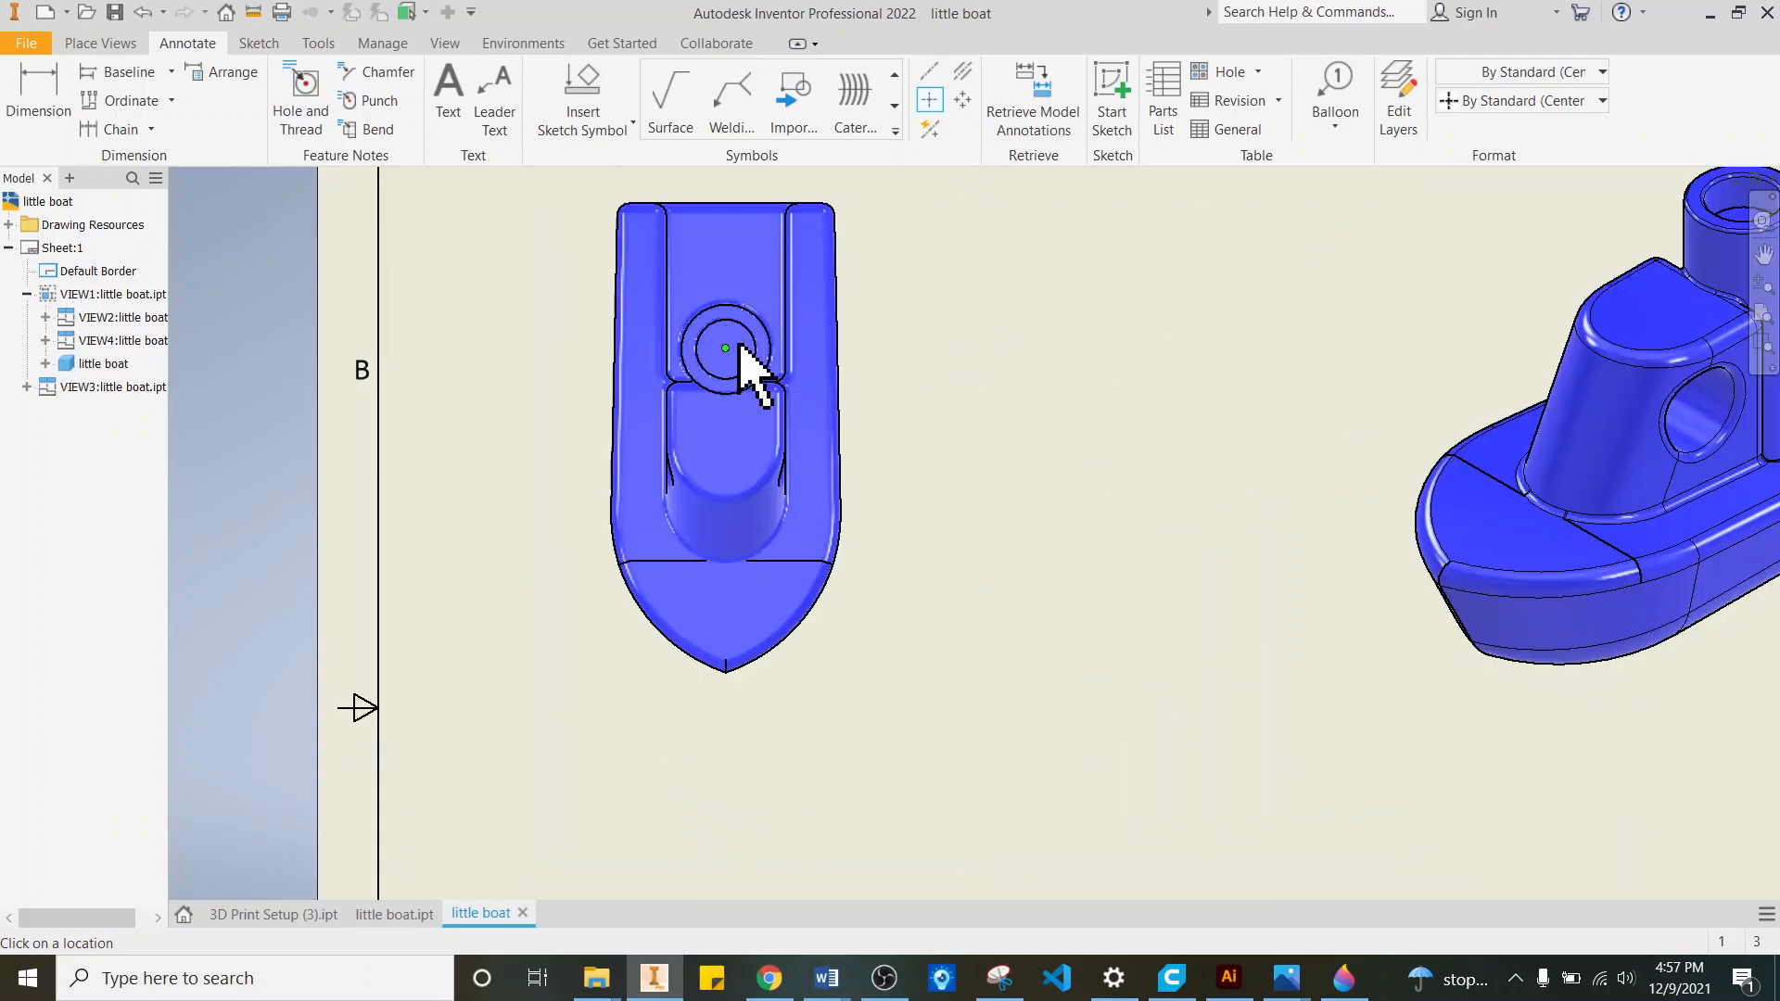
pyautogui.click(786, 311)
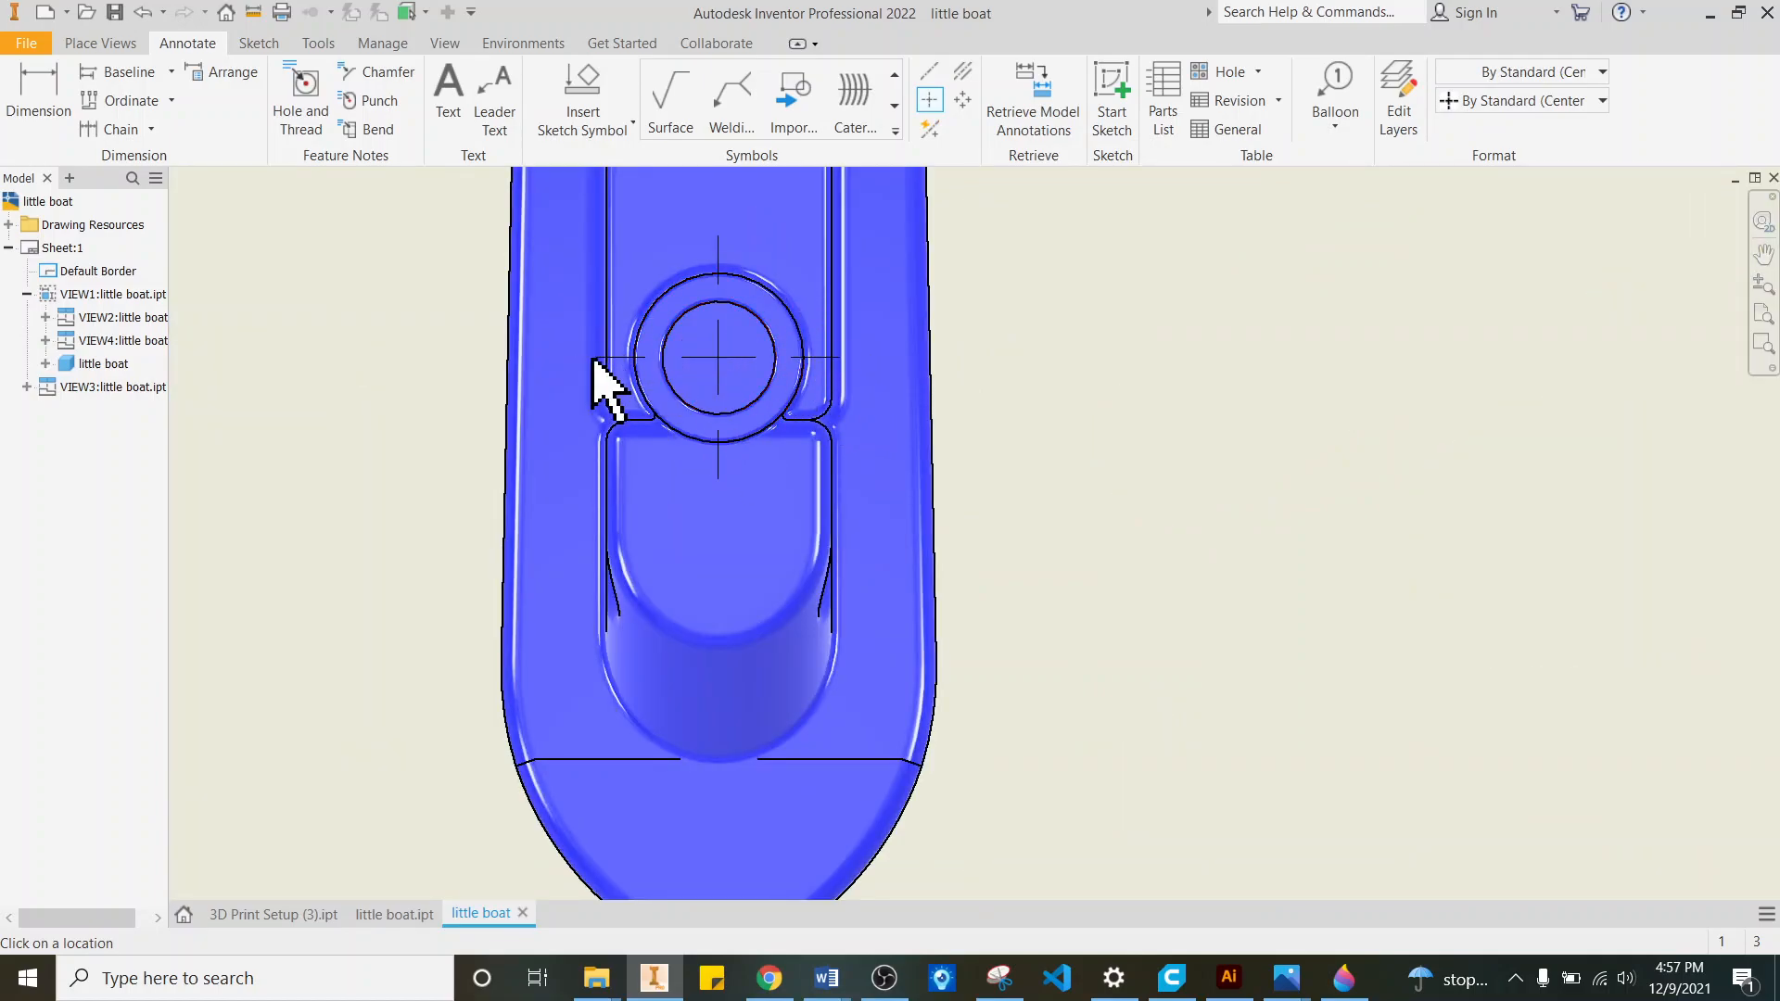
# Step: Add a center mark to the round cabin hole in the side view
pyautogui.scroll(-4, 603, 386)
pyautogui.scroll(-4, 566, 408)
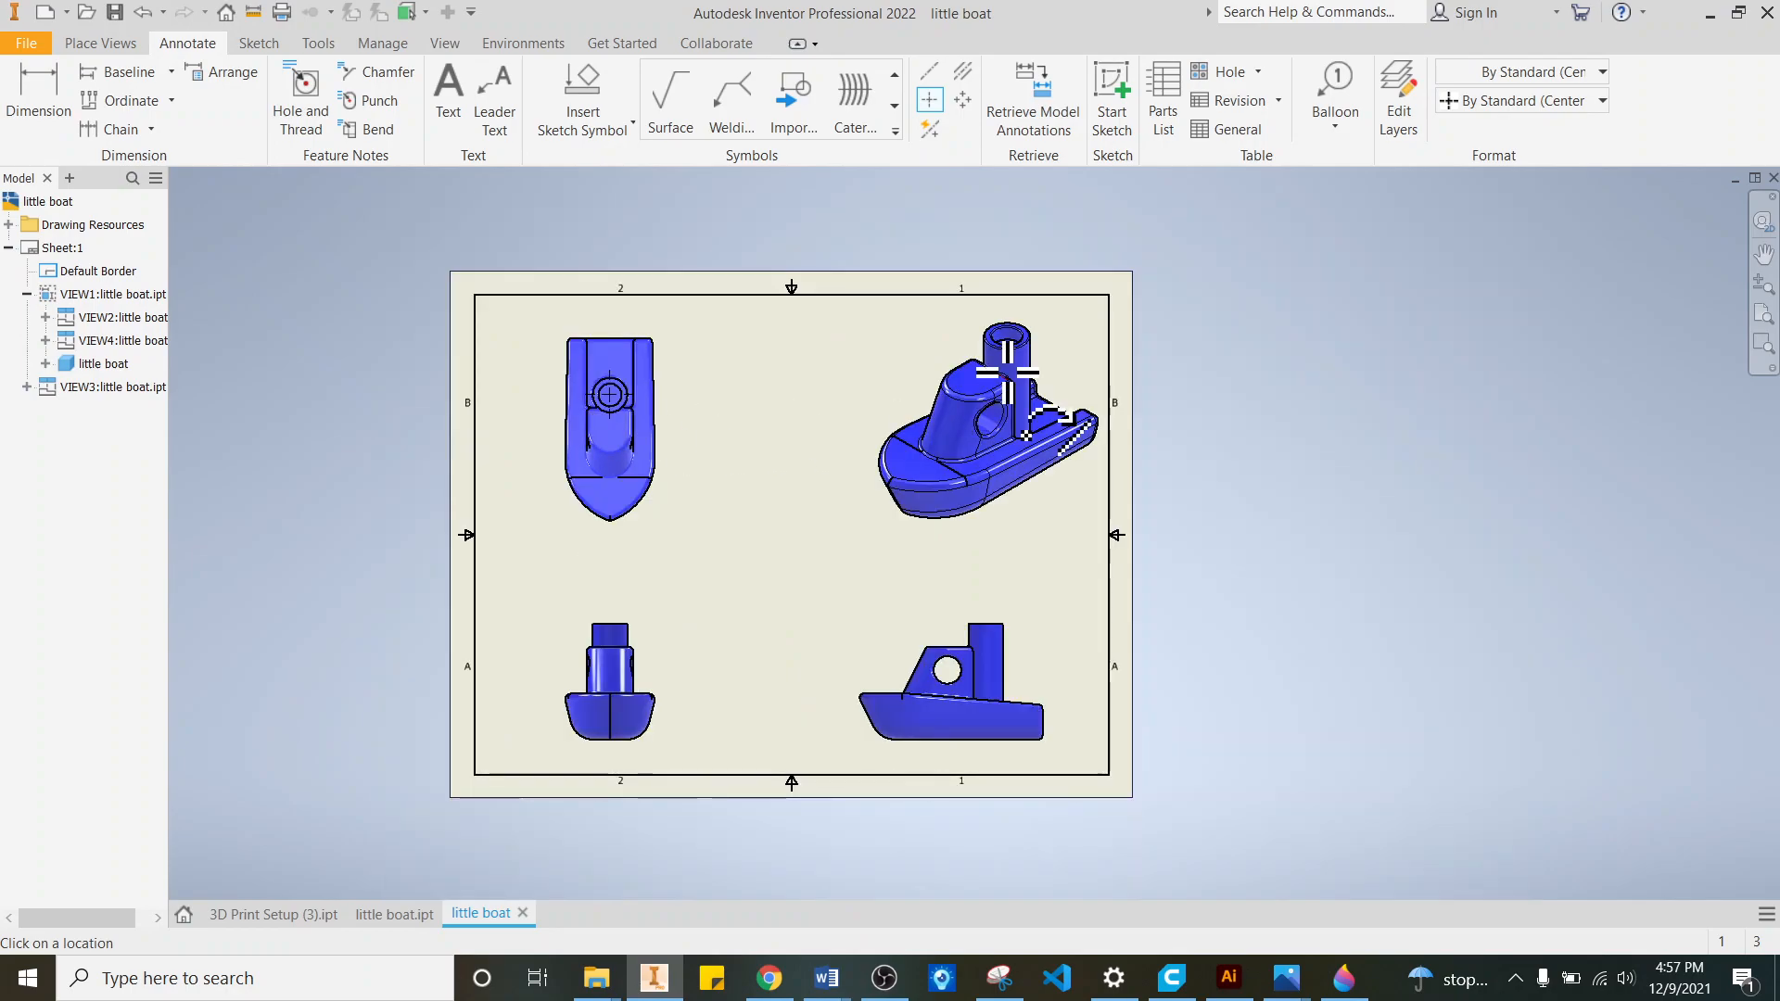
pyautogui.scroll(5, 1024, 440)
pyautogui.scroll(-4, 1032, 343)
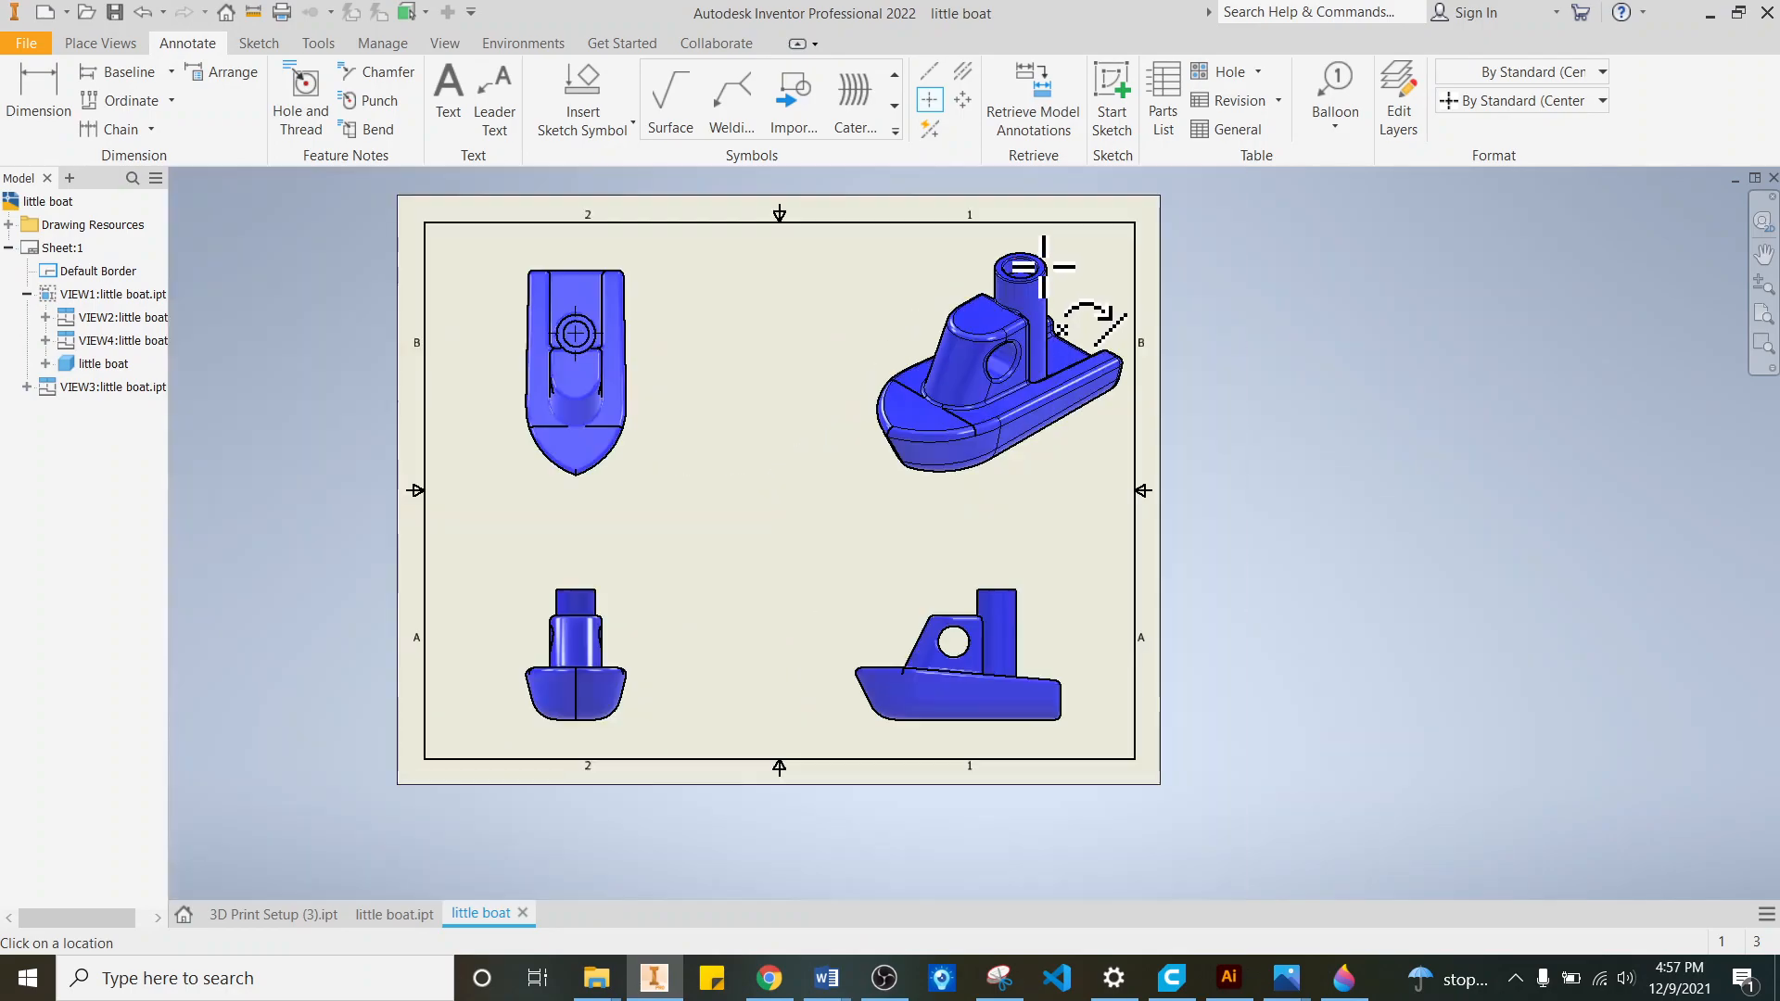
pyautogui.scroll(6, 937, 649)
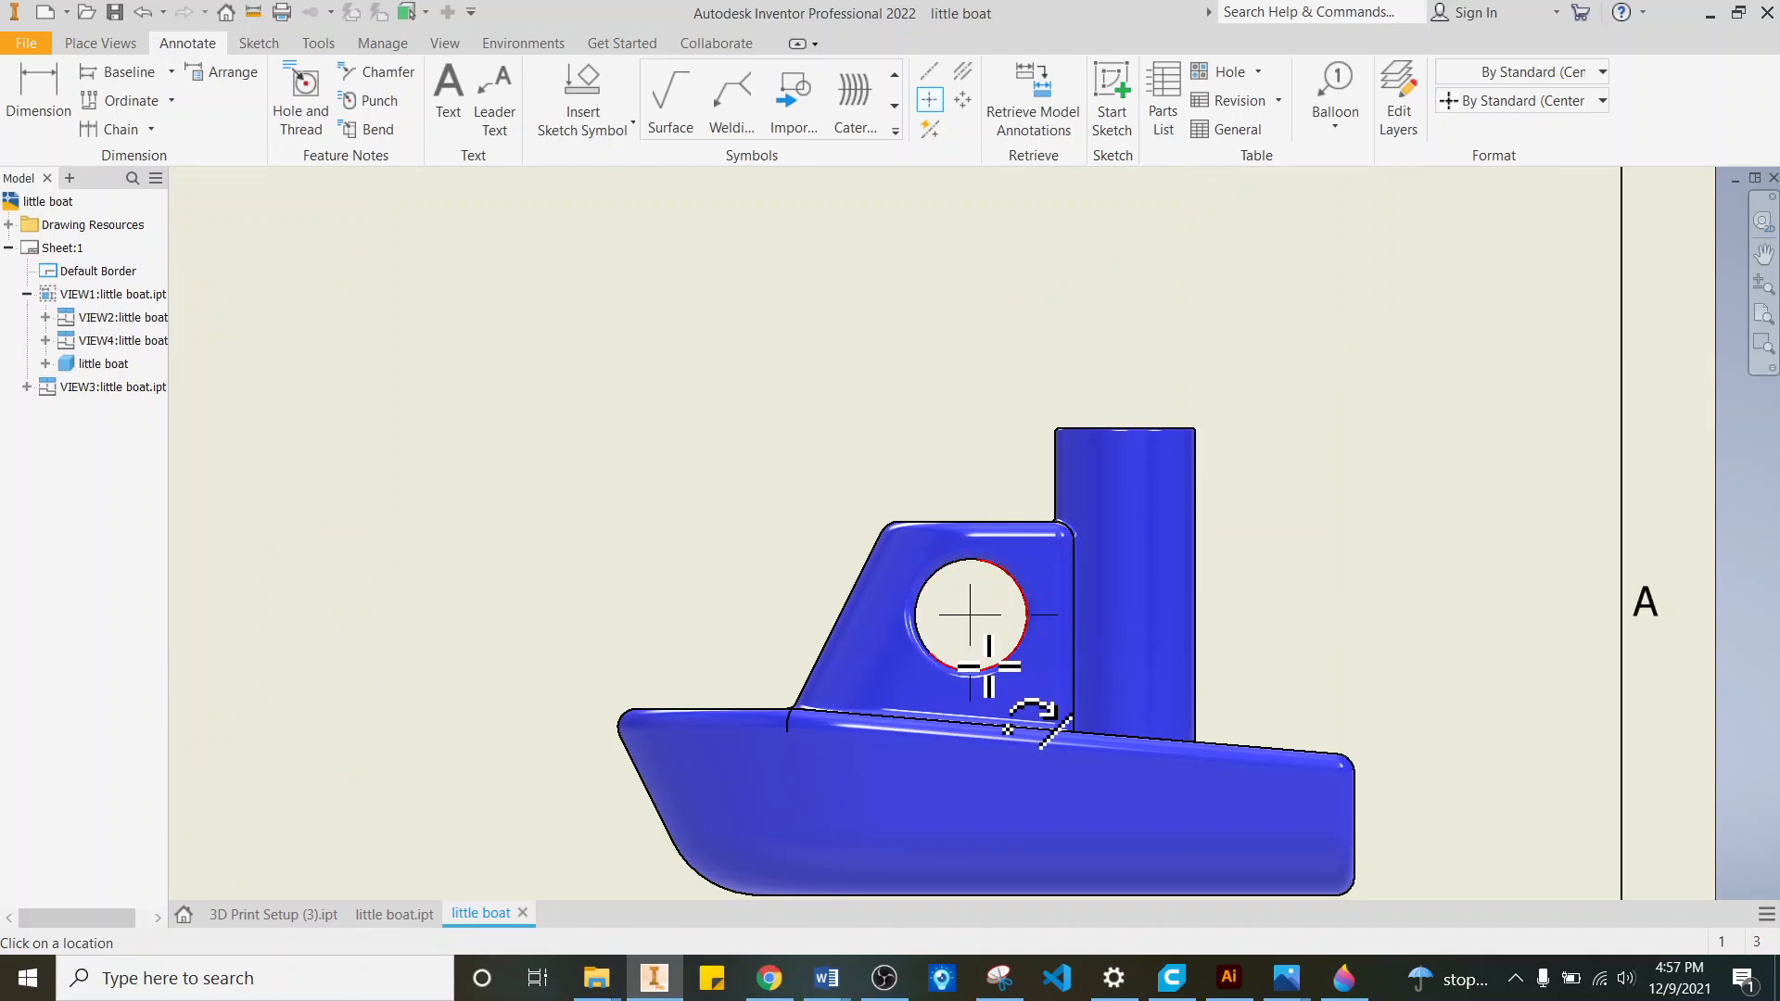
pyautogui.click(923, 588)
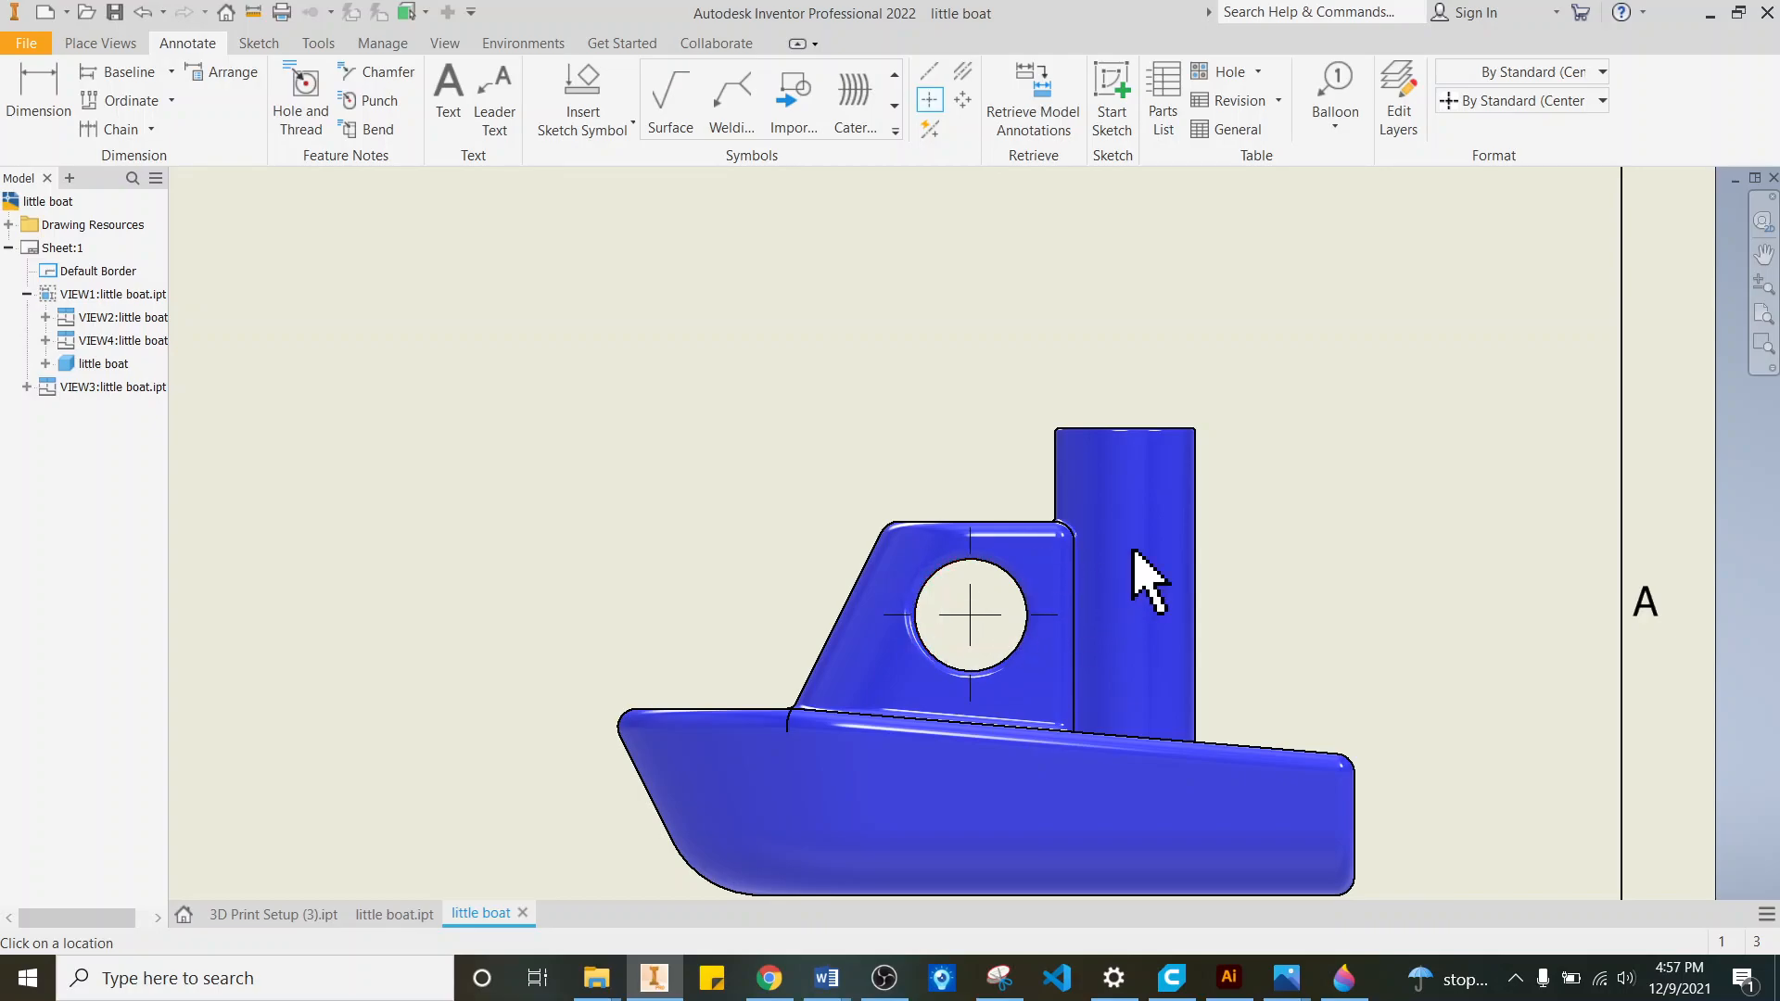
pyautogui.scroll(-4, 1075, 580)
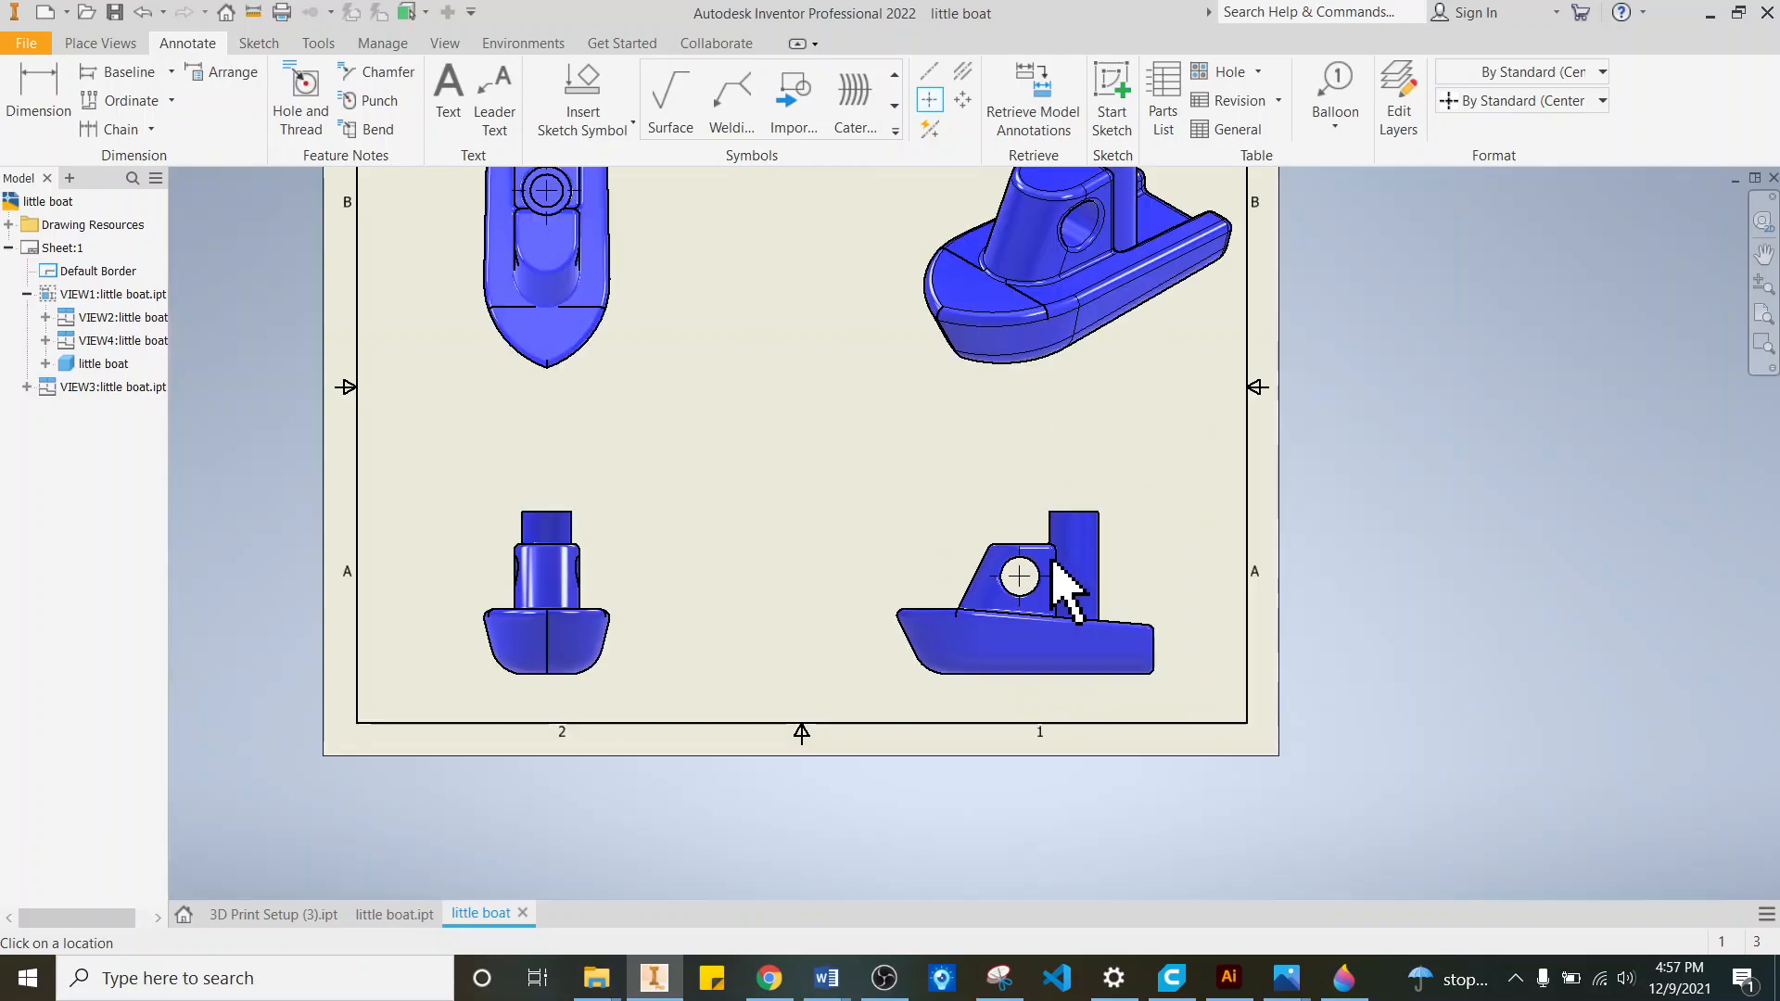
pyautogui.scroll(-2, 662, 482)
pyautogui.scroll(3, 590, 335)
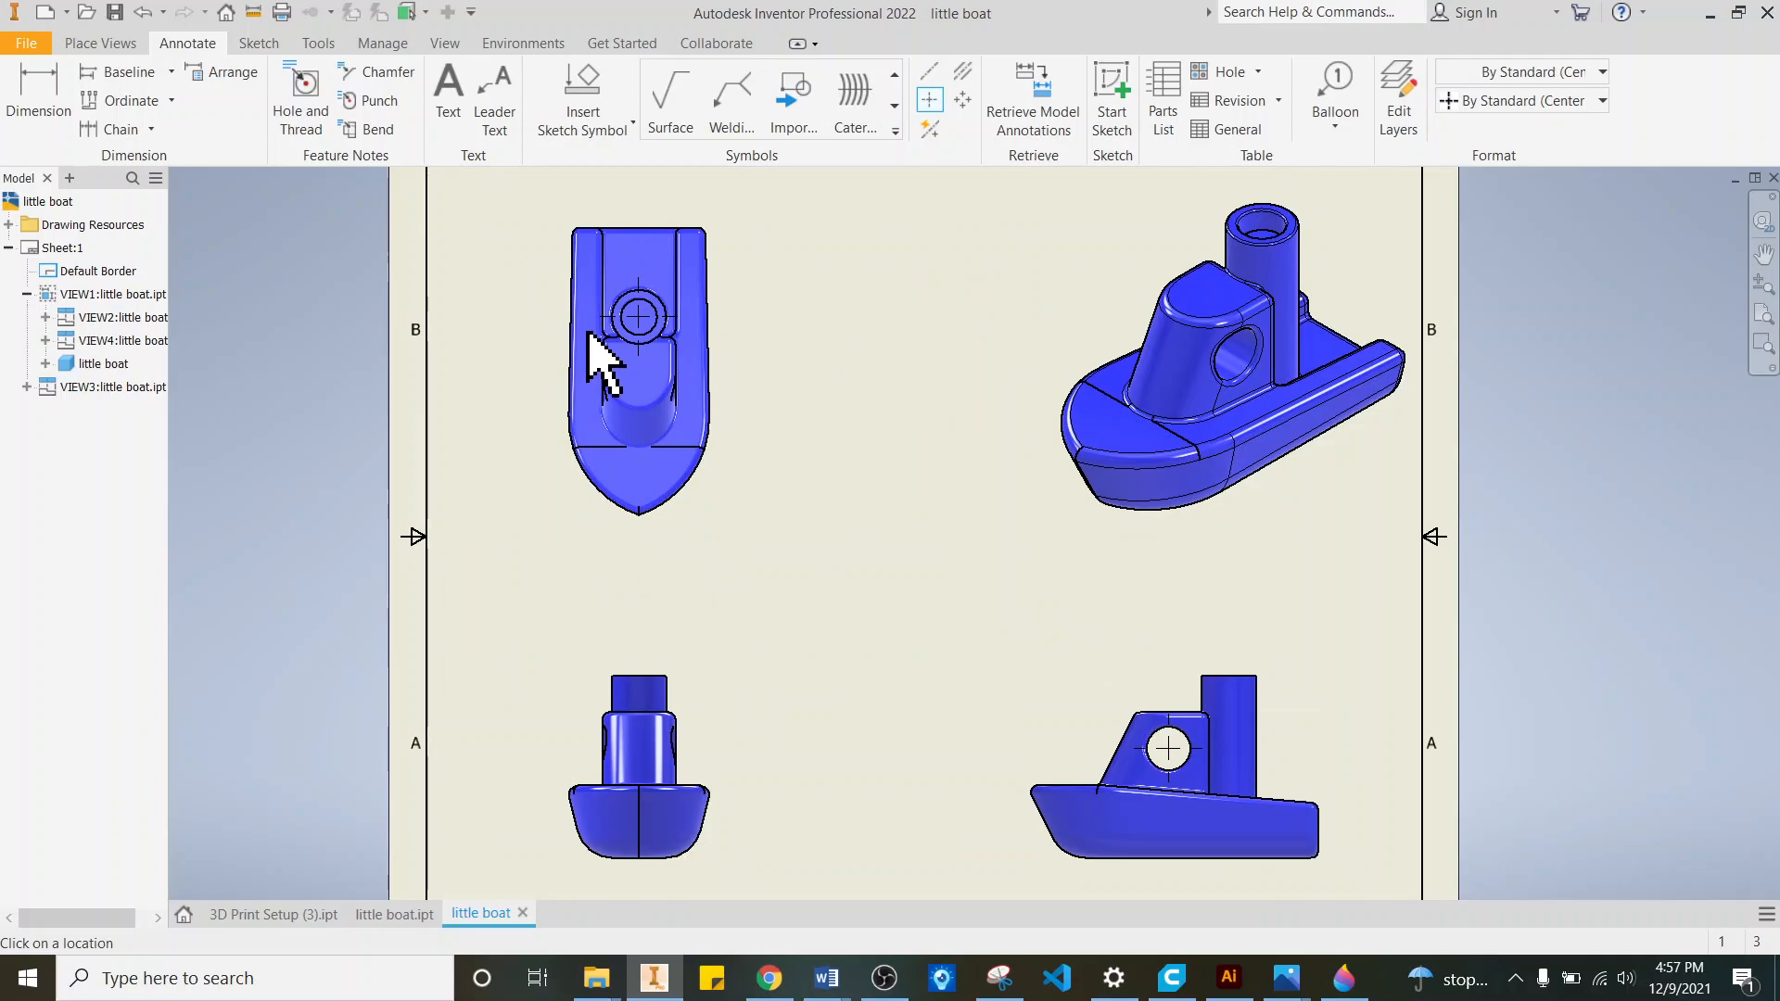
# Step: Try a bisecting centerline between the funnel's two vertical edges in the side view and undo it
pyautogui.click(962, 72)
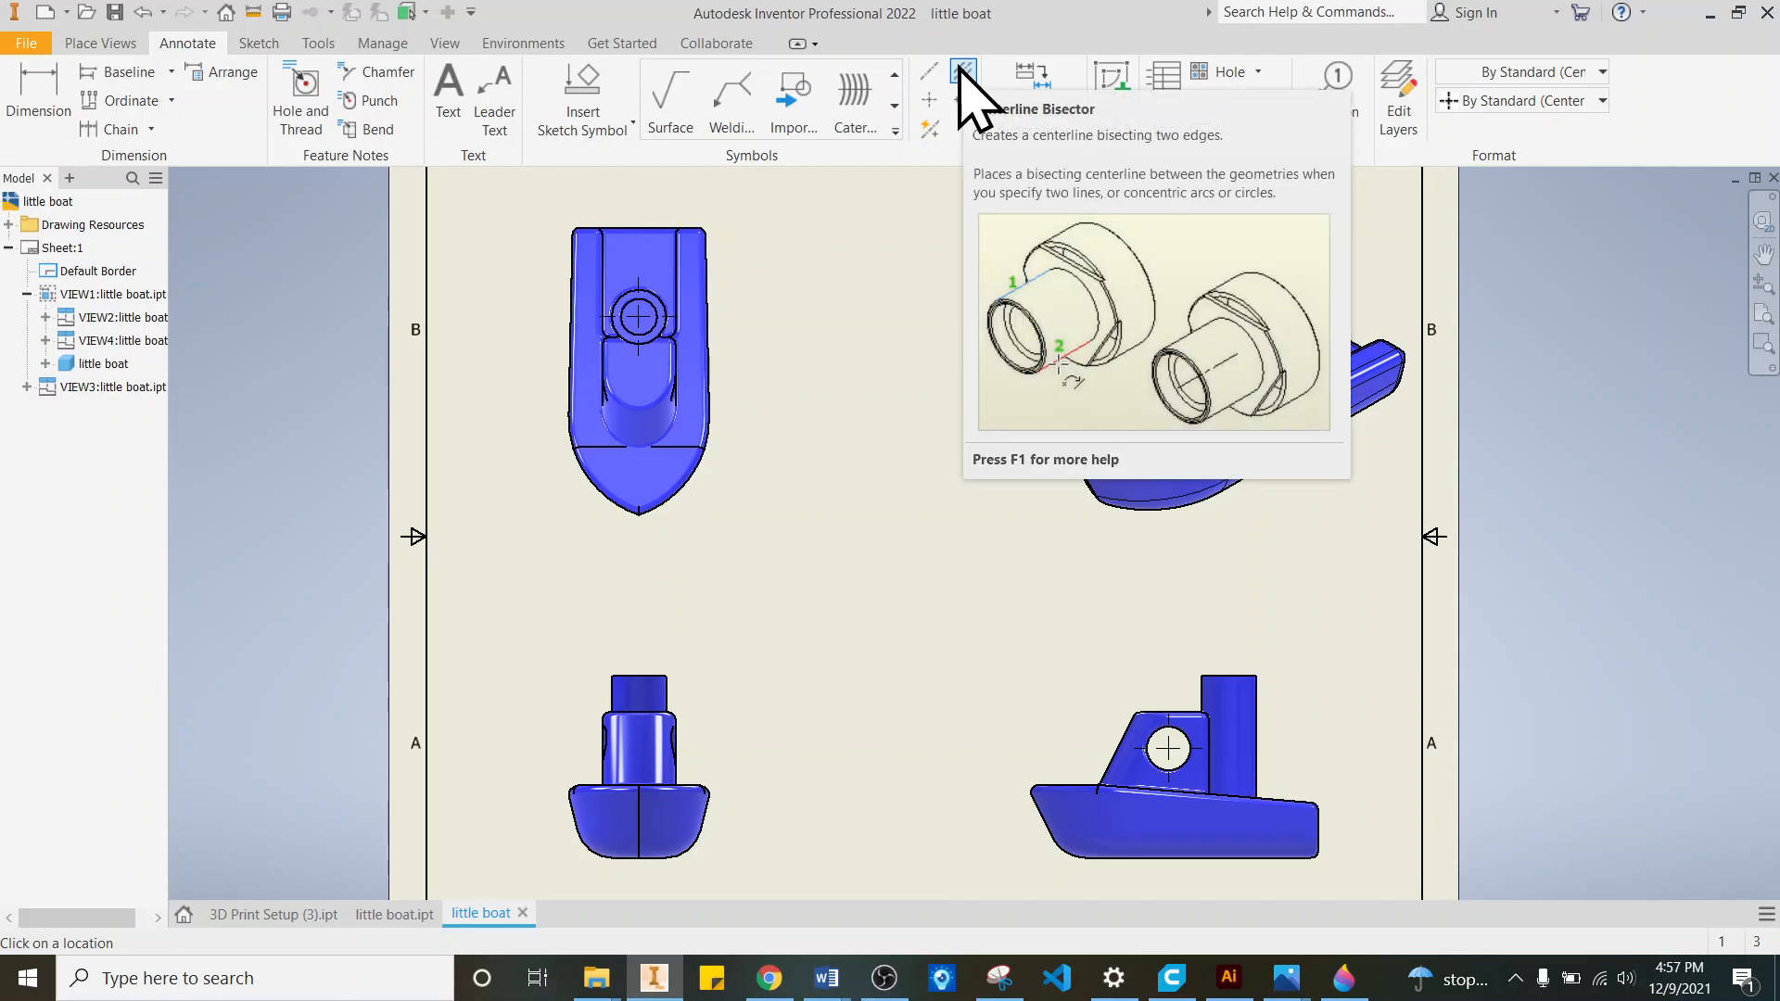
pyautogui.scroll(3, 639, 793)
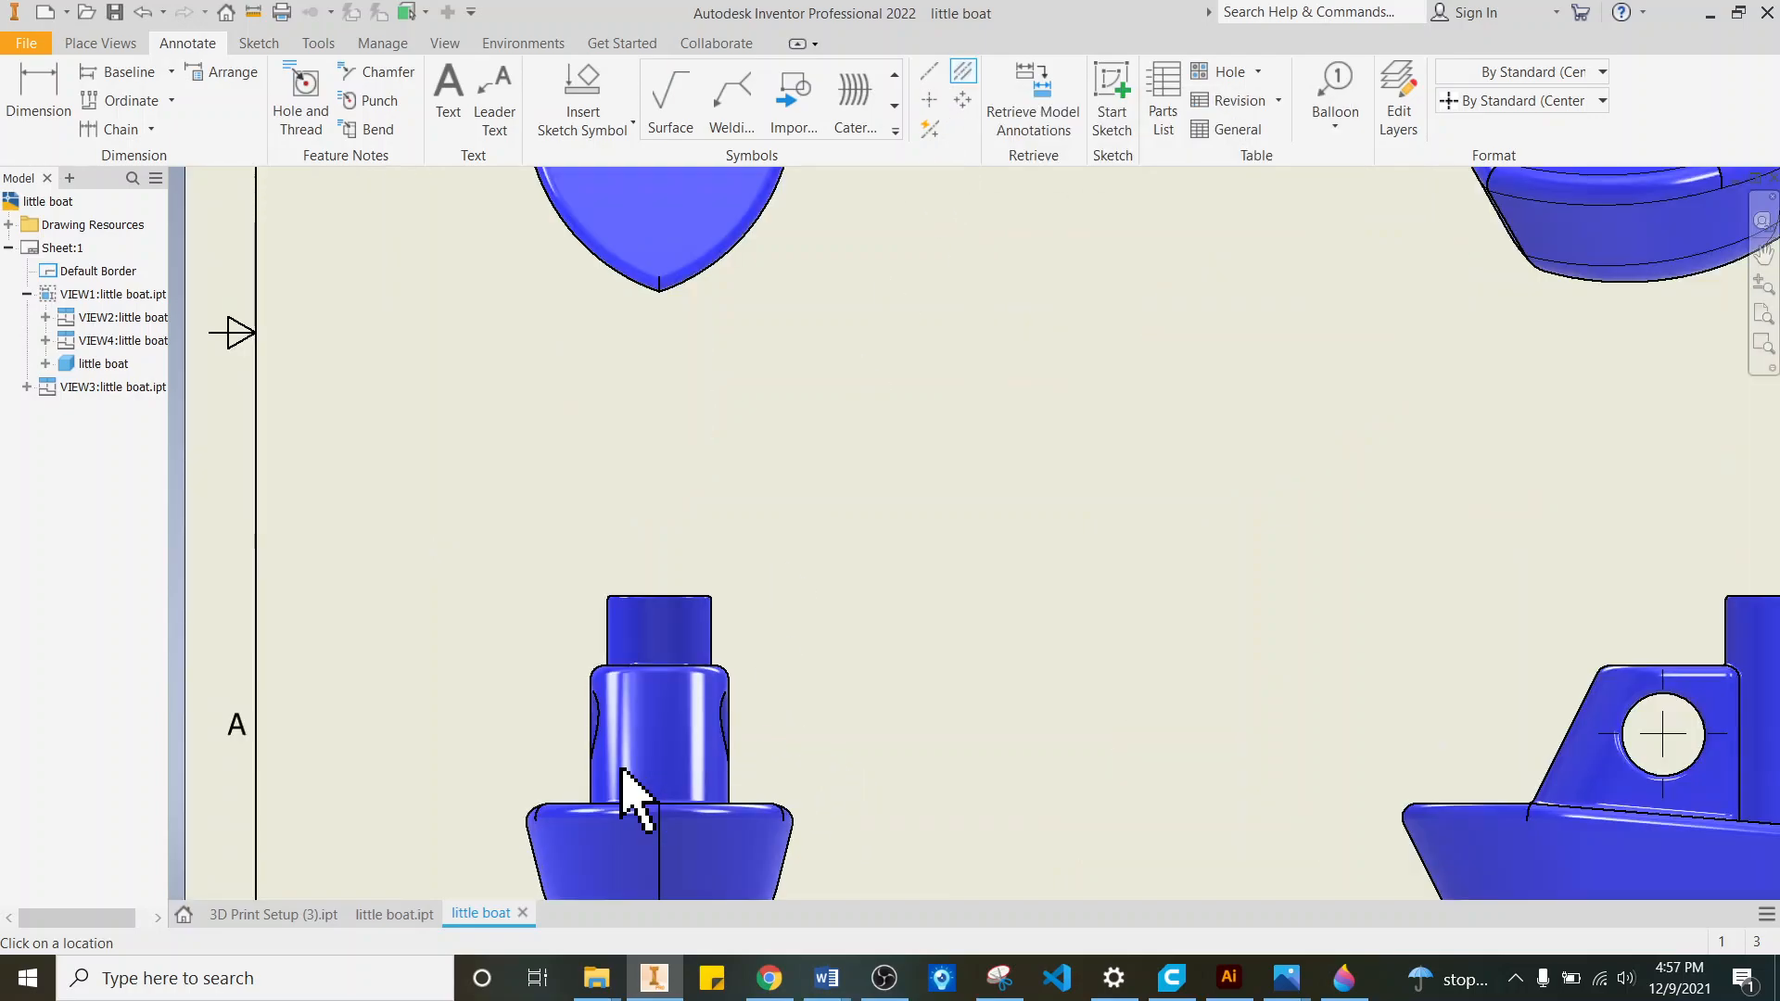
pyautogui.scroll(-3, 659, 721)
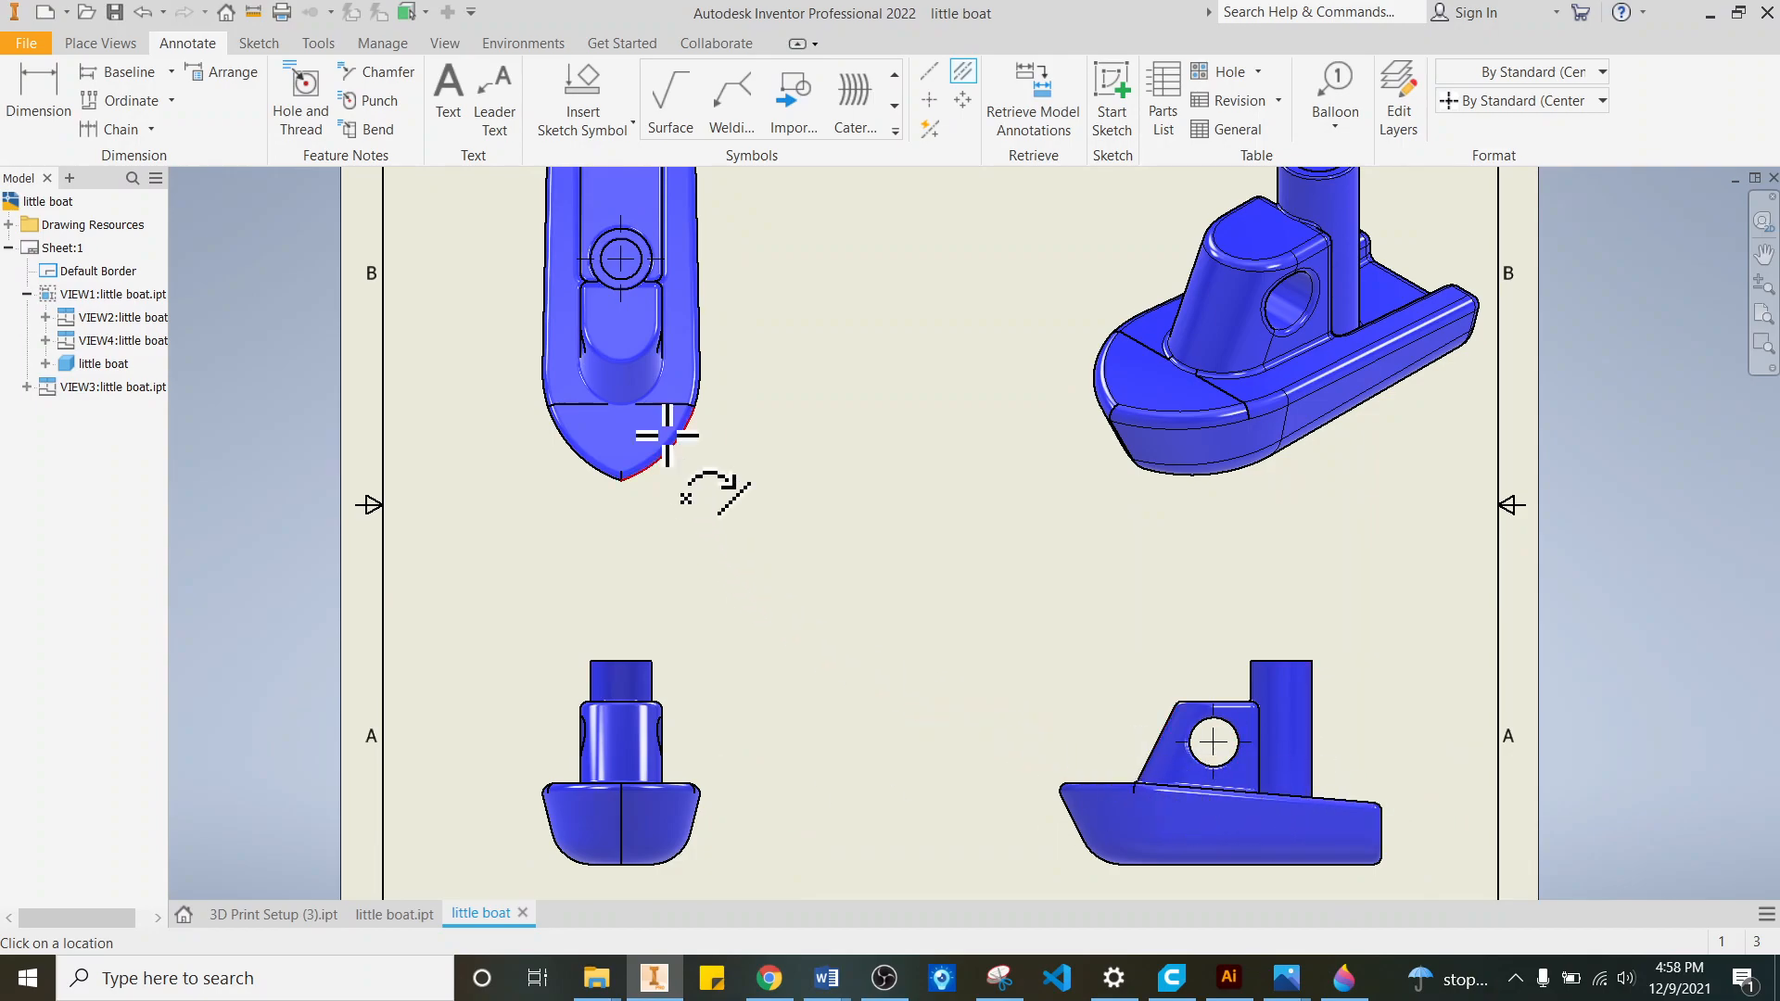
pyautogui.scroll(3, 625, 361)
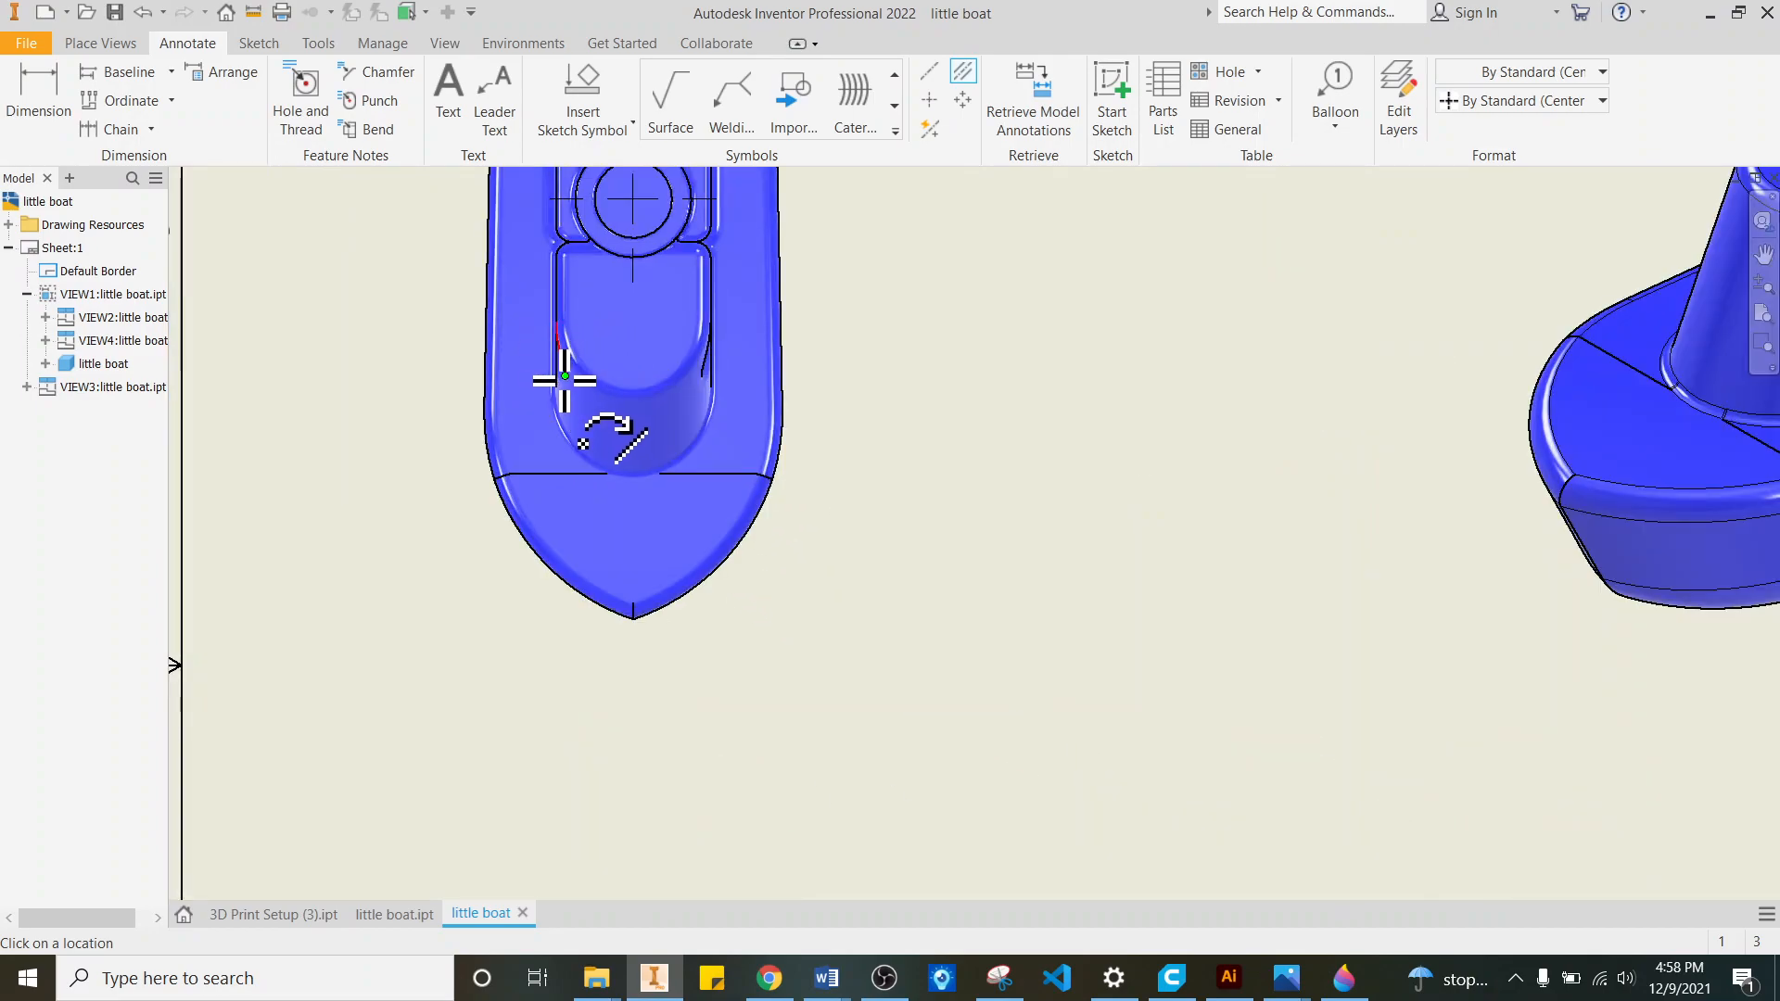
pyautogui.scroll(-3, 584, 505)
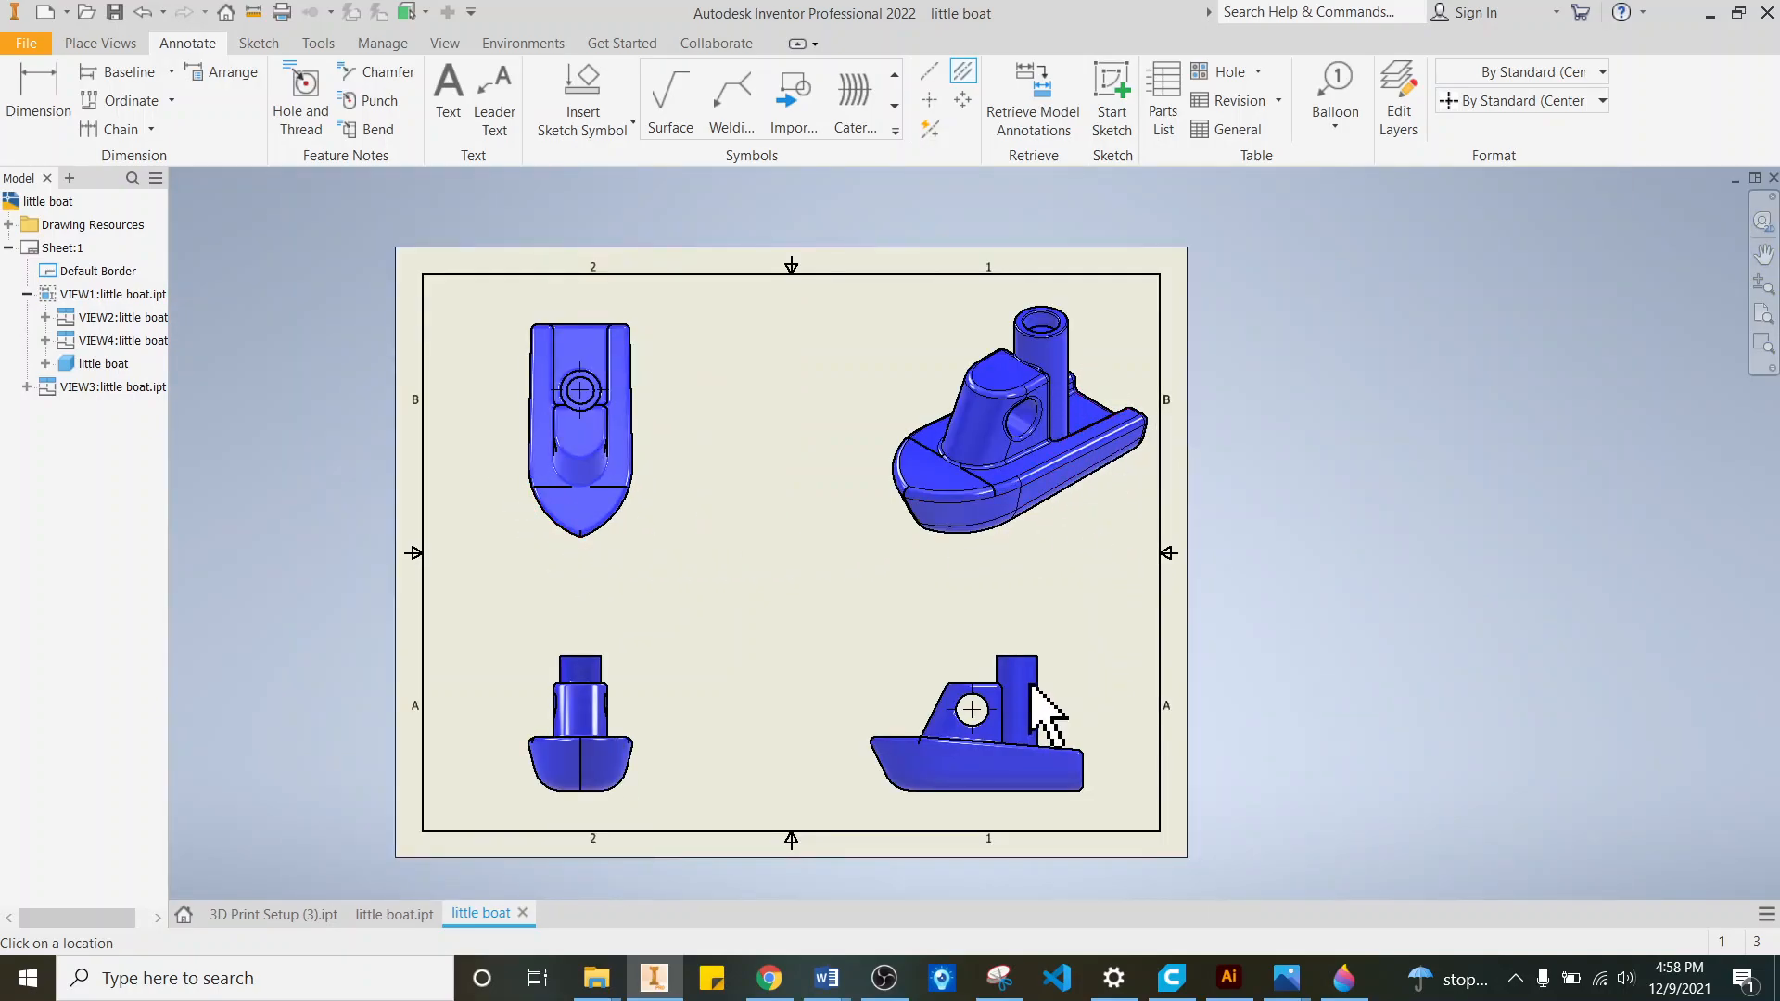
pyautogui.scroll(3, 1033, 683)
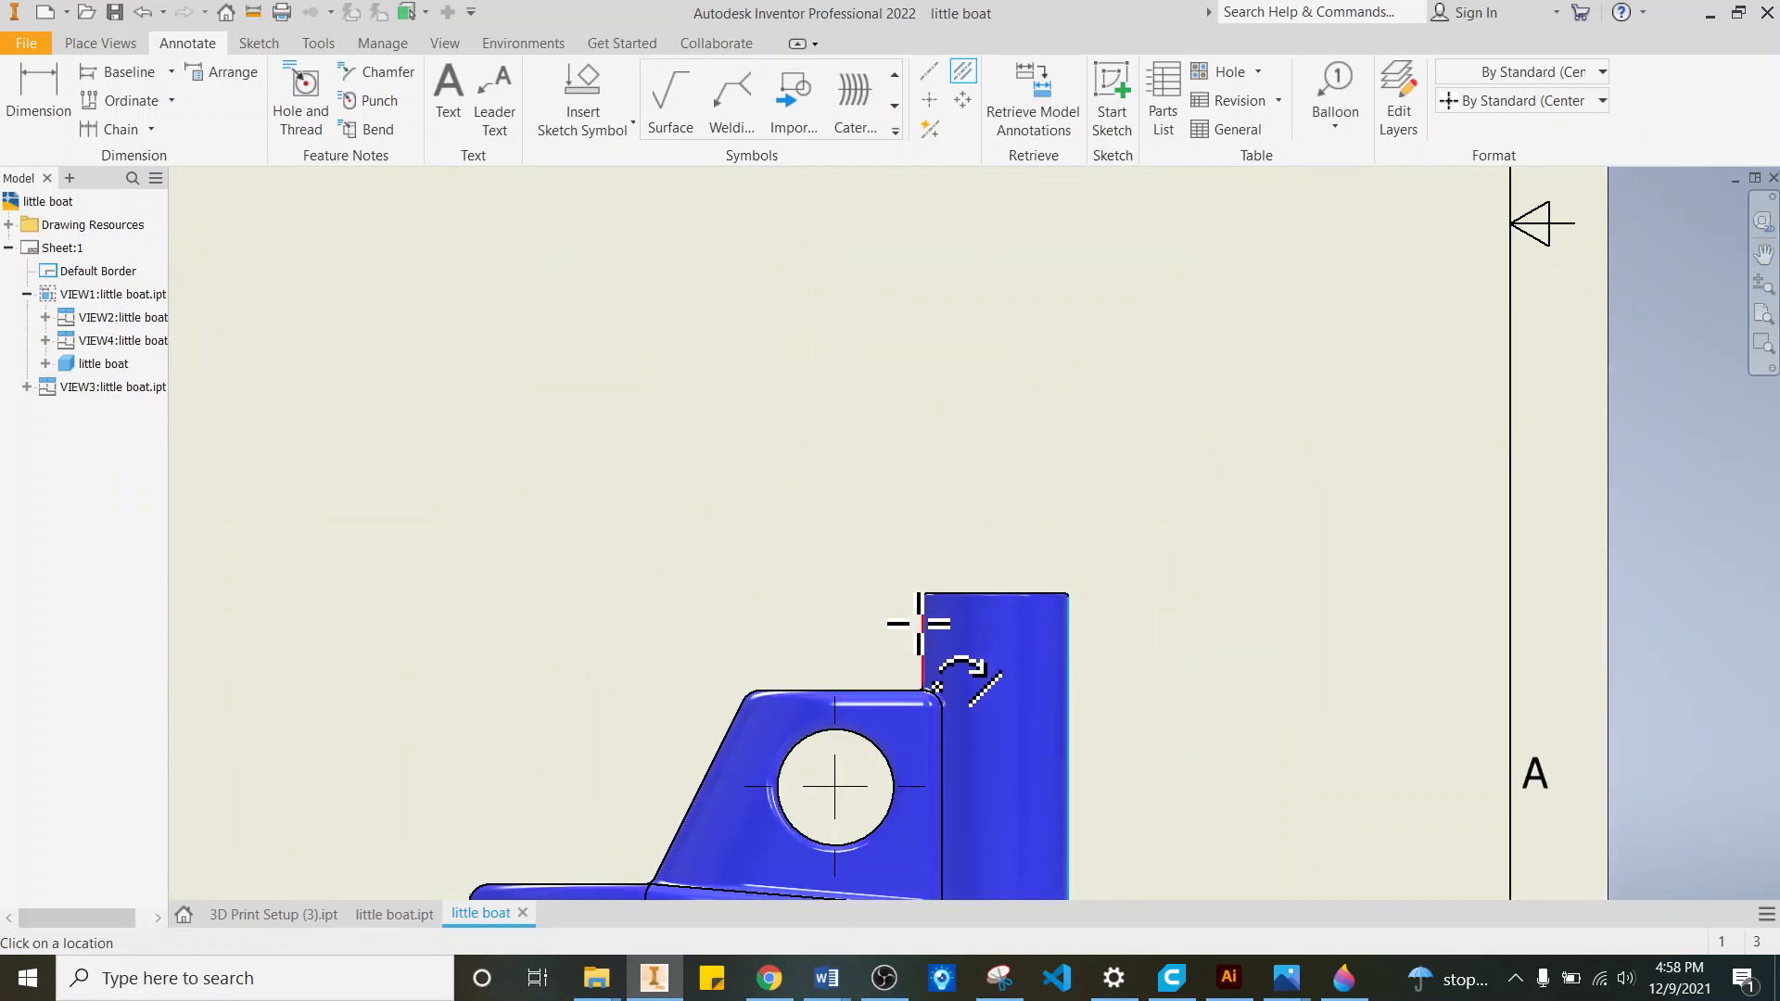
pyautogui.scroll(-2, 1019, 563)
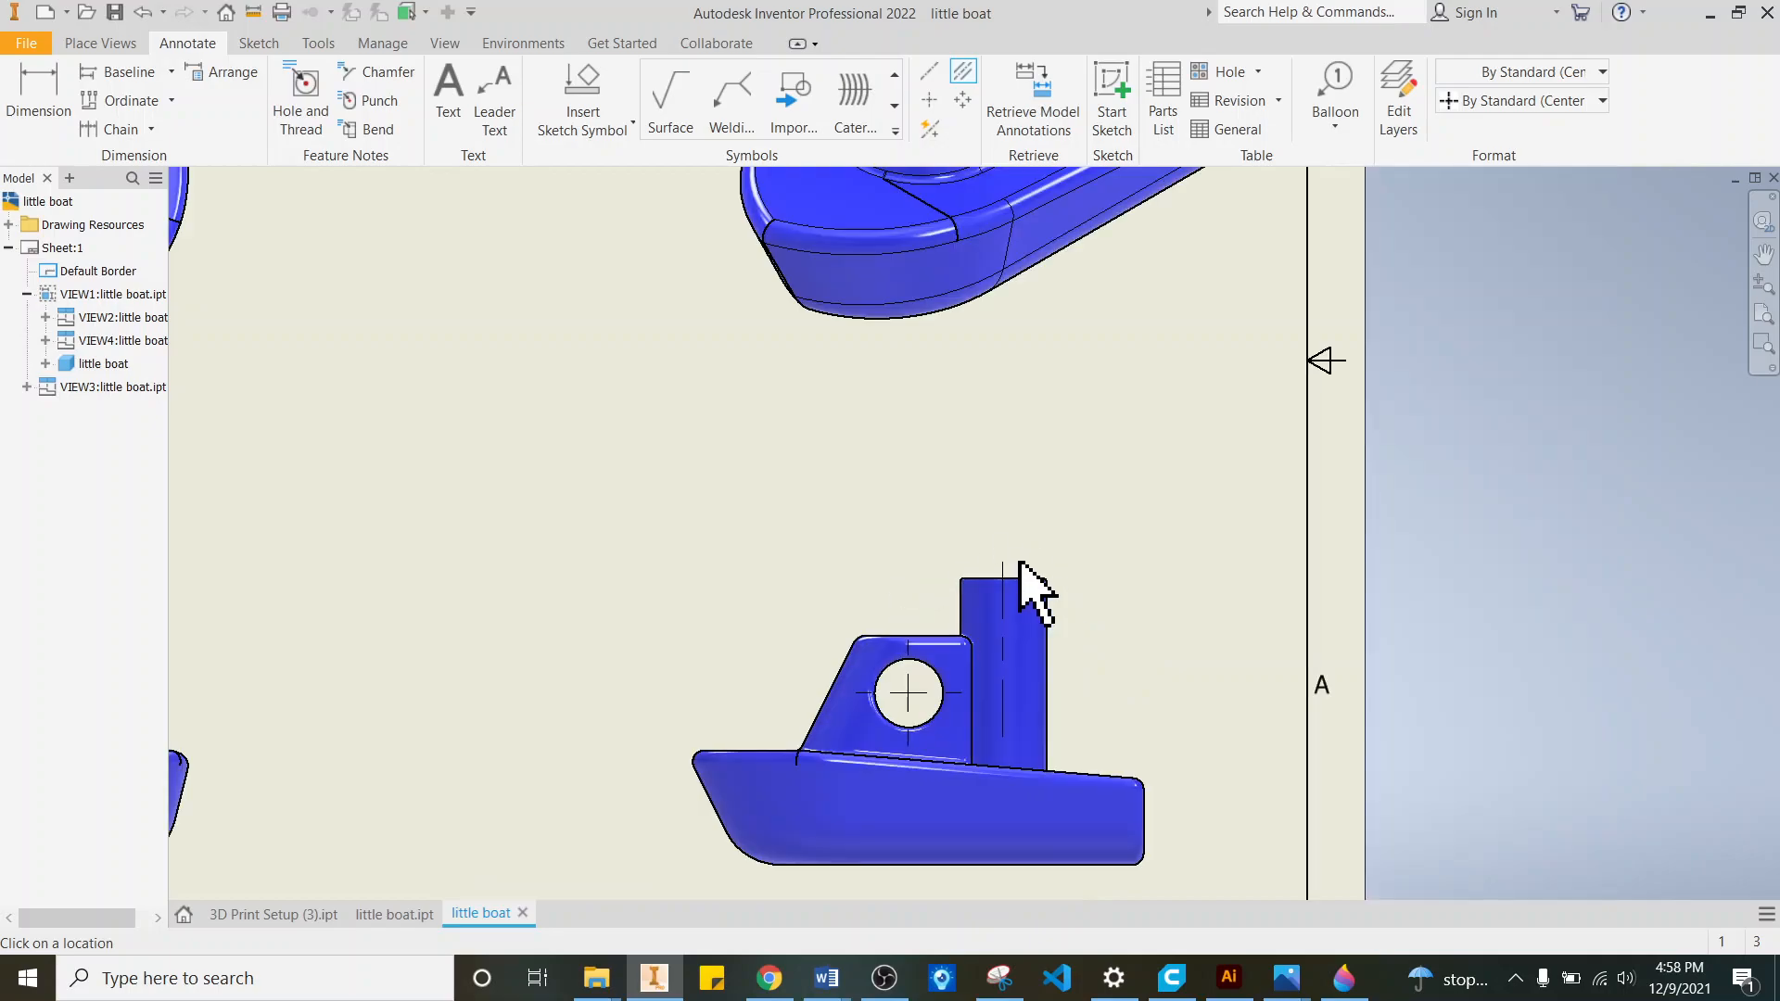
pyautogui.scroll(-3, 1034, 663)
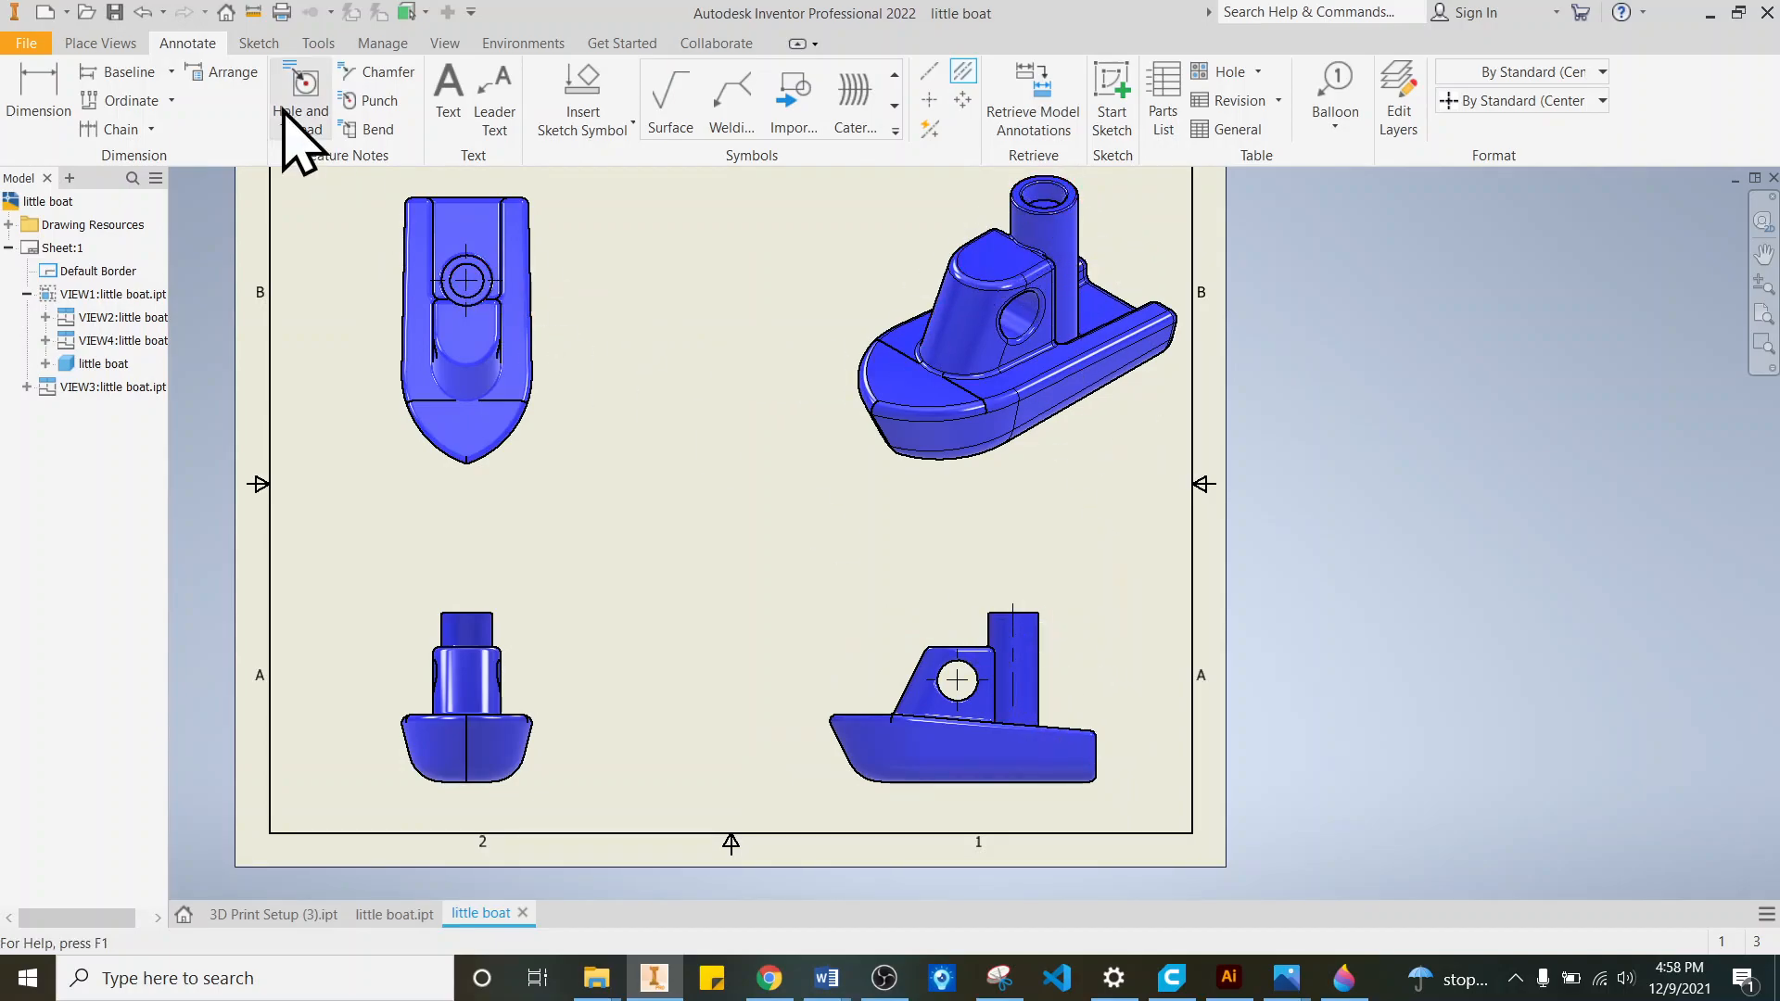
pyautogui.click(140, 11)
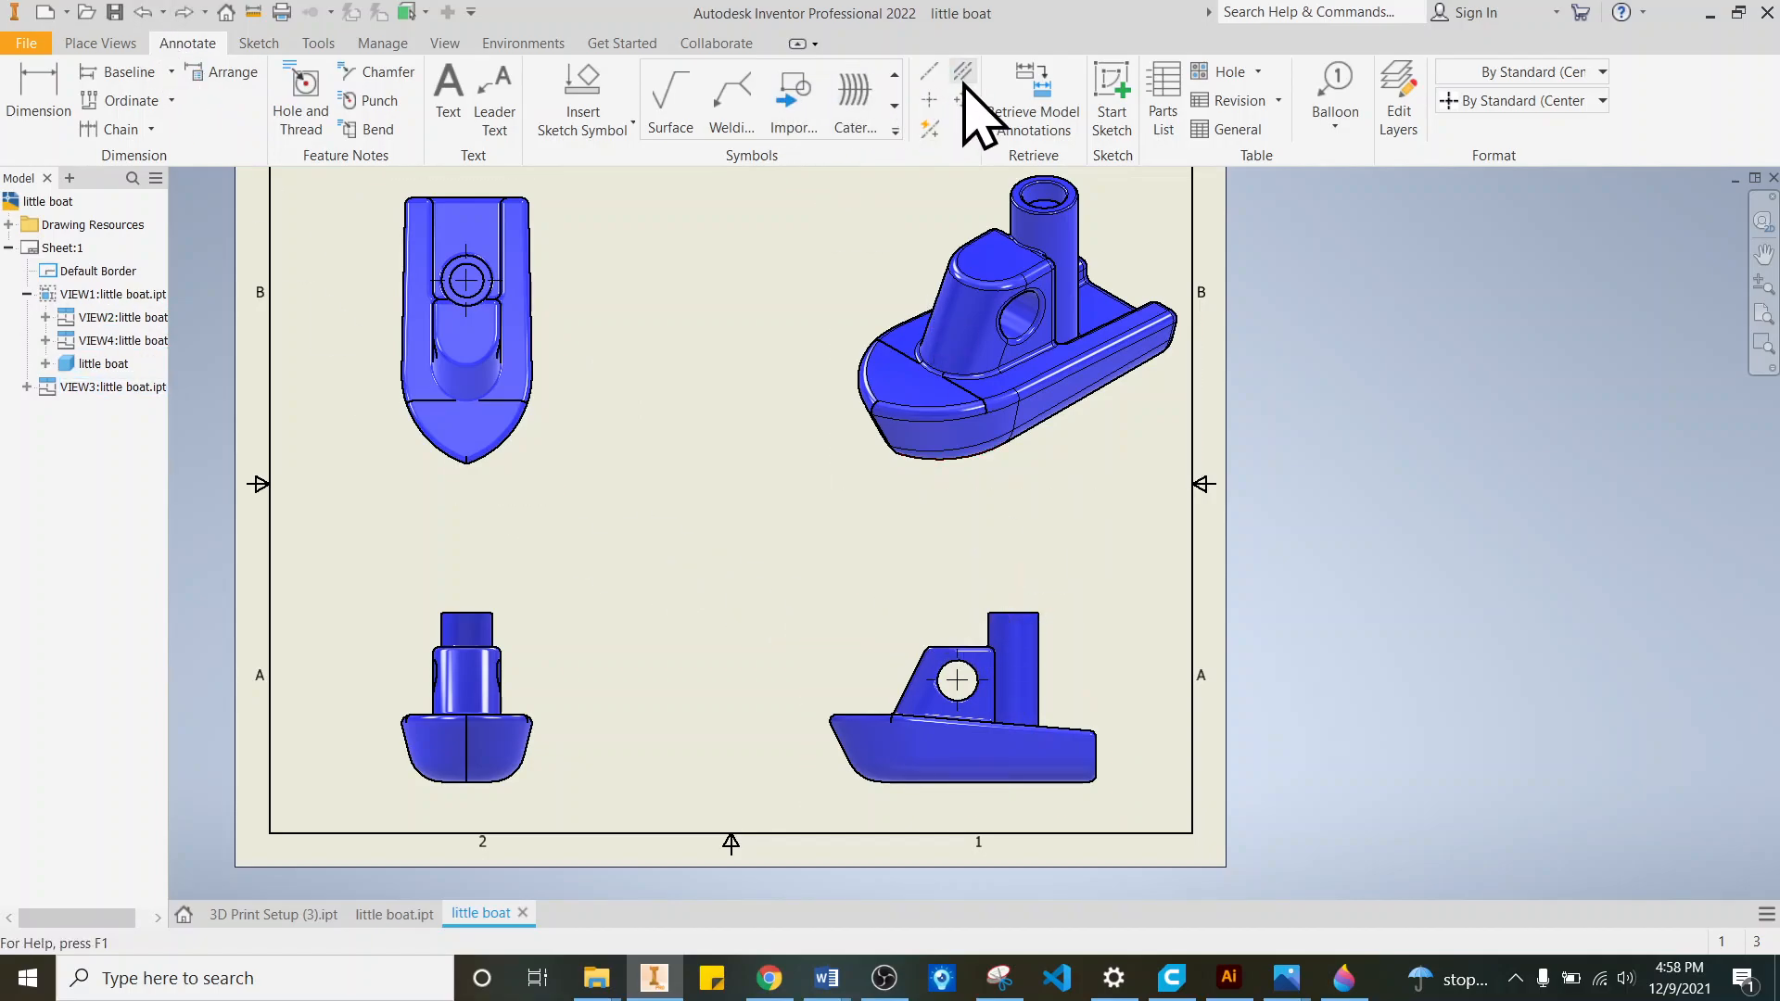
# Step: Place a Centerline Bisector between the funnel's two vertical edges in the side view and end the command
pyautogui.scroll(5, 992, 718)
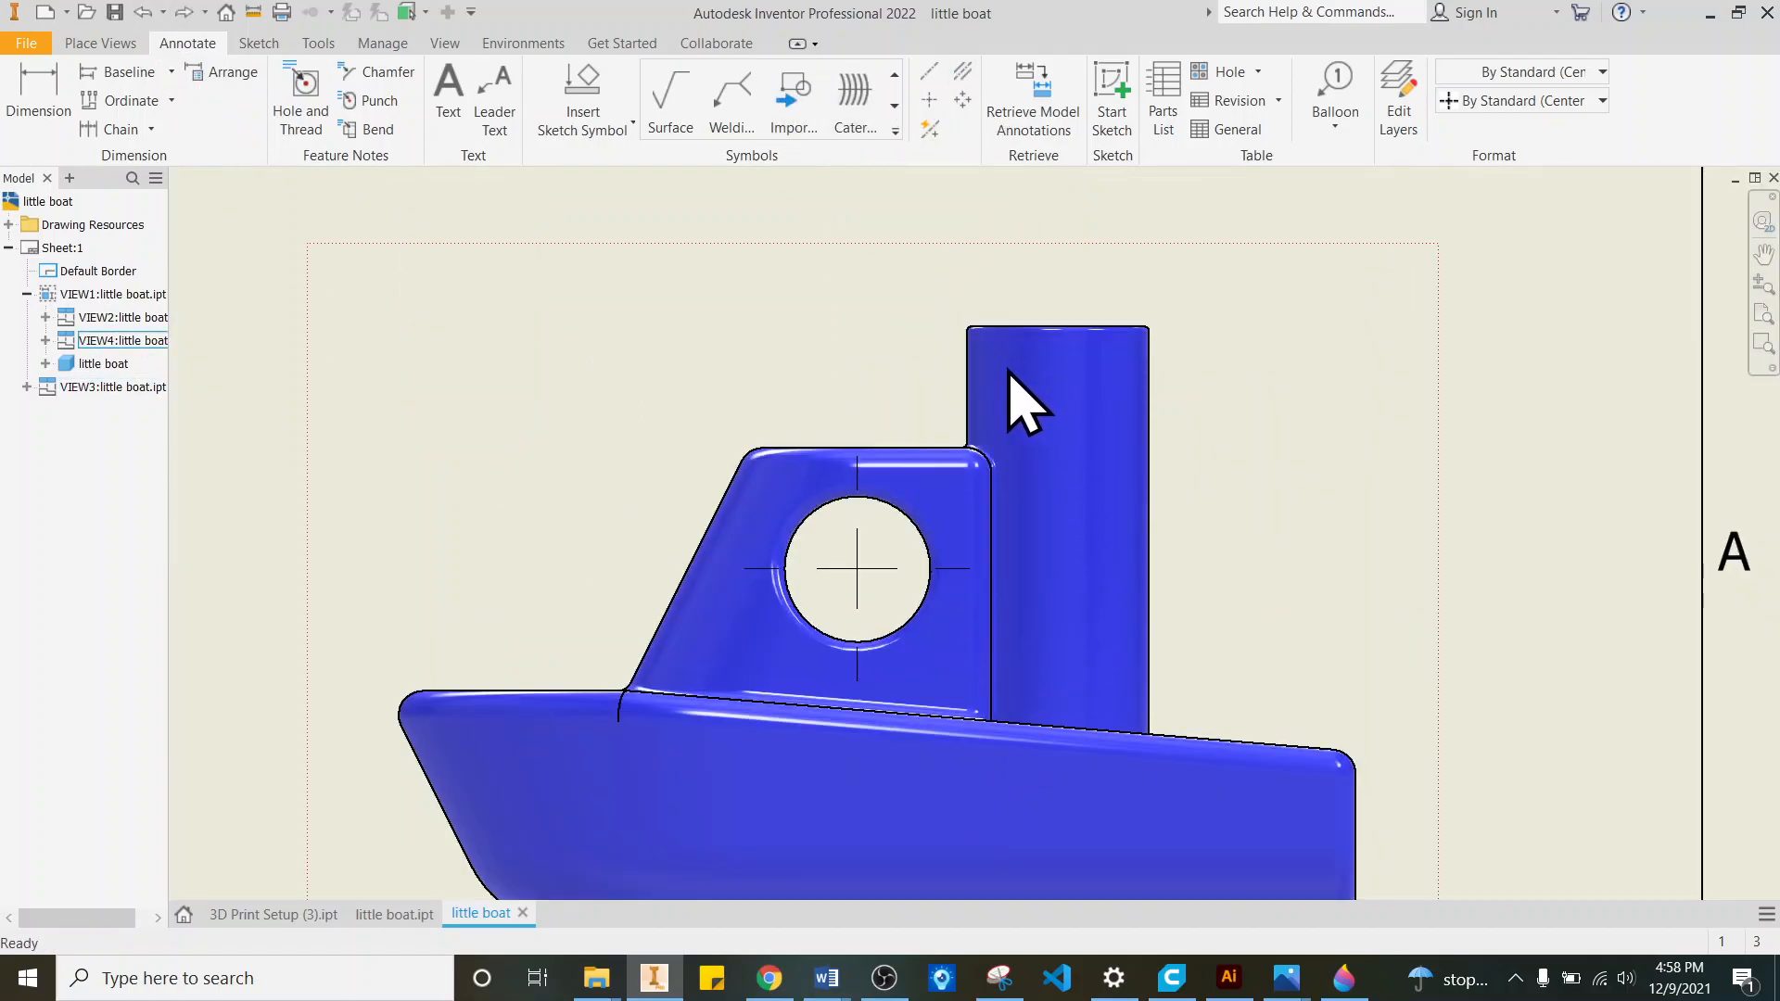
pyautogui.click(963, 71)
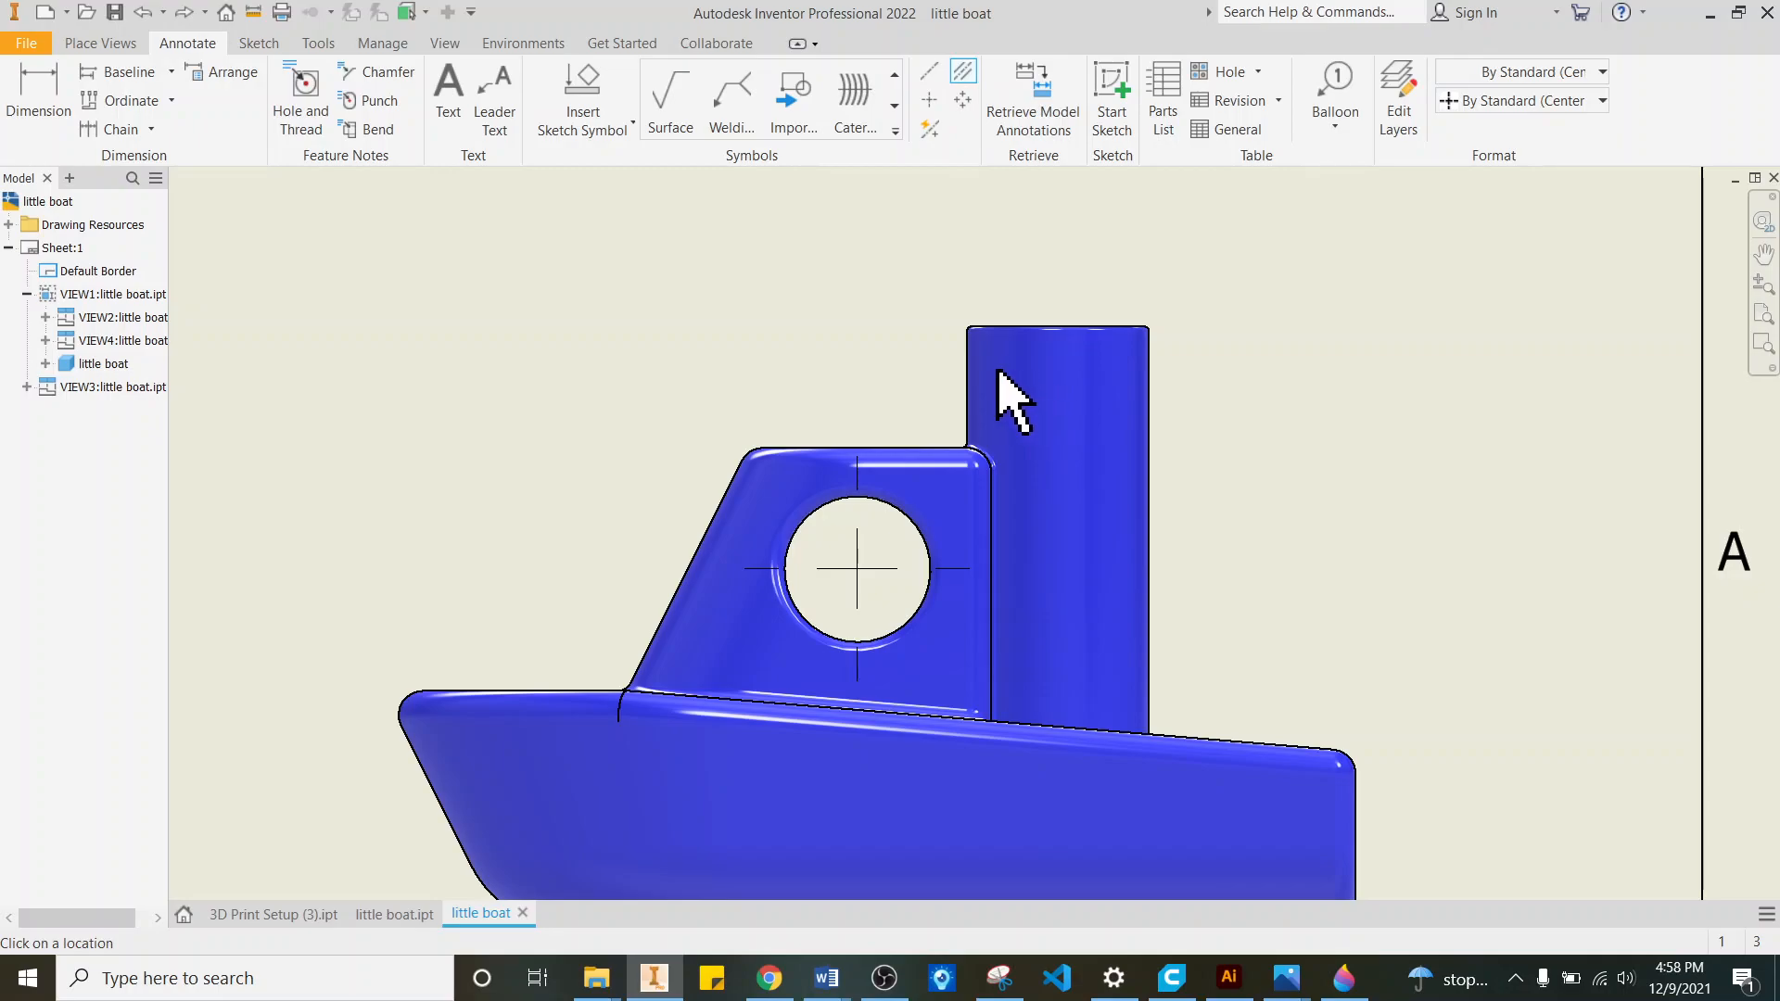
pyautogui.click(964, 348)
pyautogui.click(1145, 371)
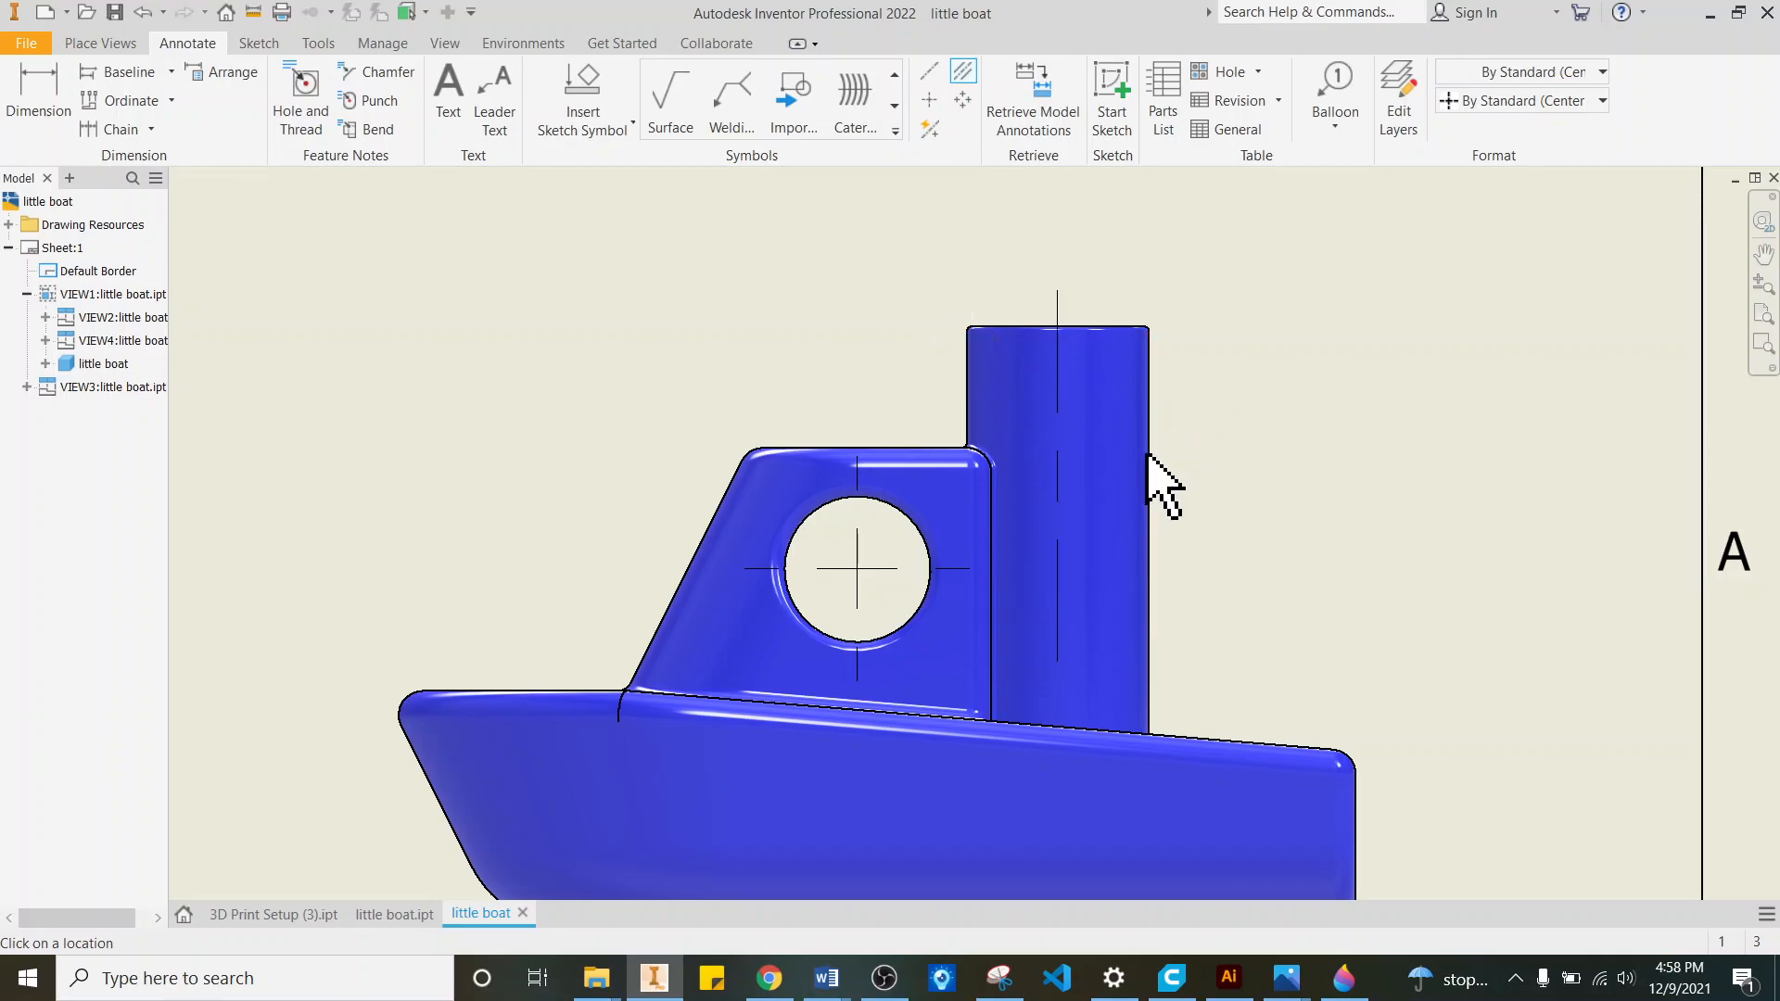
pyautogui.scroll(-6, 1158, 491)
pyautogui.rightClick(818, 411)
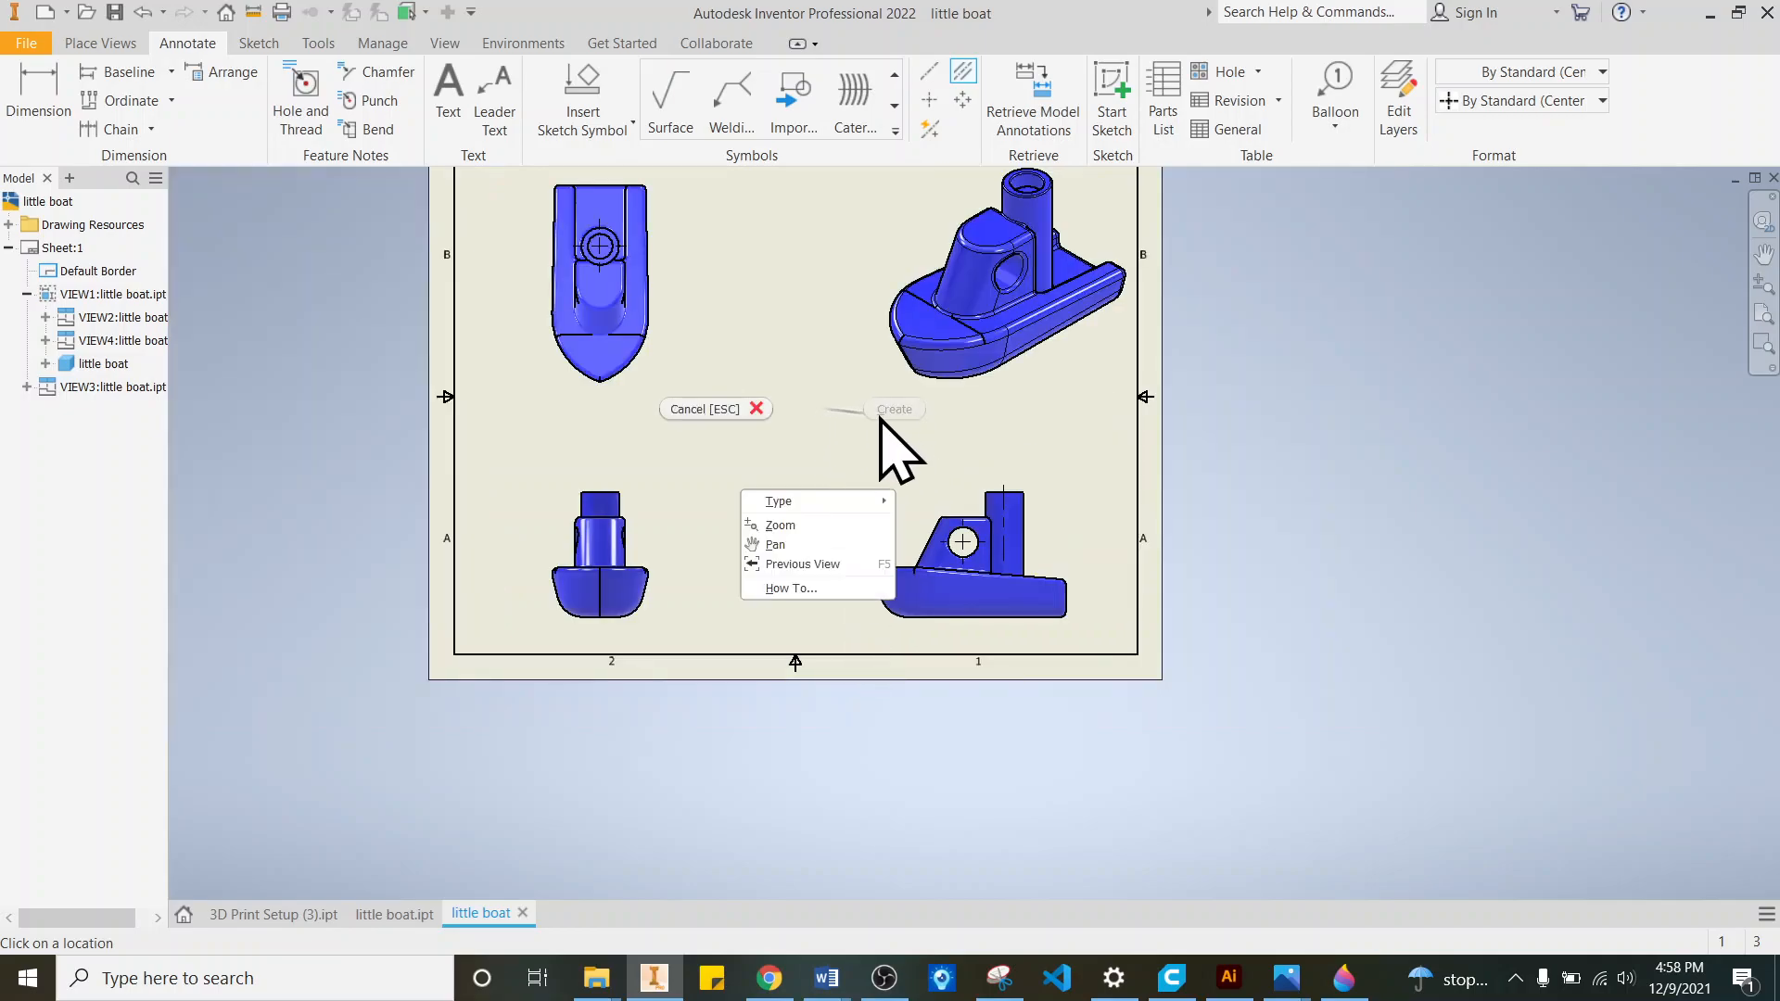
pyautogui.click(783, 430)
pyautogui.rightClick(751, 406)
pyautogui.click(645, 400)
pyautogui.scroll(-3, 822, 528)
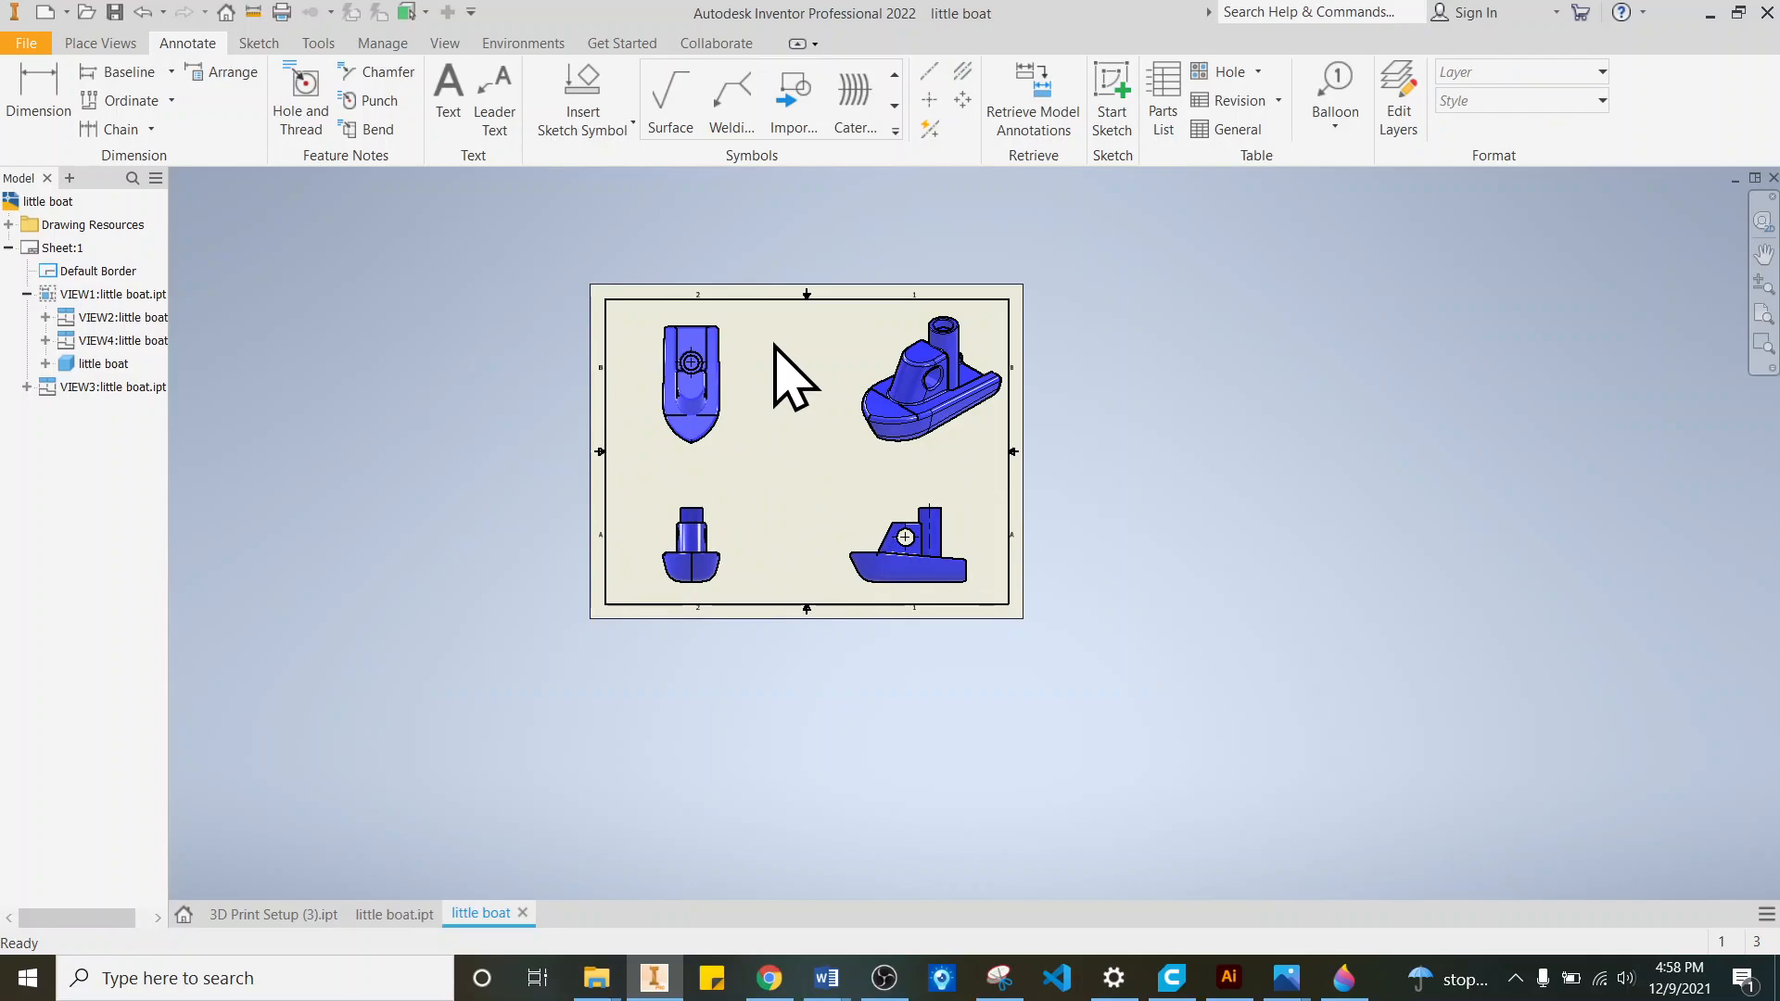
pyautogui.scroll(3, 774, 345)
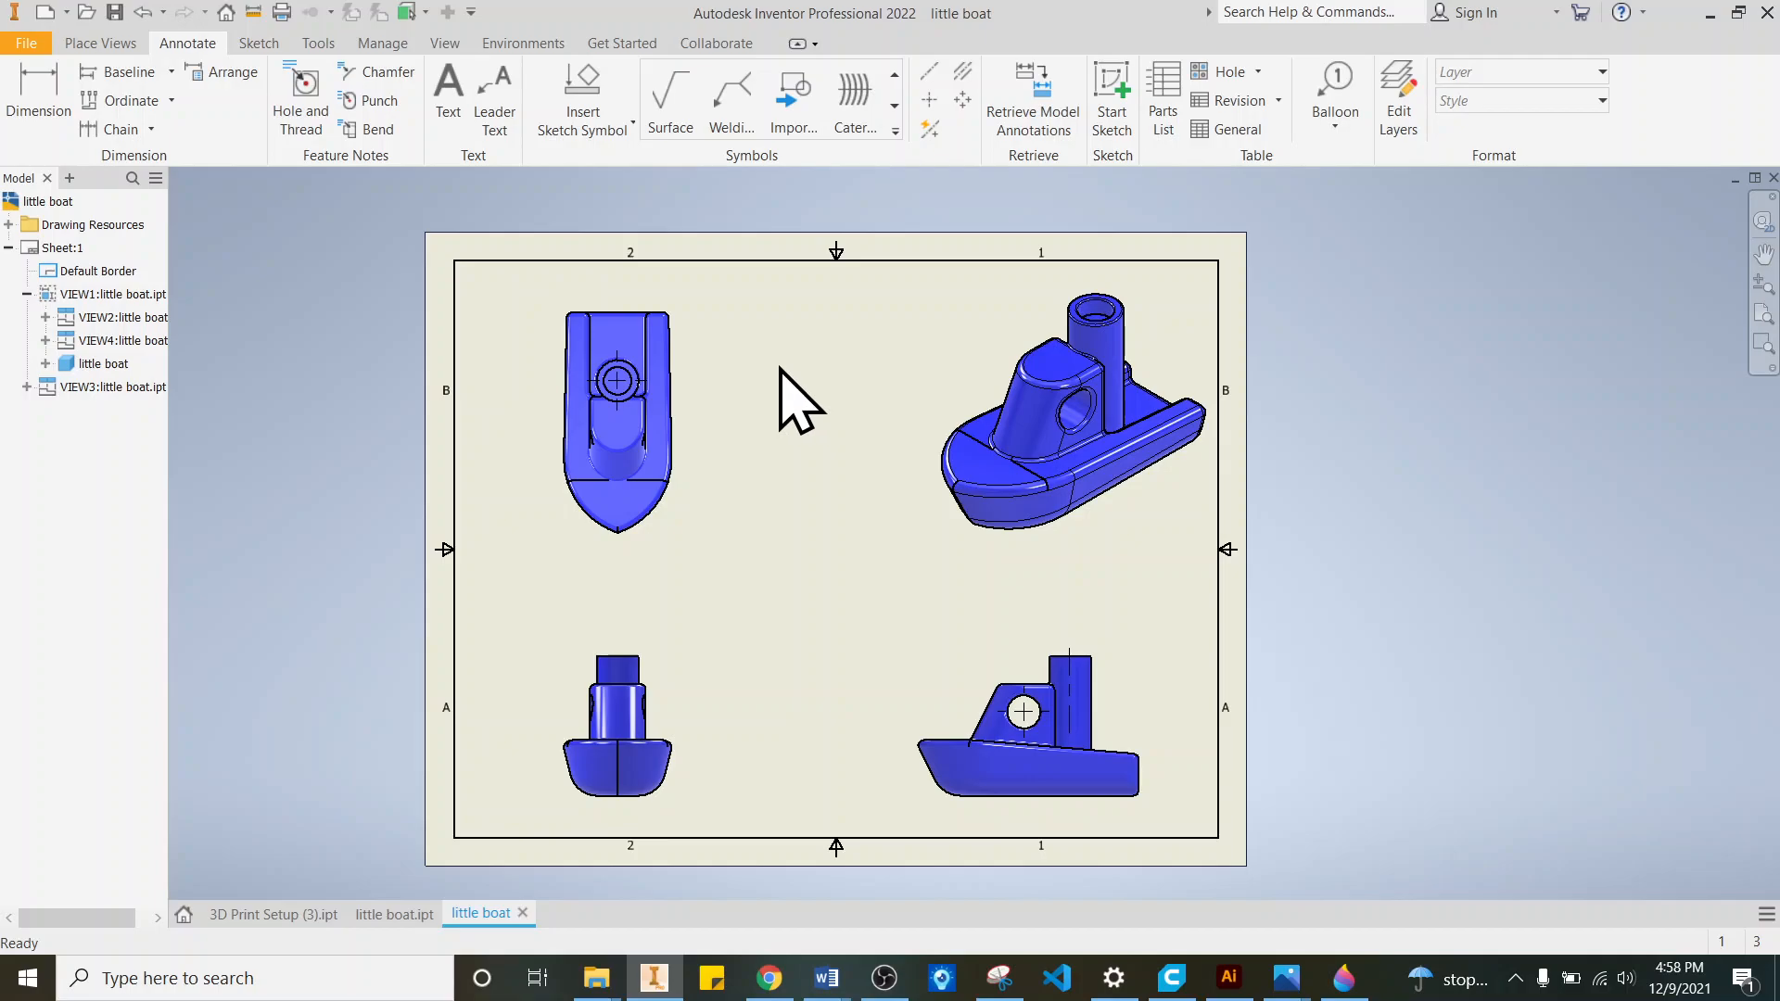
pyautogui.click(51, 82)
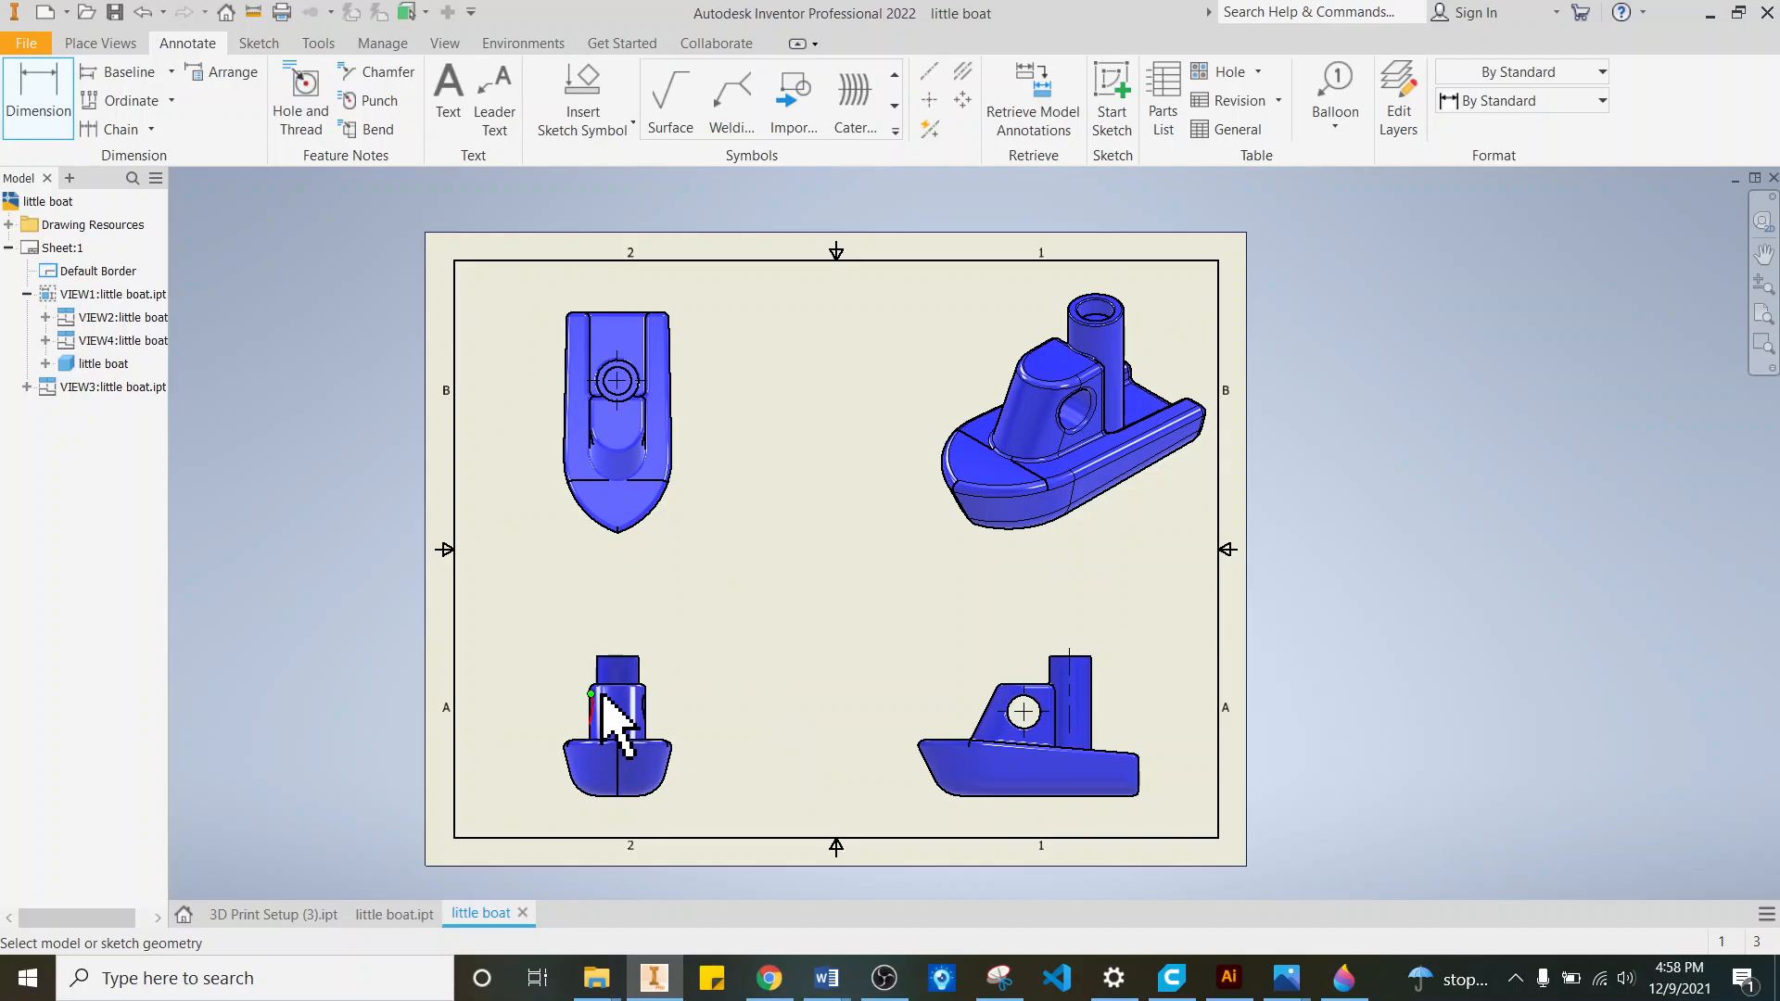
pyautogui.scroll(-3, 626, 704)
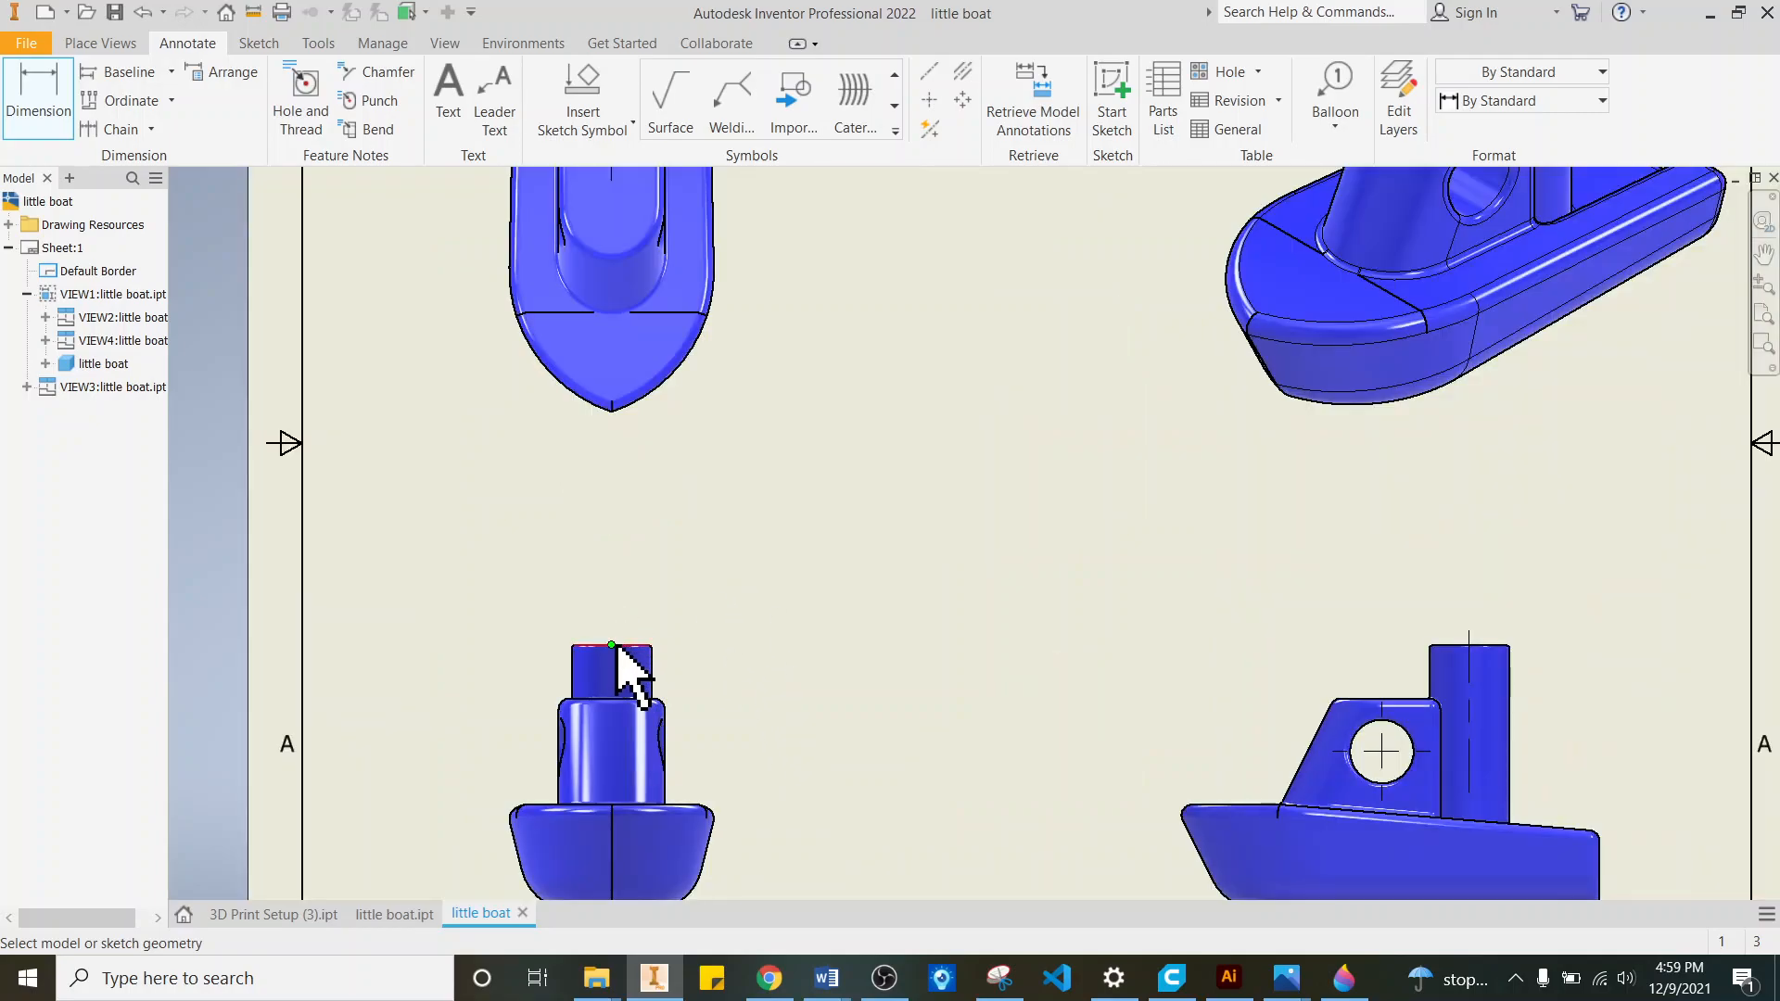
pyautogui.scroll(2, 695, 635)
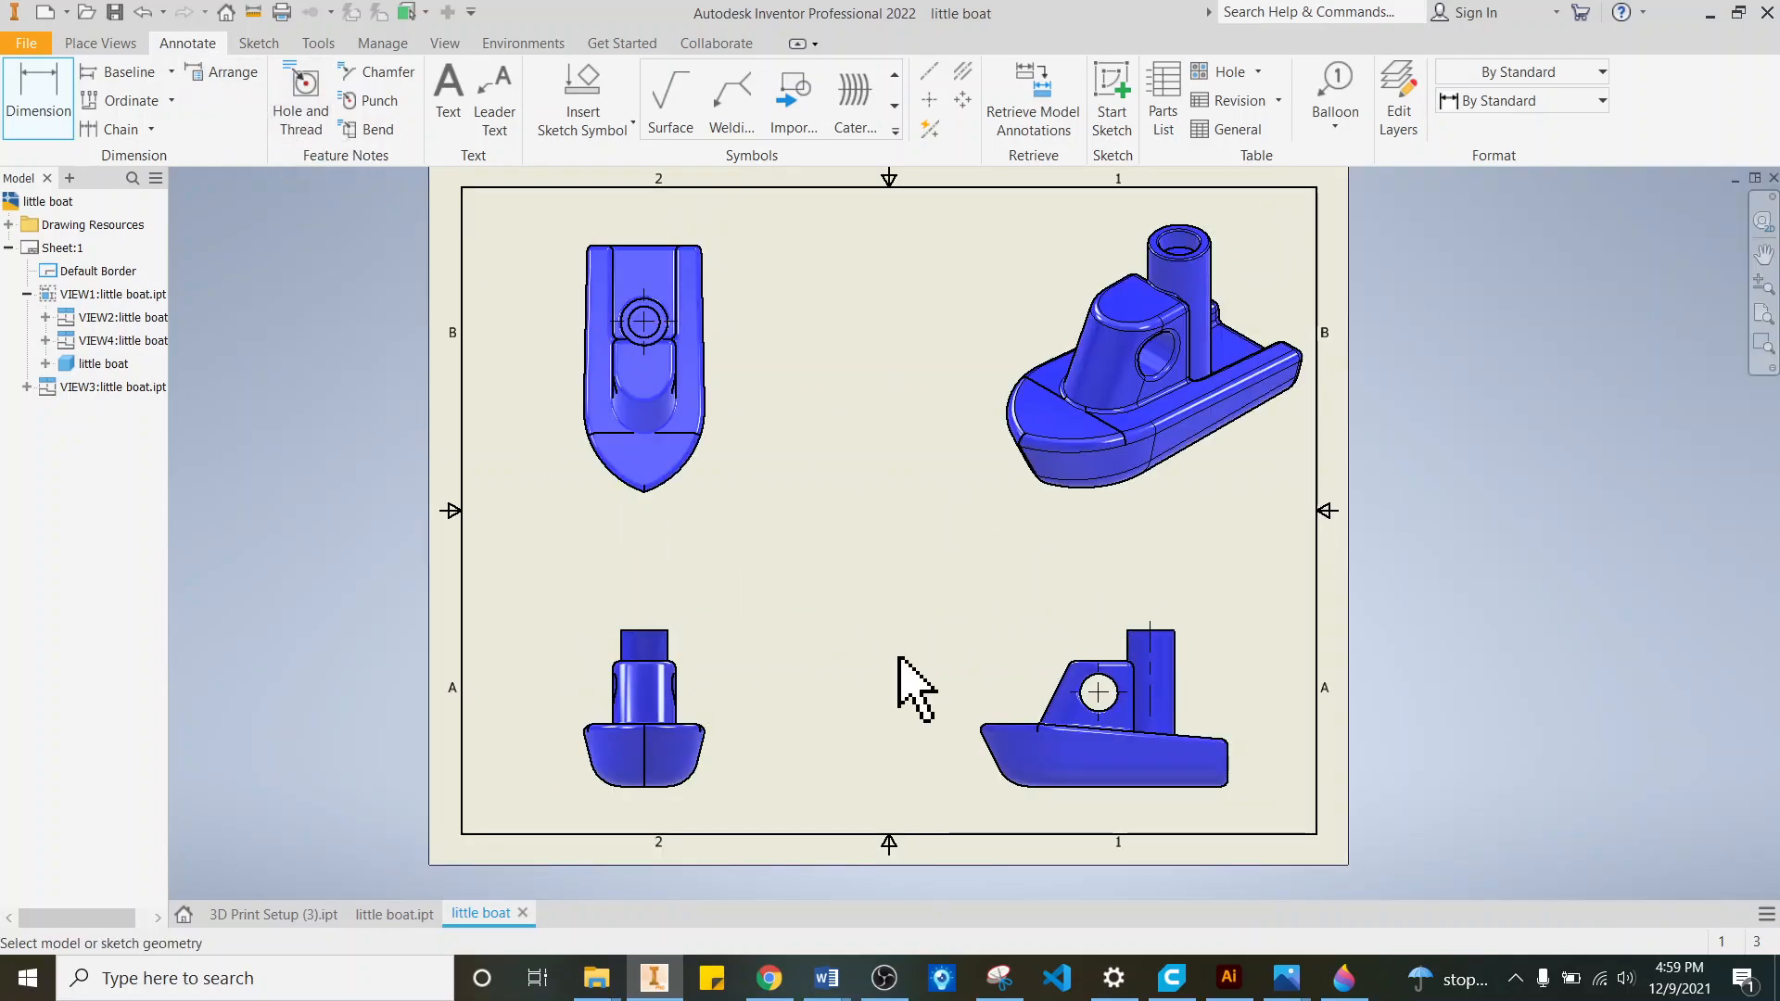
pyautogui.scroll(-2, 1247, 741)
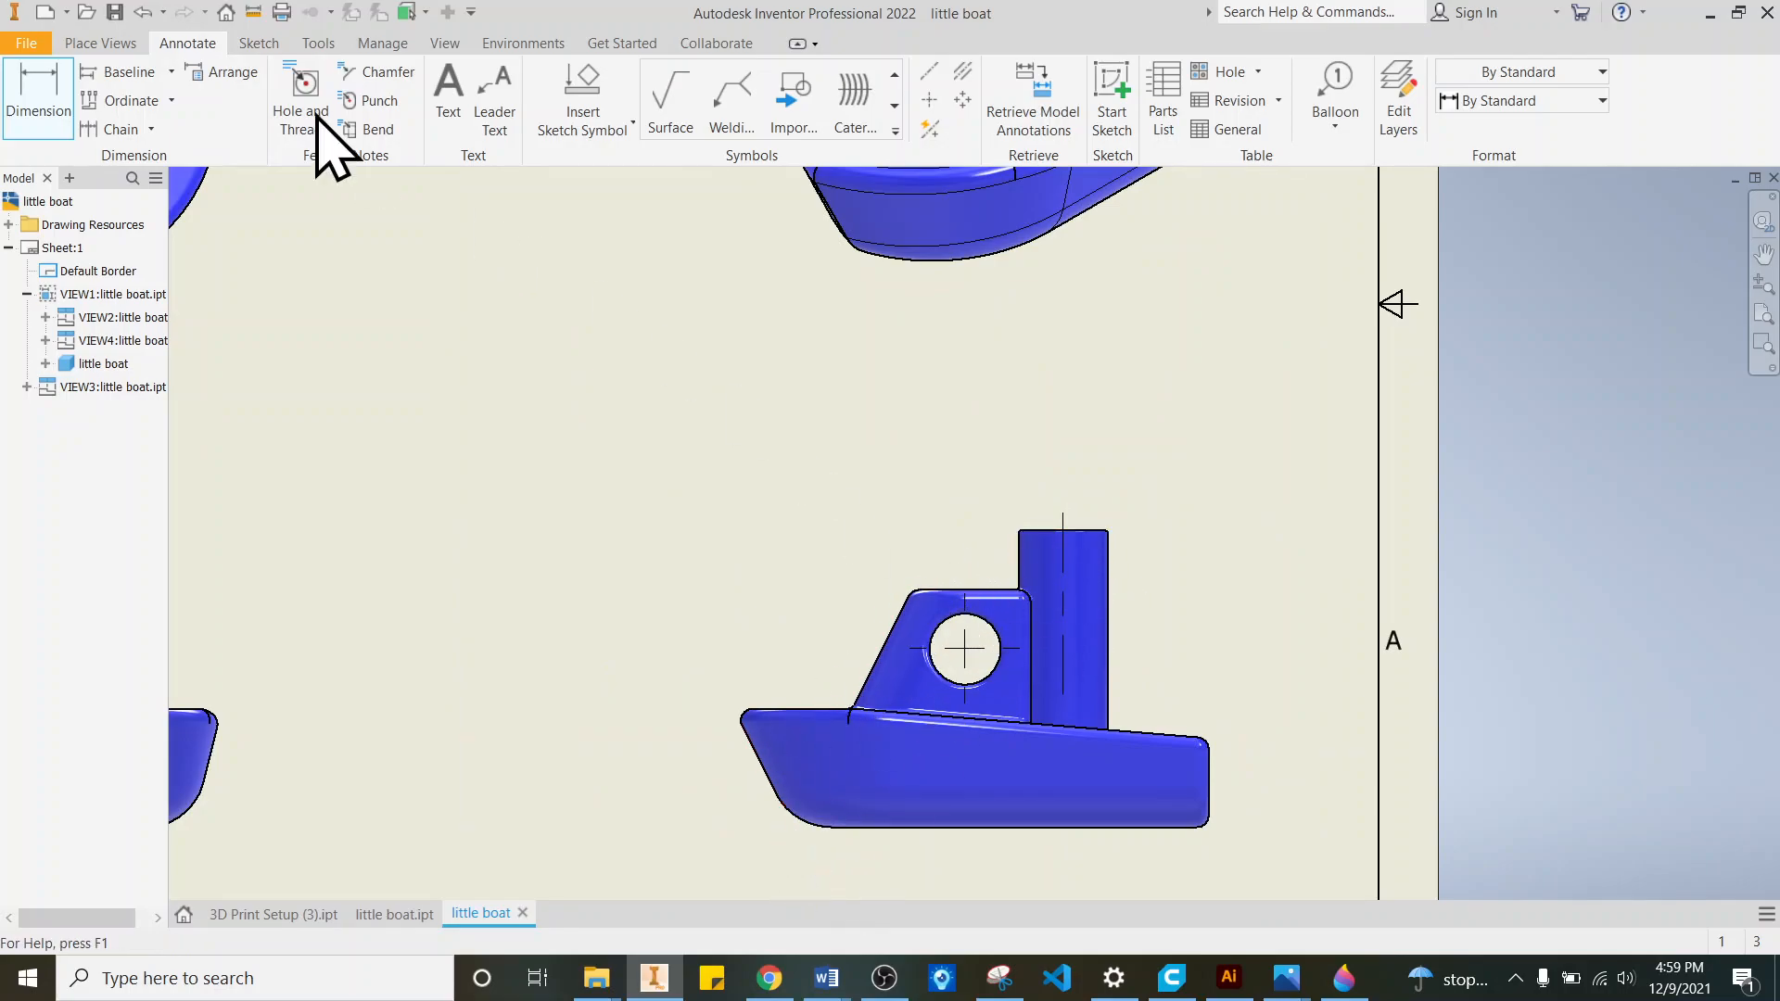
# Step: Create baseline height dimensions beside the side view, from the hull's bottom to the bow deck, cabin hole center, cabin top and funnel top
pyautogui.click(117, 74)
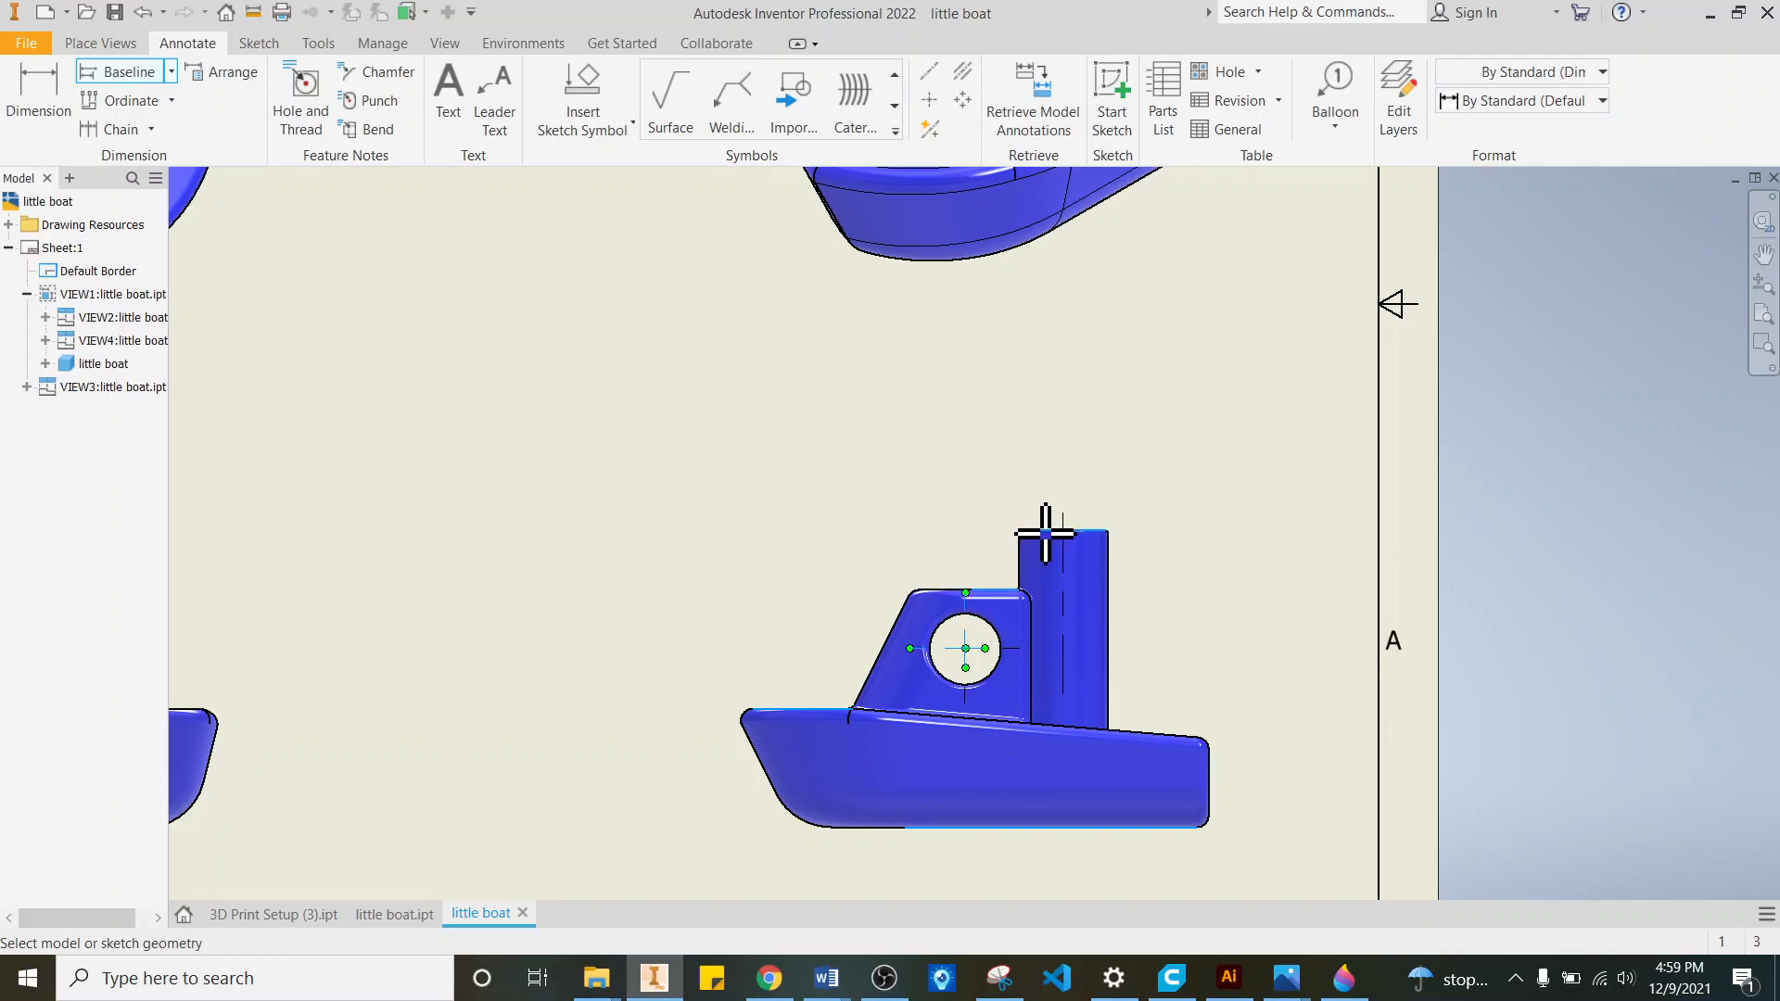
pyautogui.rightClick(613, 588)
pyautogui.click(690, 586)
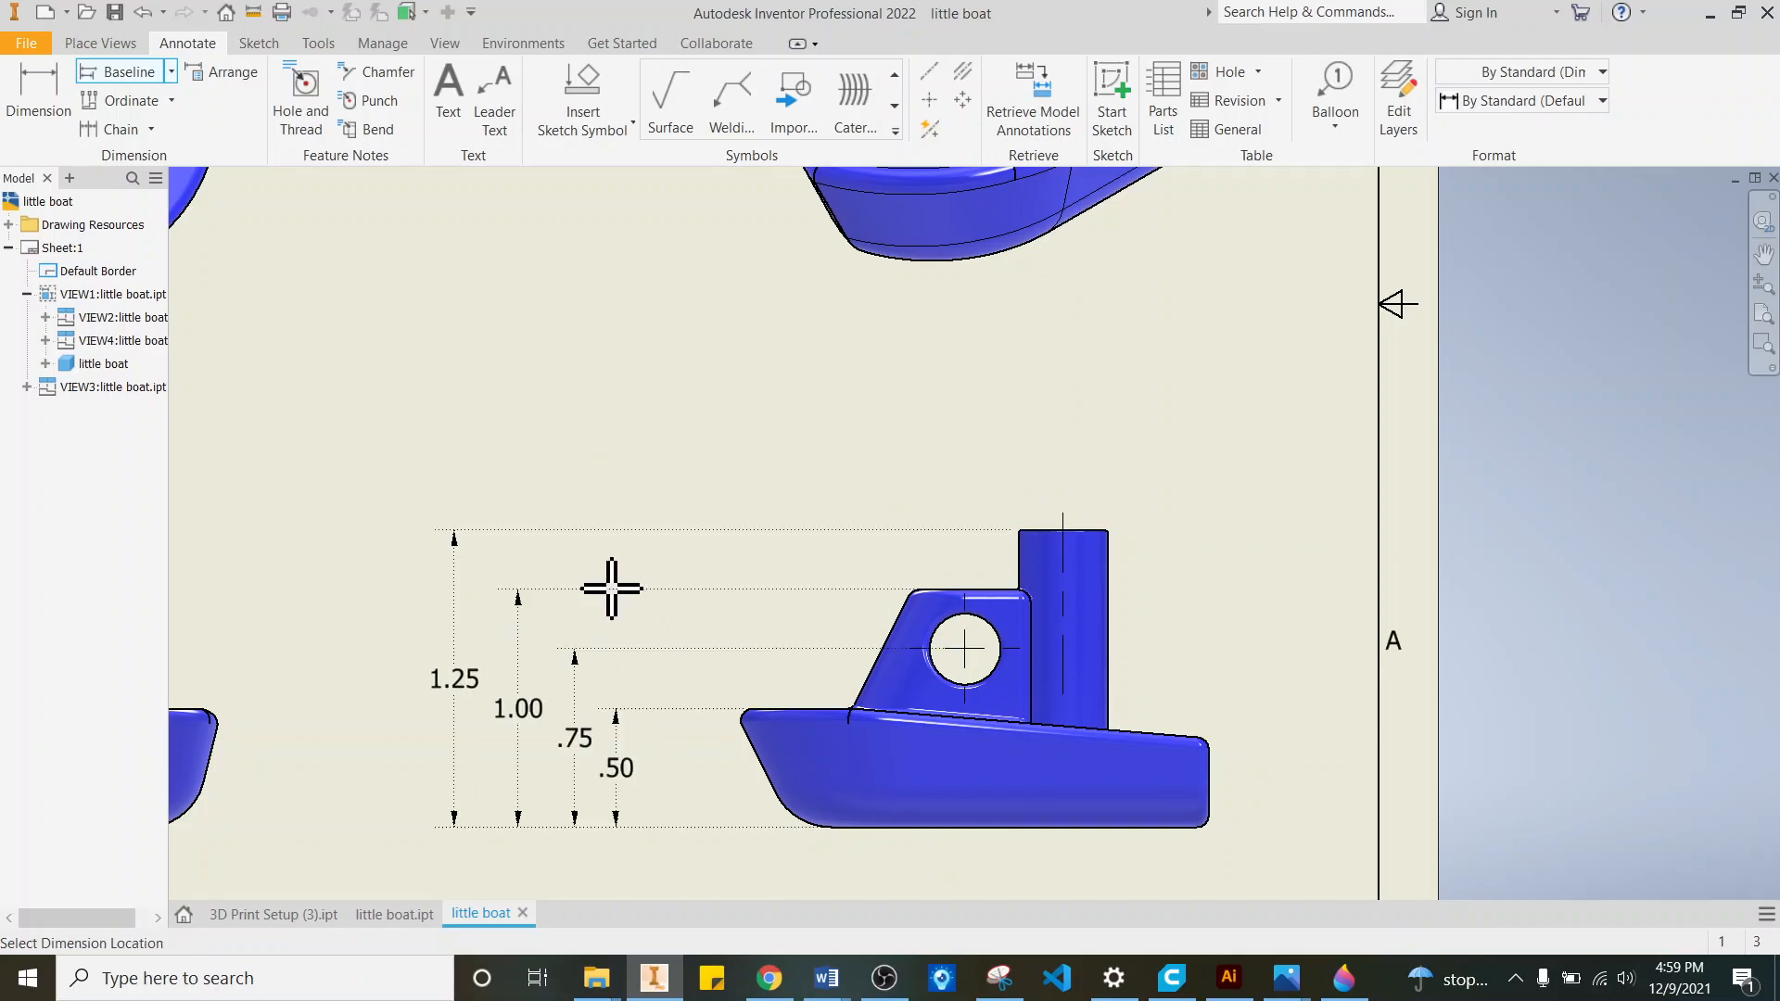
pyautogui.rightClick(665, 601)
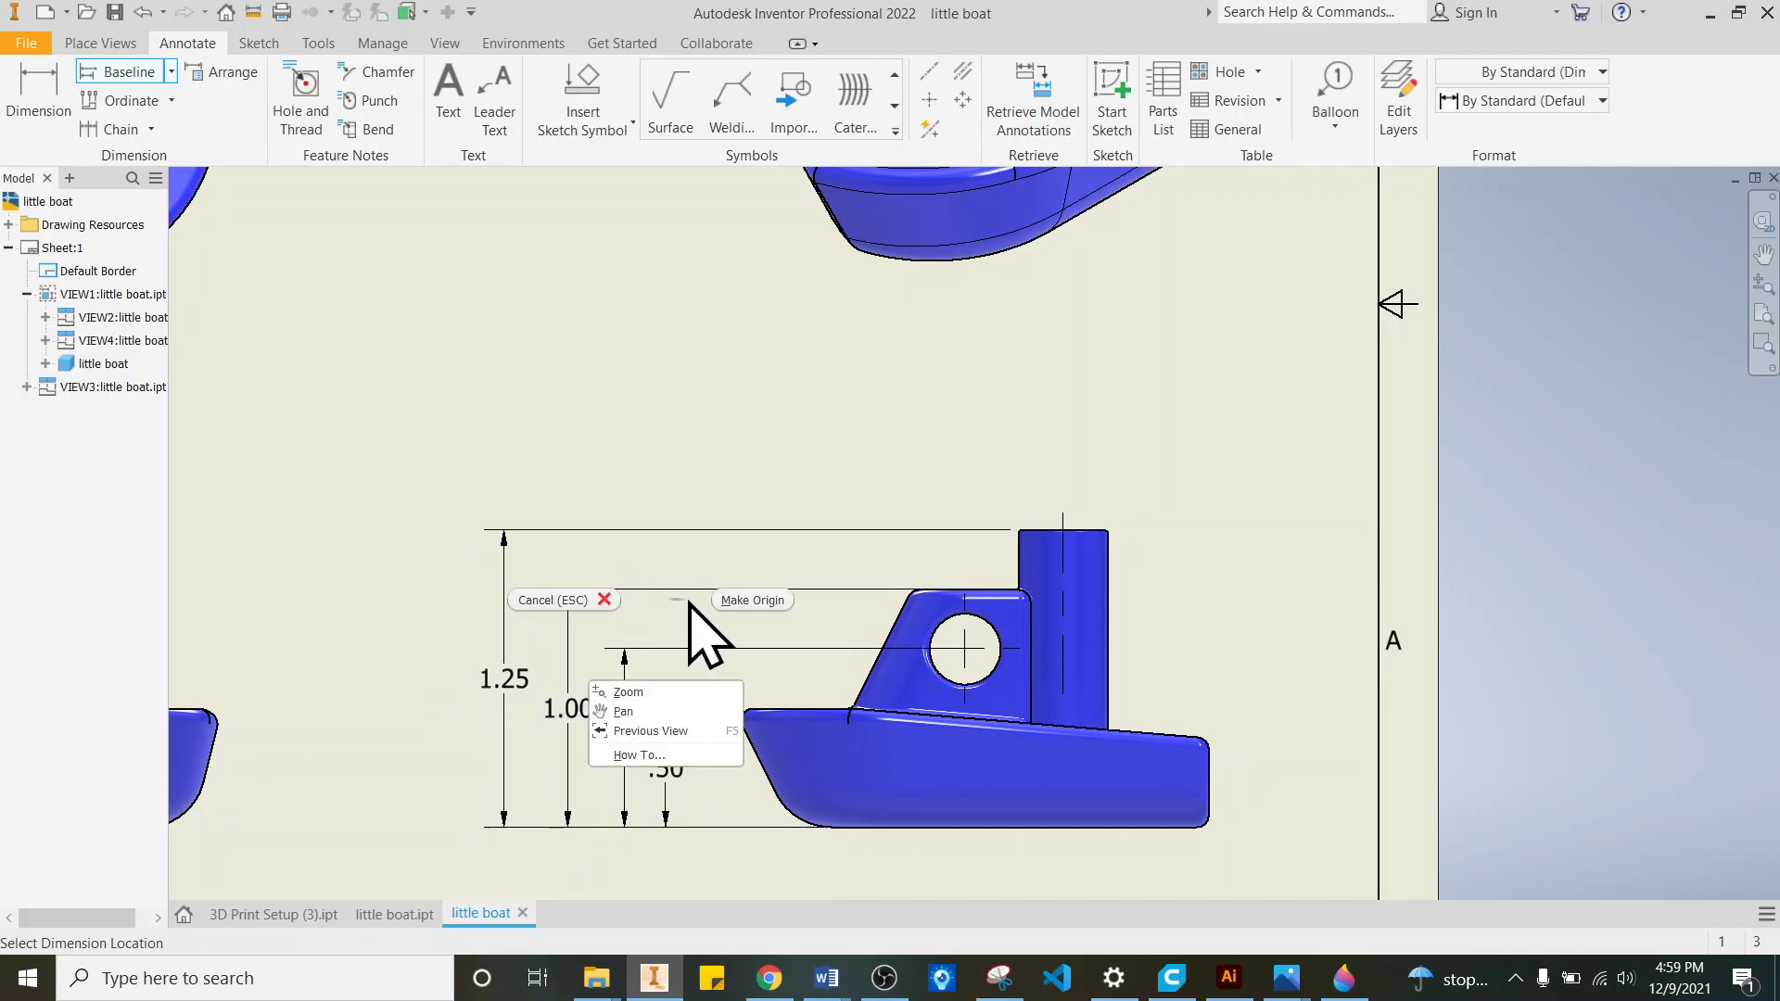
pyautogui.click(671, 606)
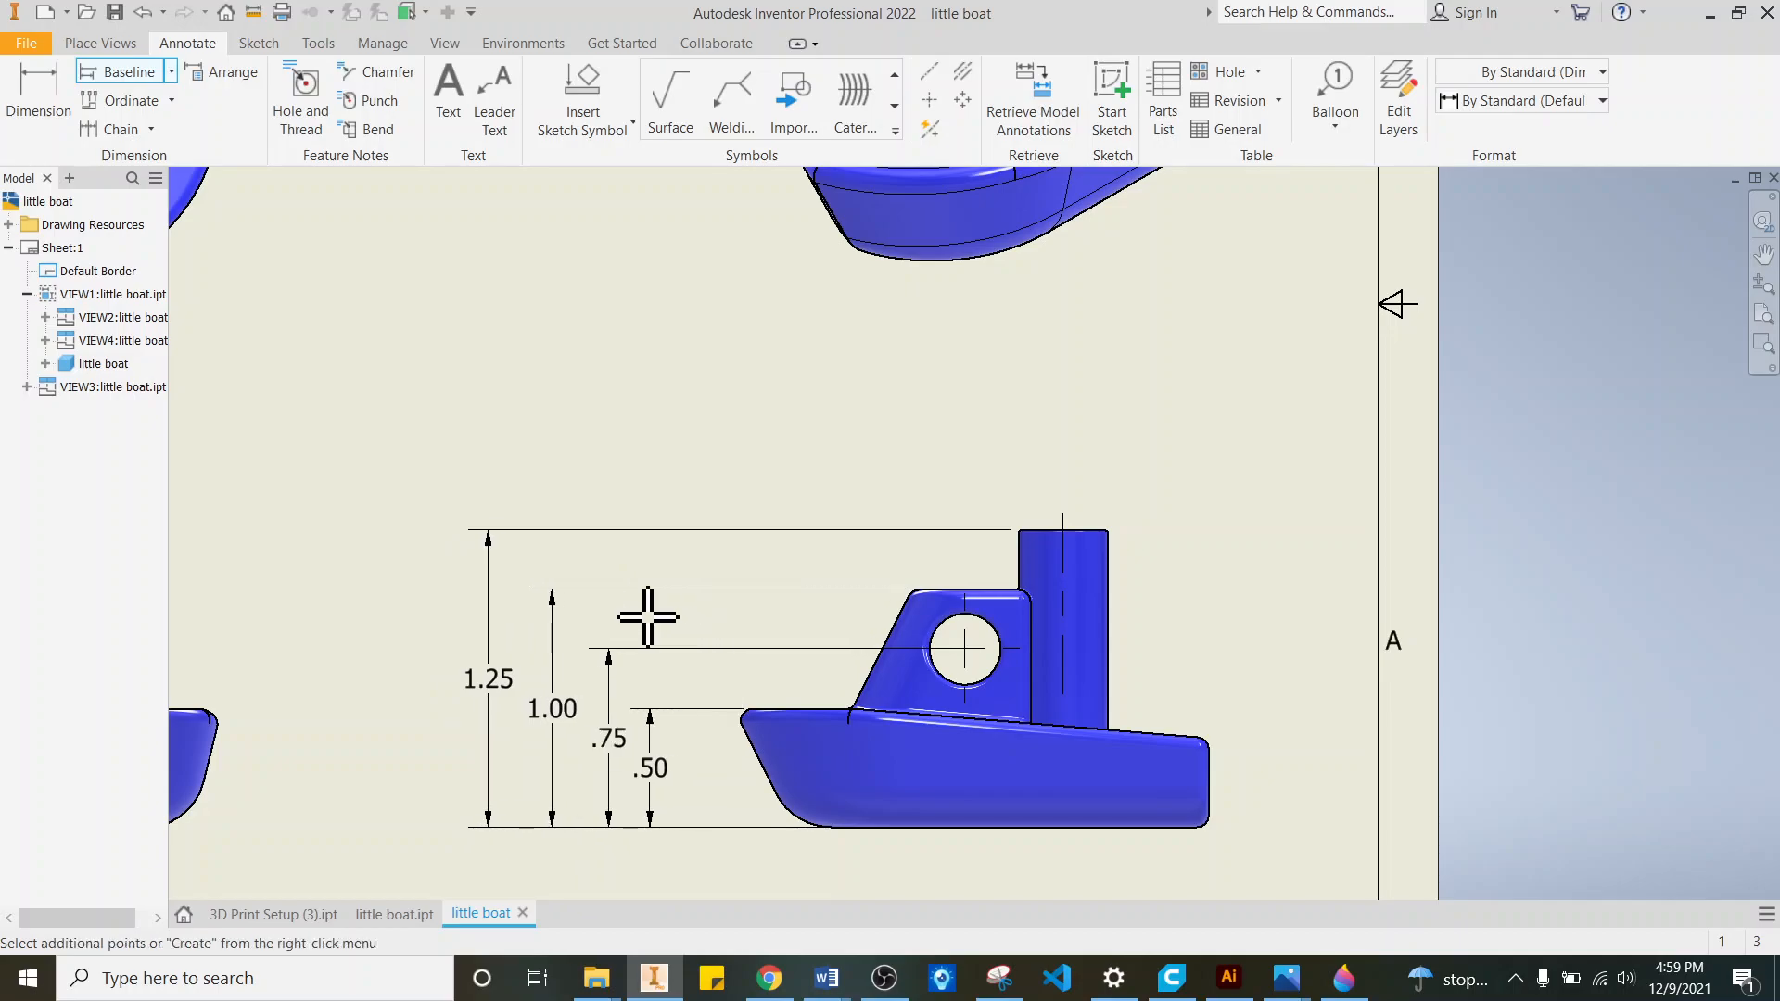
pyautogui.rightClick(644, 626)
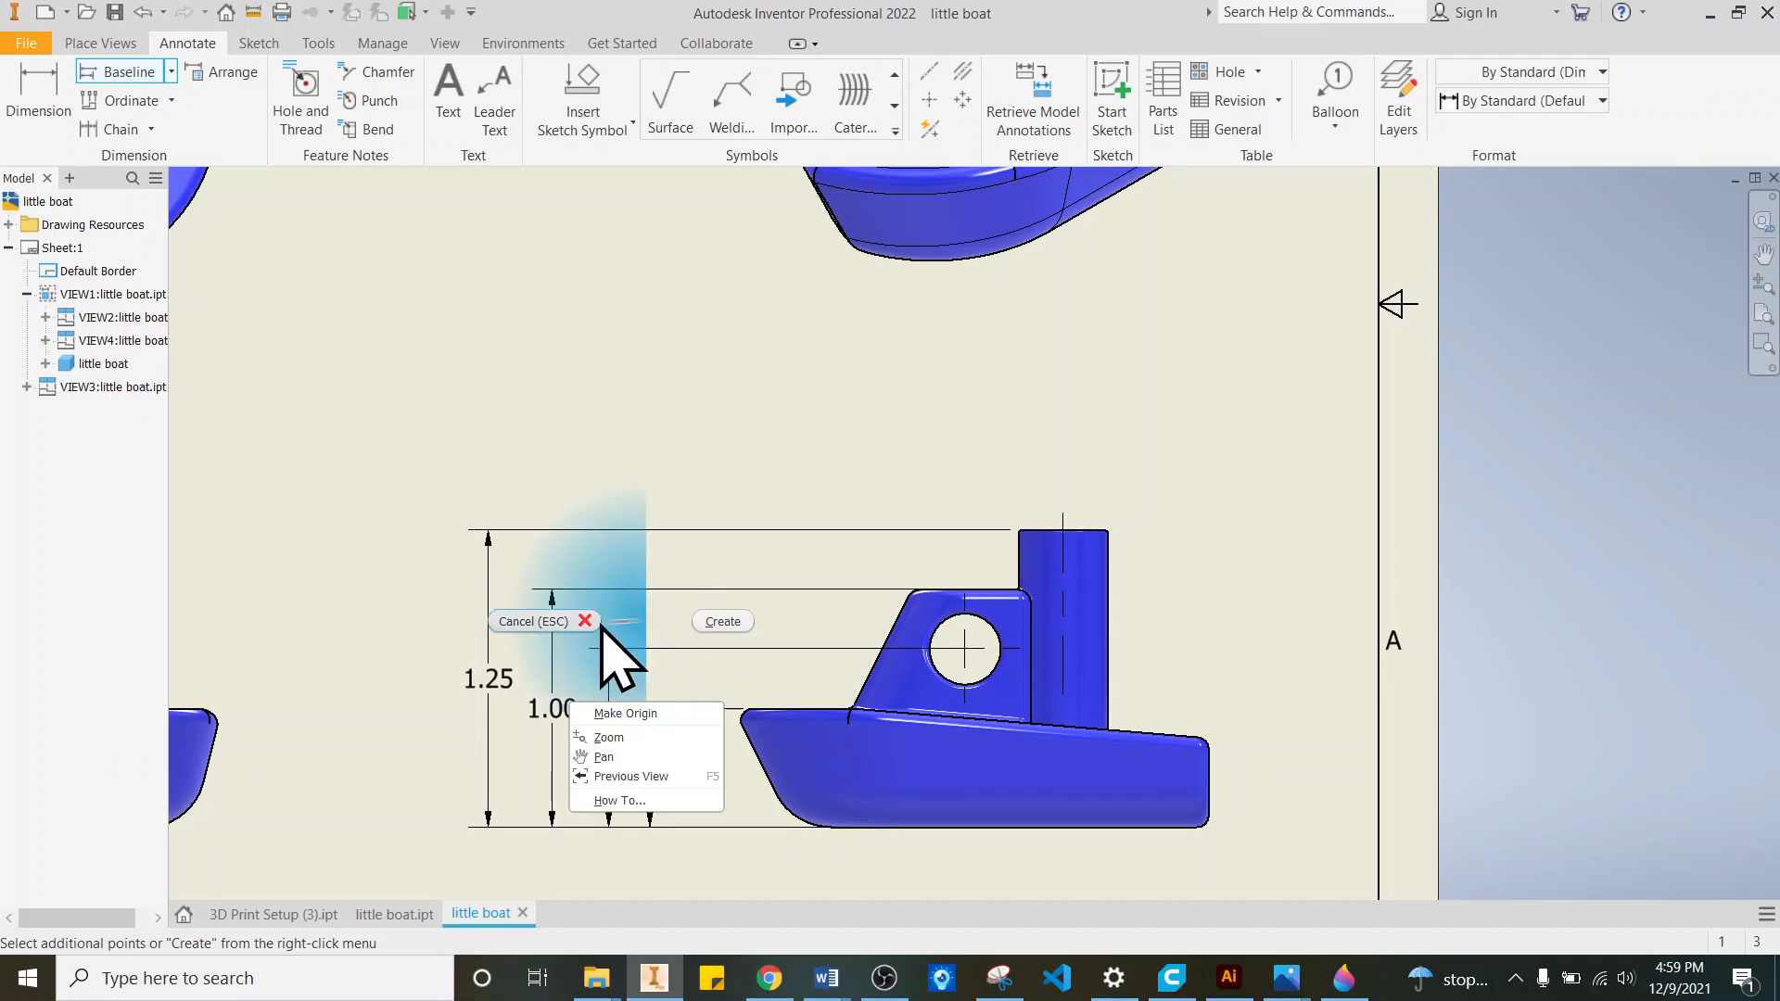
pyautogui.click(718, 621)
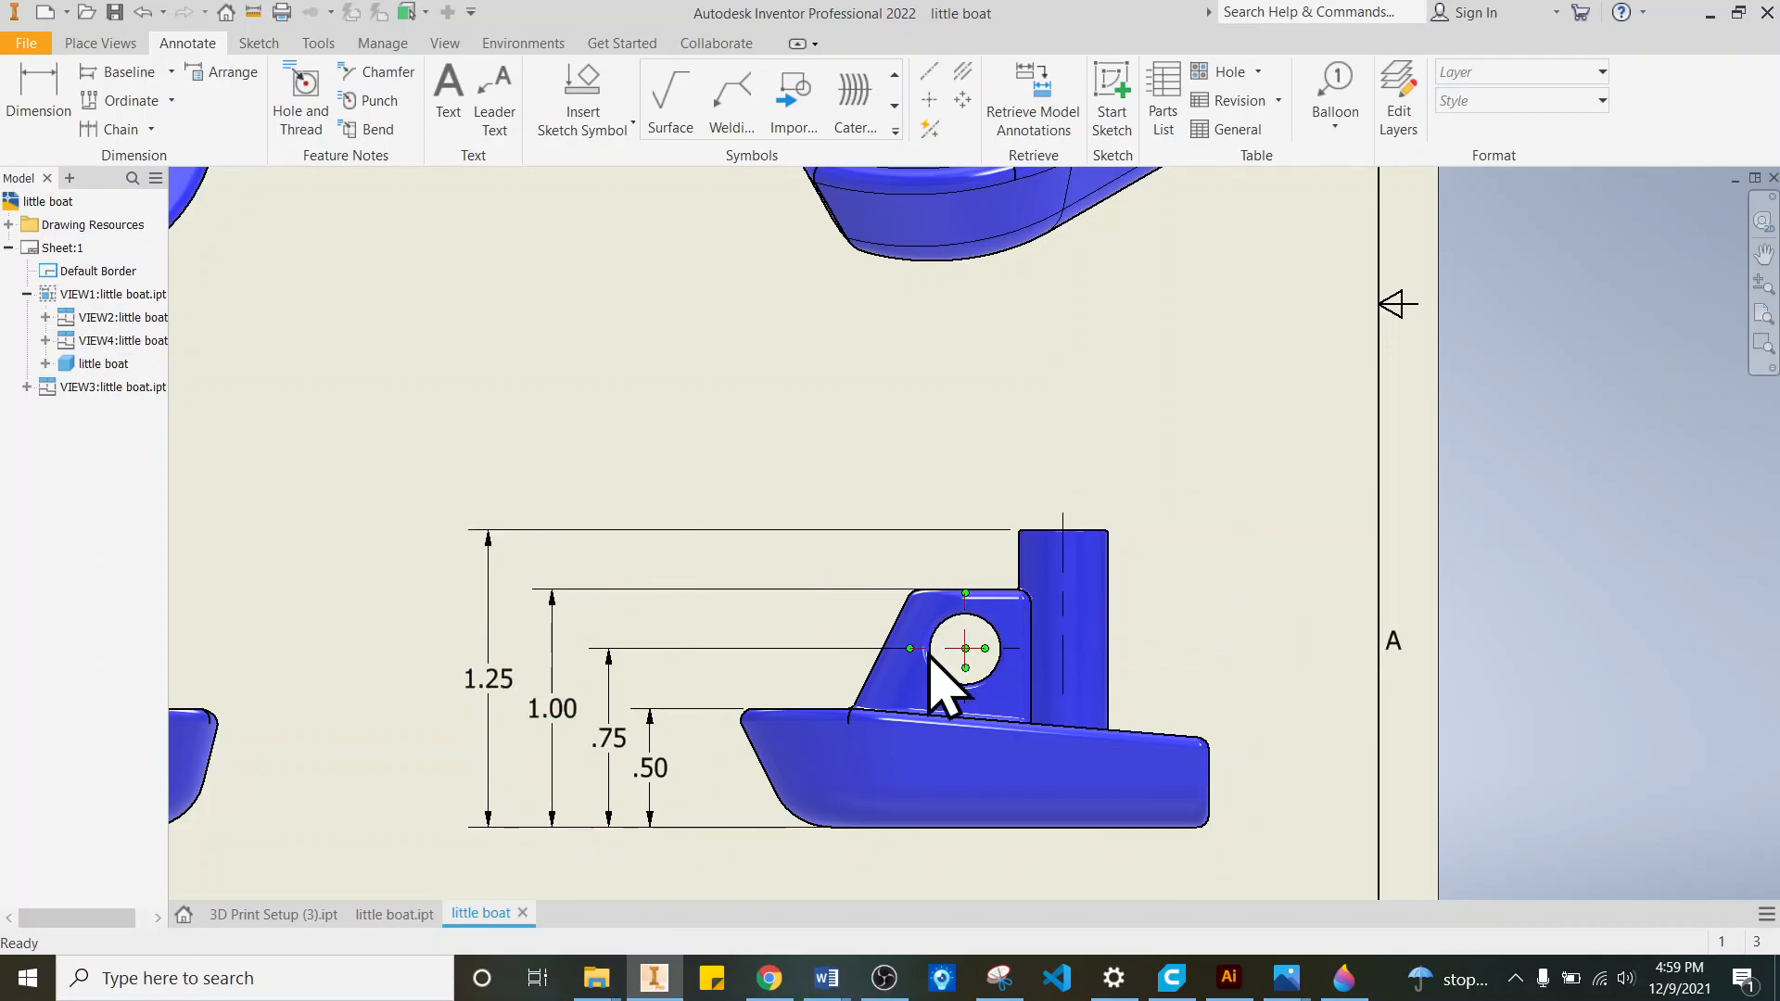
# Step: Create baseline length dimensions above the side view, from the stern to the funnel centerline, cabin rear edge, hole center and bow edges
pyautogui.click(128, 73)
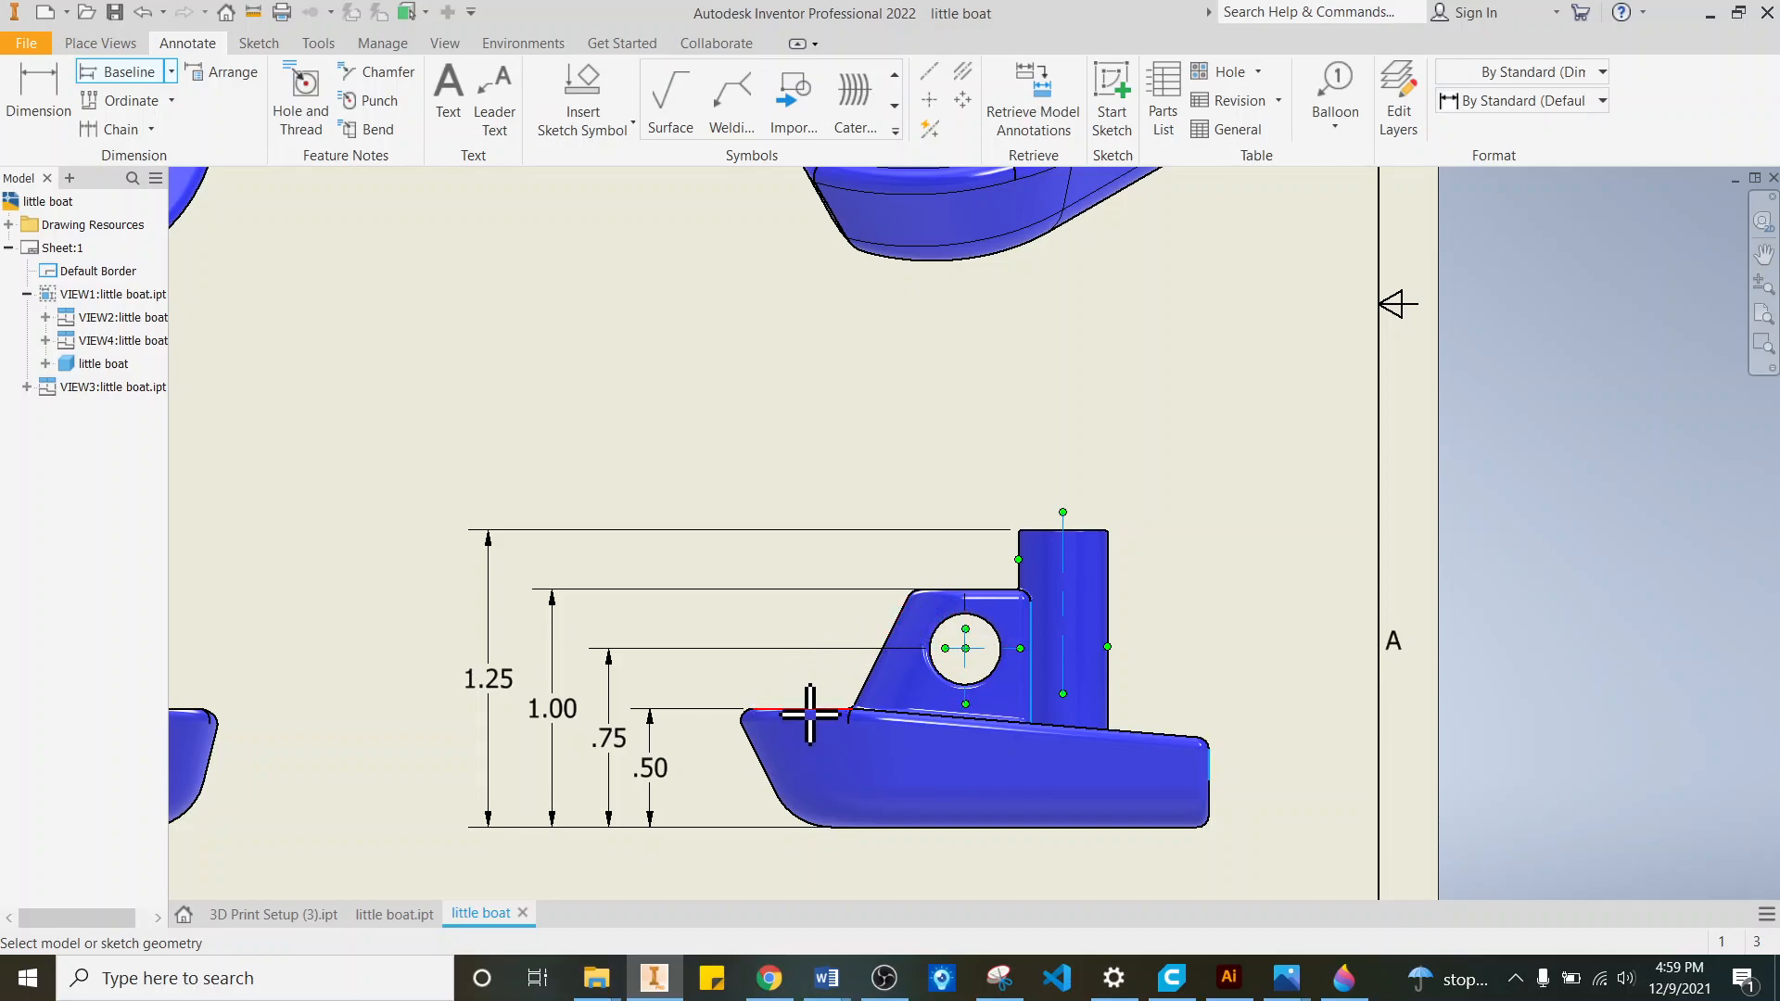
pyautogui.rightClick(873, 527)
pyautogui.click(947, 456)
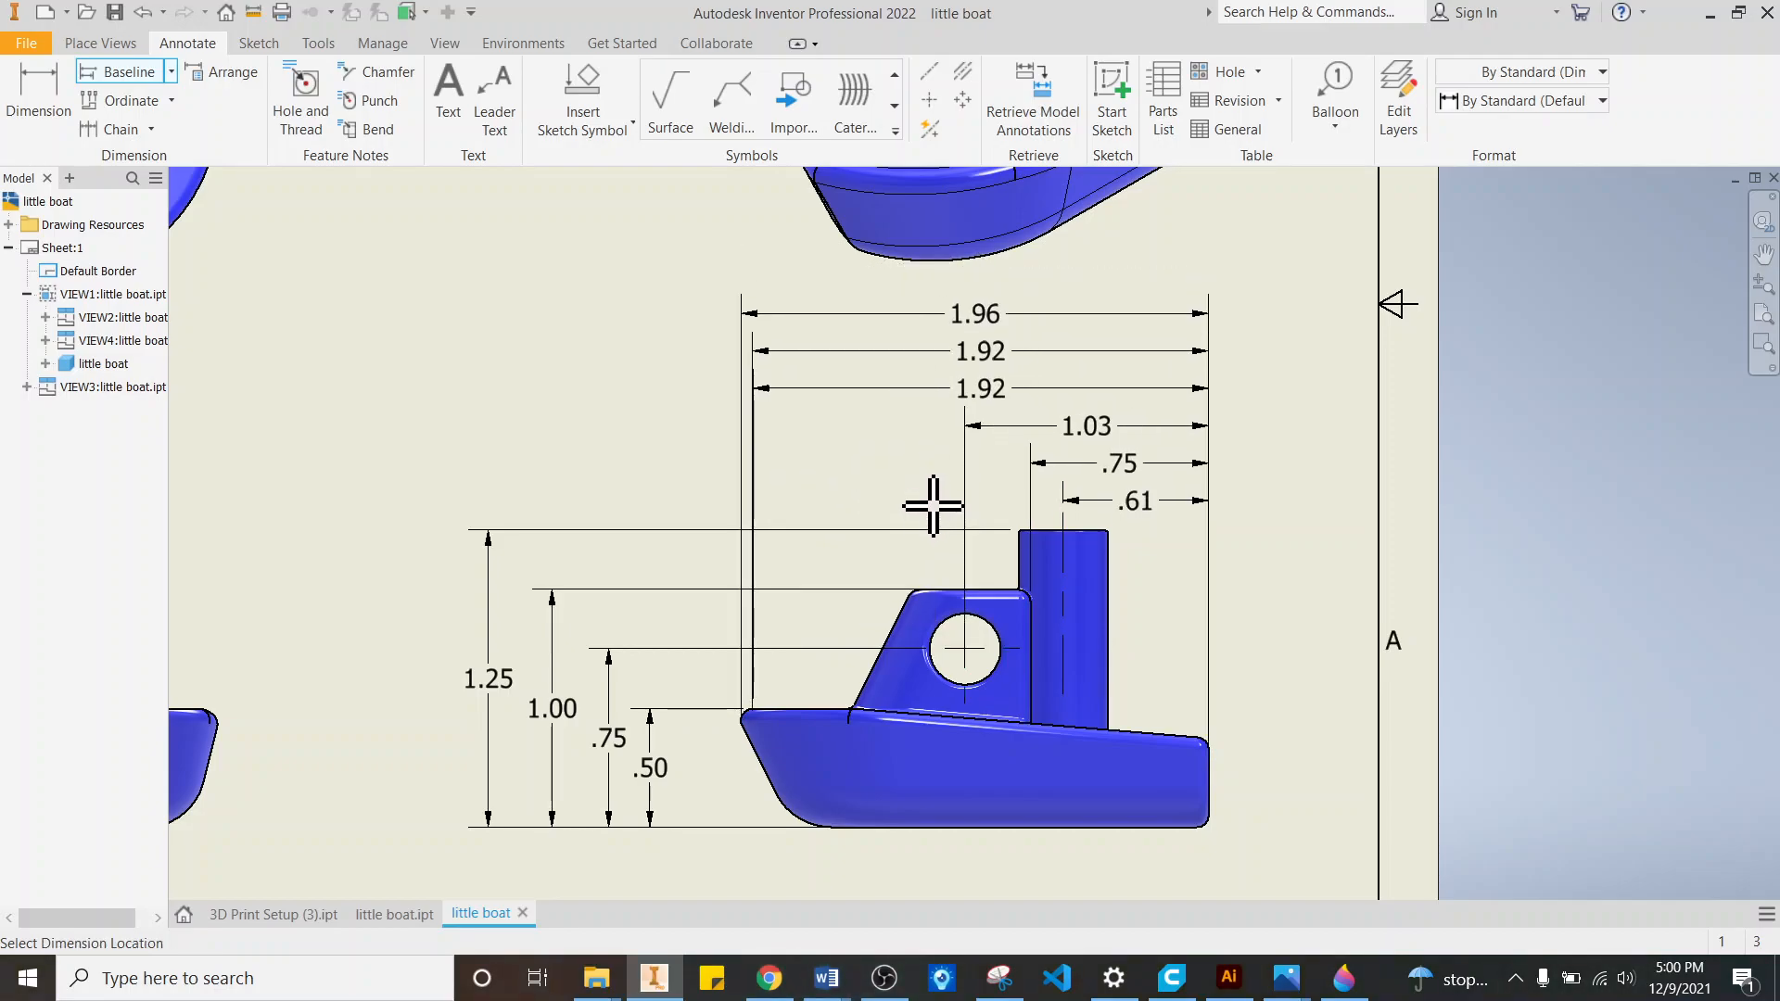
pyautogui.rightClick(911, 463)
pyautogui.click(986, 456)
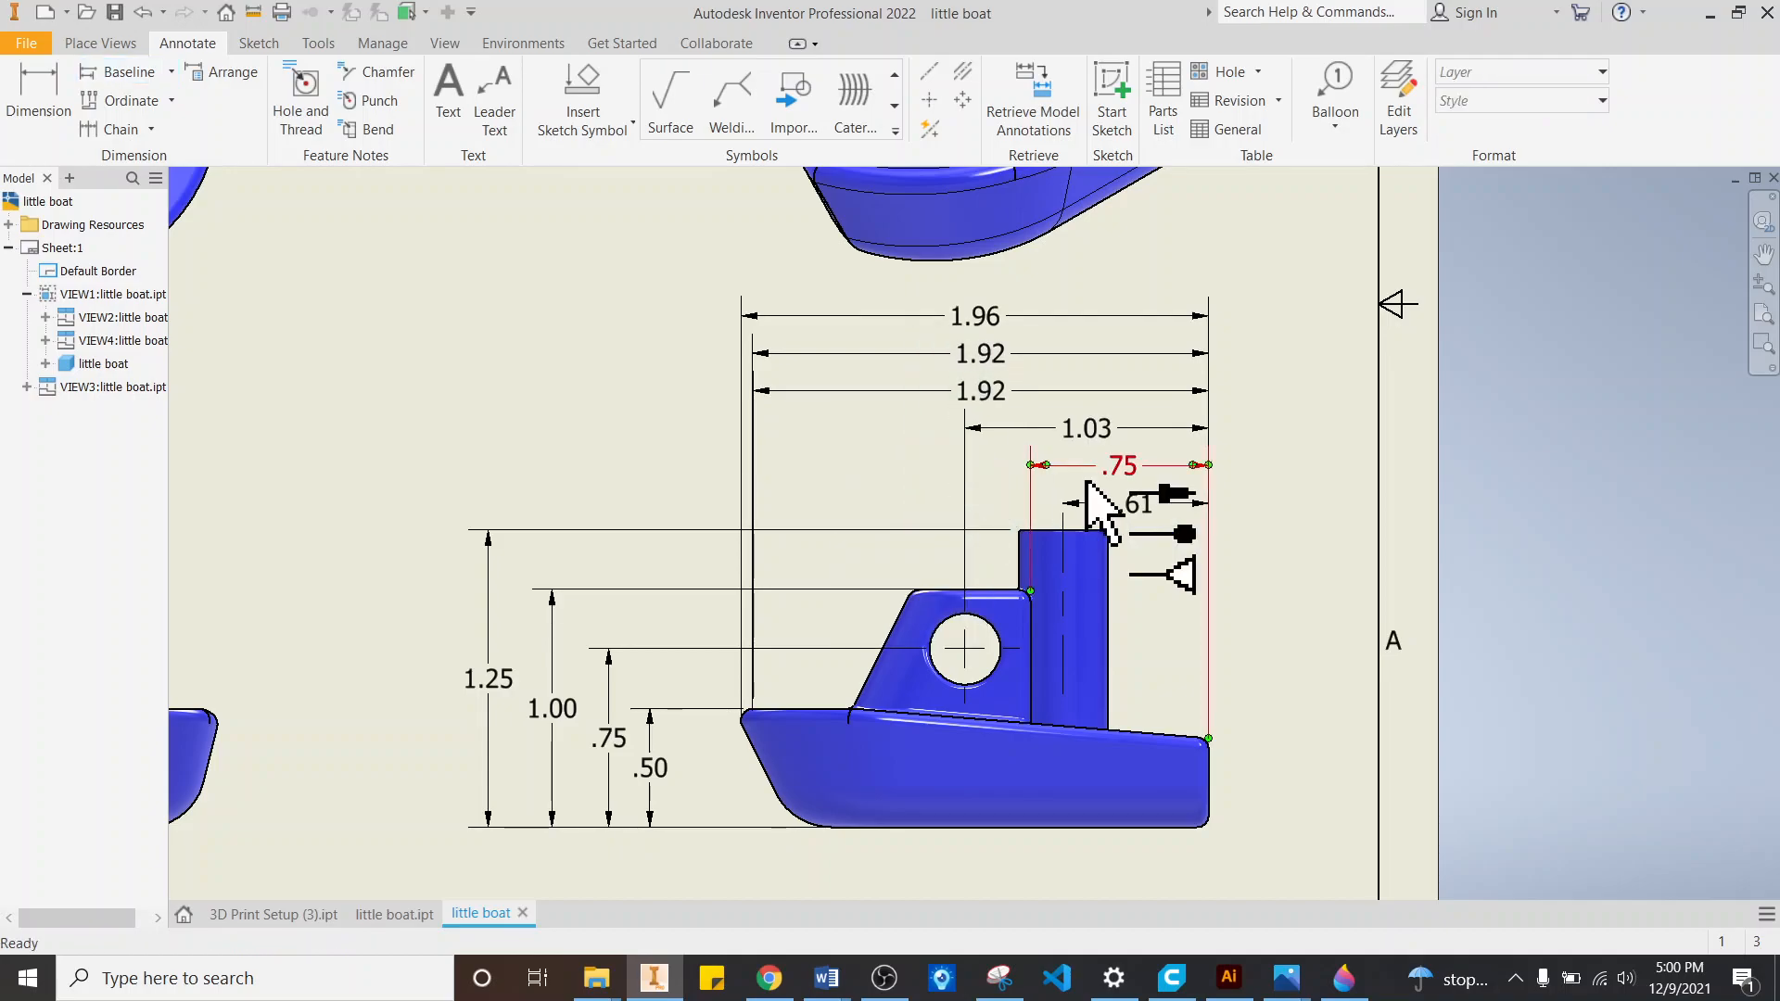
# Step: Delete the baseline dimension between the stern and the funnel's centerline in the side view
pyautogui.scroll(-2, 1150, 511)
pyautogui.rightClick(1137, 511)
pyautogui.click(1369, 495)
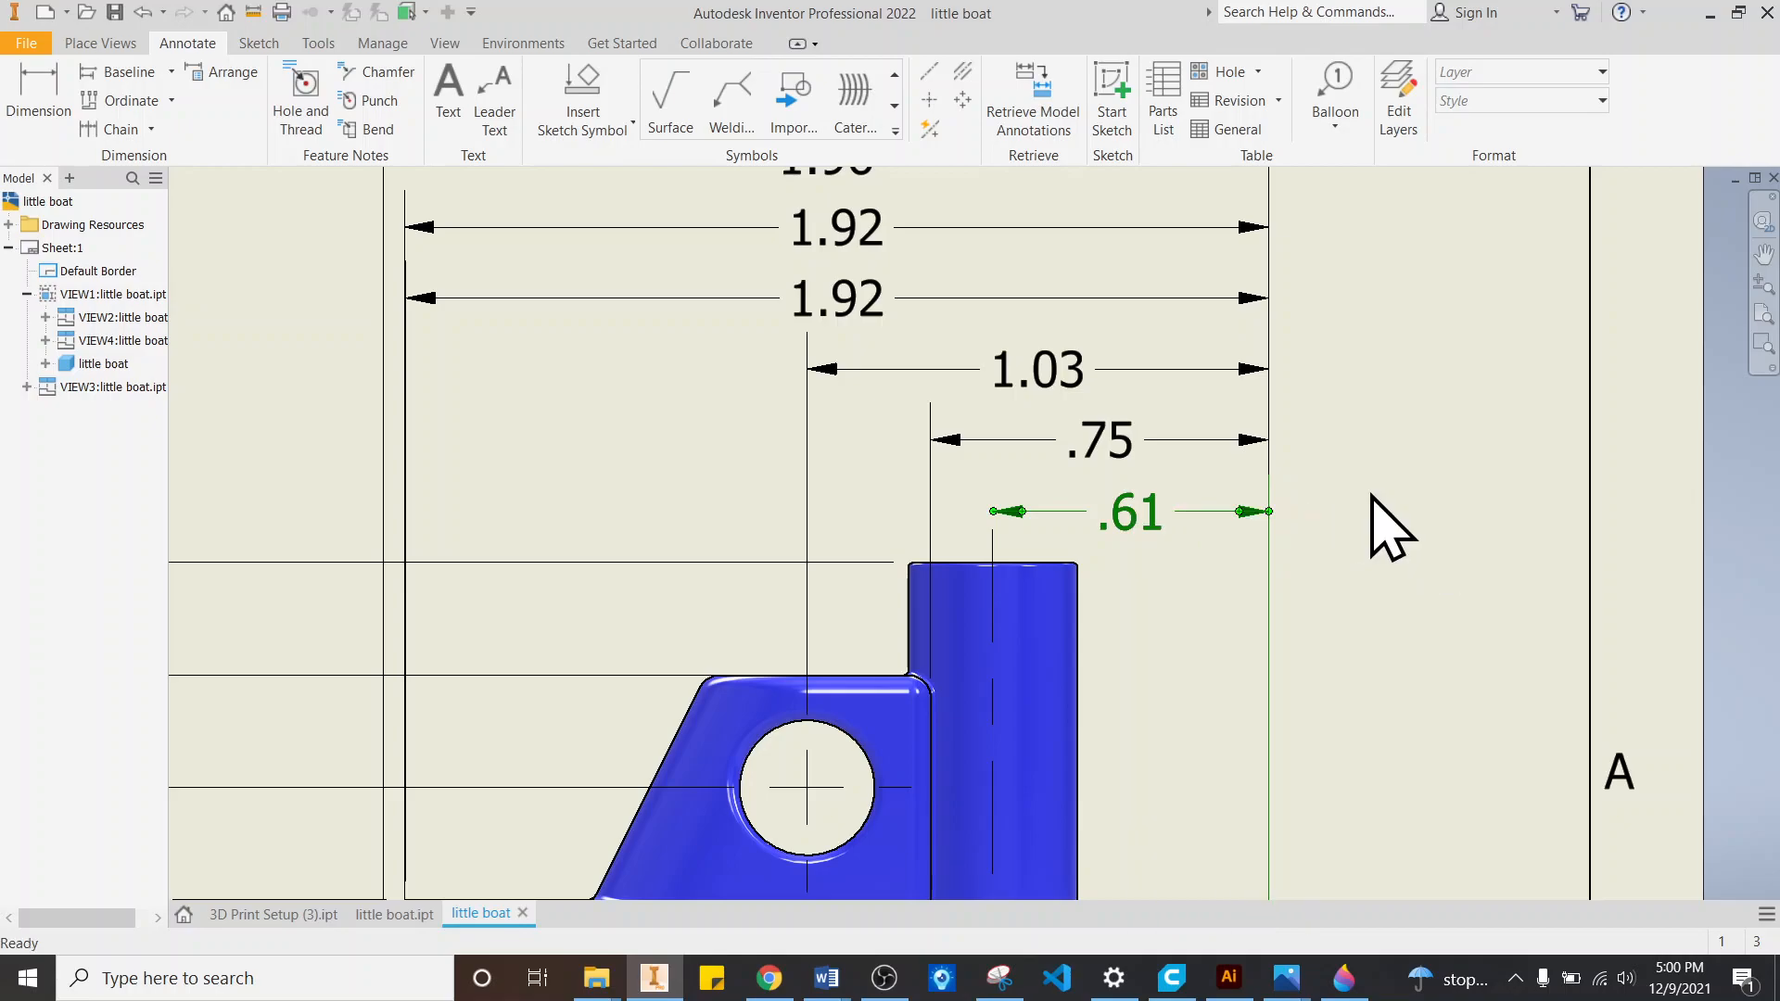
pyautogui.rightClick(1121, 512)
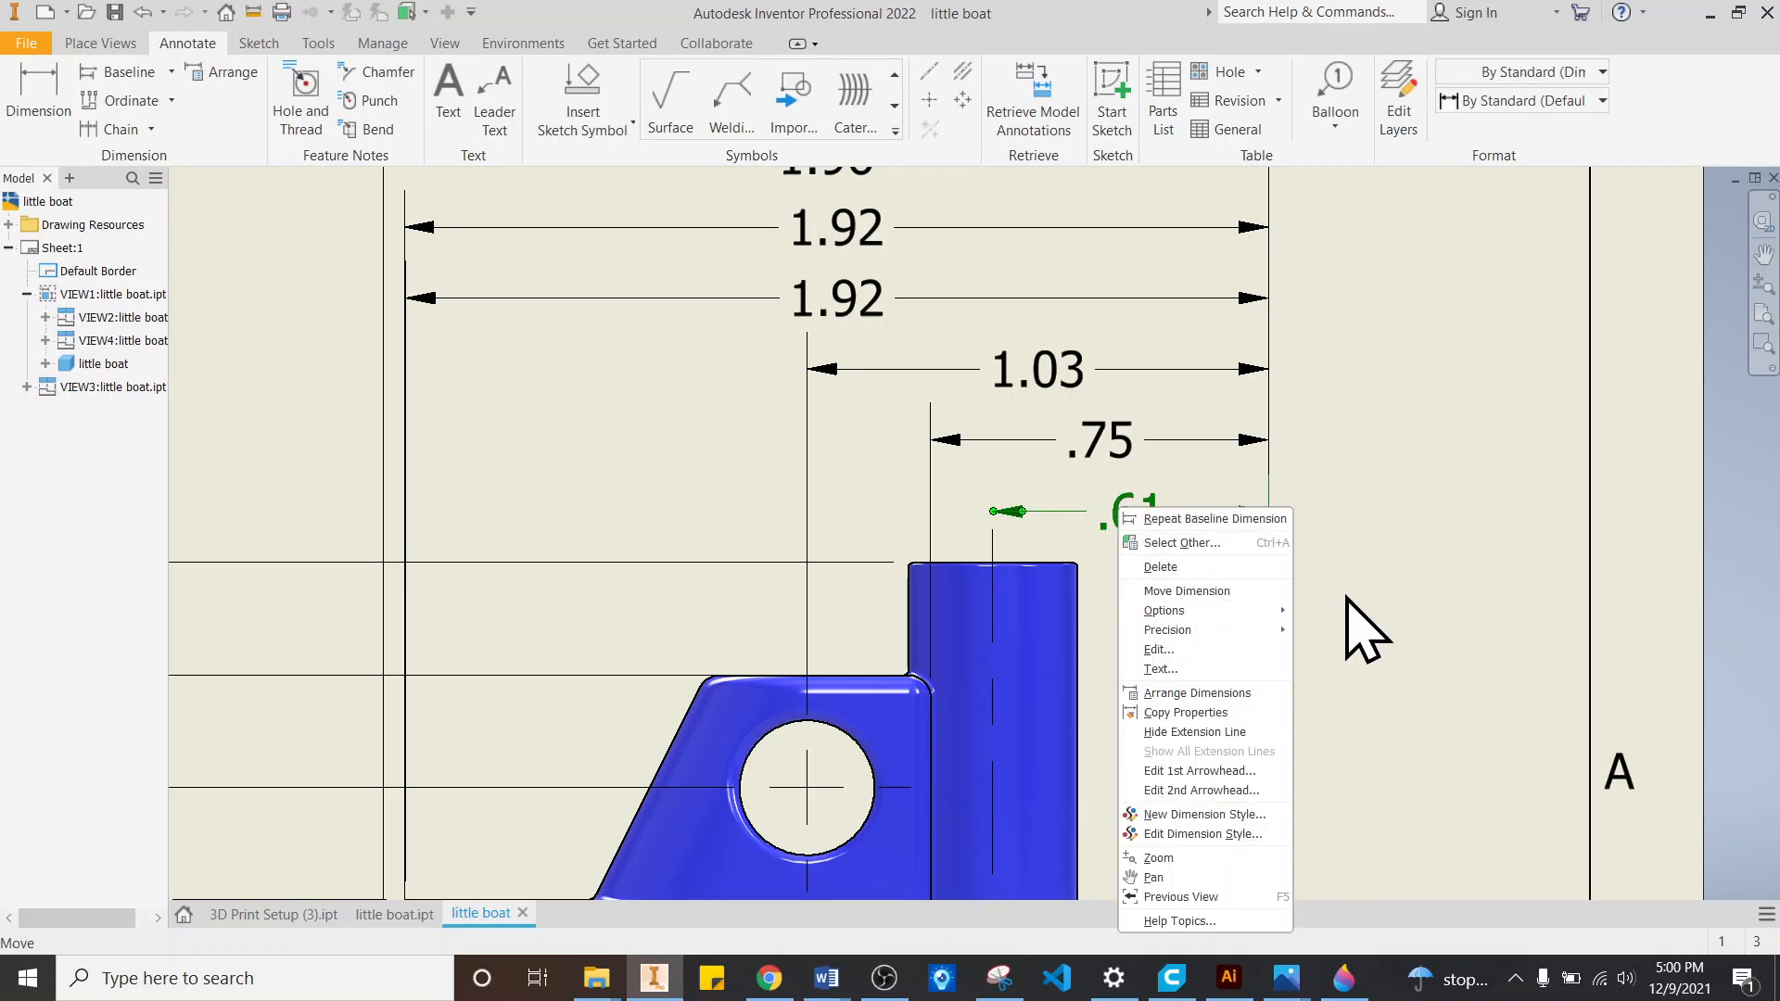
pyautogui.click(1170, 566)
# Step: Dimension the distance from the stern edge to the funnel's rear edge above the side view, keeping the default dimension text
pyautogui.click(38, 93)
pyautogui.scroll(3, 1112, 570)
pyautogui.click(1203, 838)
pyautogui.click(1090, 674)
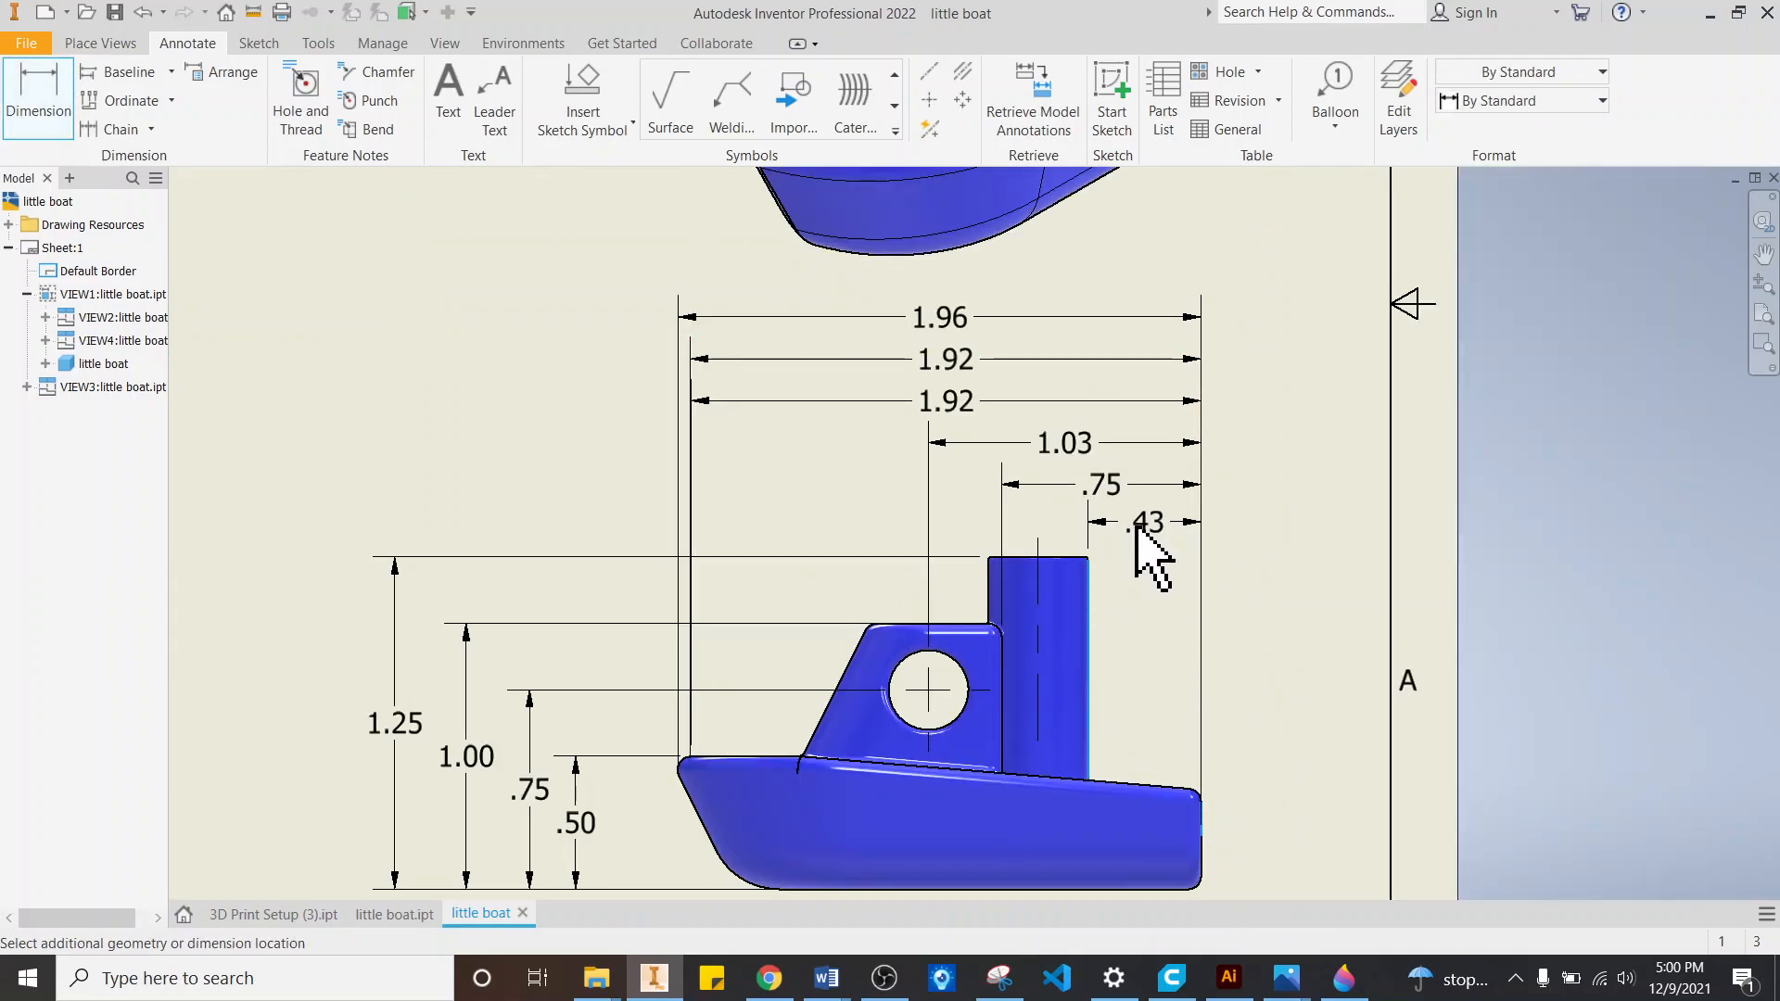
pyautogui.click(1154, 536)
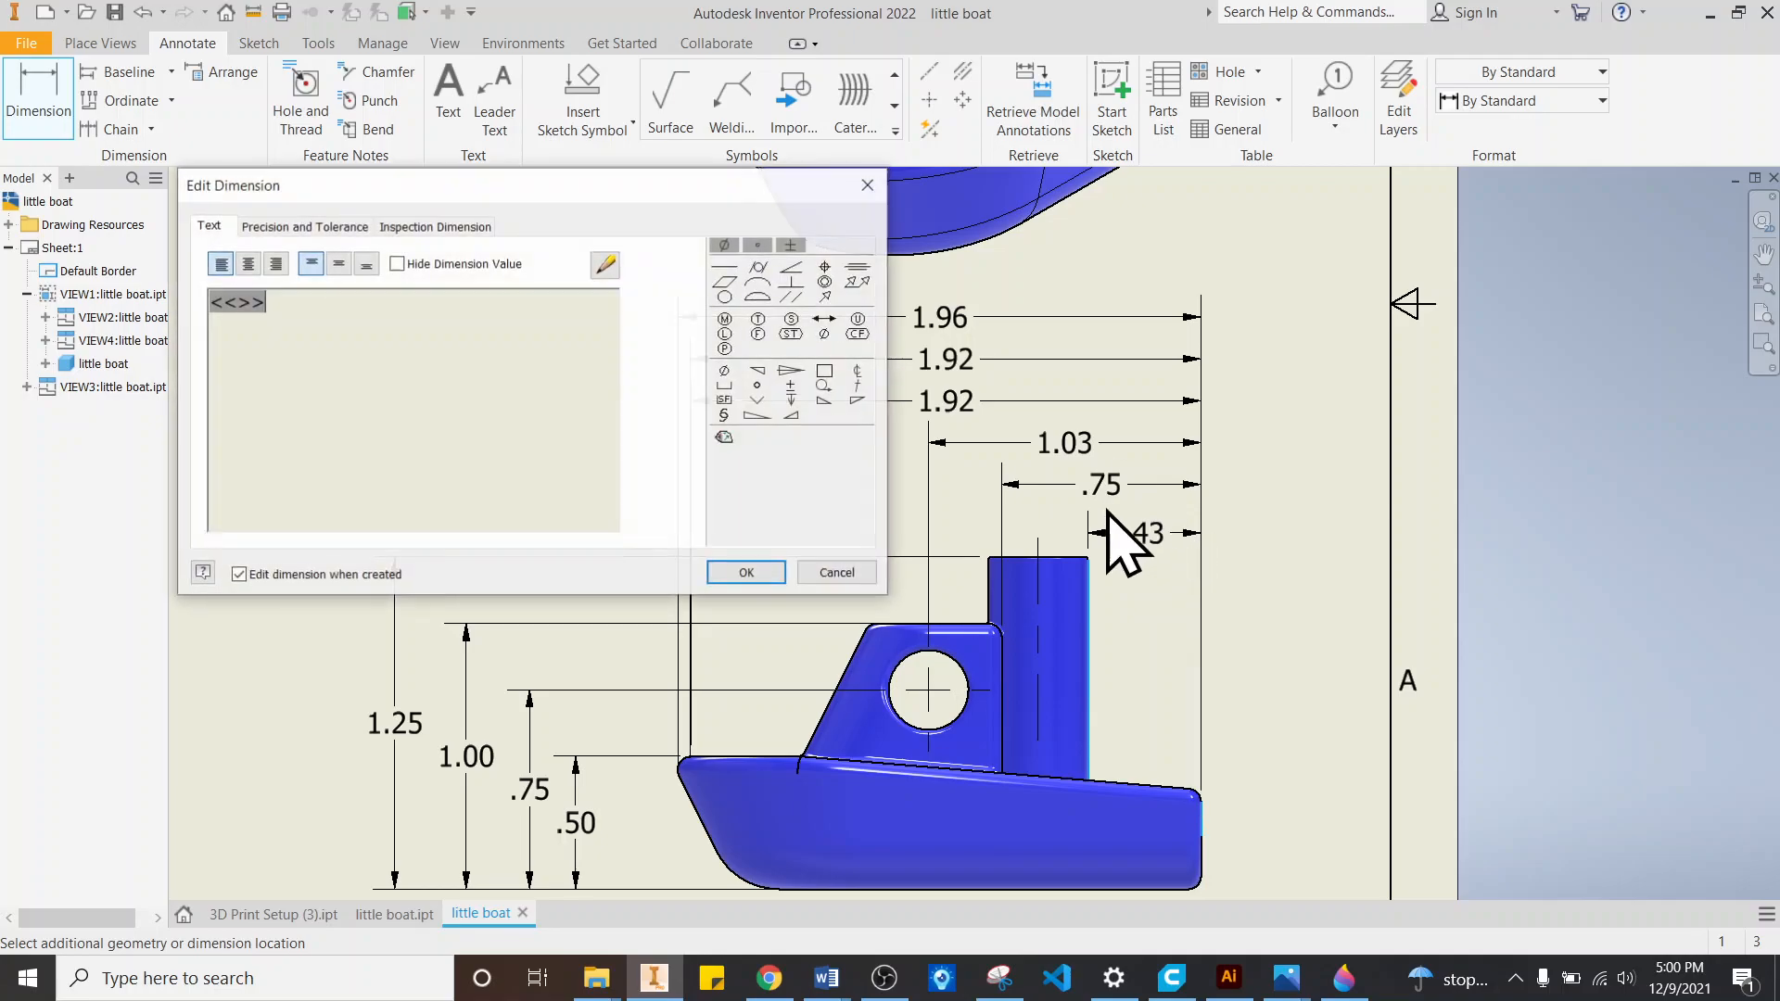
pyautogui.click(788, 570)
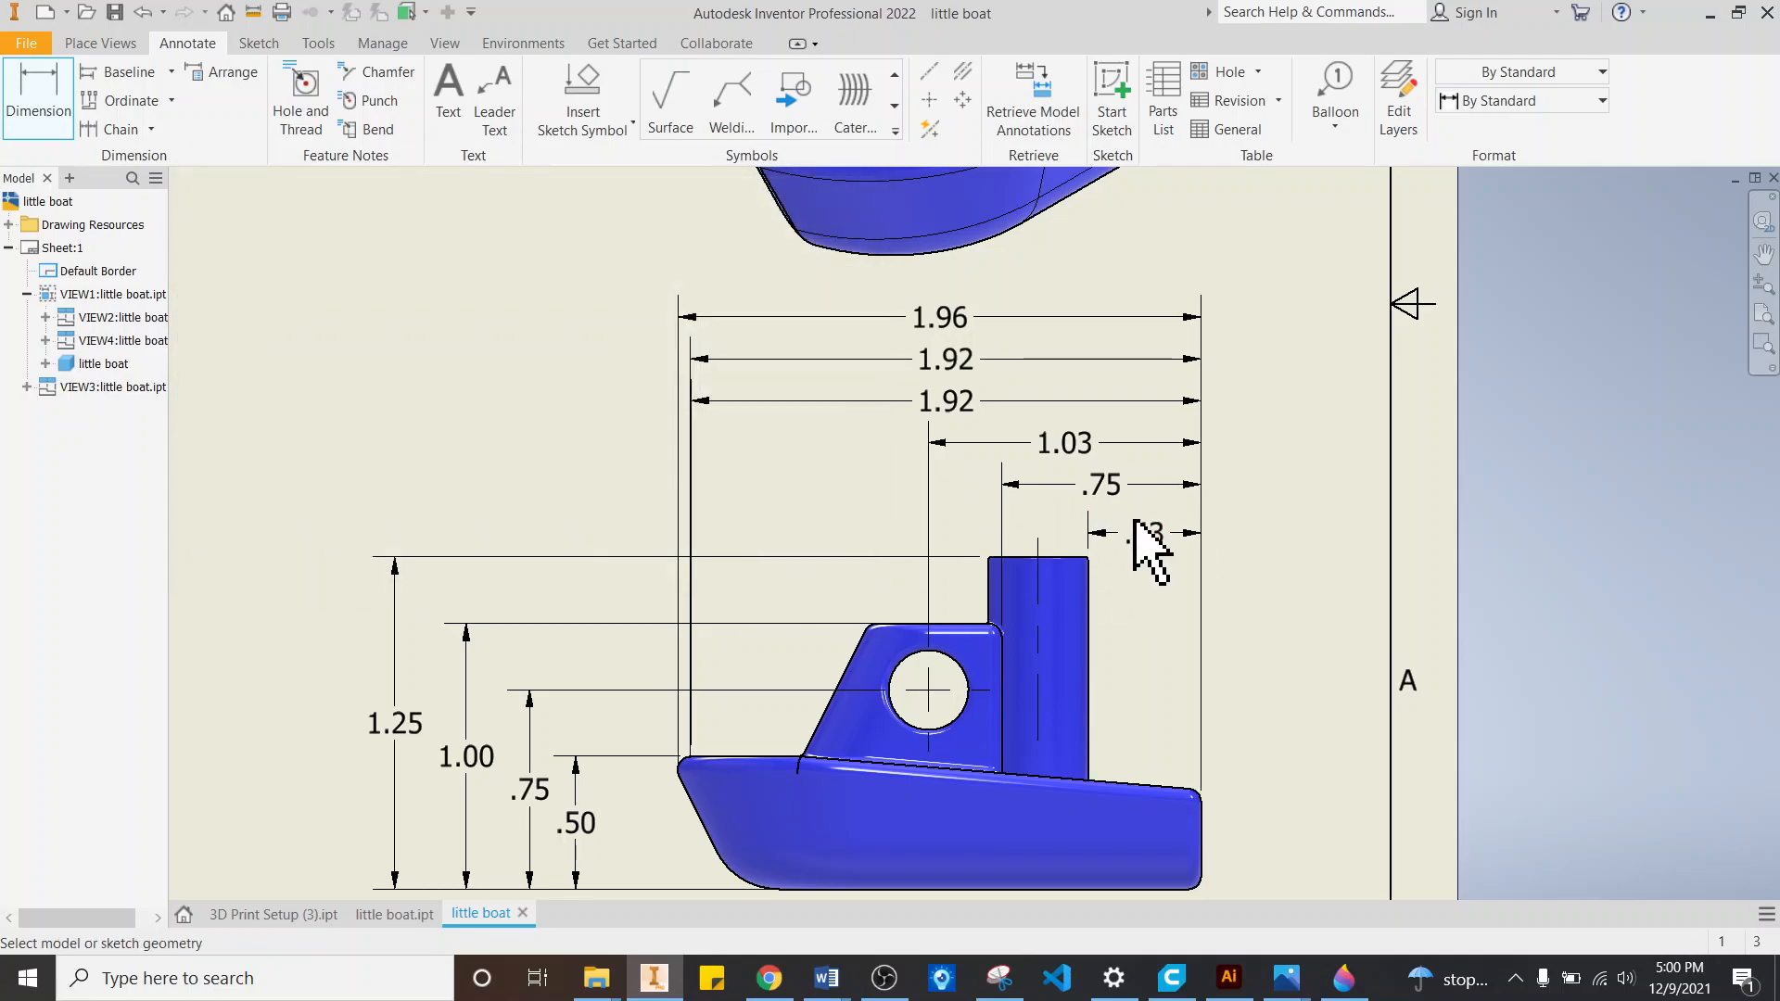
# Step: Examine the dimensioned side view and the front and top views for features that still need dimensions
pyautogui.scroll(5, 1029, 556)
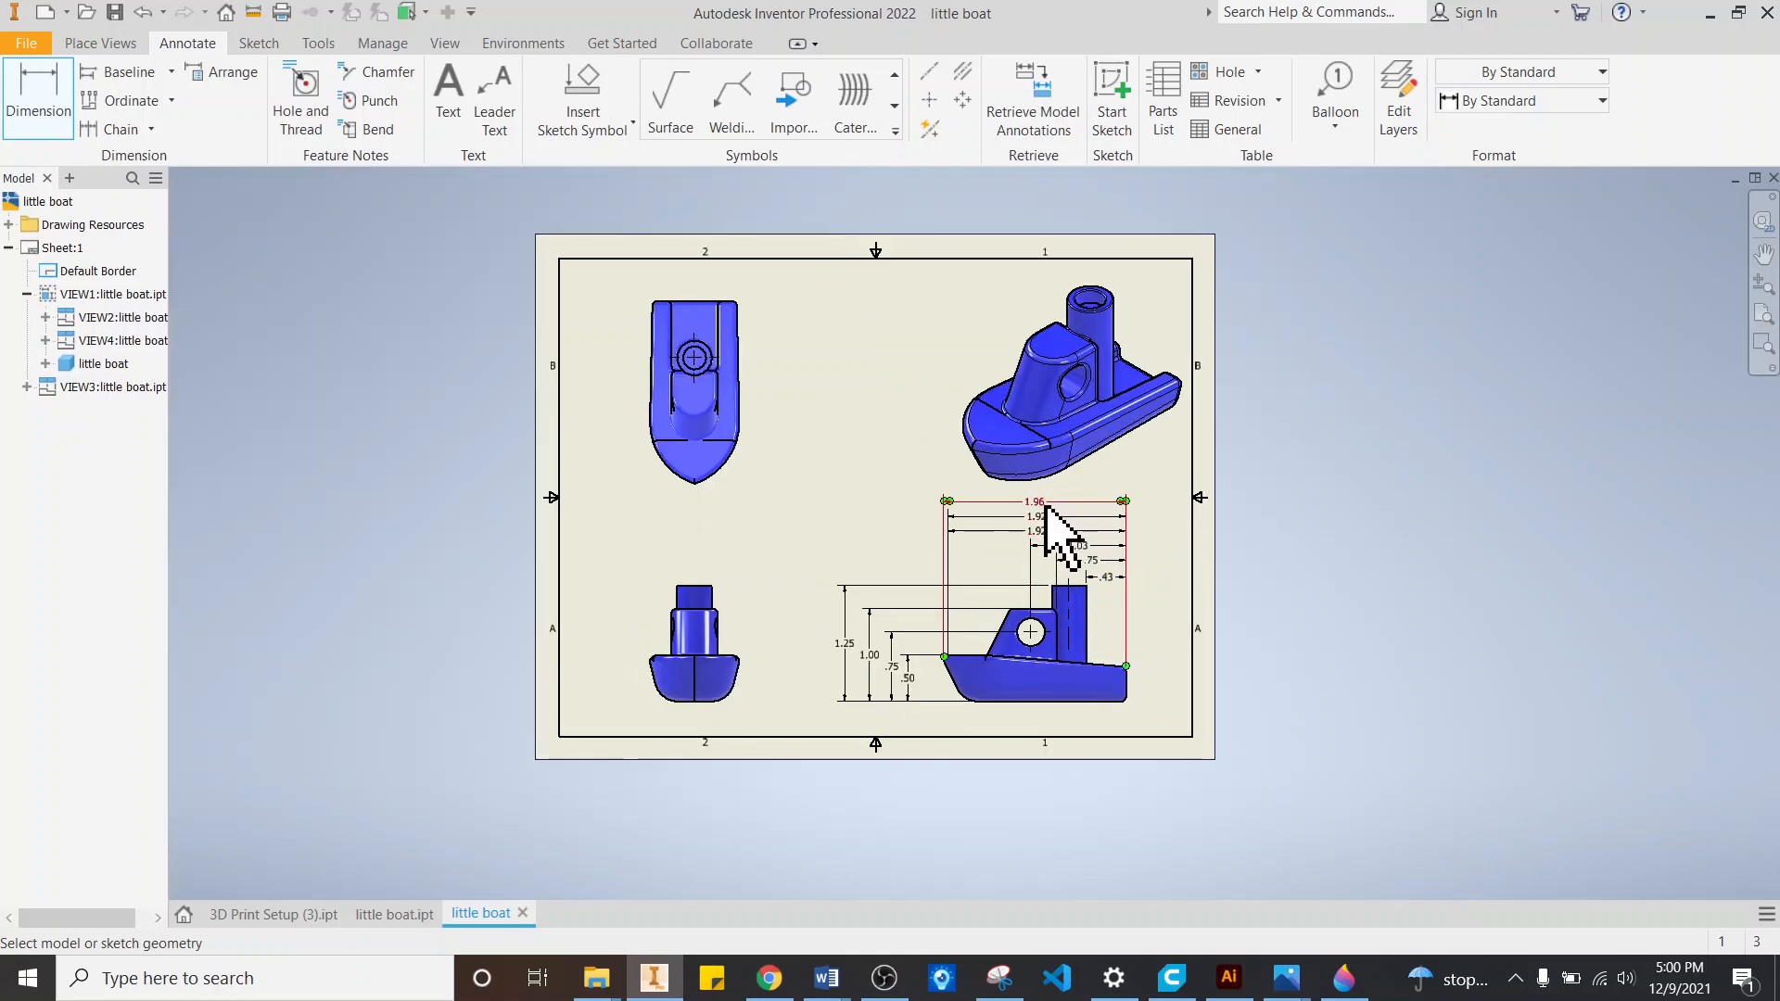
pyautogui.scroll(-3, 1053, 524)
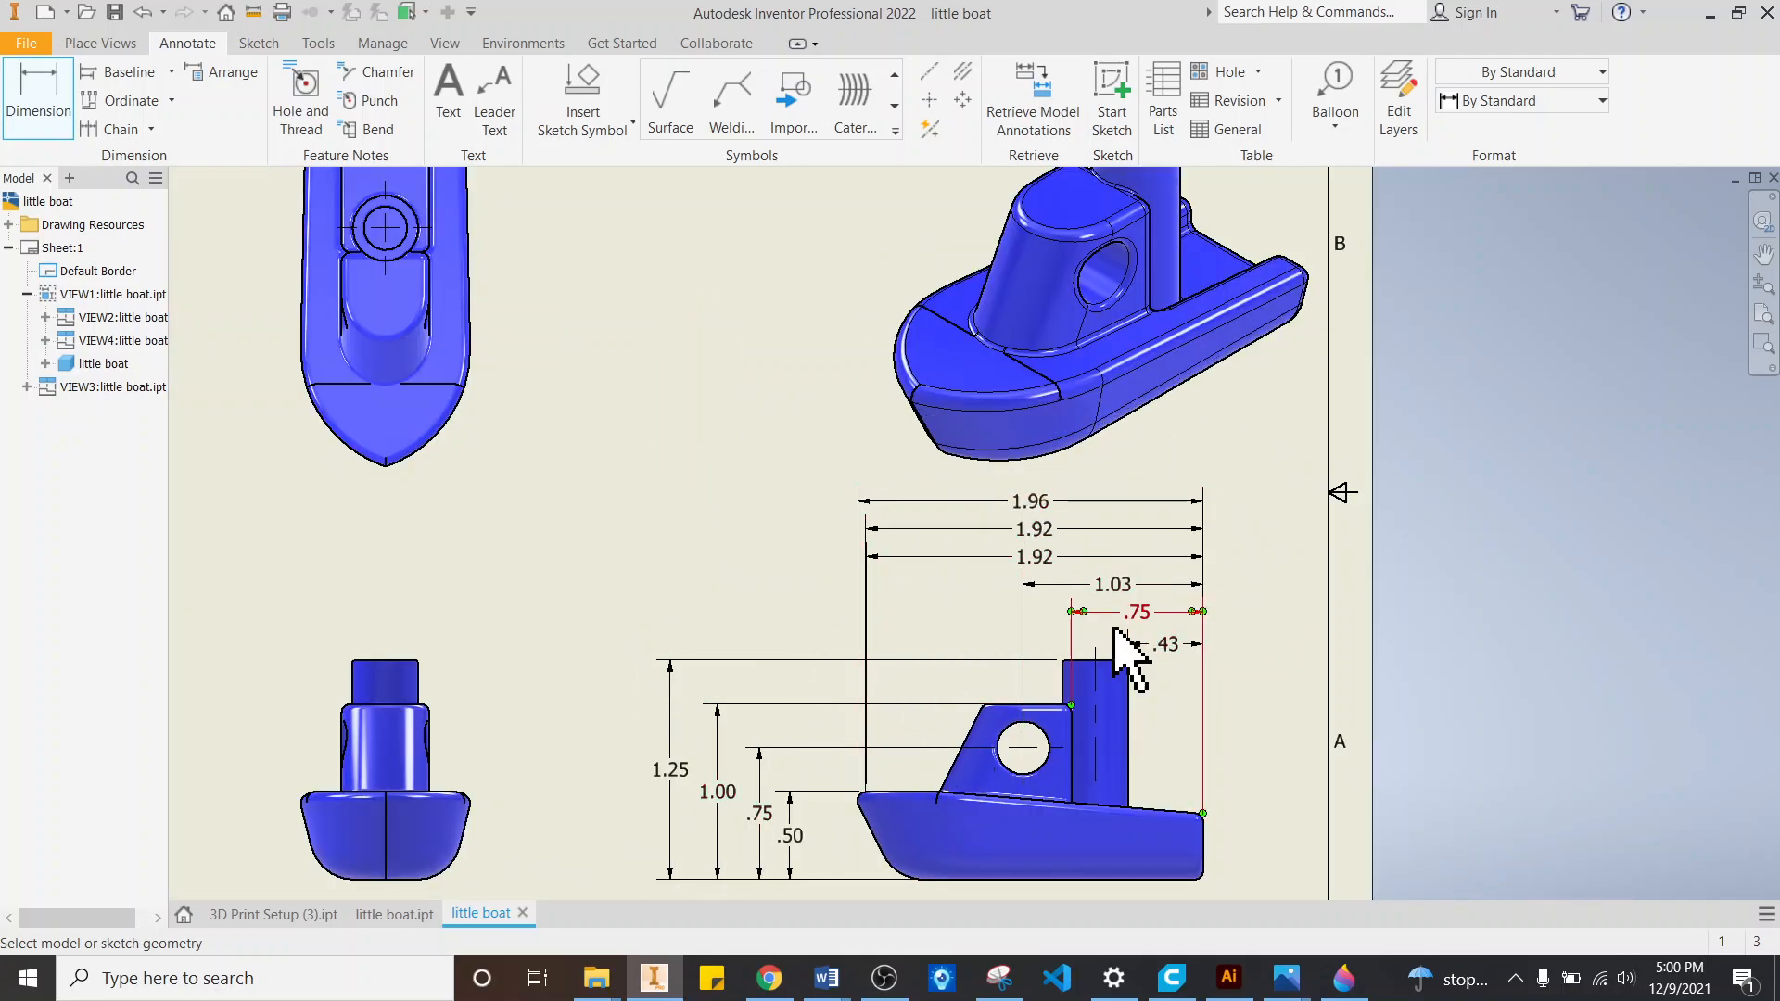
pyautogui.scroll(3, 1266, 584)
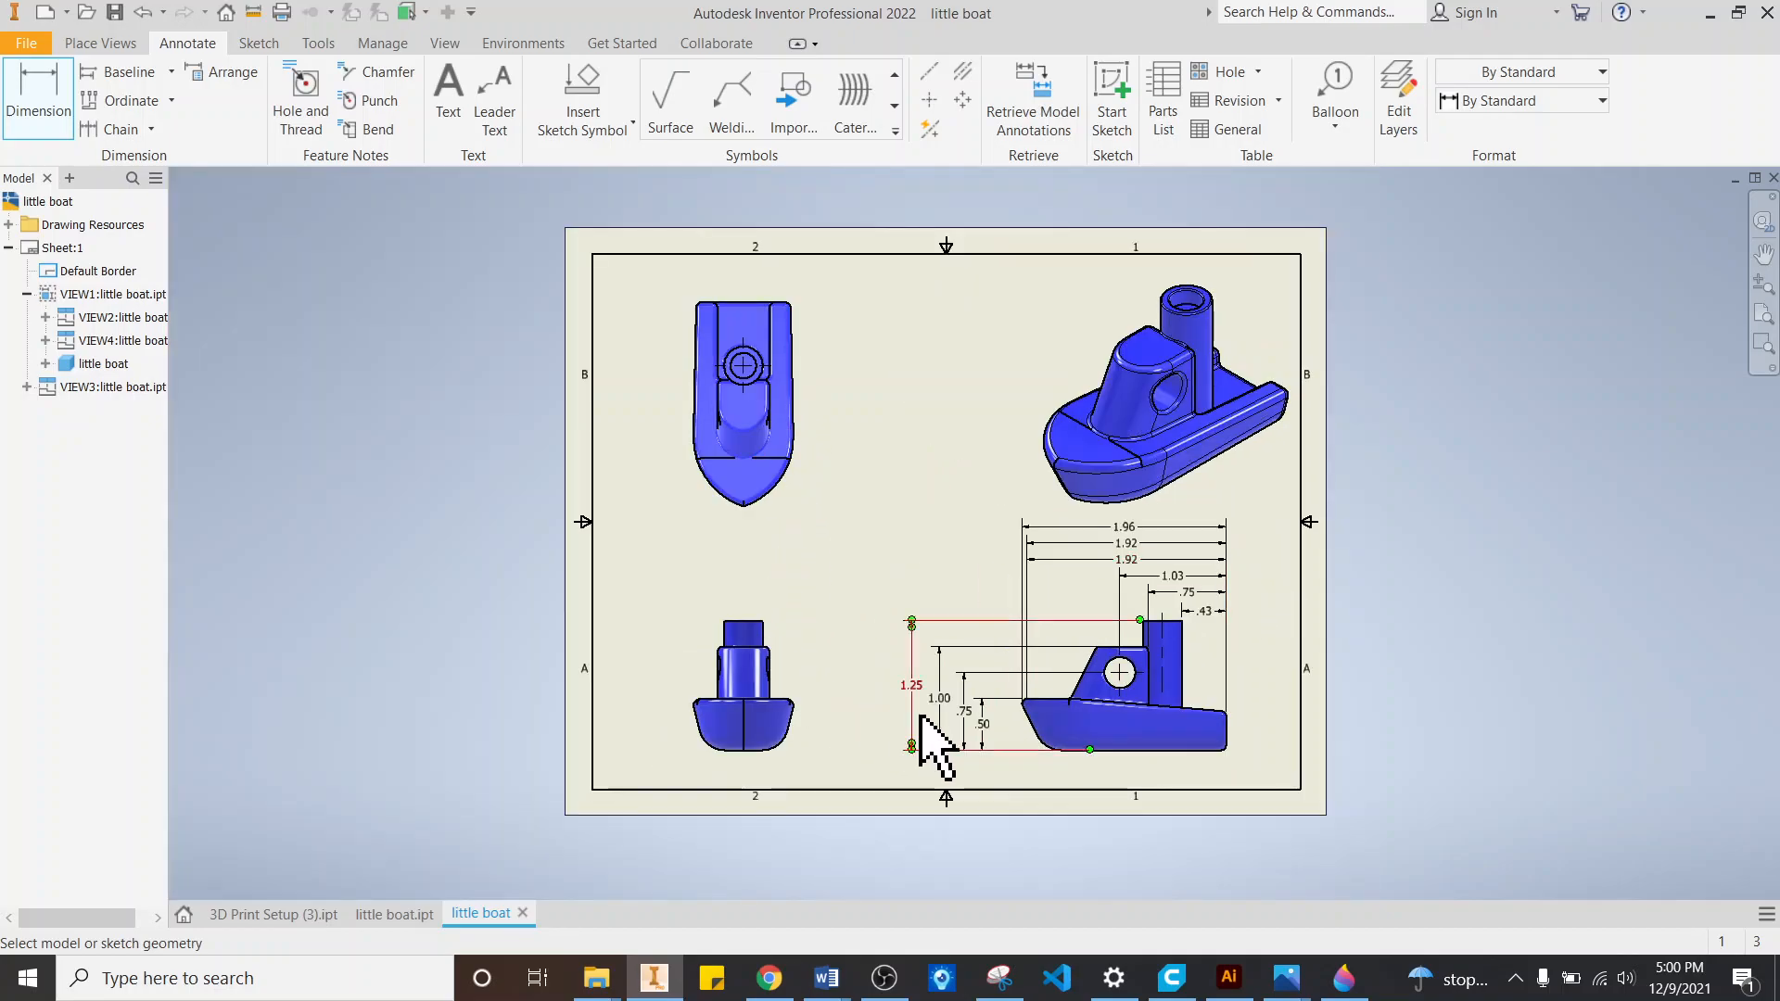
pyautogui.scroll(-2, 911, 718)
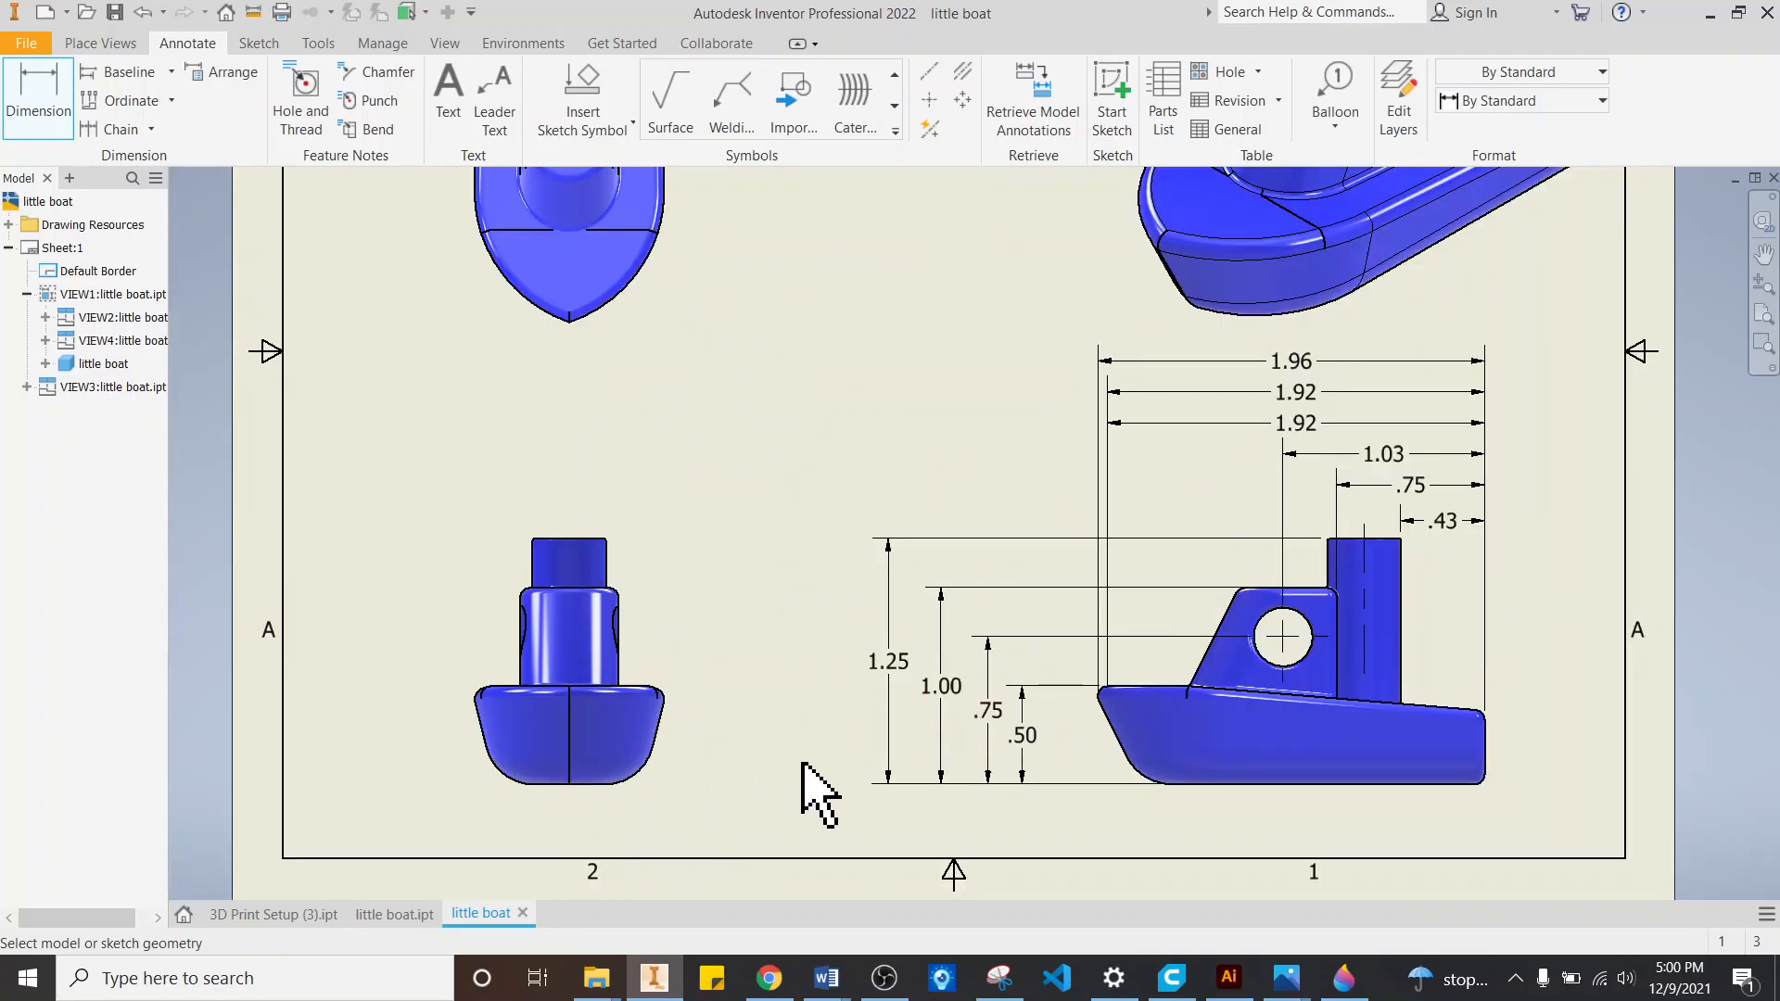
pyautogui.scroll(2, 762, 617)
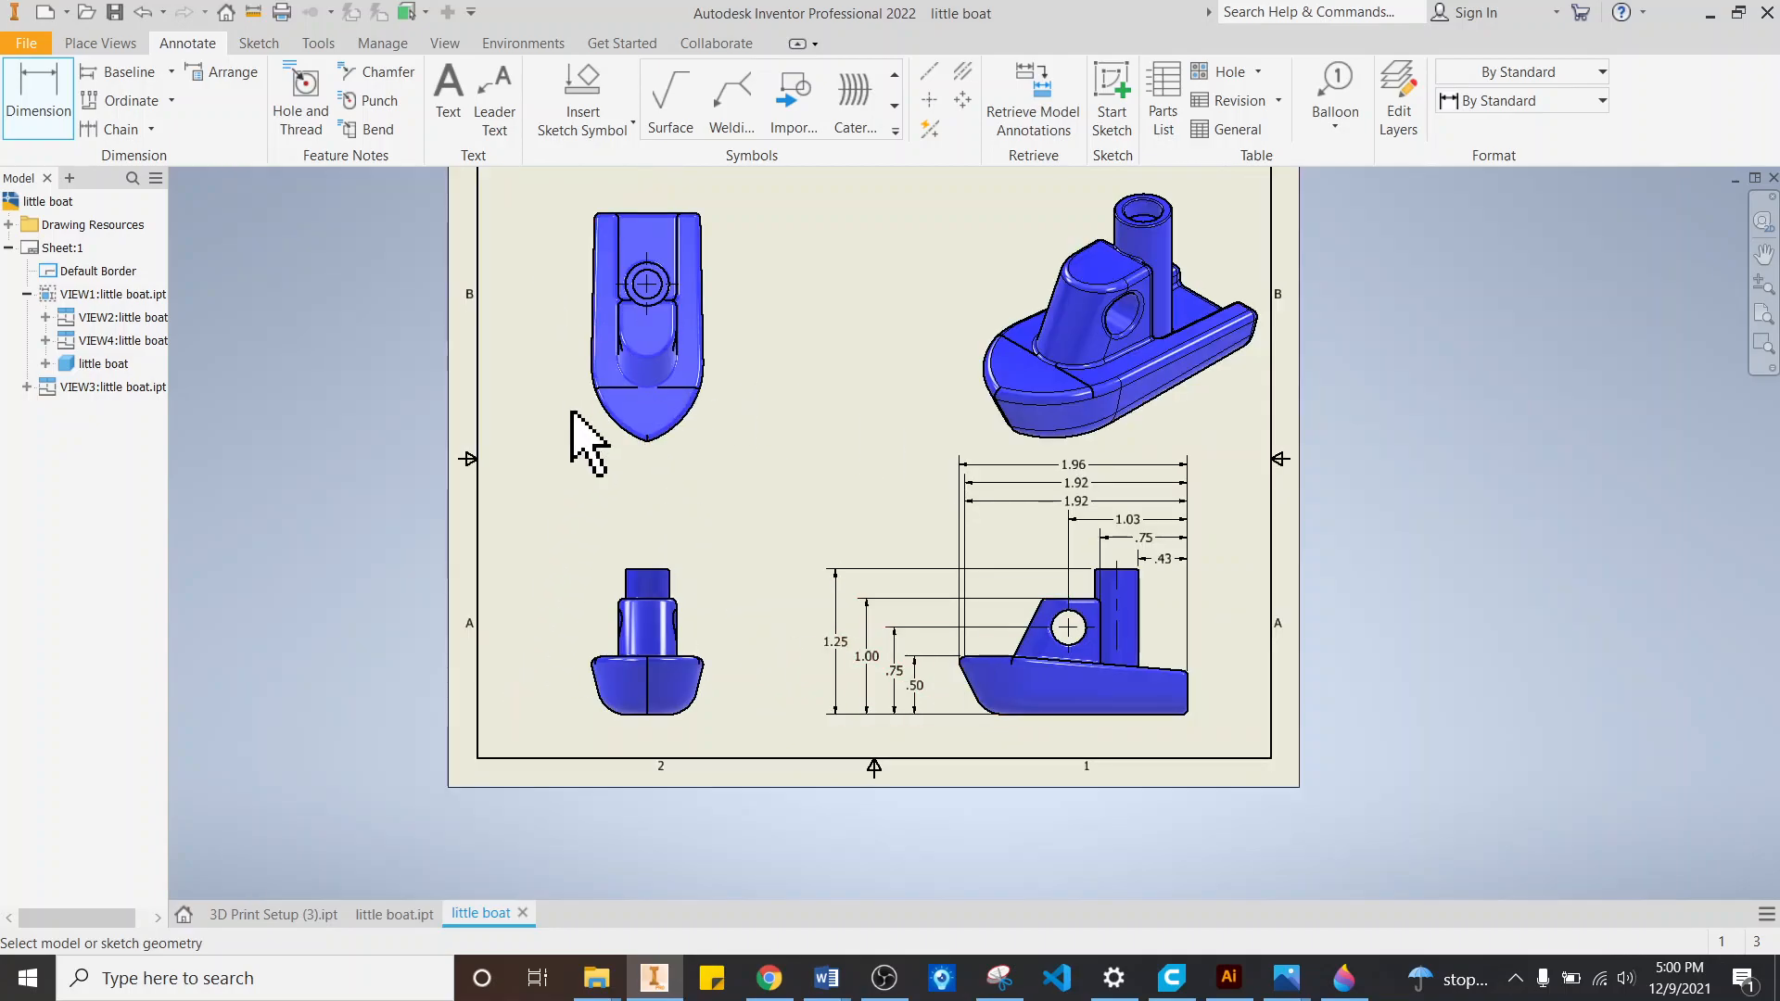
pyautogui.scroll(-2, 622, 635)
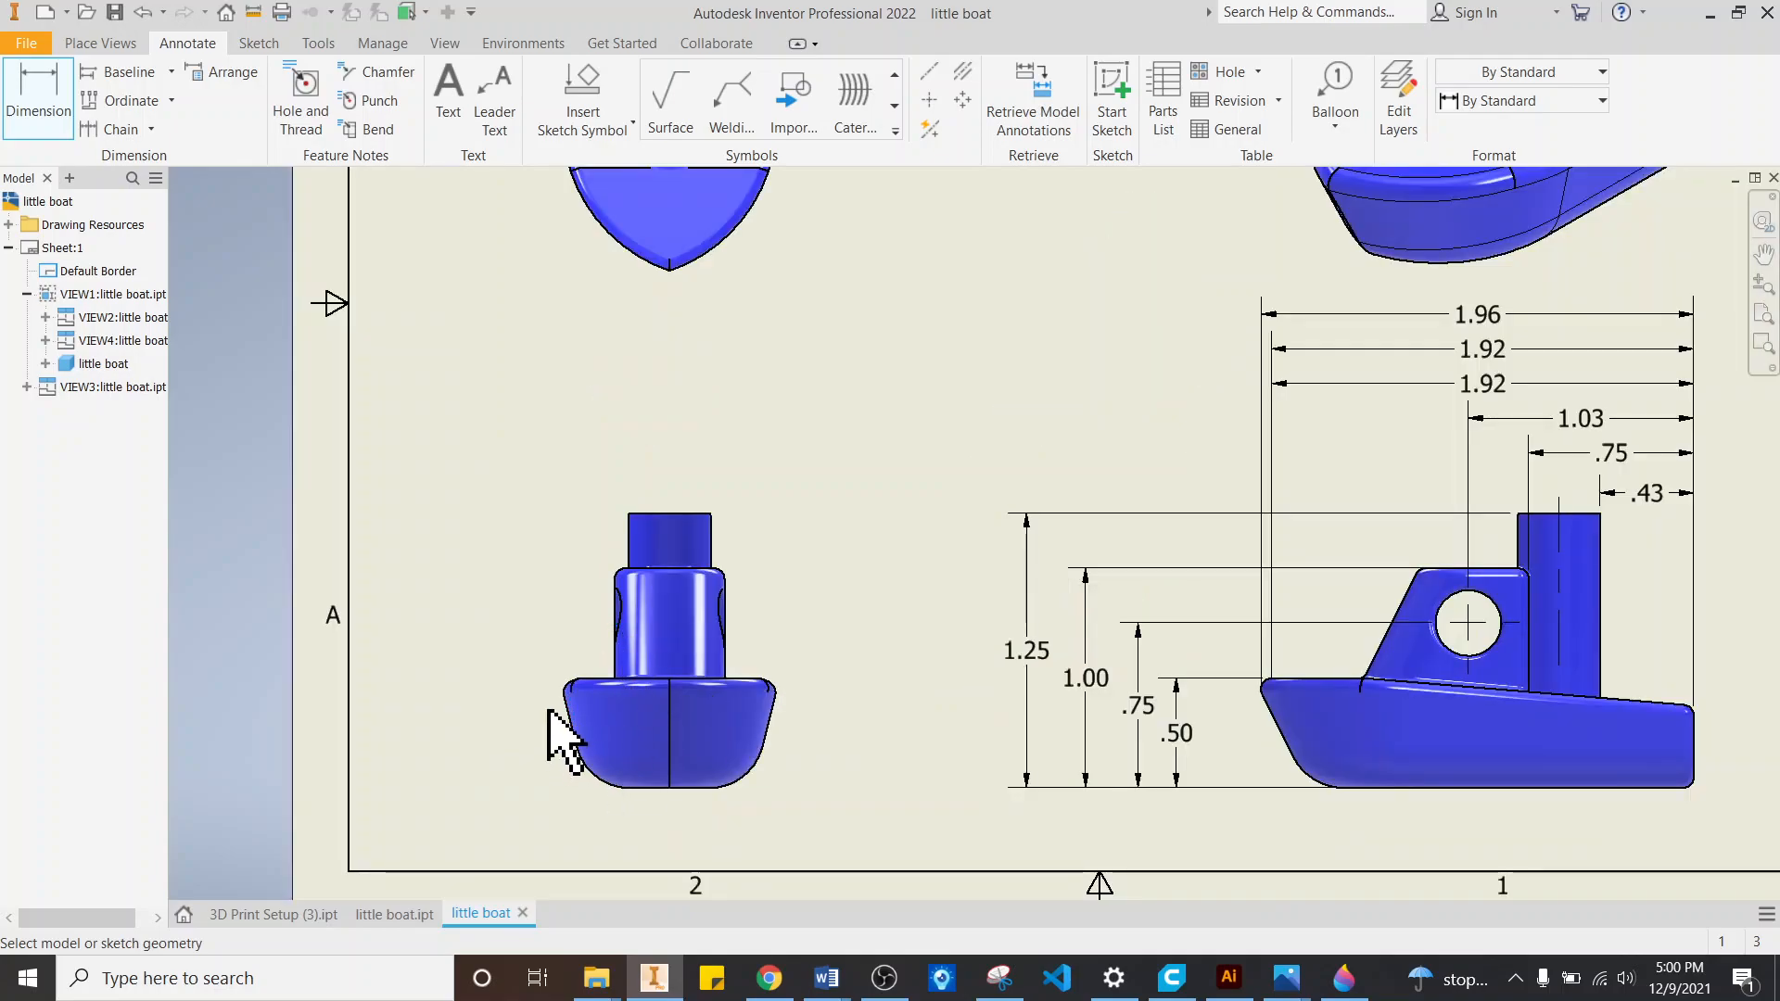
pyautogui.scroll(2, 824, 640)
pyautogui.scroll(-1, 742, 728)
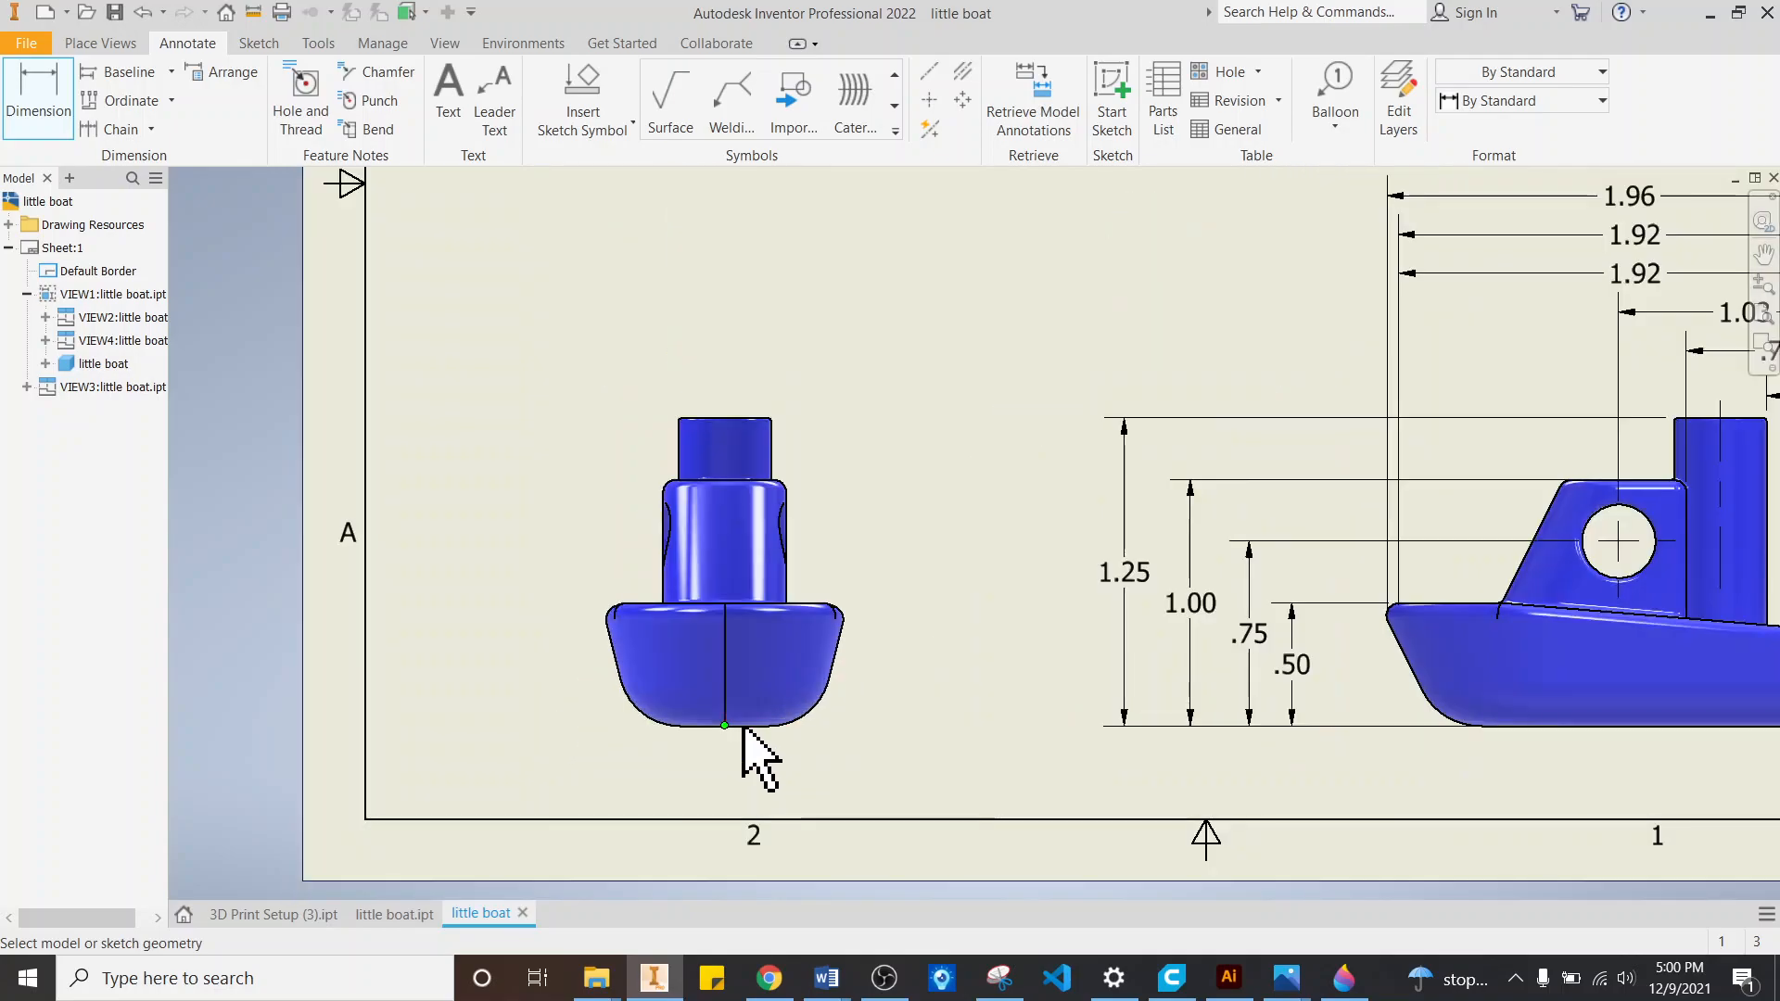
pyautogui.scroll(2, 811, 658)
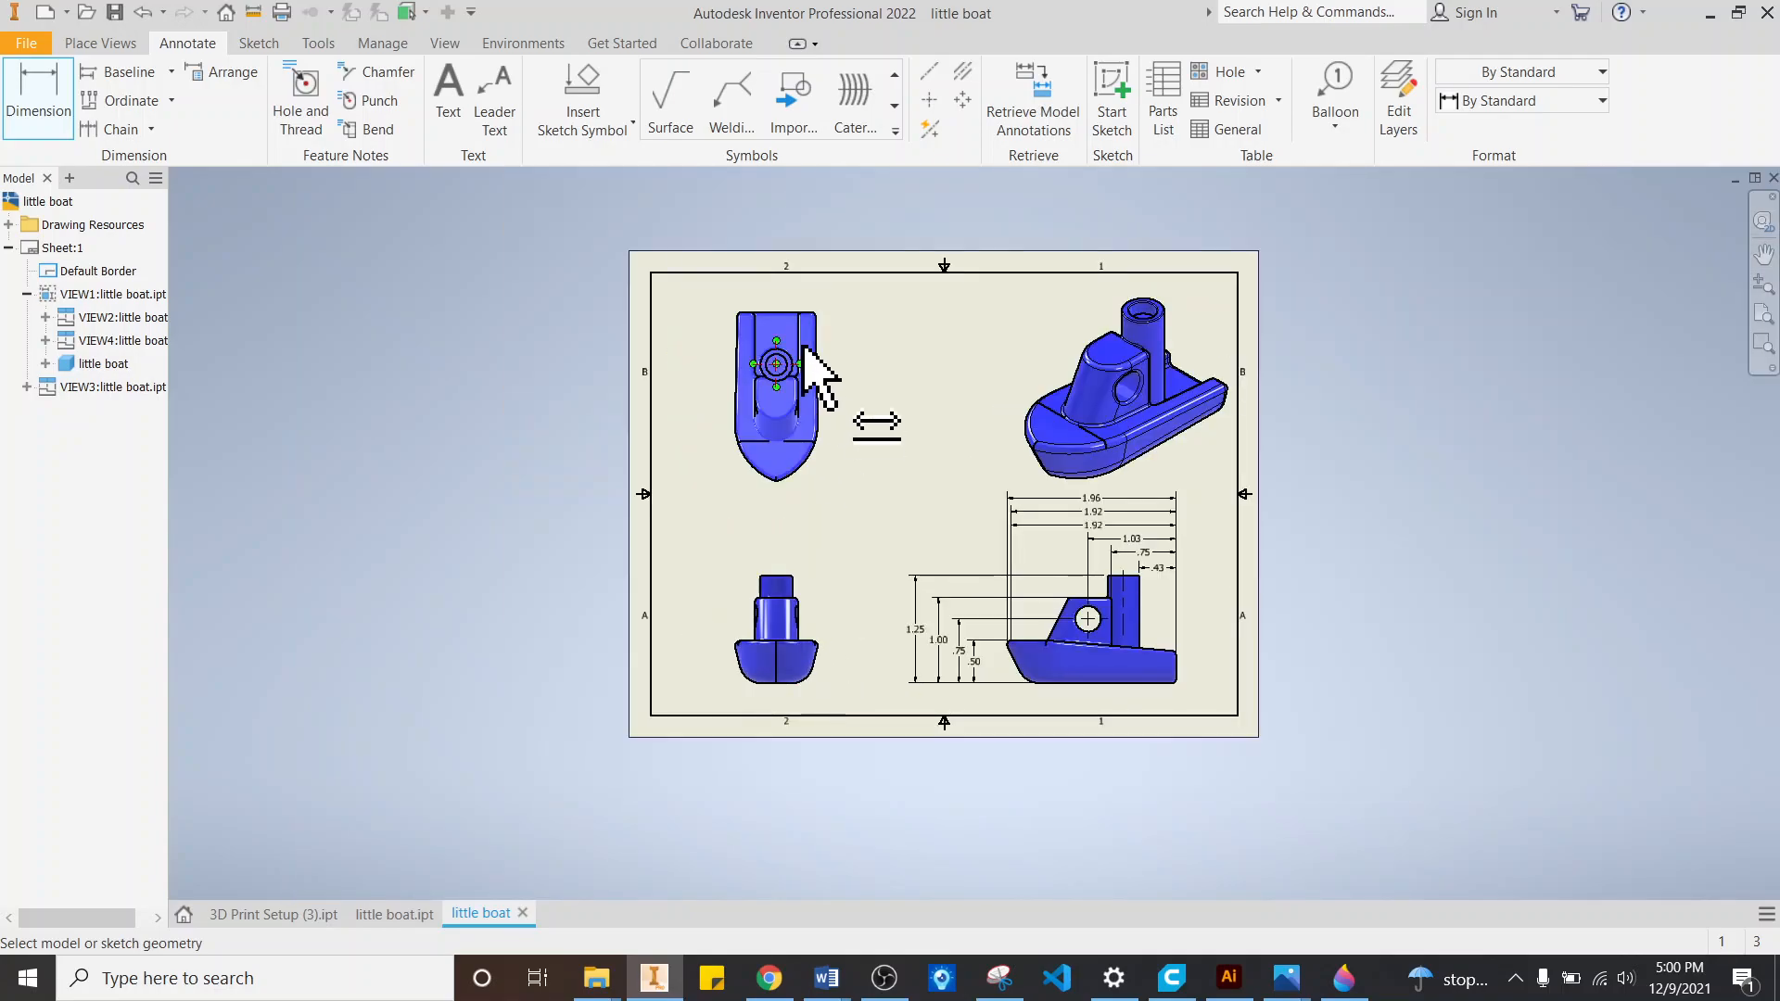
# Step: Dimension the hull's width at the stern above the top view, keeping the default dimension text
pyautogui.scroll(-2, 823, 338)
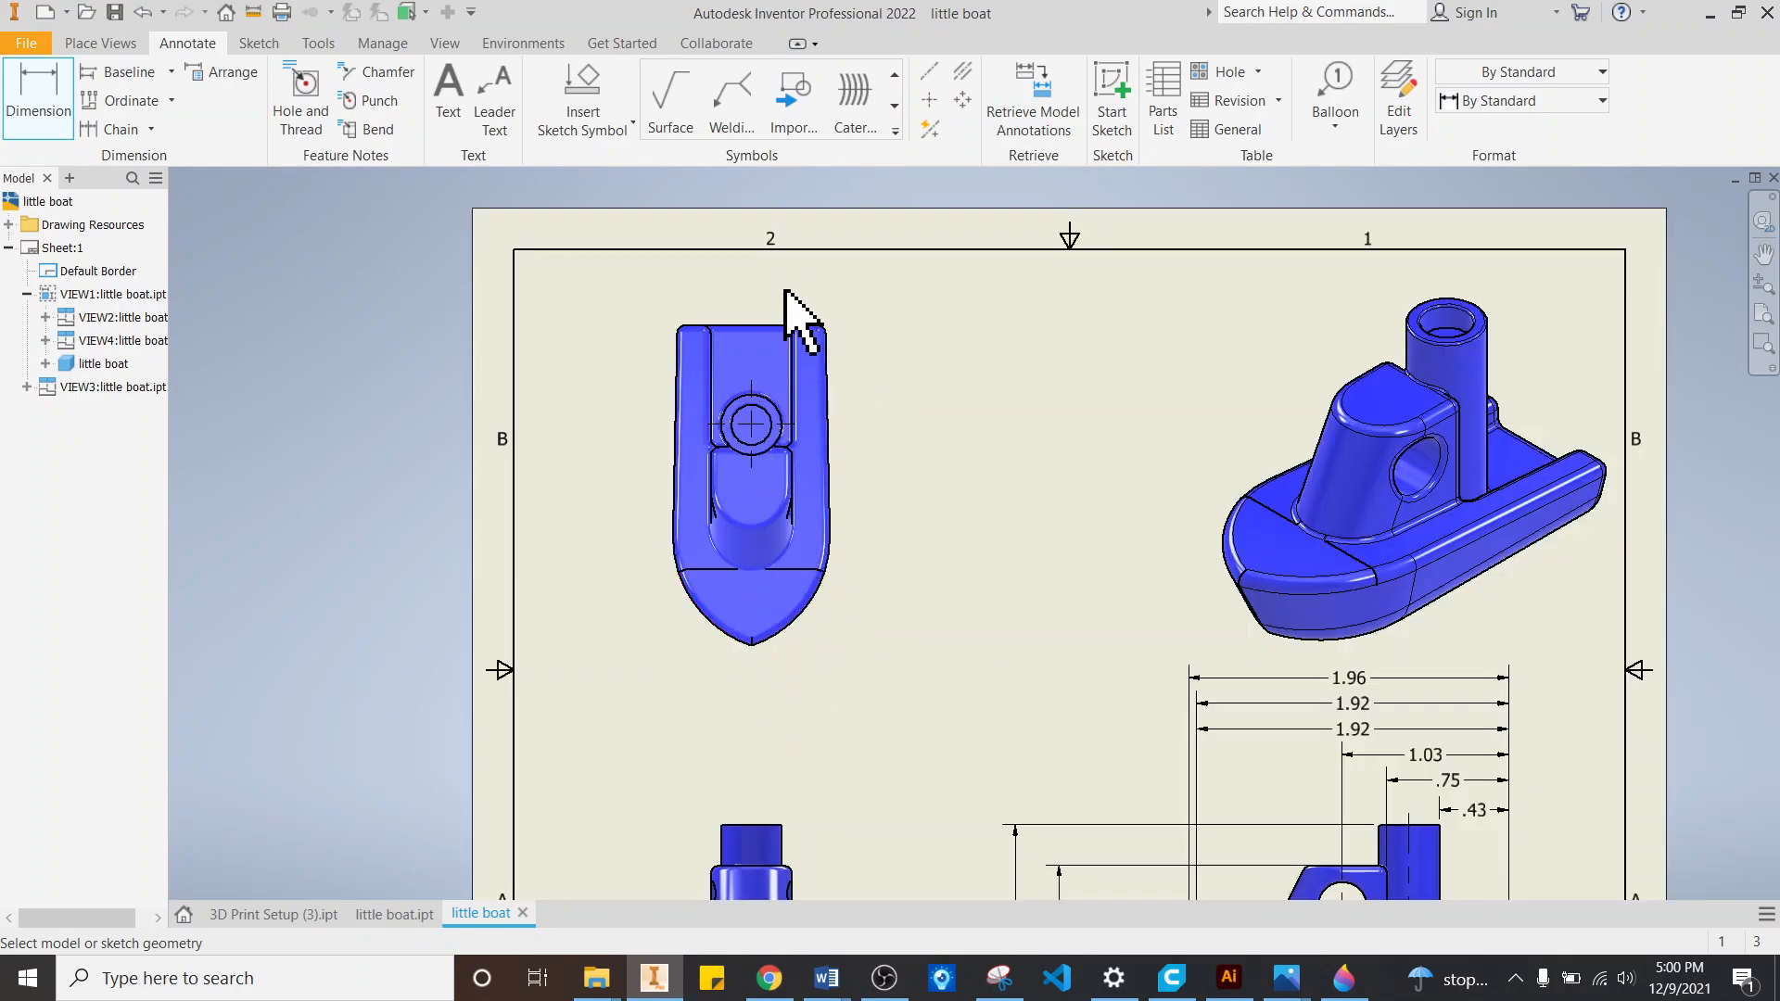
pyautogui.click(39, 97)
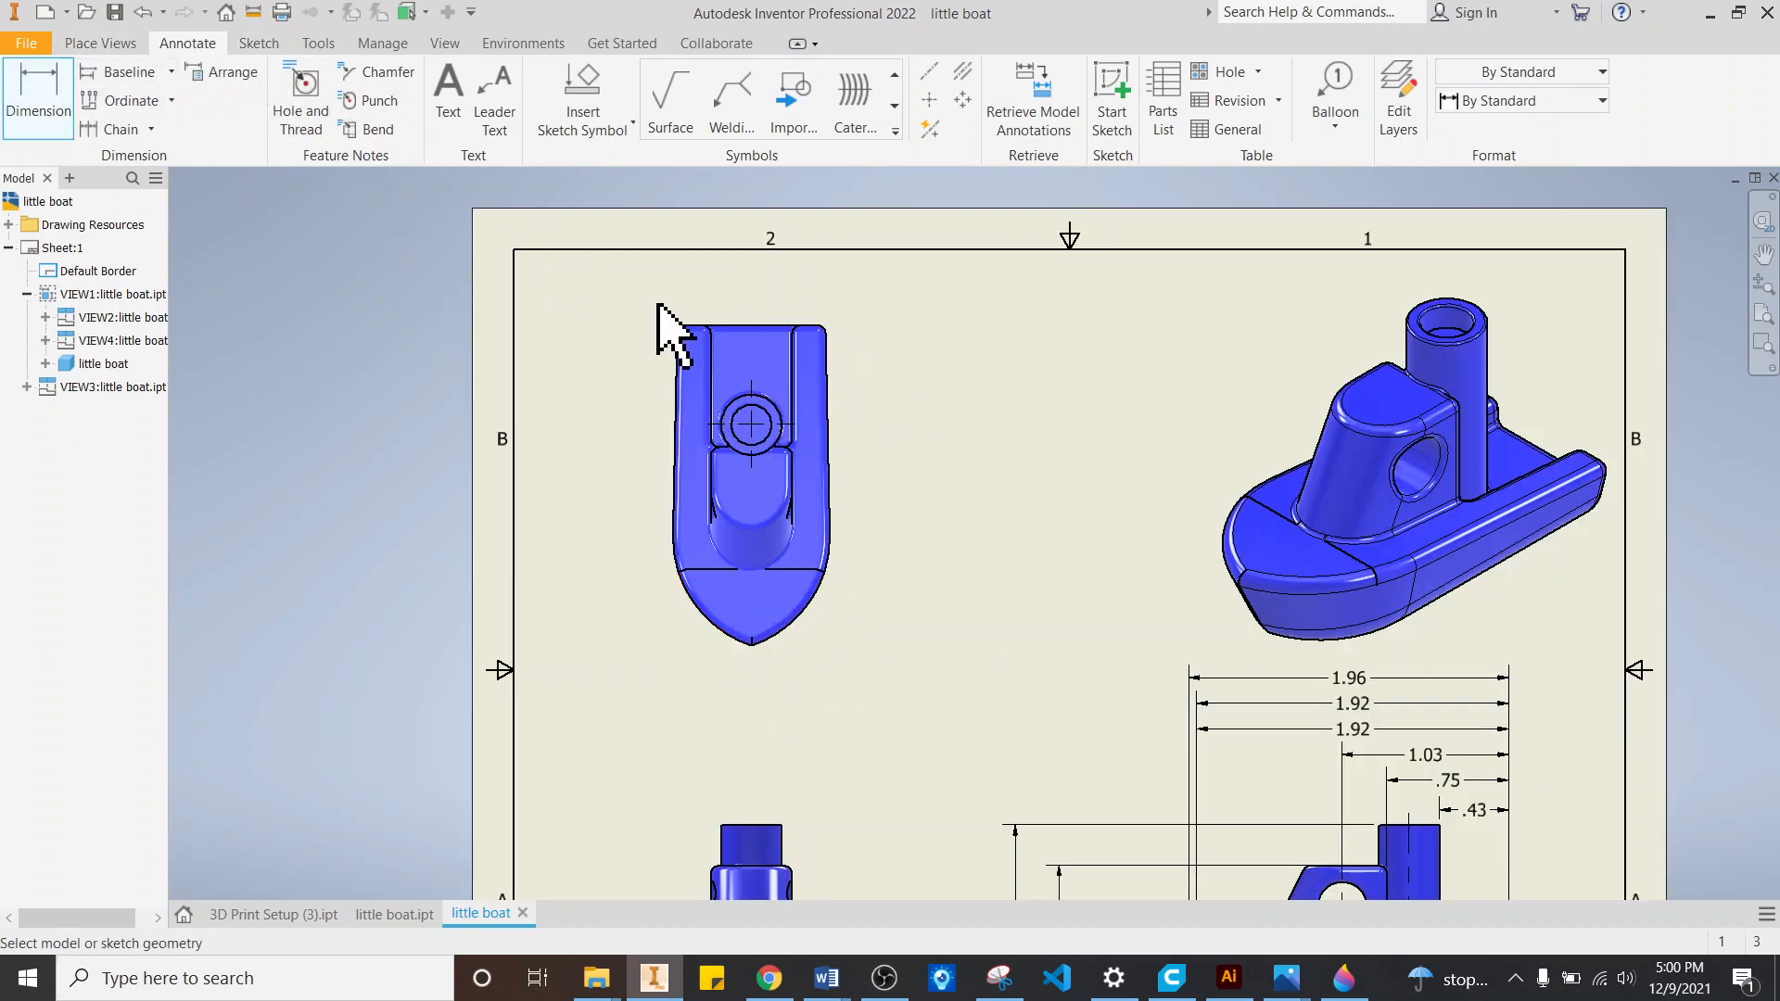
pyautogui.click(679, 357)
pyautogui.click(824, 334)
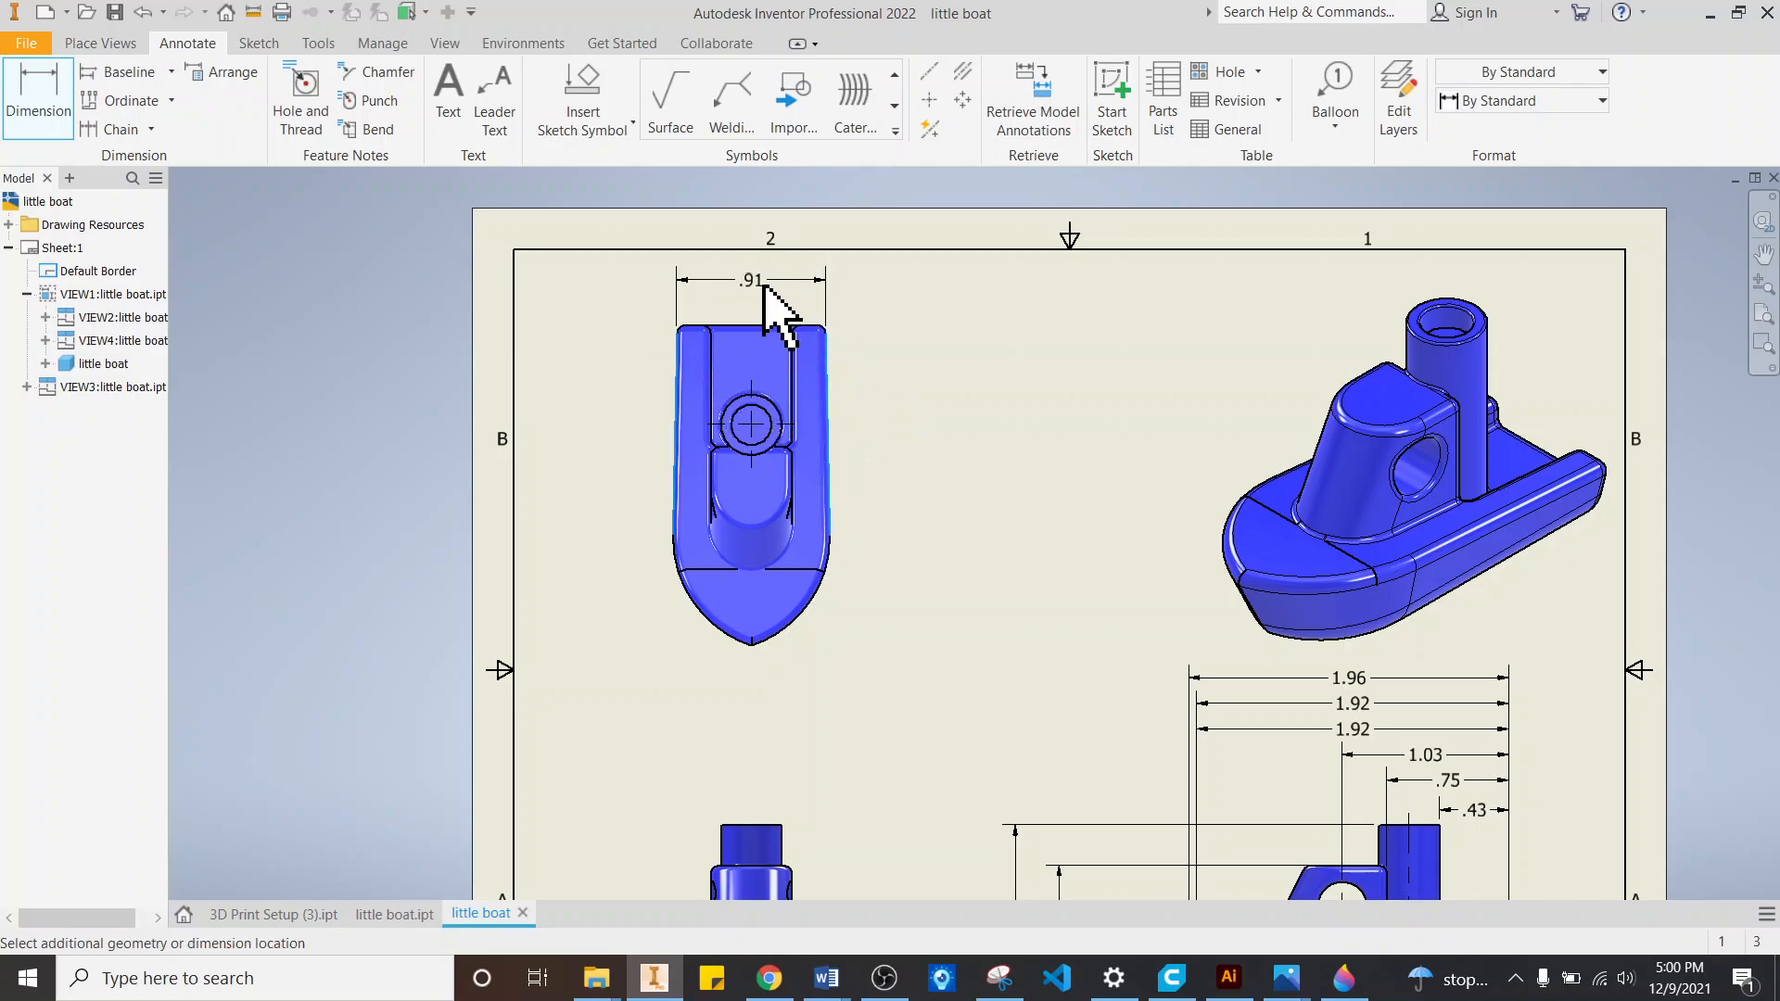
pyautogui.click(868, 325)
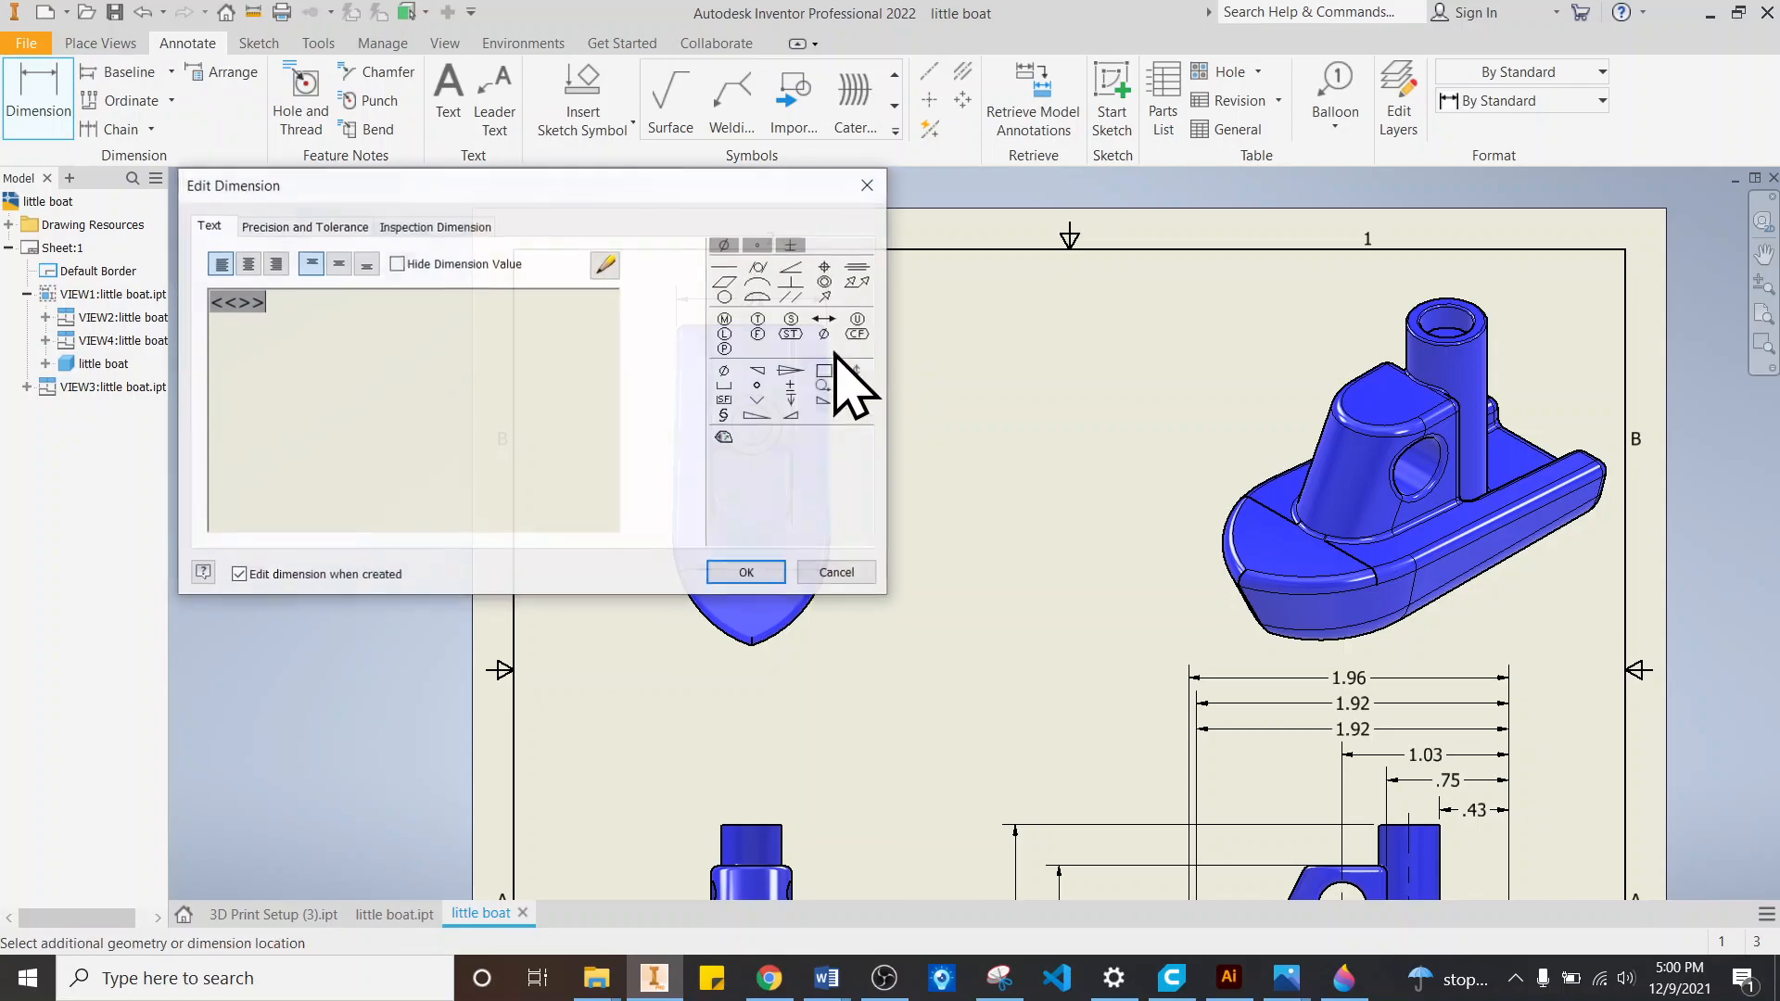
pyautogui.click(737, 572)
pyautogui.click(28, 102)
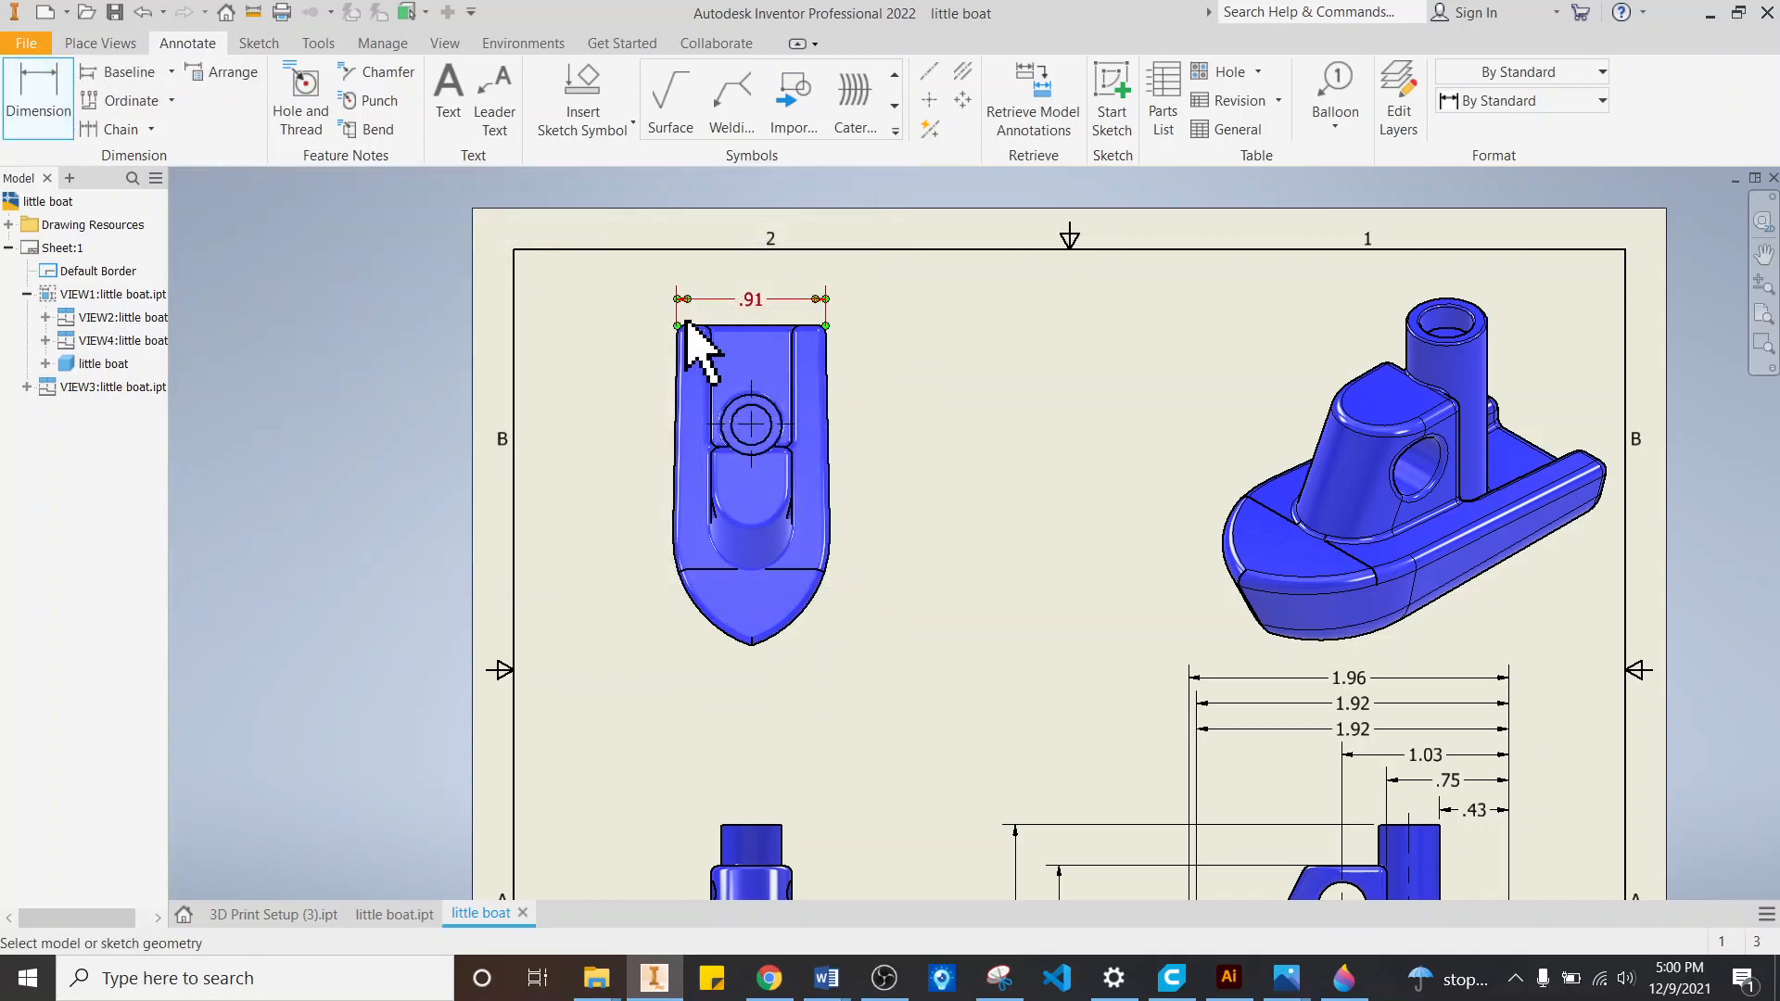
pyautogui.click(697, 361)
pyautogui.press('Escape')
# Step: Dimension the hull's maximum width below the top view, keeping the default dimension text
pyautogui.click(37, 97)
pyautogui.click(676, 546)
pyautogui.click(830, 537)
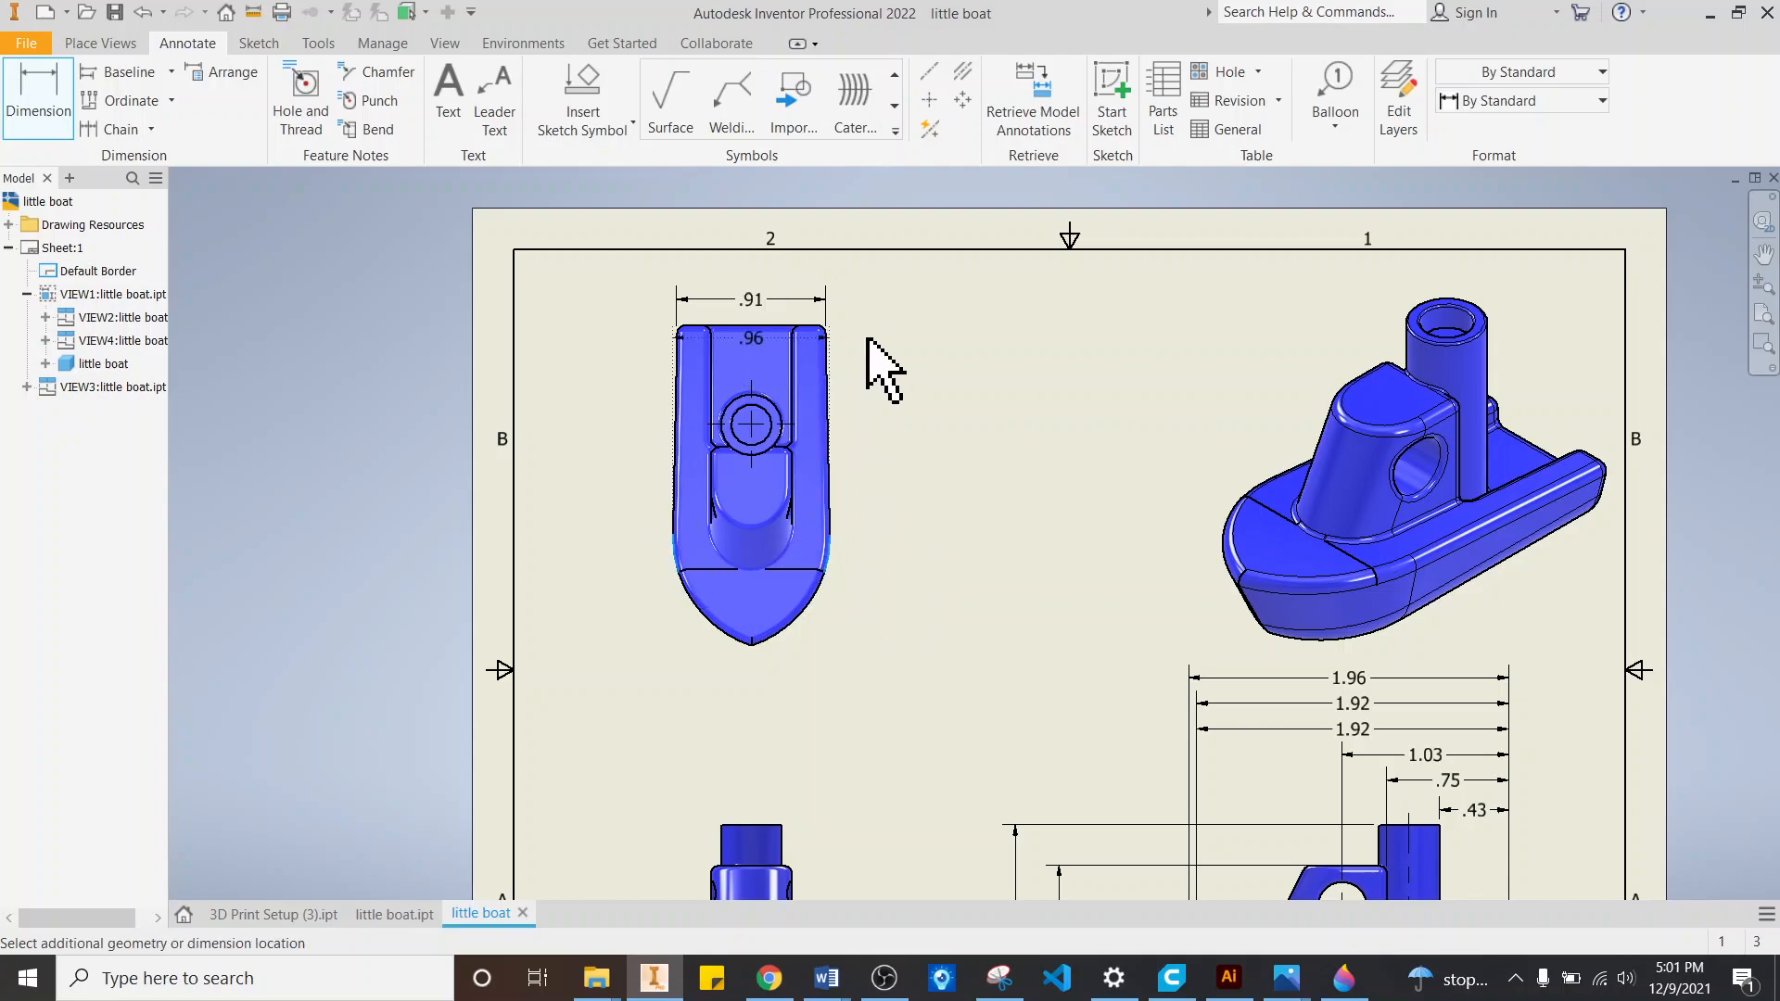
pyautogui.click(774, 719)
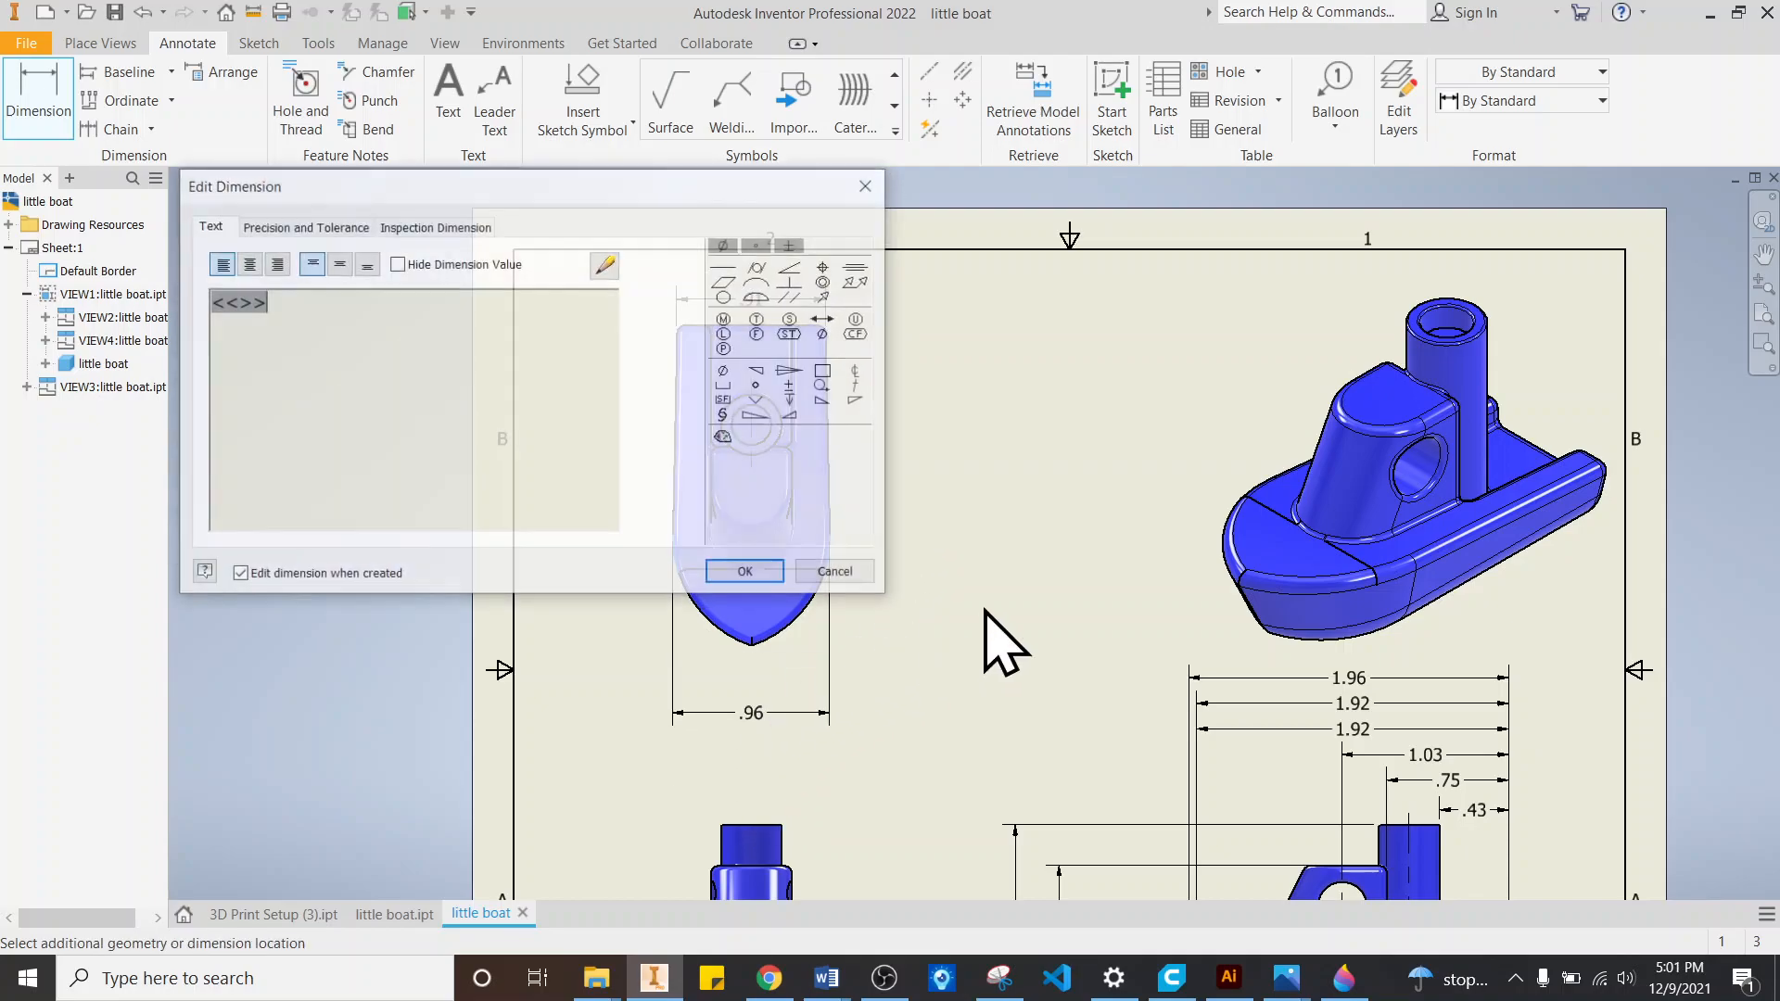
pyautogui.click(742, 574)
pyautogui.rightClick(992, 313)
pyautogui.click(1045, 304)
# Step: Move the stern width dimension below the top view, between the bow and the maximum width dimension
pyautogui.moveTo(760, 299); pyautogui.dragTo(755, 684)
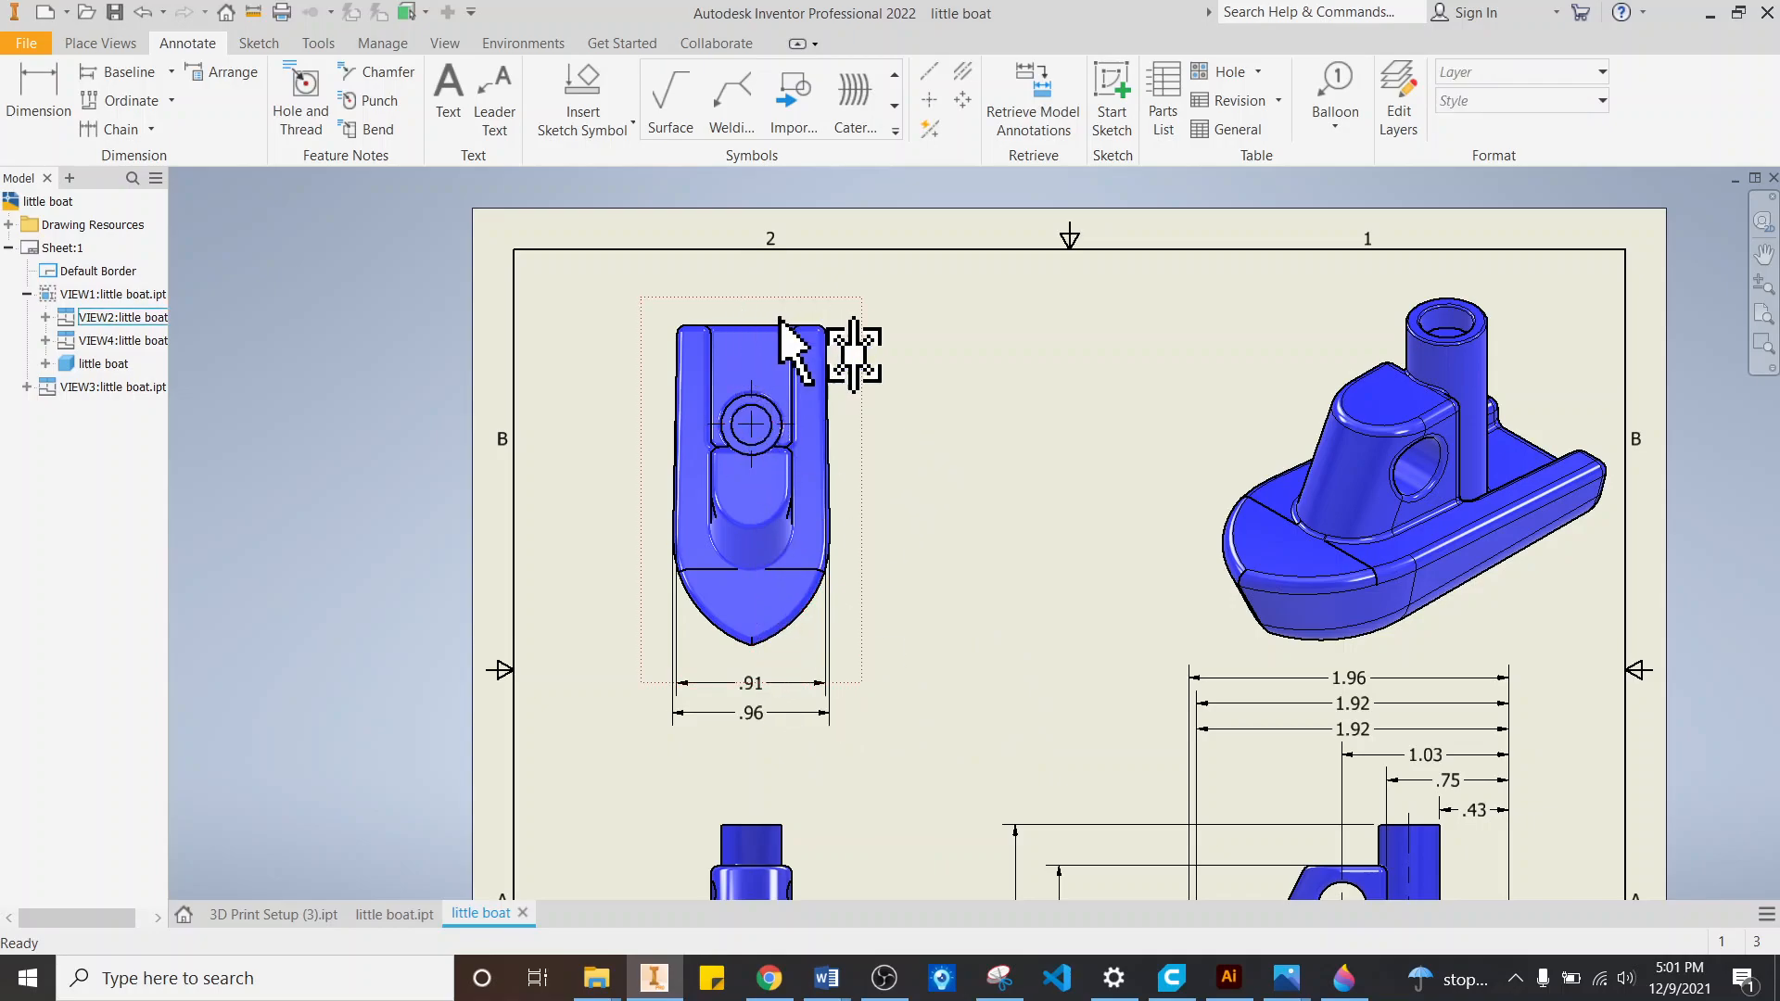
pyautogui.scroll(3, 806, 579)
pyautogui.scroll(-3, 807, 594)
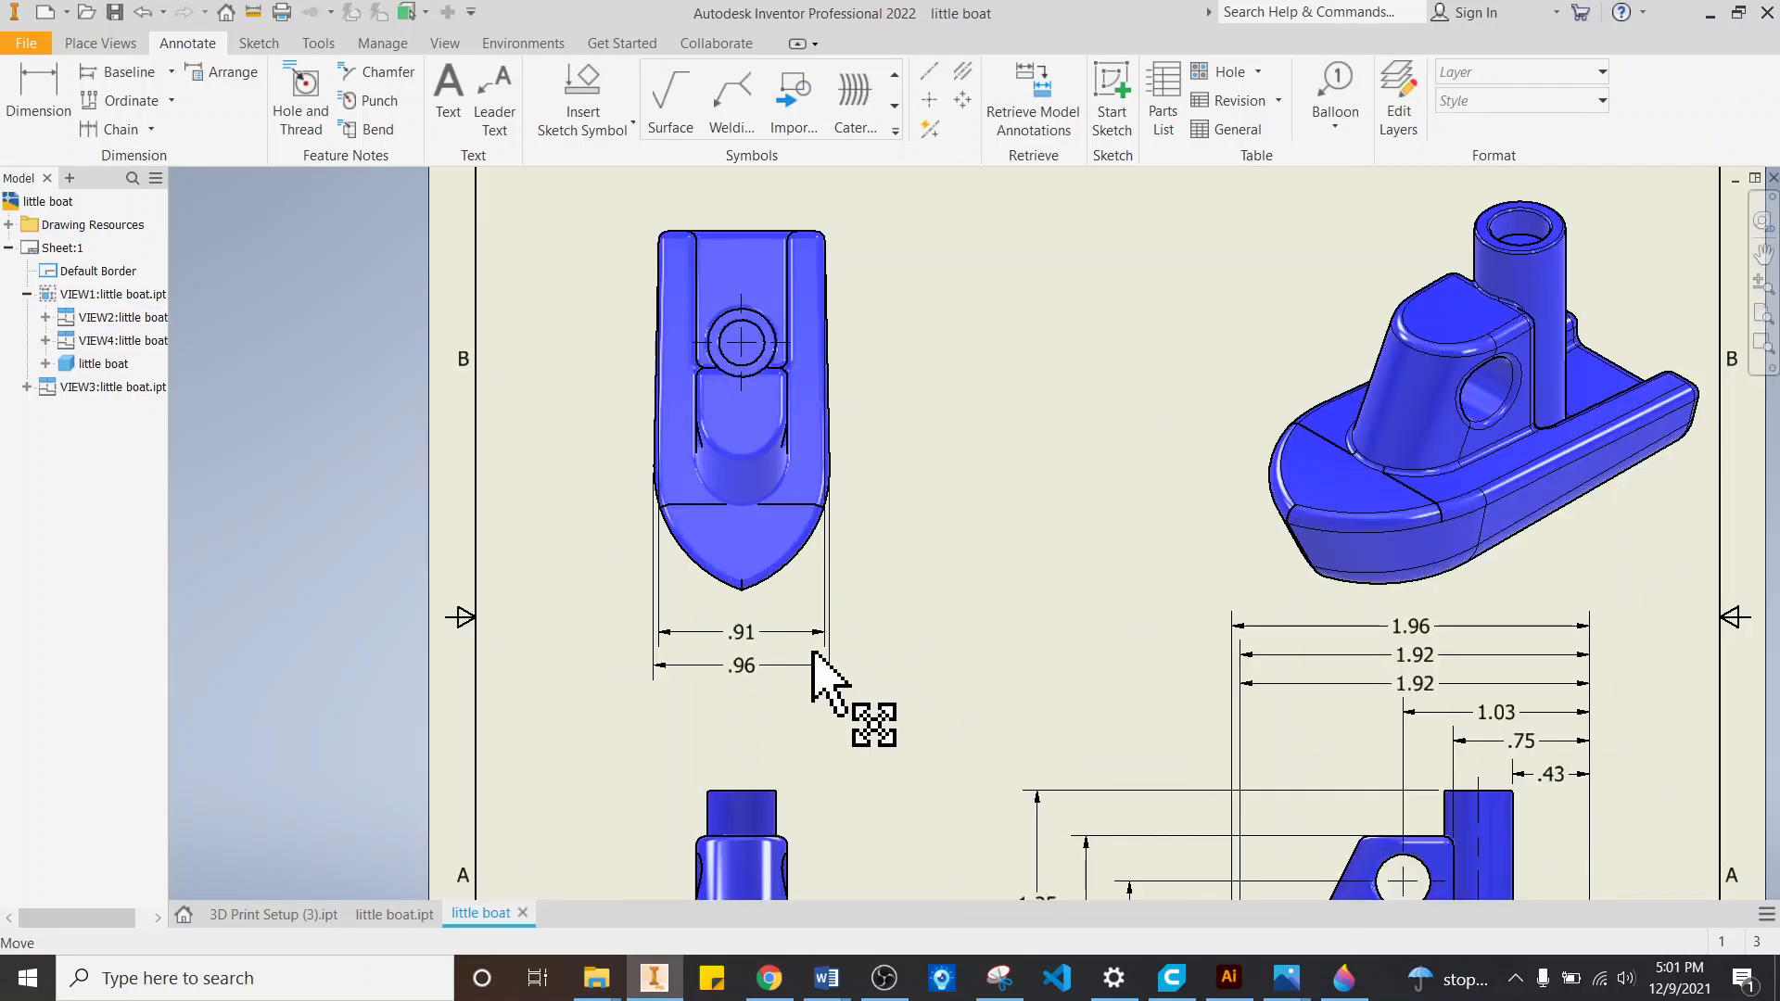
pyautogui.scroll(3, 735, 457)
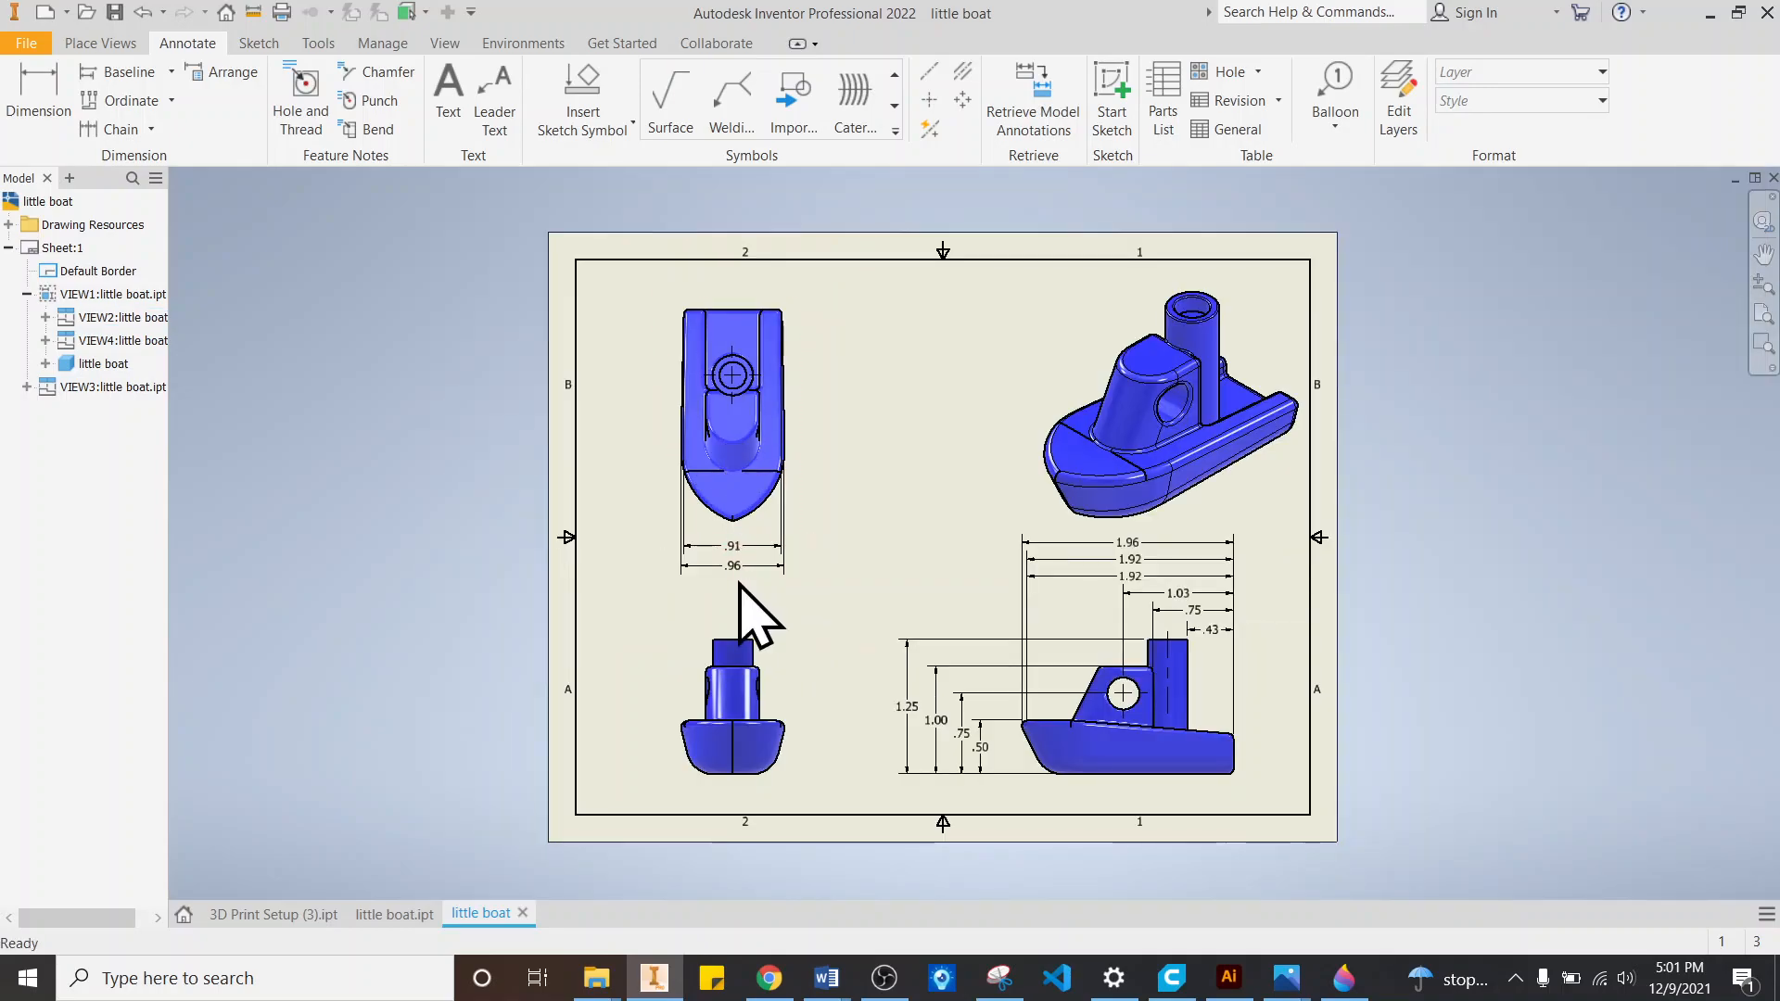
pyautogui.scroll(-3, 721, 764)
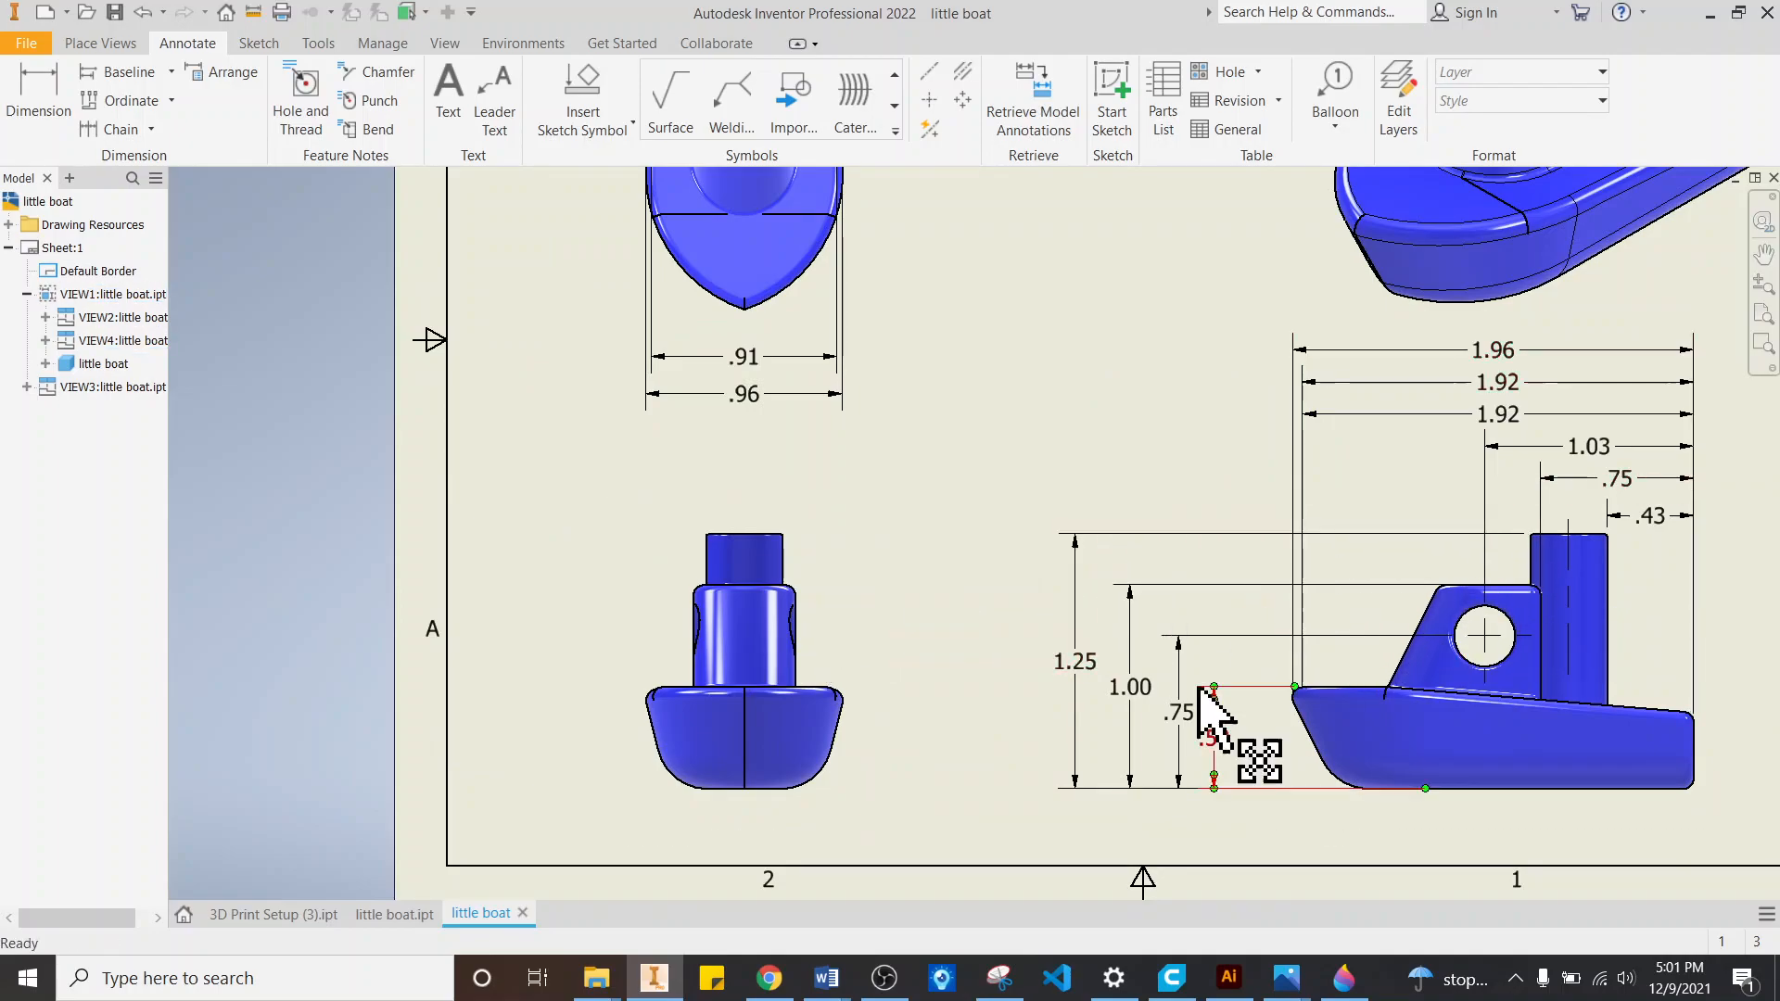
pyautogui.scroll(3, 867, 660)
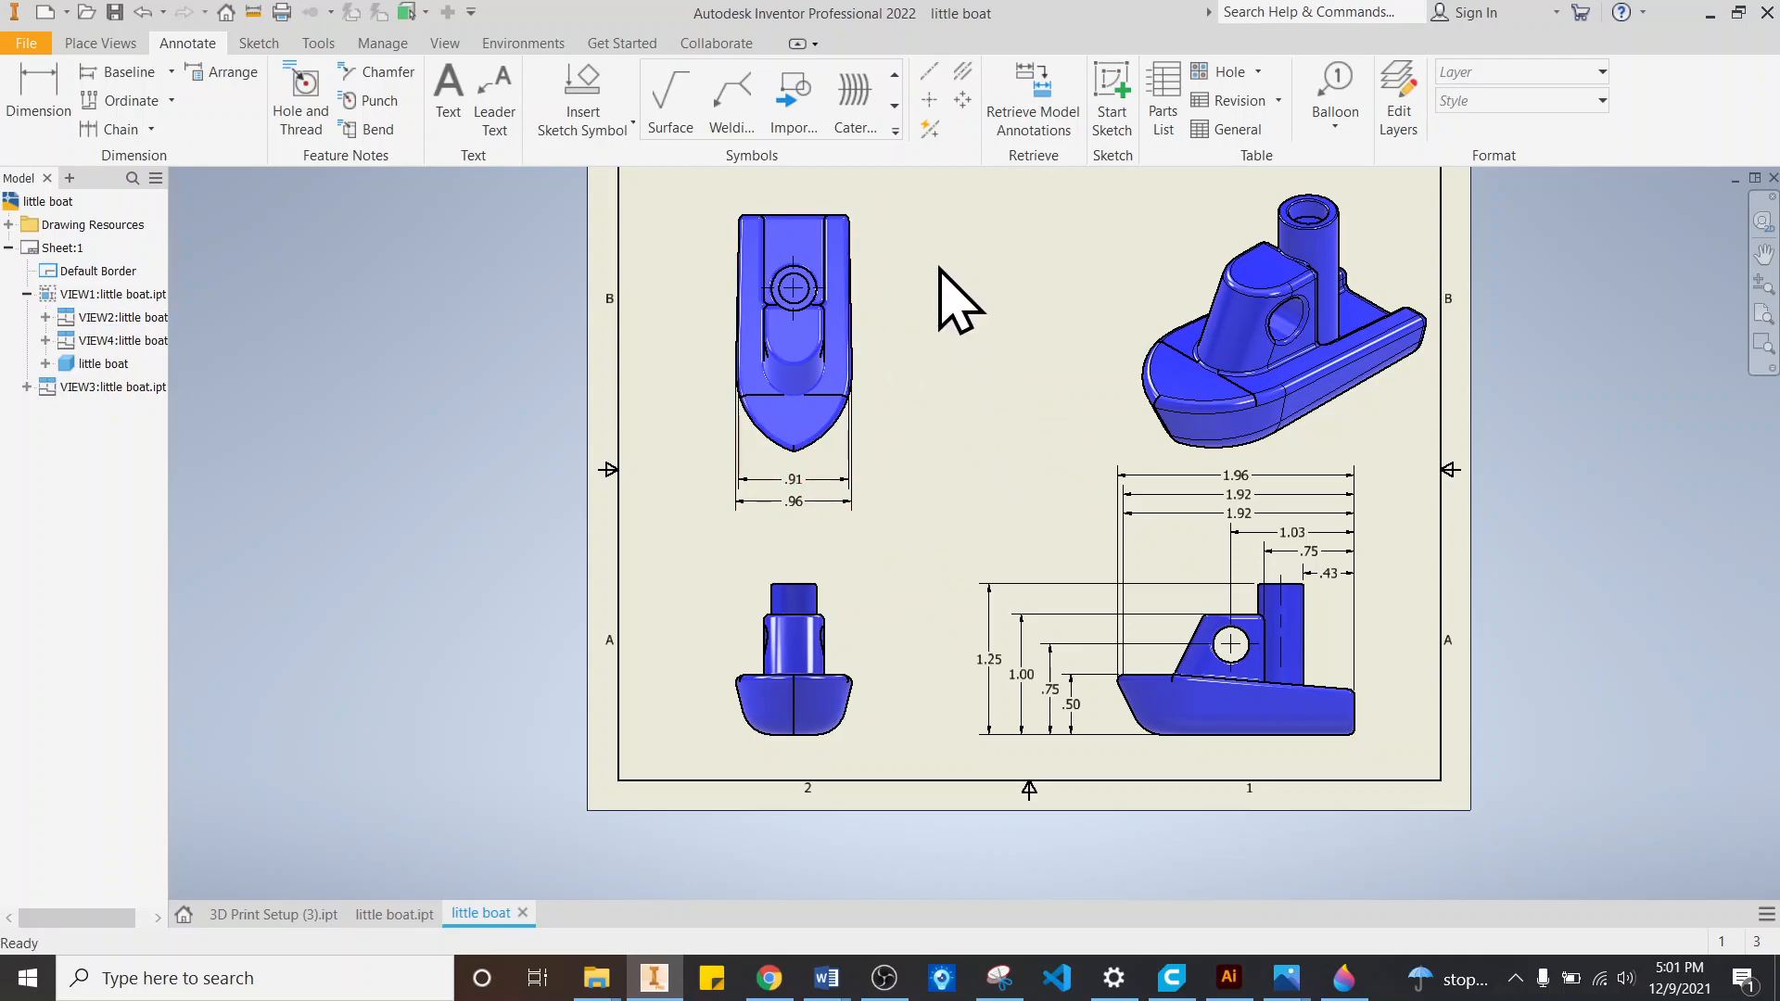
# Step: Dimension the diameter of the funnel's outer circle beside the top view, keeping the default dimension text
pyautogui.click(42, 97)
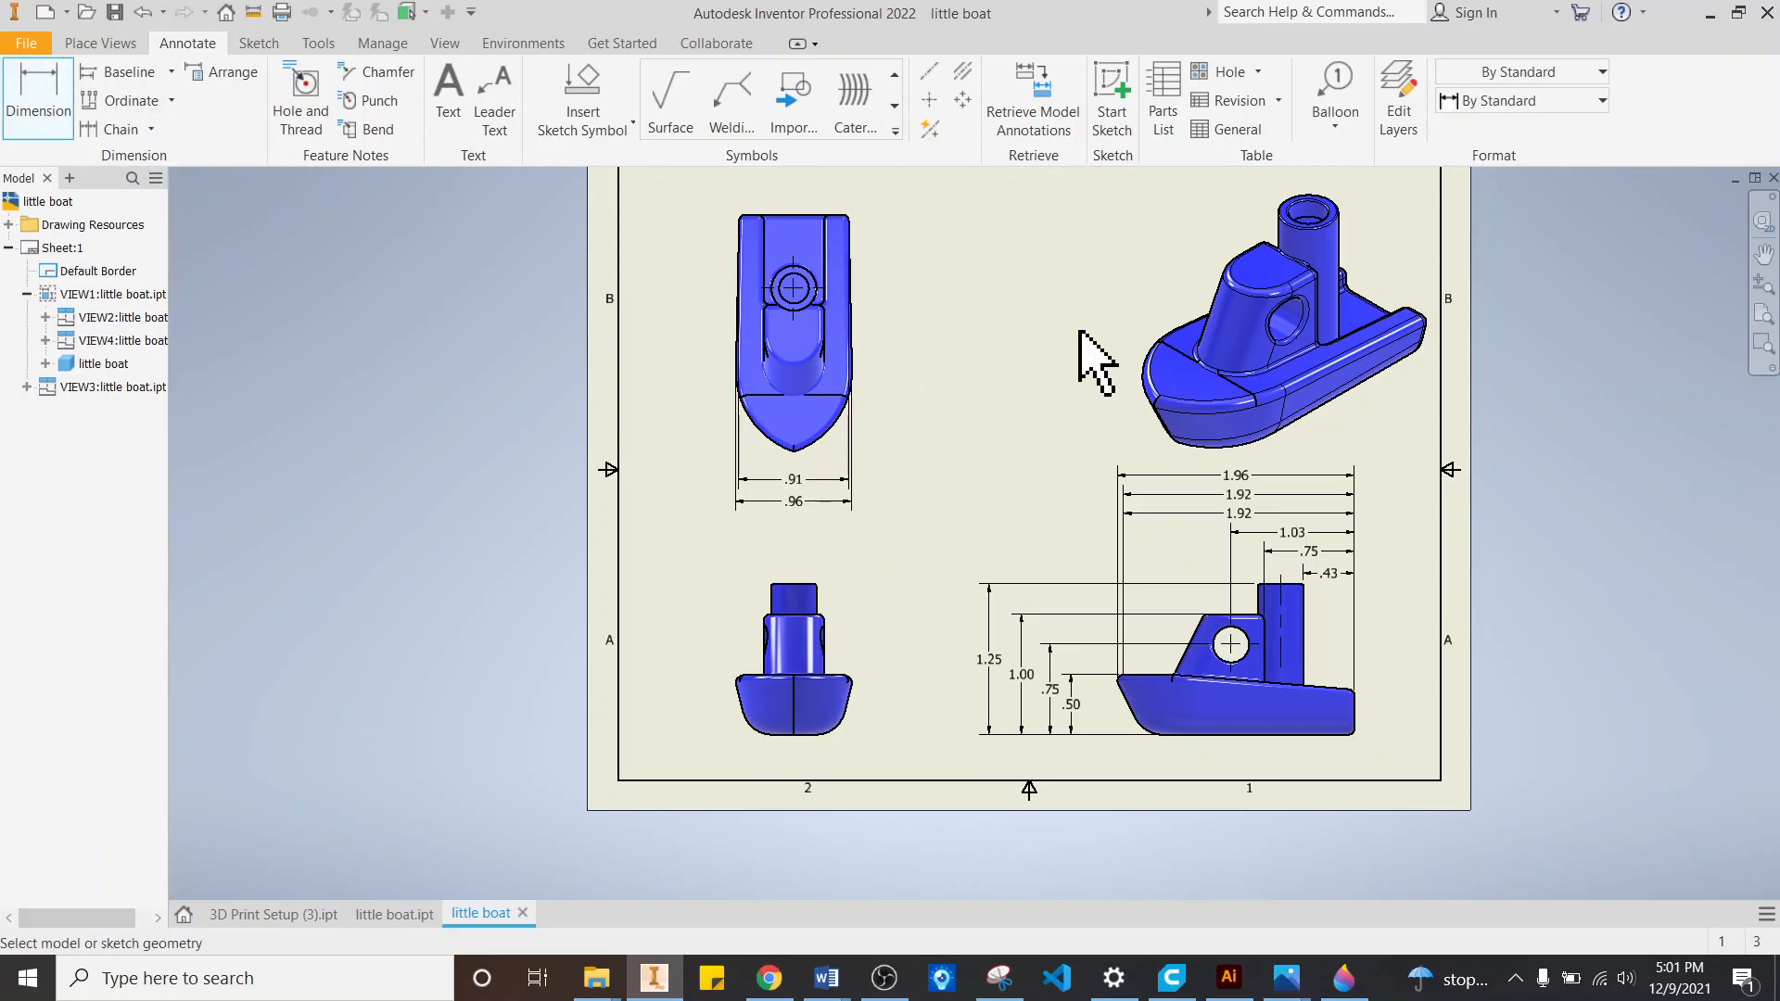
pyautogui.scroll(3, 845, 259)
pyautogui.scroll(3, 786, 302)
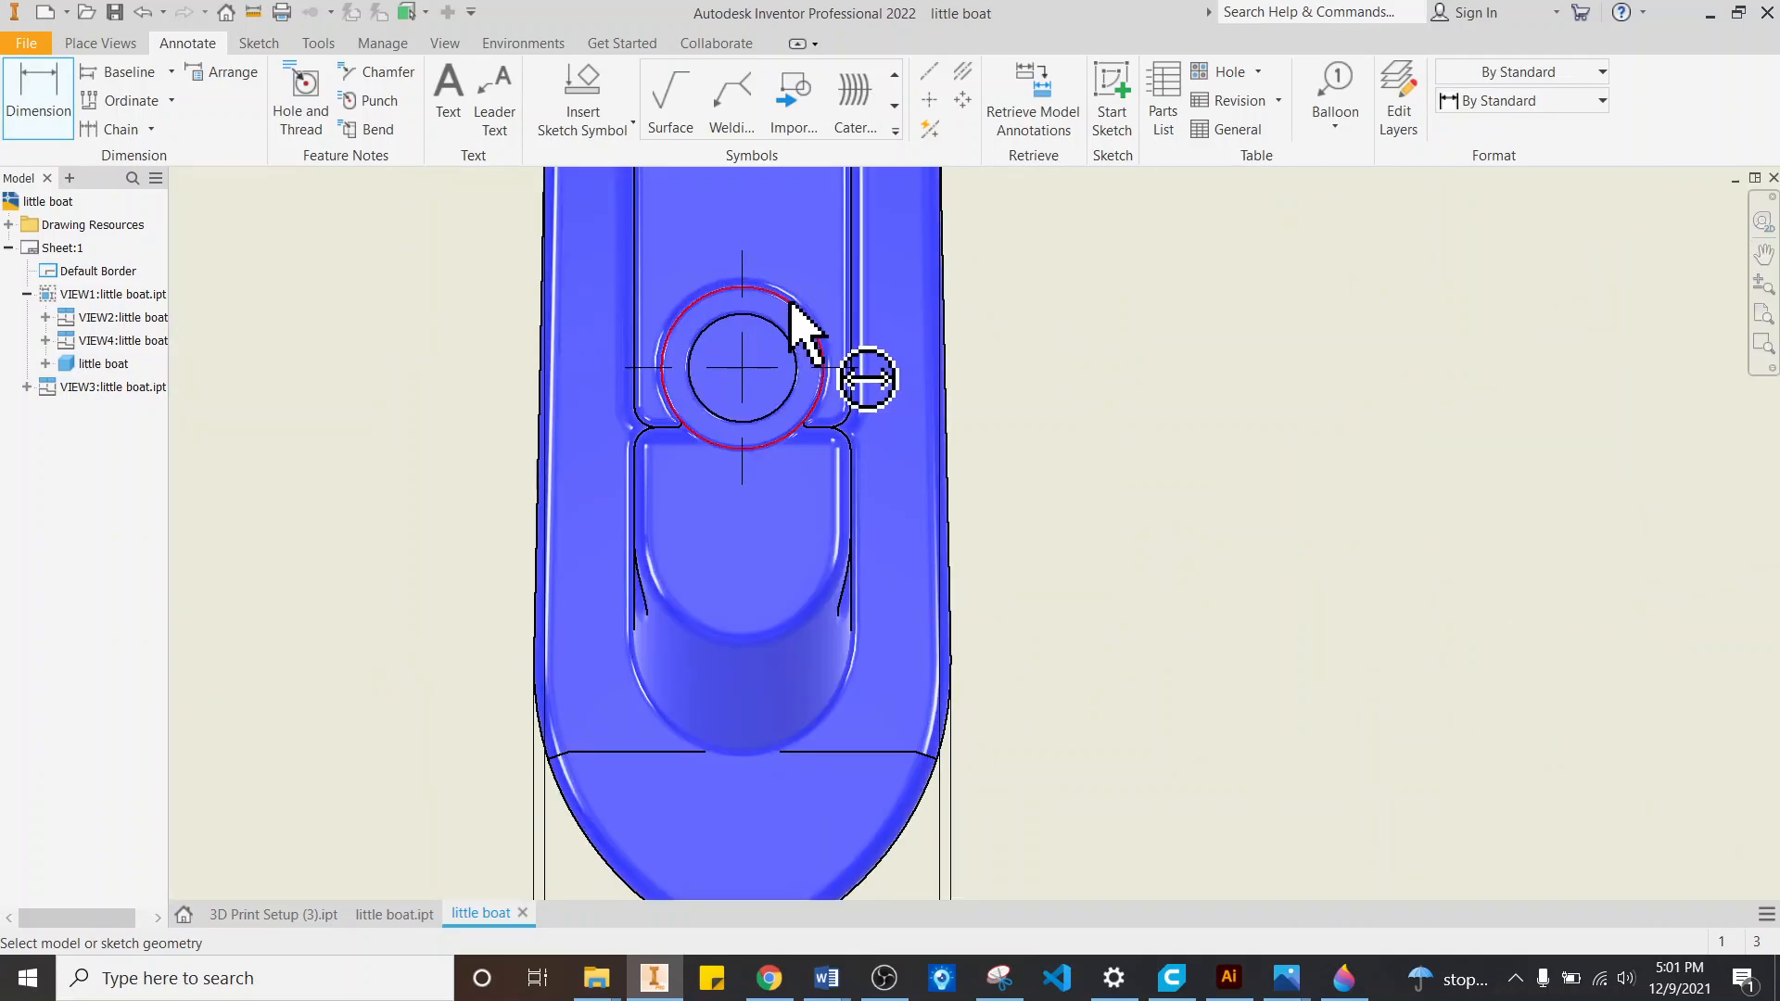
pyautogui.click(790, 304)
pyautogui.click(1074, 248)
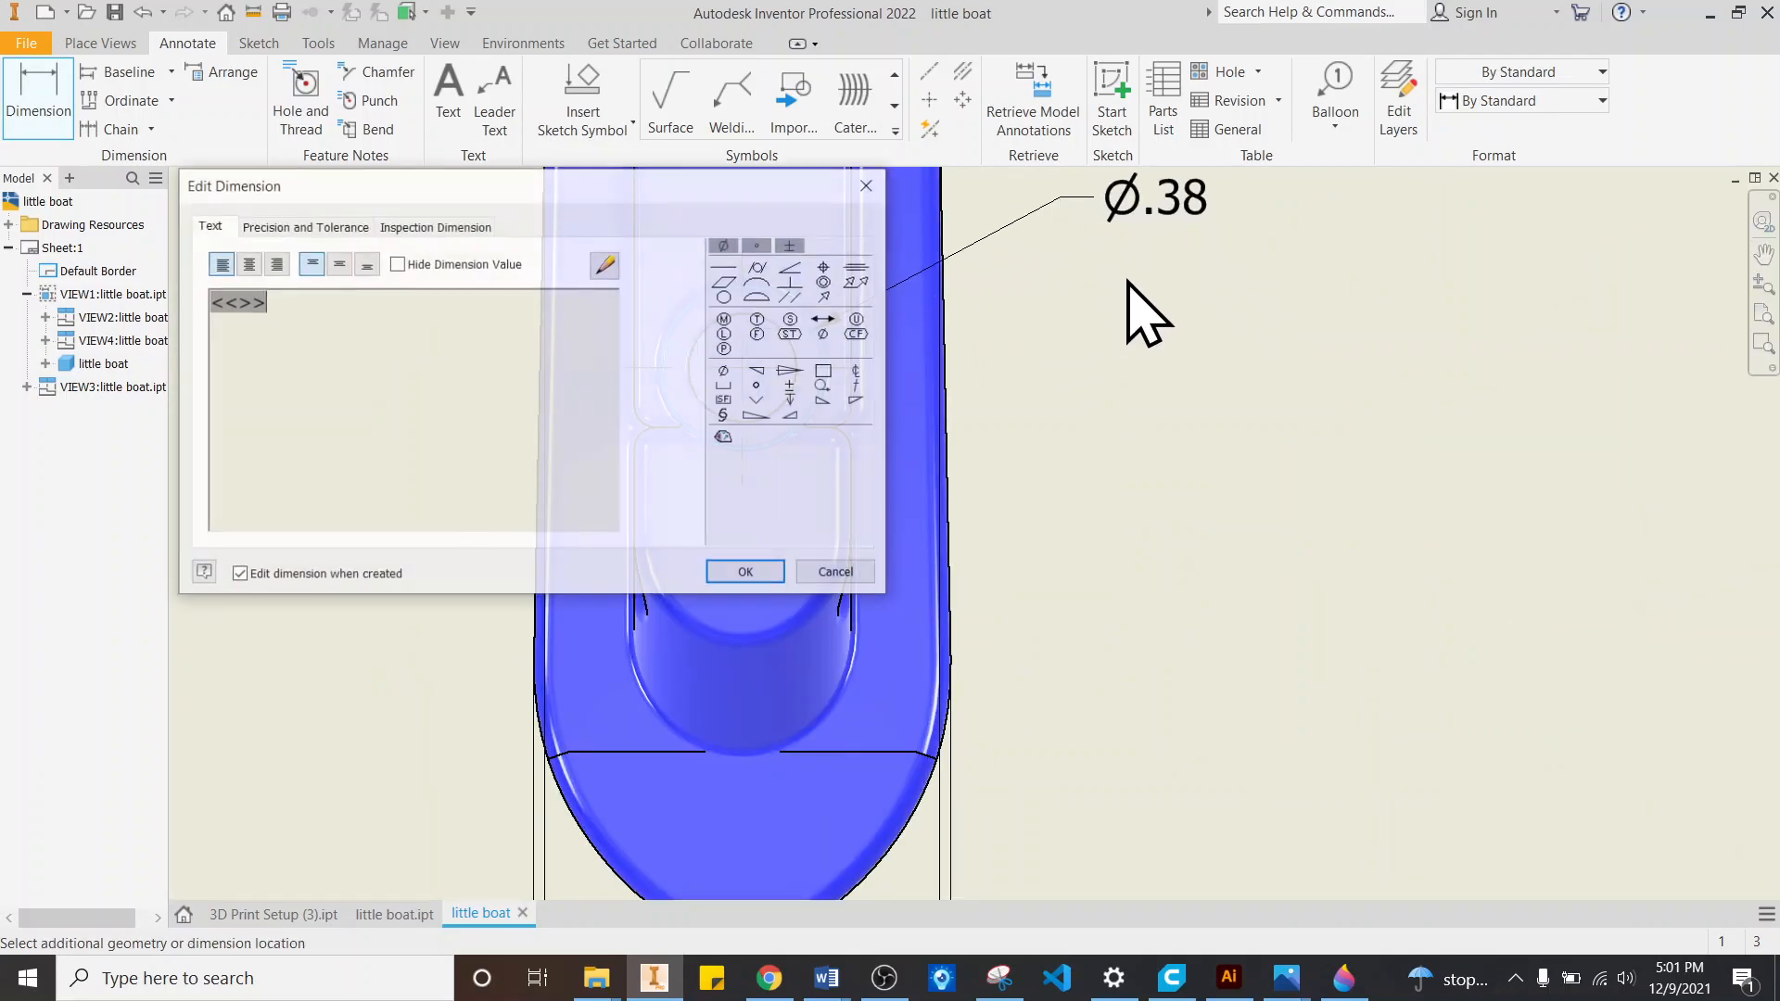
pyautogui.click(756, 569)
# Step: Dimension the diameter of the funnel's inner circle just below the outer diameter dimension, keeping the default text
pyautogui.click(798, 366)
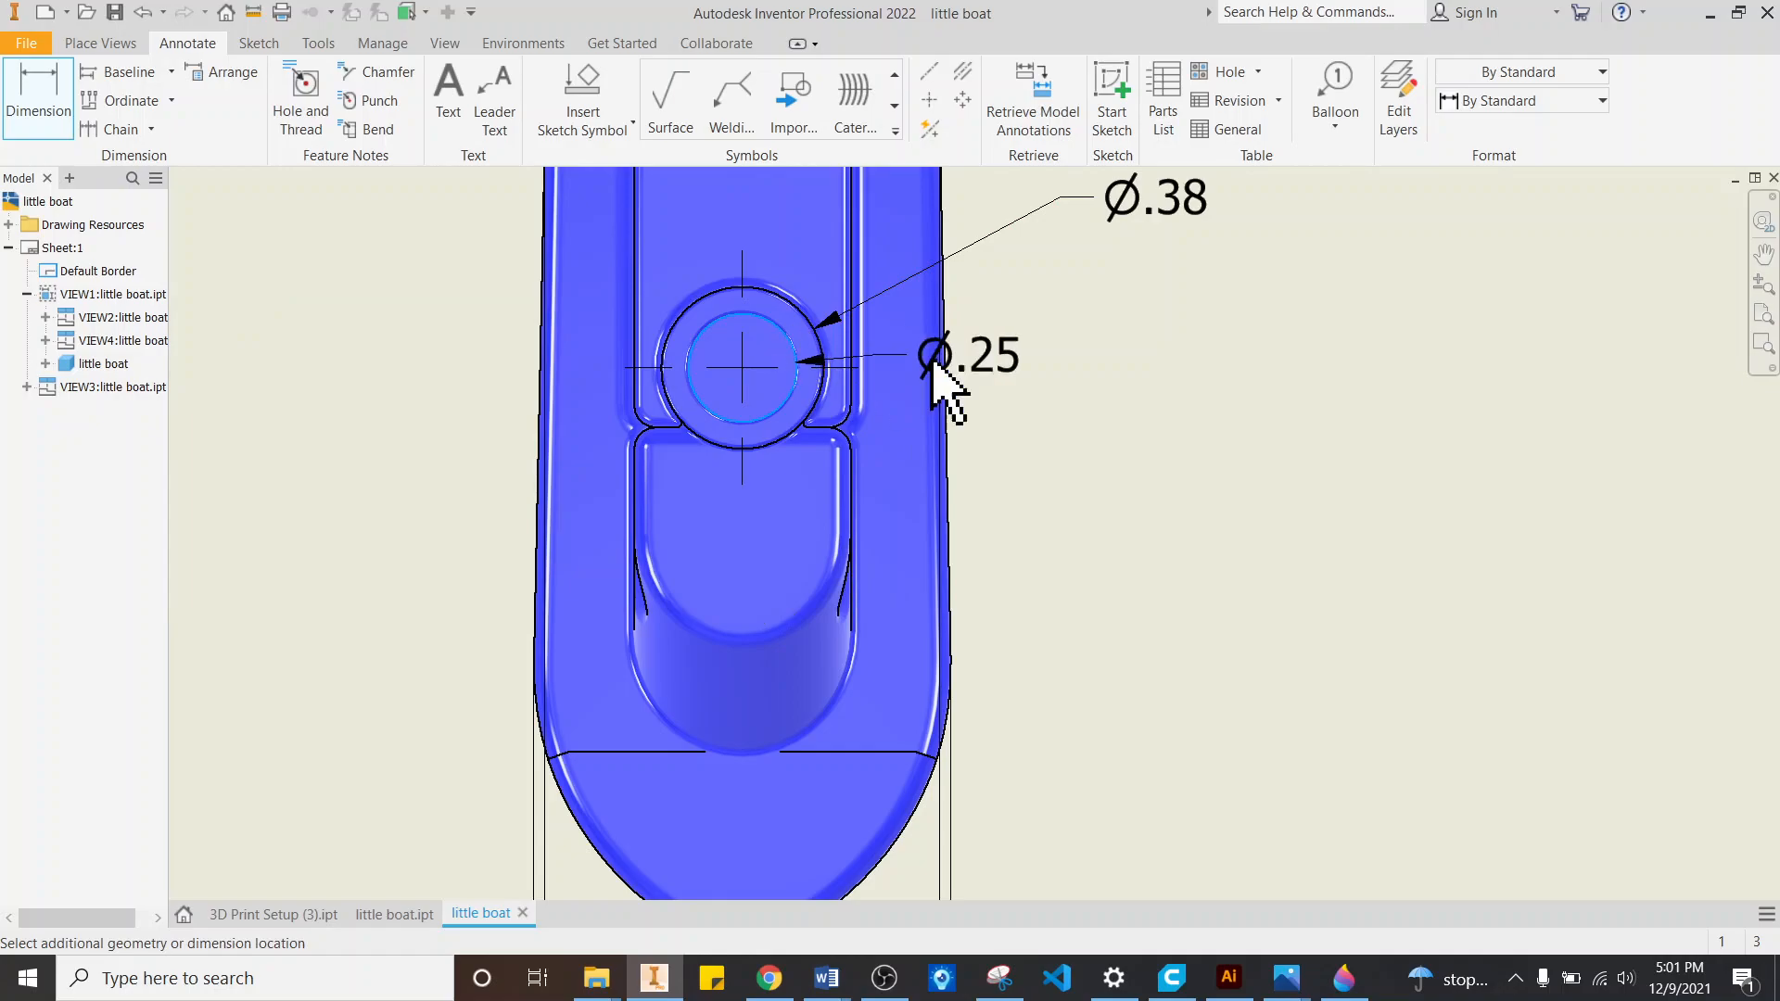
pyautogui.click(1089, 258)
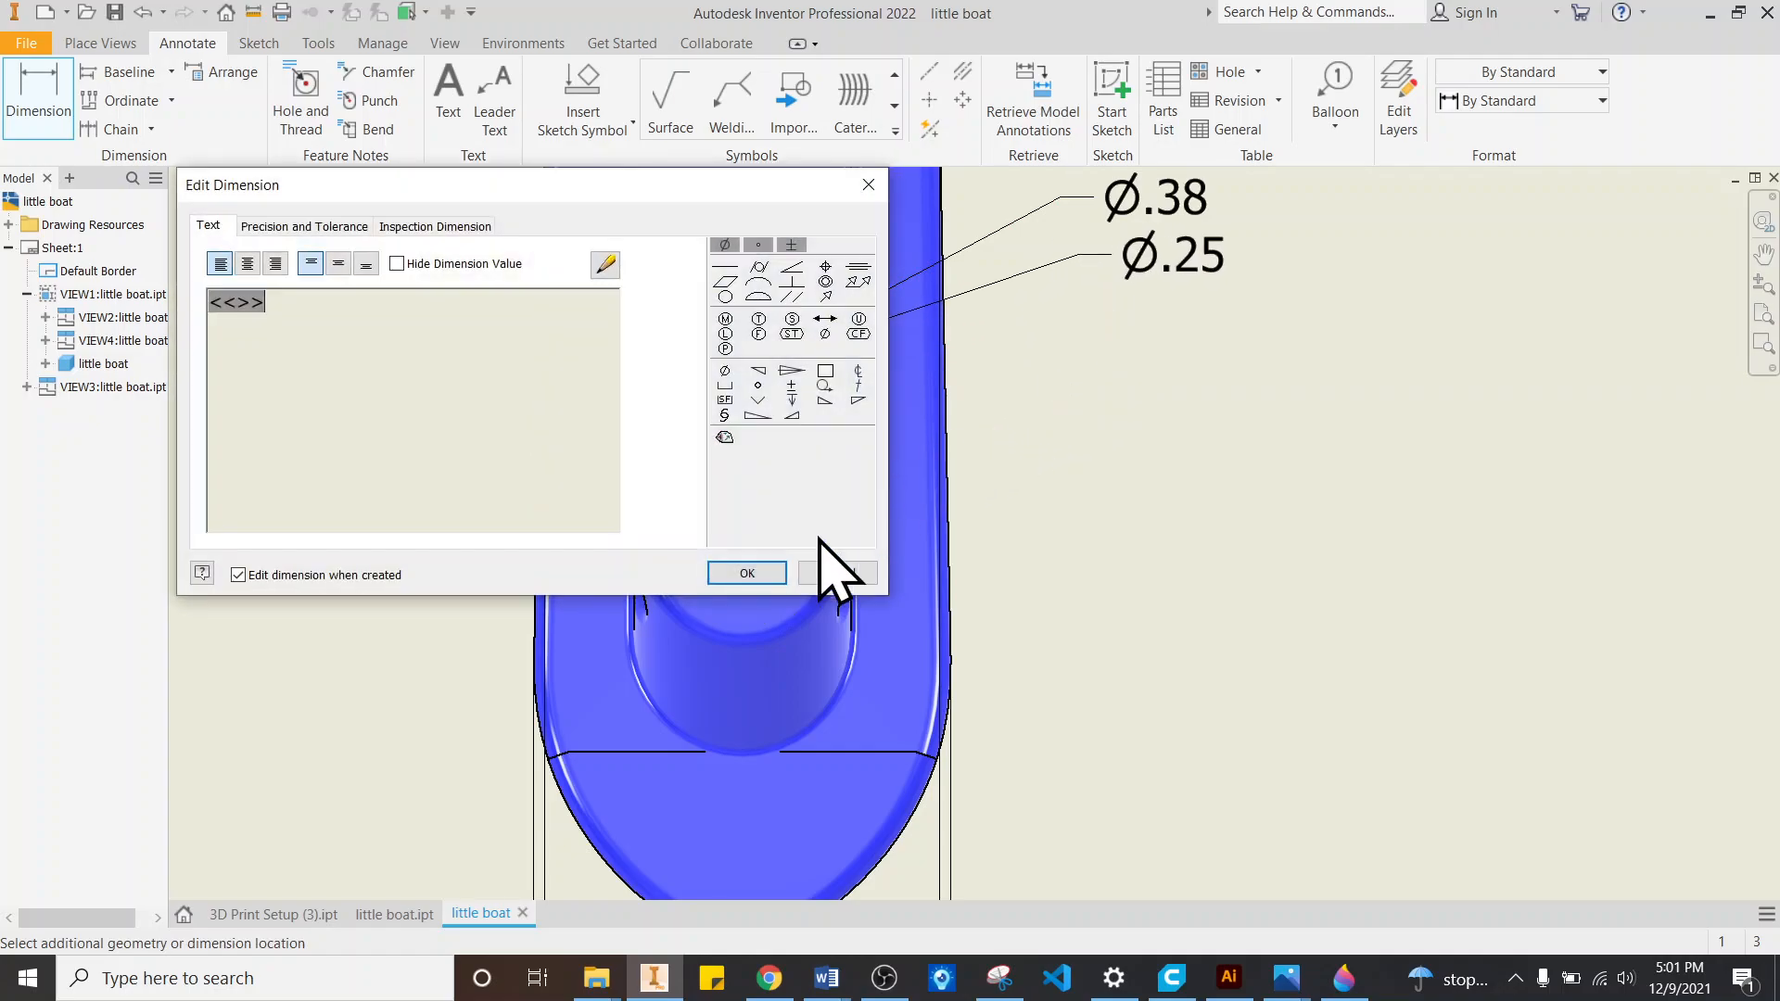
pyautogui.click(755, 572)
# Step: Dimension the radius of the cabin's round hole in the side view, placing the default text up and left of the cabin
pyautogui.scroll(5, 1060, 389)
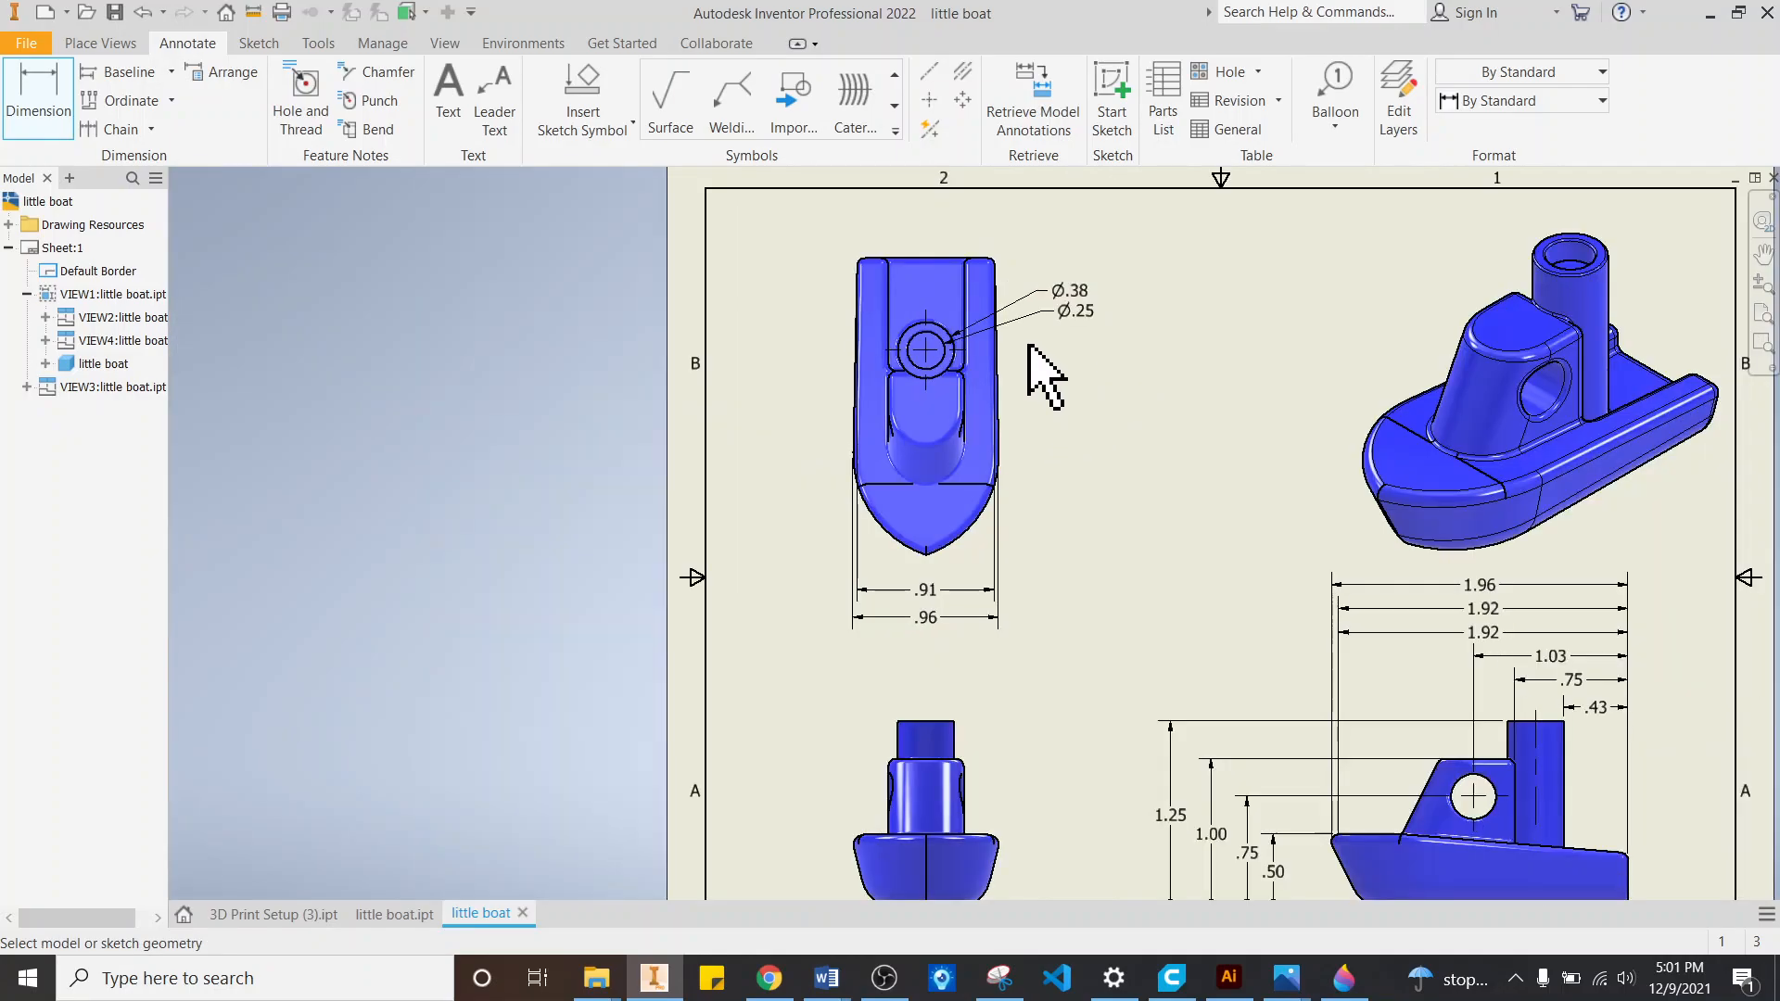
pyautogui.scroll(3, 1027, 482)
pyautogui.scroll(-3, 1026, 612)
pyautogui.scroll(-3, 1051, 656)
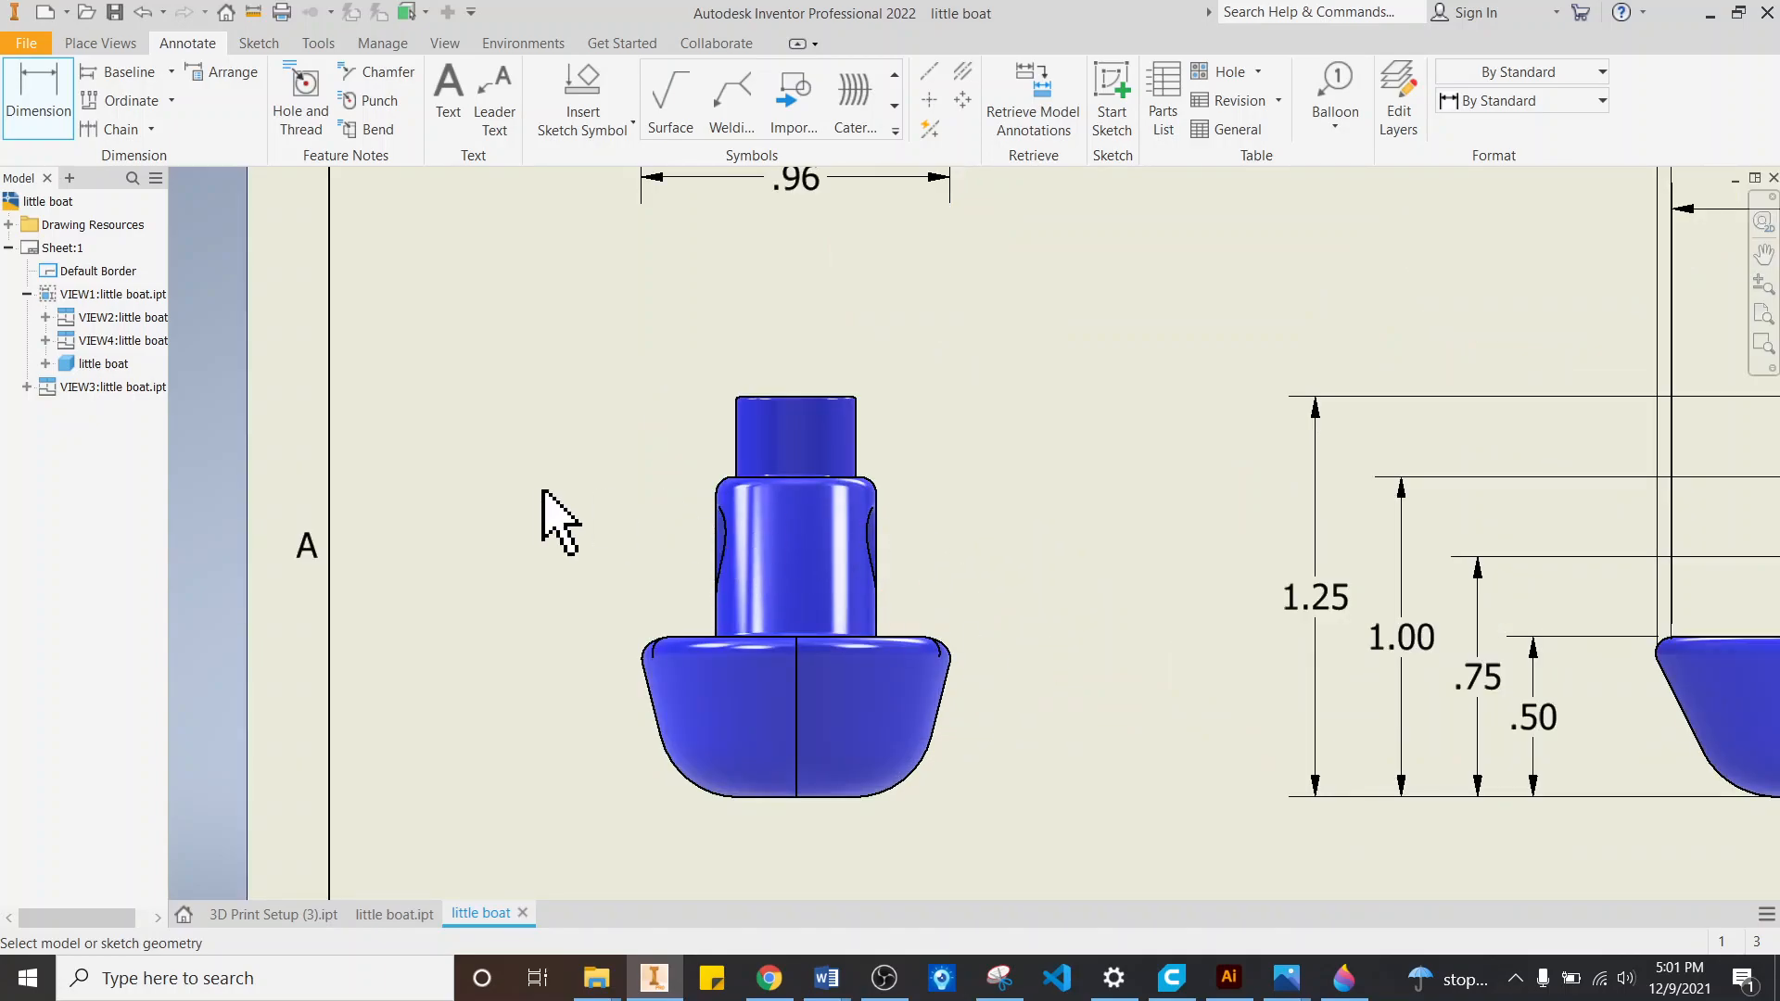
pyautogui.scroll(3, 574, 519)
pyautogui.scroll(-3, 1025, 492)
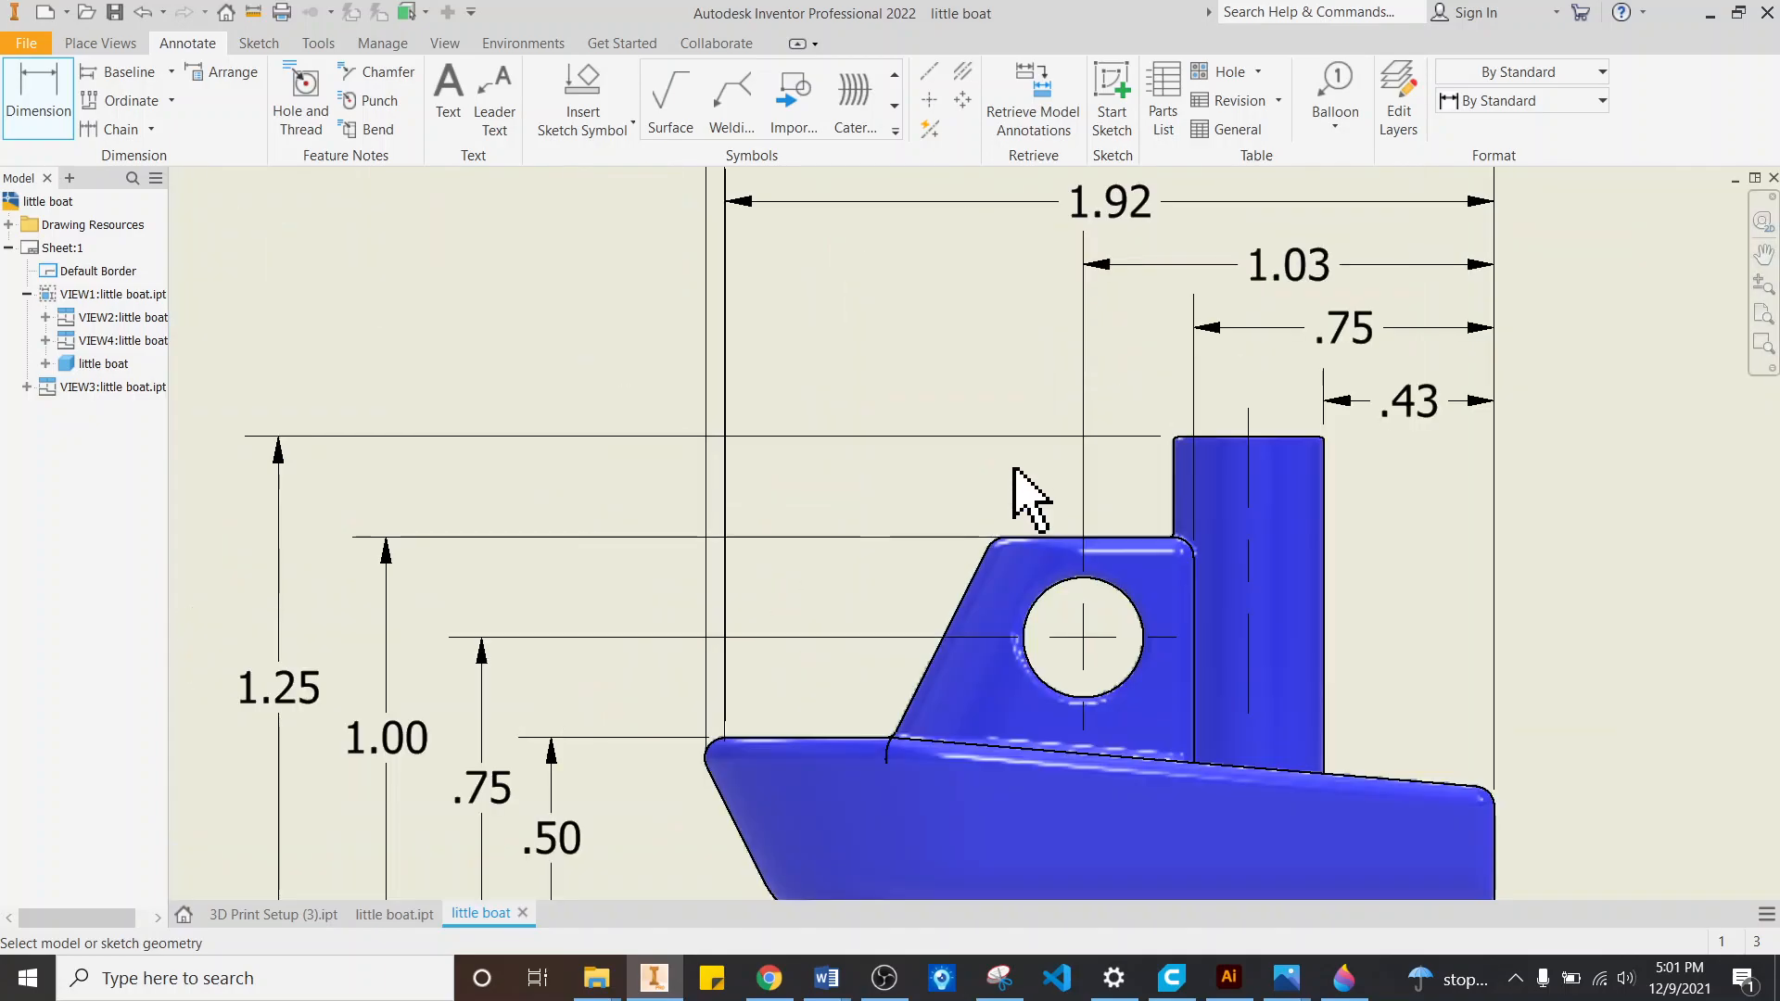
pyautogui.click(1040, 588)
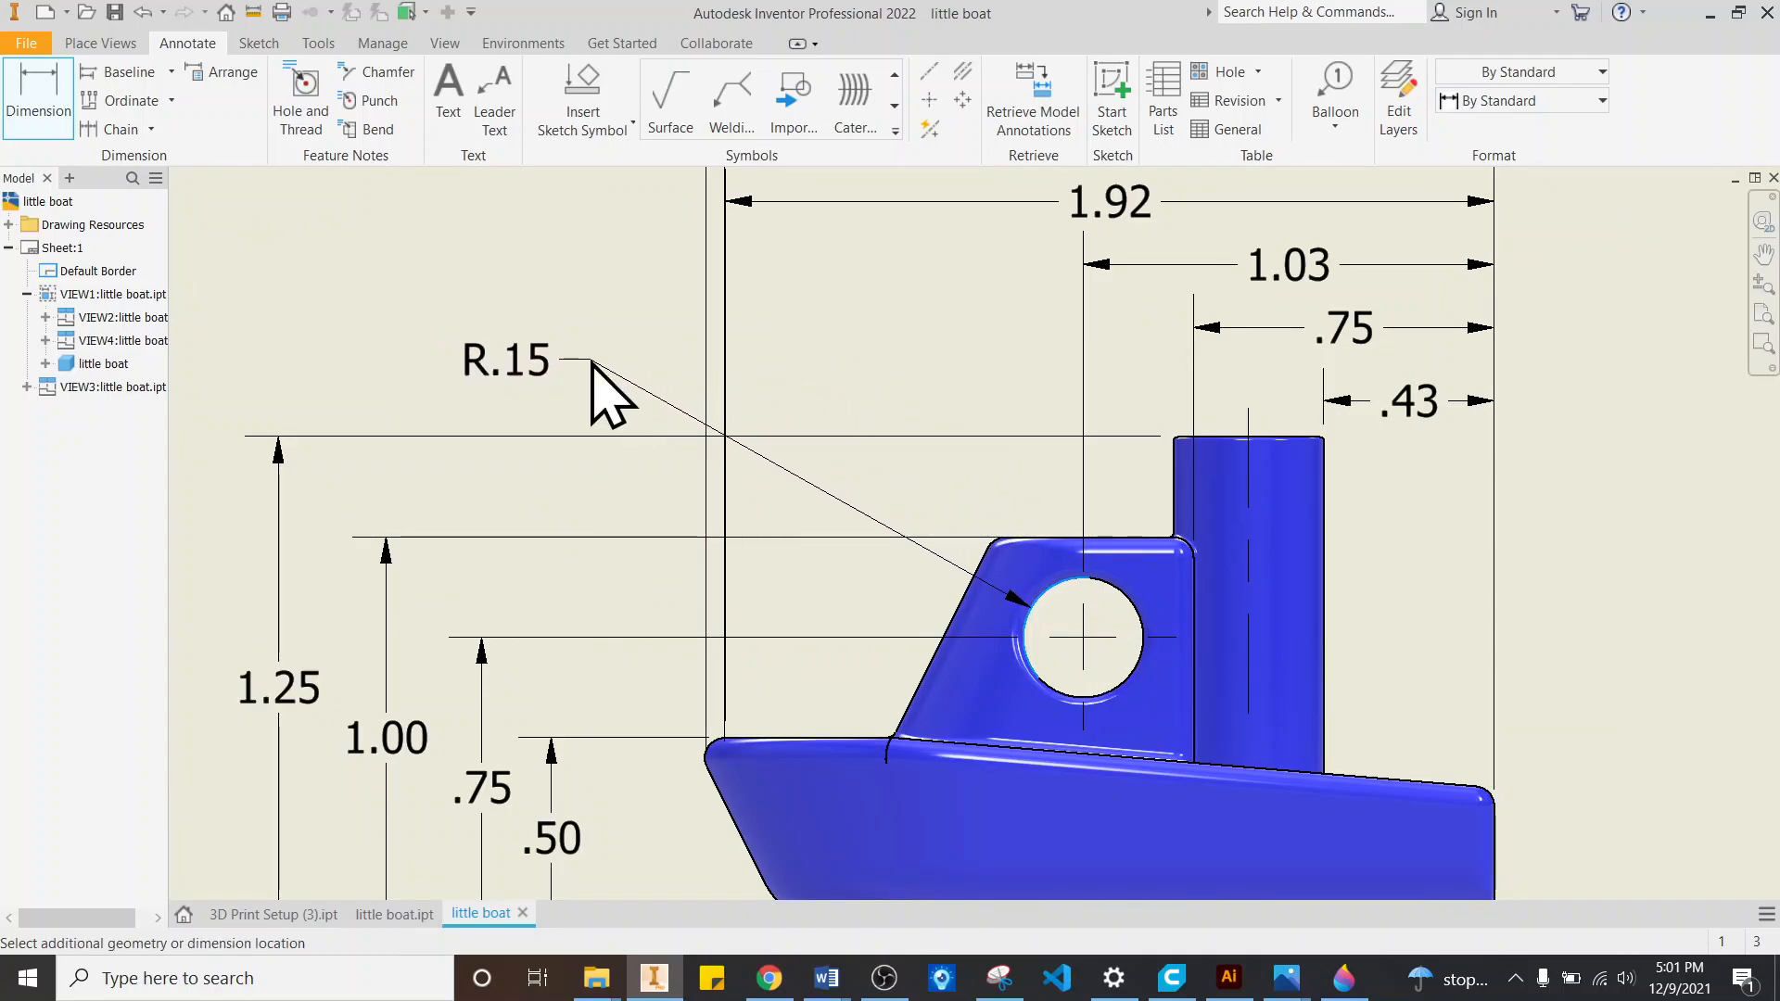
pyautogui.click(593, 361)
pyautogui.click(746, 565)
# Step: Examine all four views of the boat for missing dimensions and overall layout
pyautogui.scroll(3, 1075, 459)
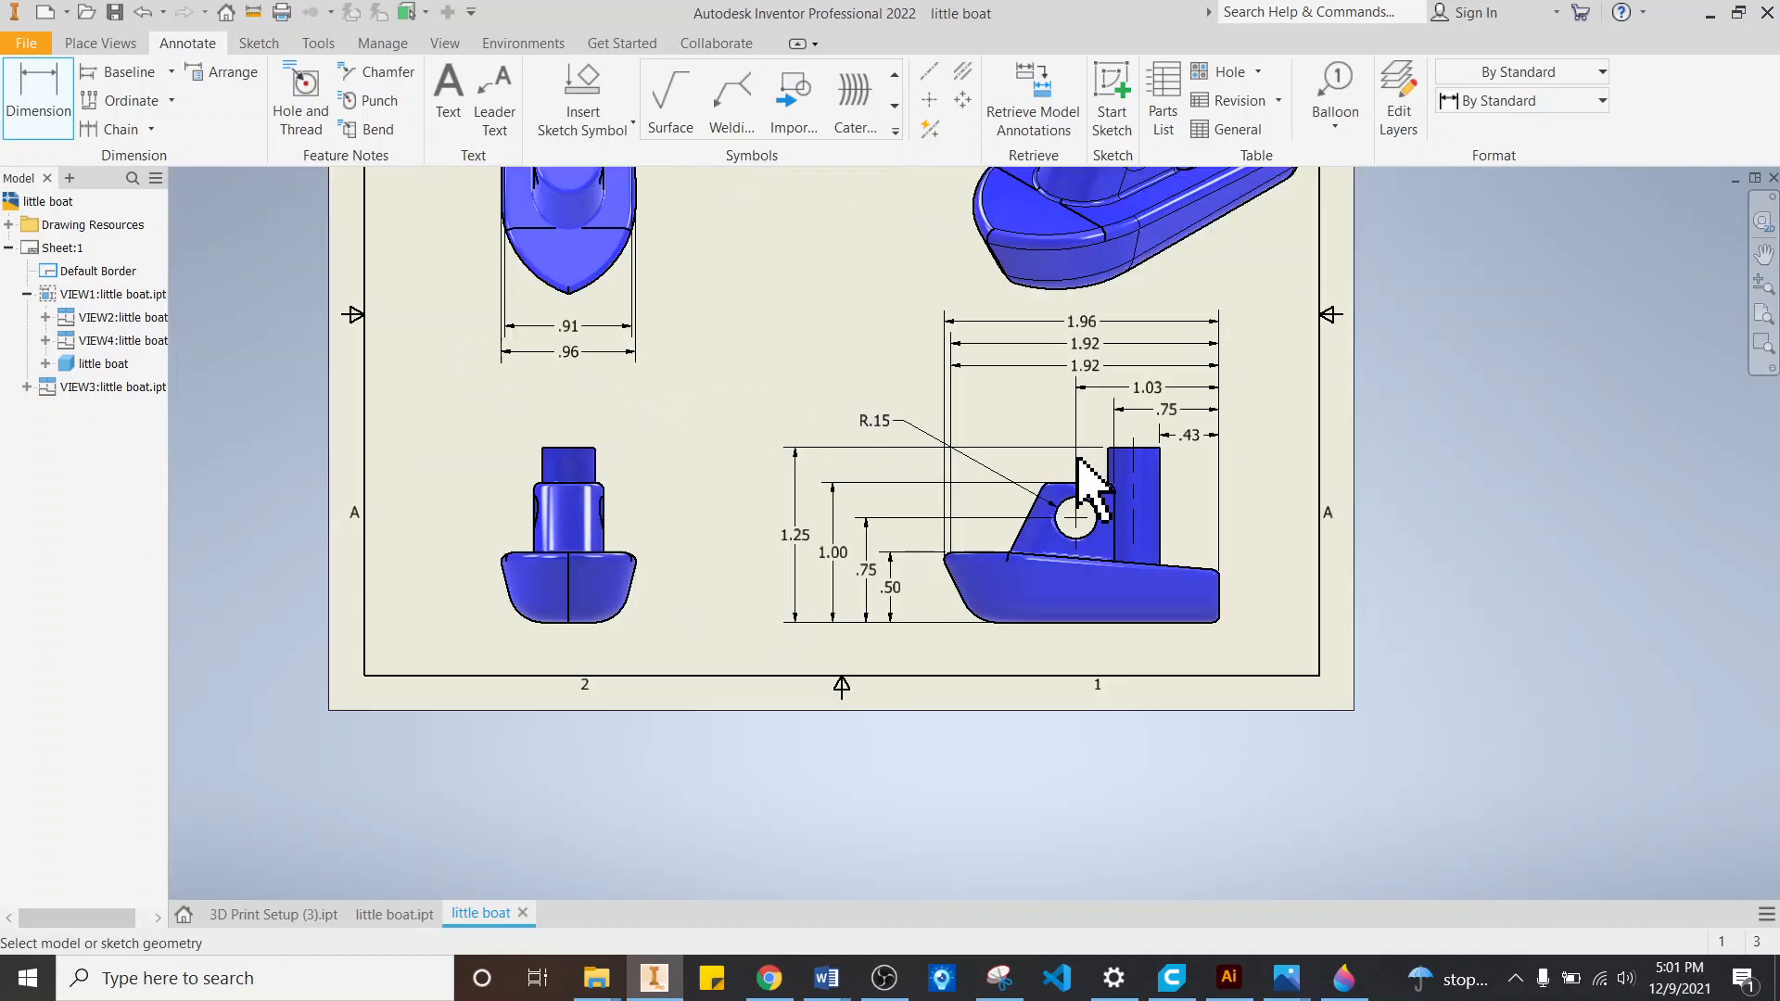
pyautogui.scroll(4, 1080, 461)
pyautogui.scroll(-2, 893, 516)
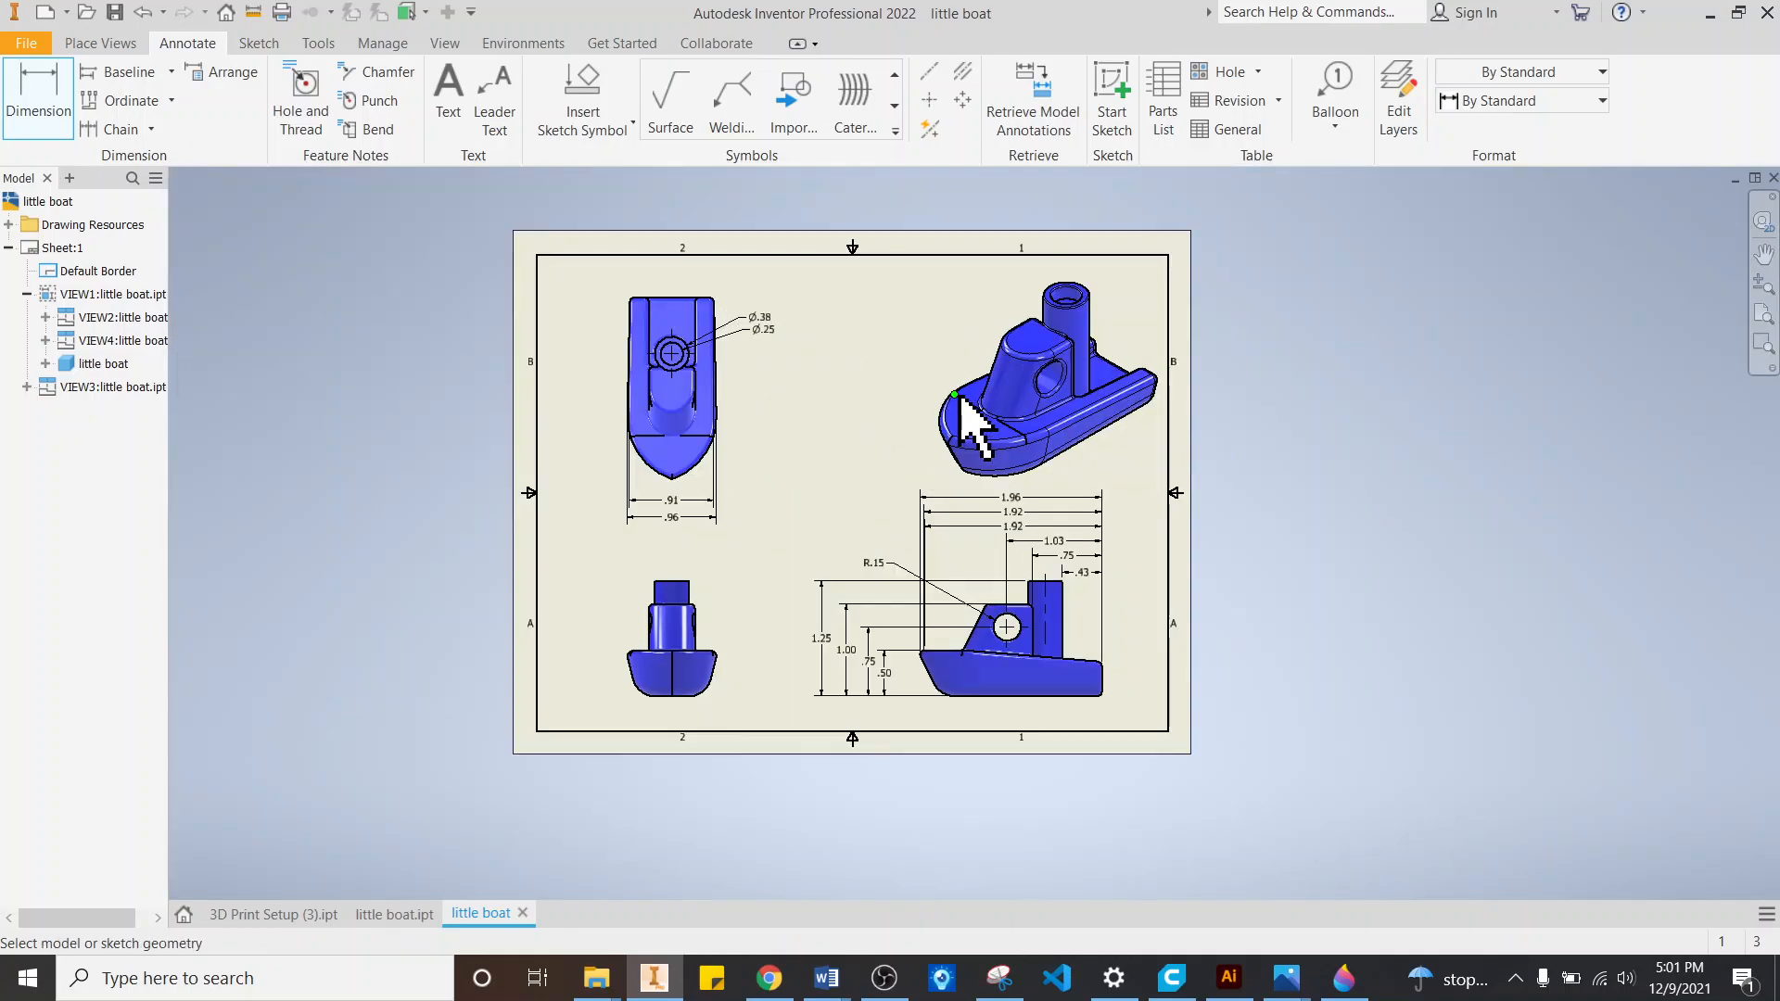
pyautogui.scroll(-2, 982, 491)
pyautogui.scroll(2, 987, 502)
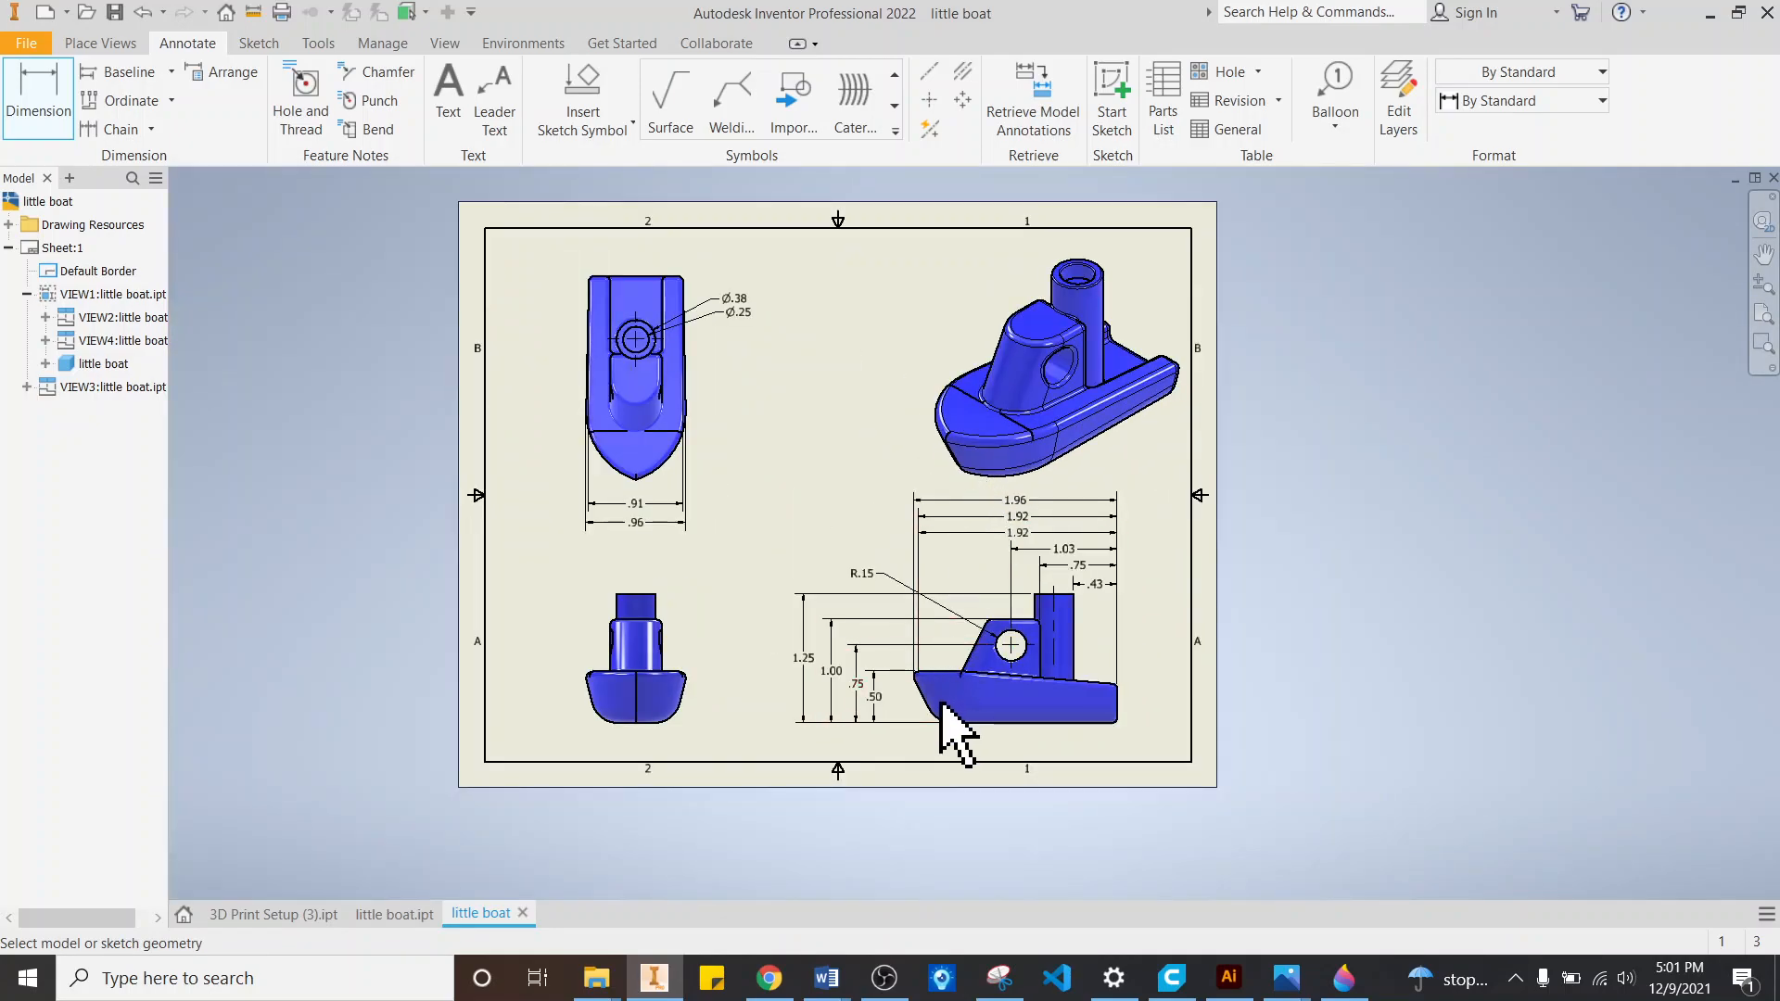
pyautogui.scroll(-3, 938, 714)
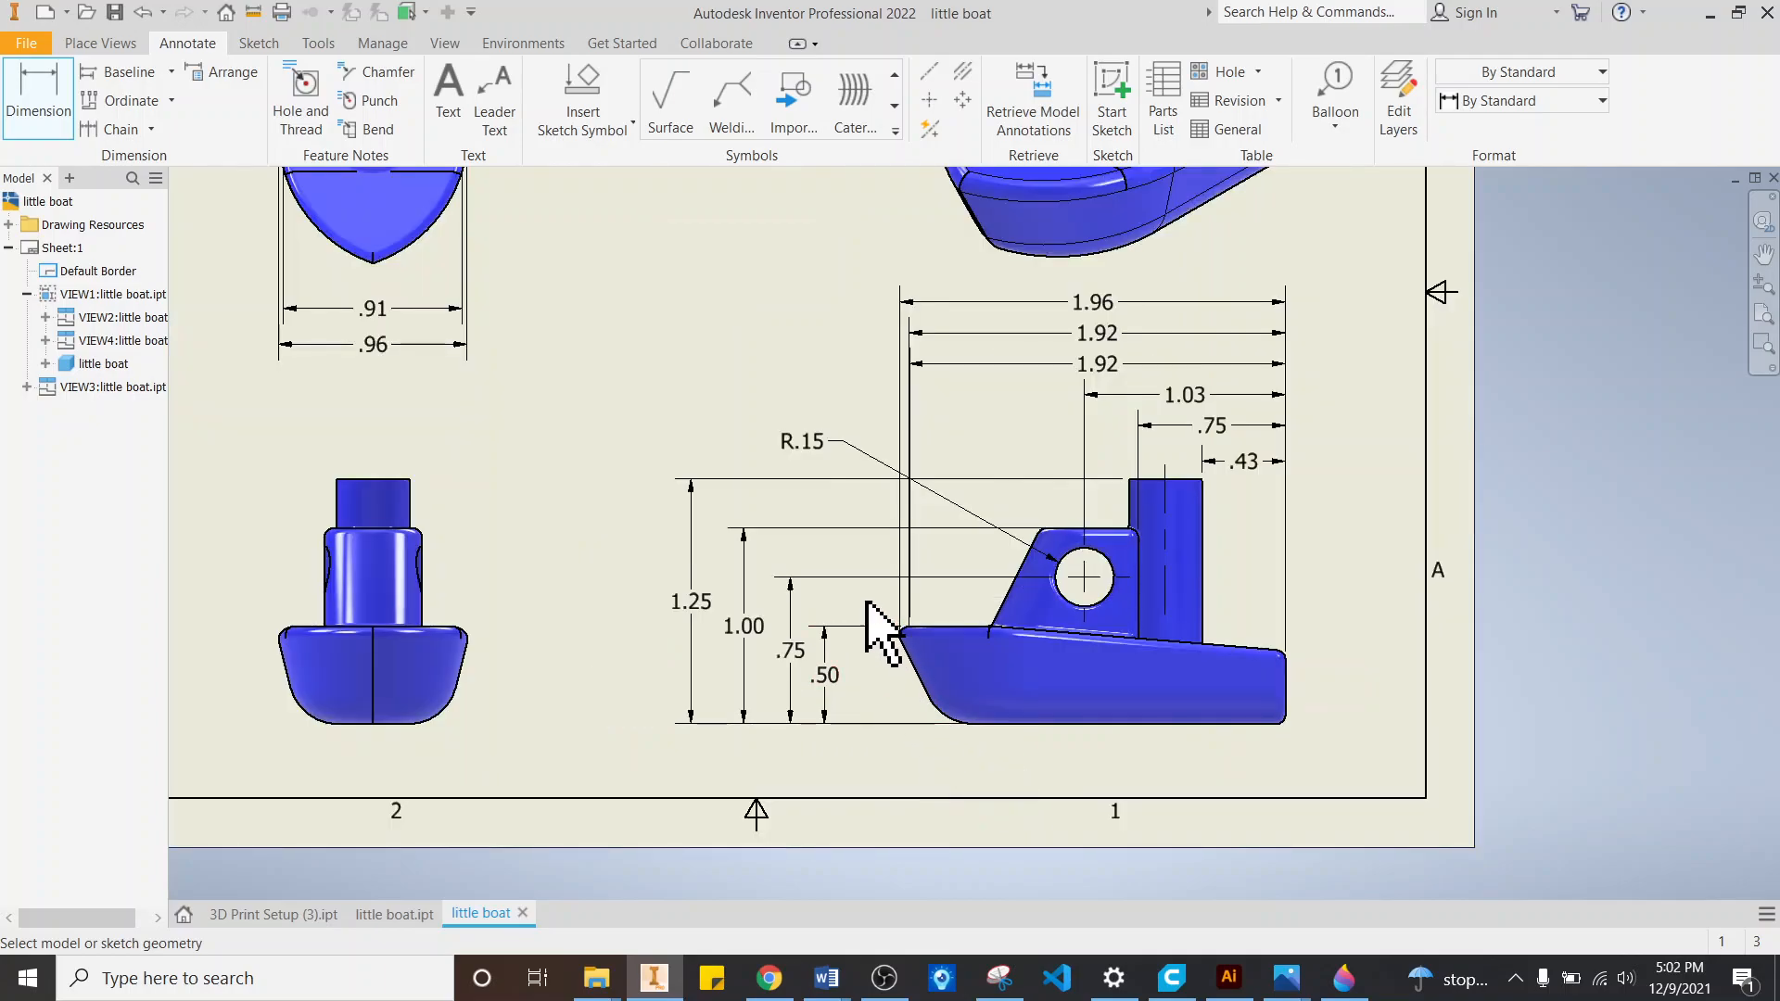
pyautogui.scroll(3, 621, 520)
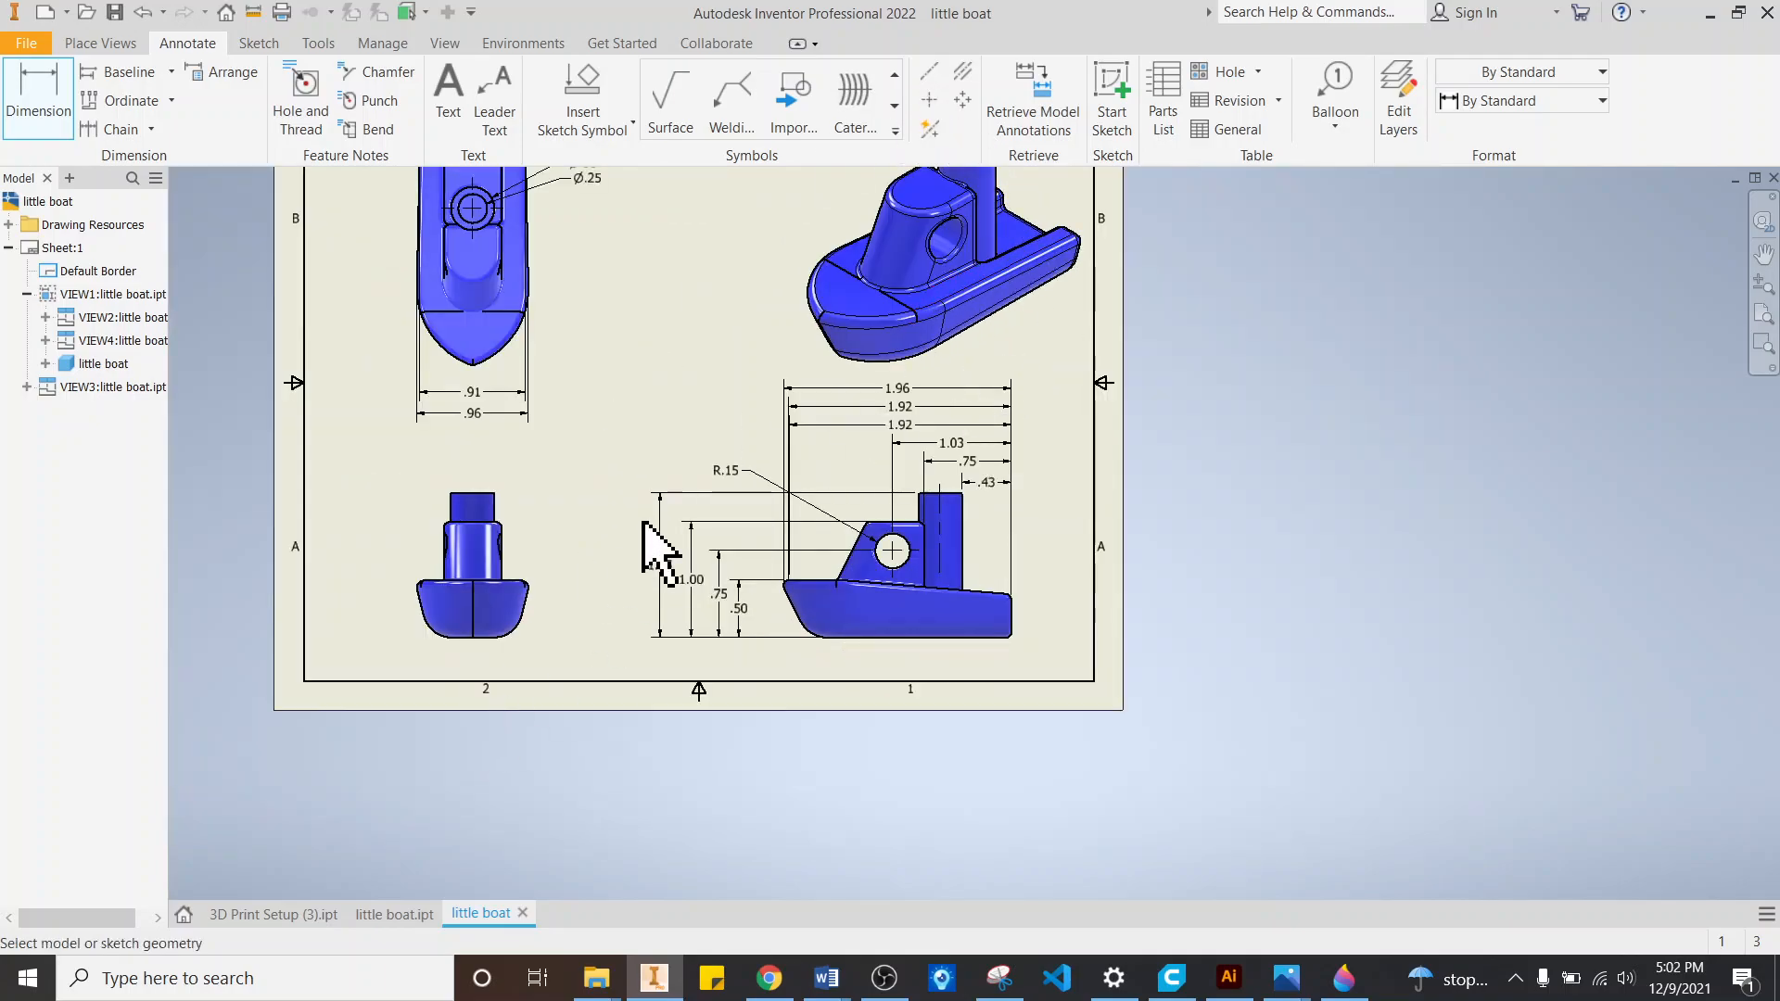
pyautogui.scroll(2, 667, 298)
pyautogui.scroll(-3, 669, 298)
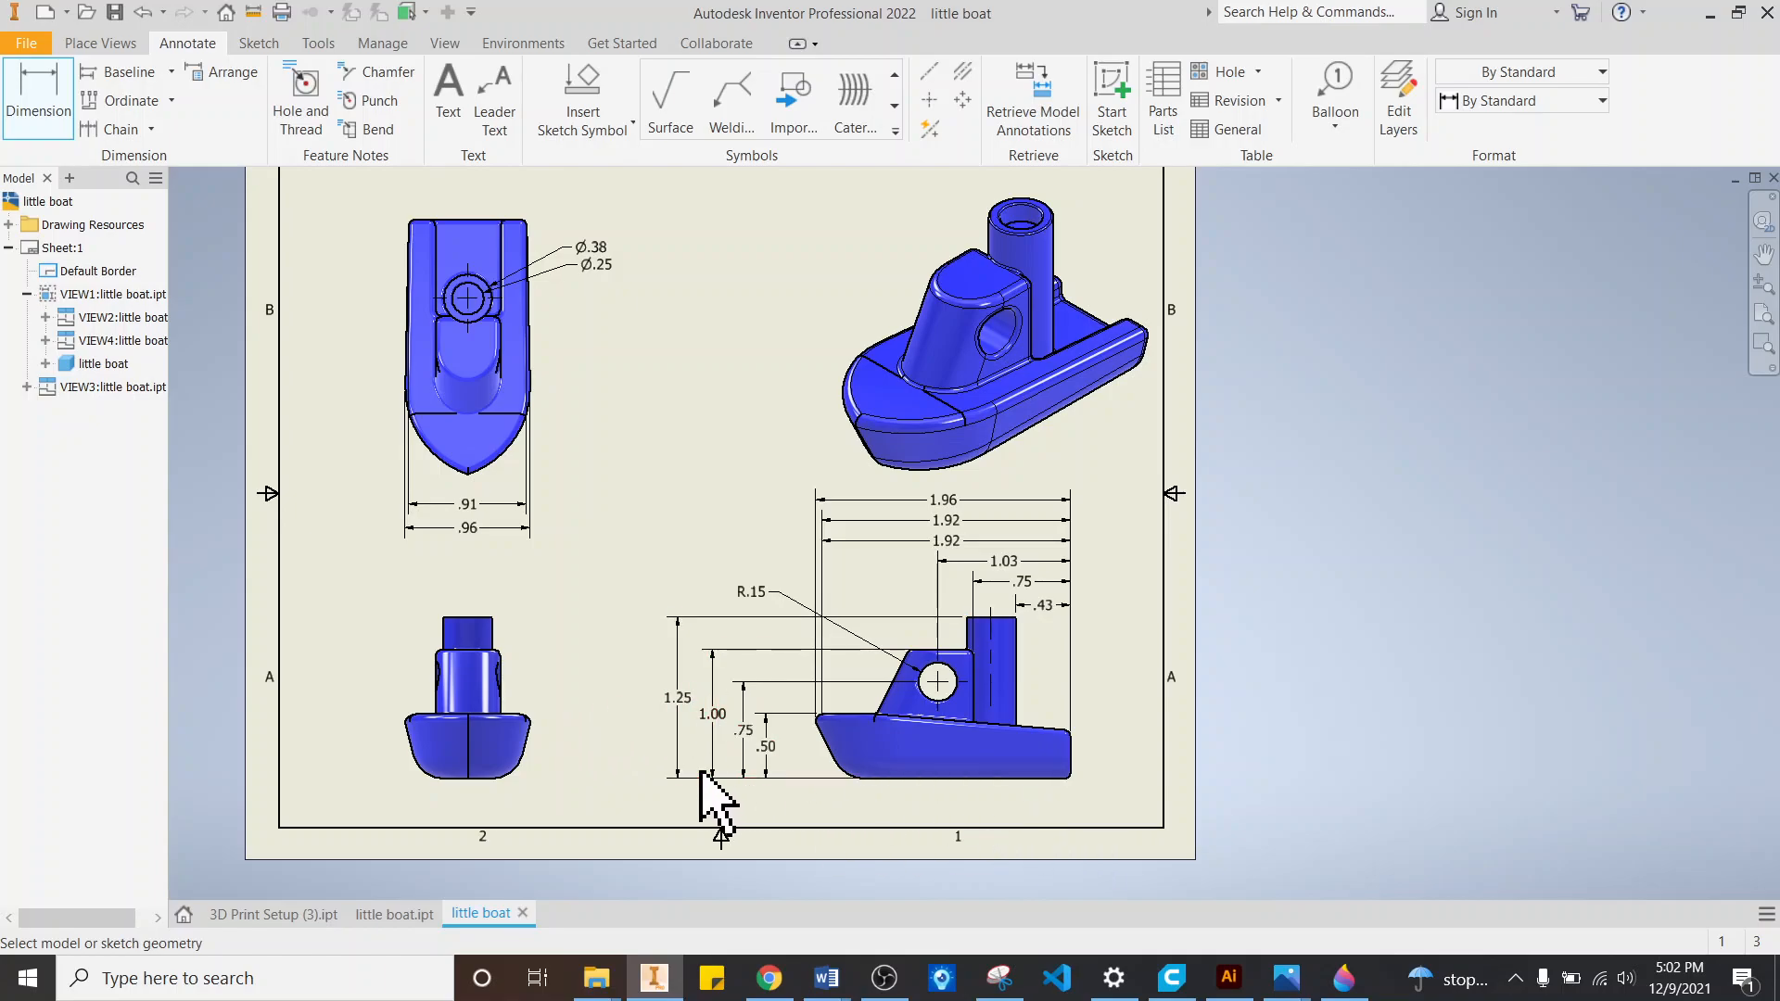
pyautogui.scroll(3, 611, 737)
pyautogui.scroll(-4, 585, 554)
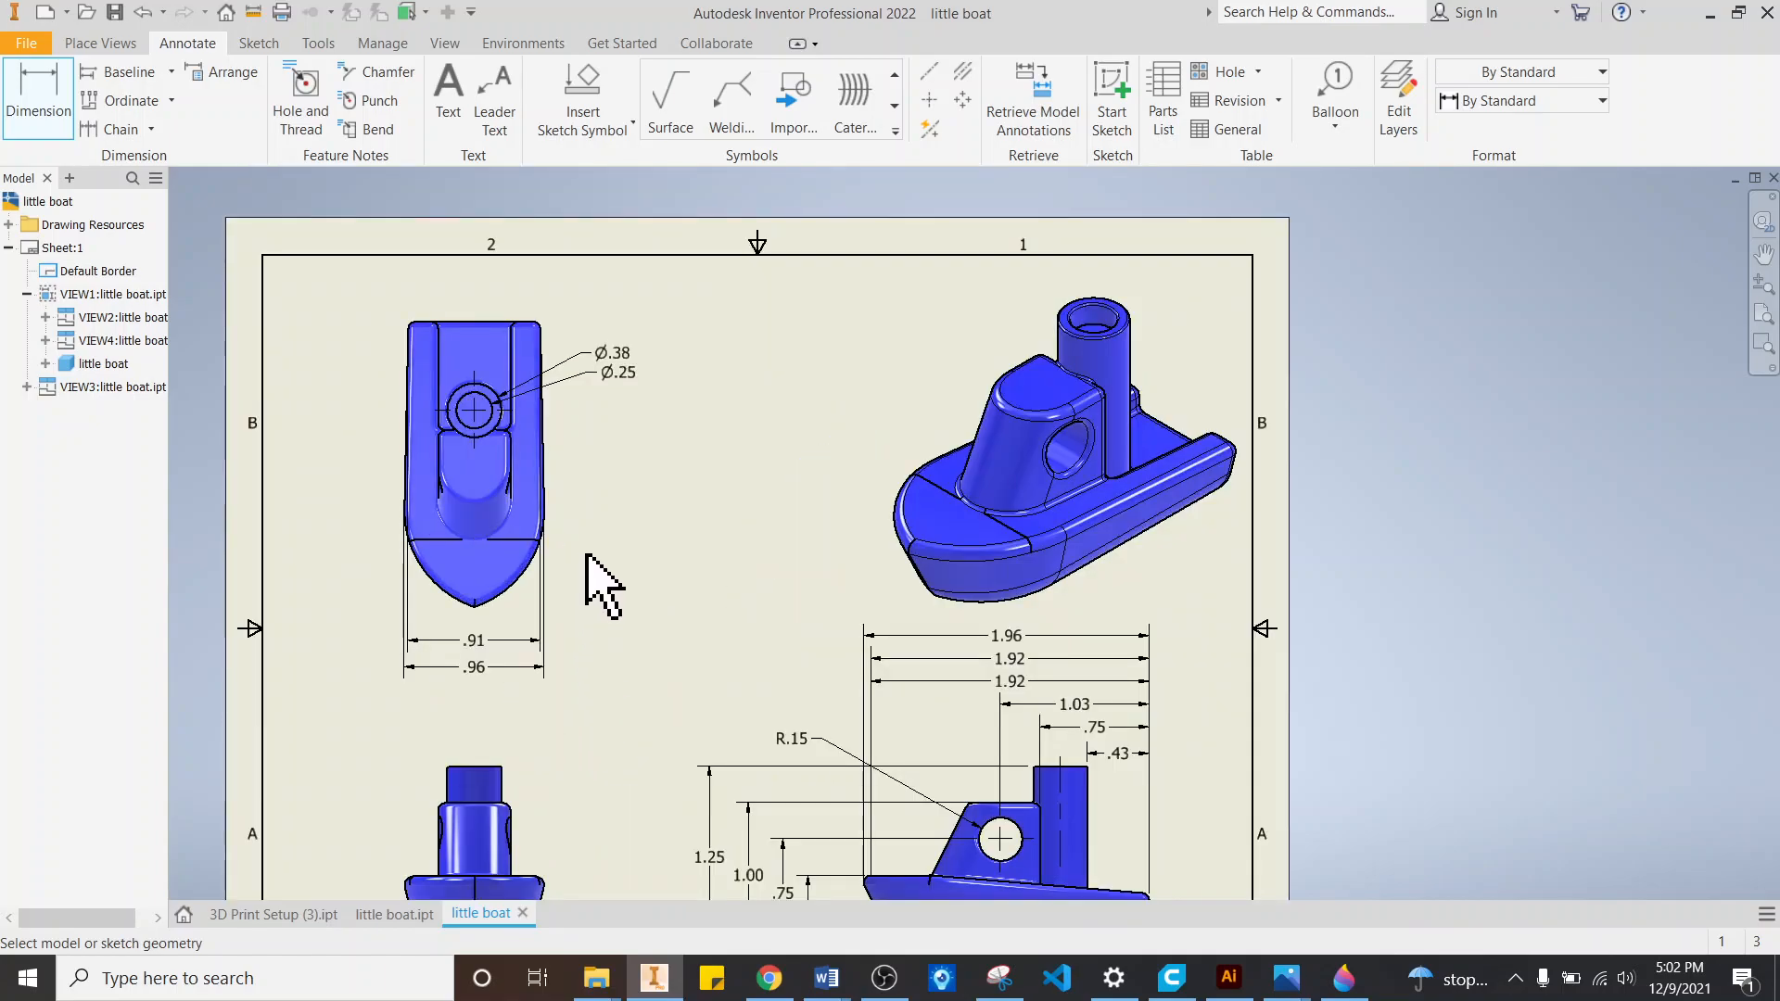
pyautogui.scroll(3, 586, 554)
pyautogui.scroll(-3, 567, 697)
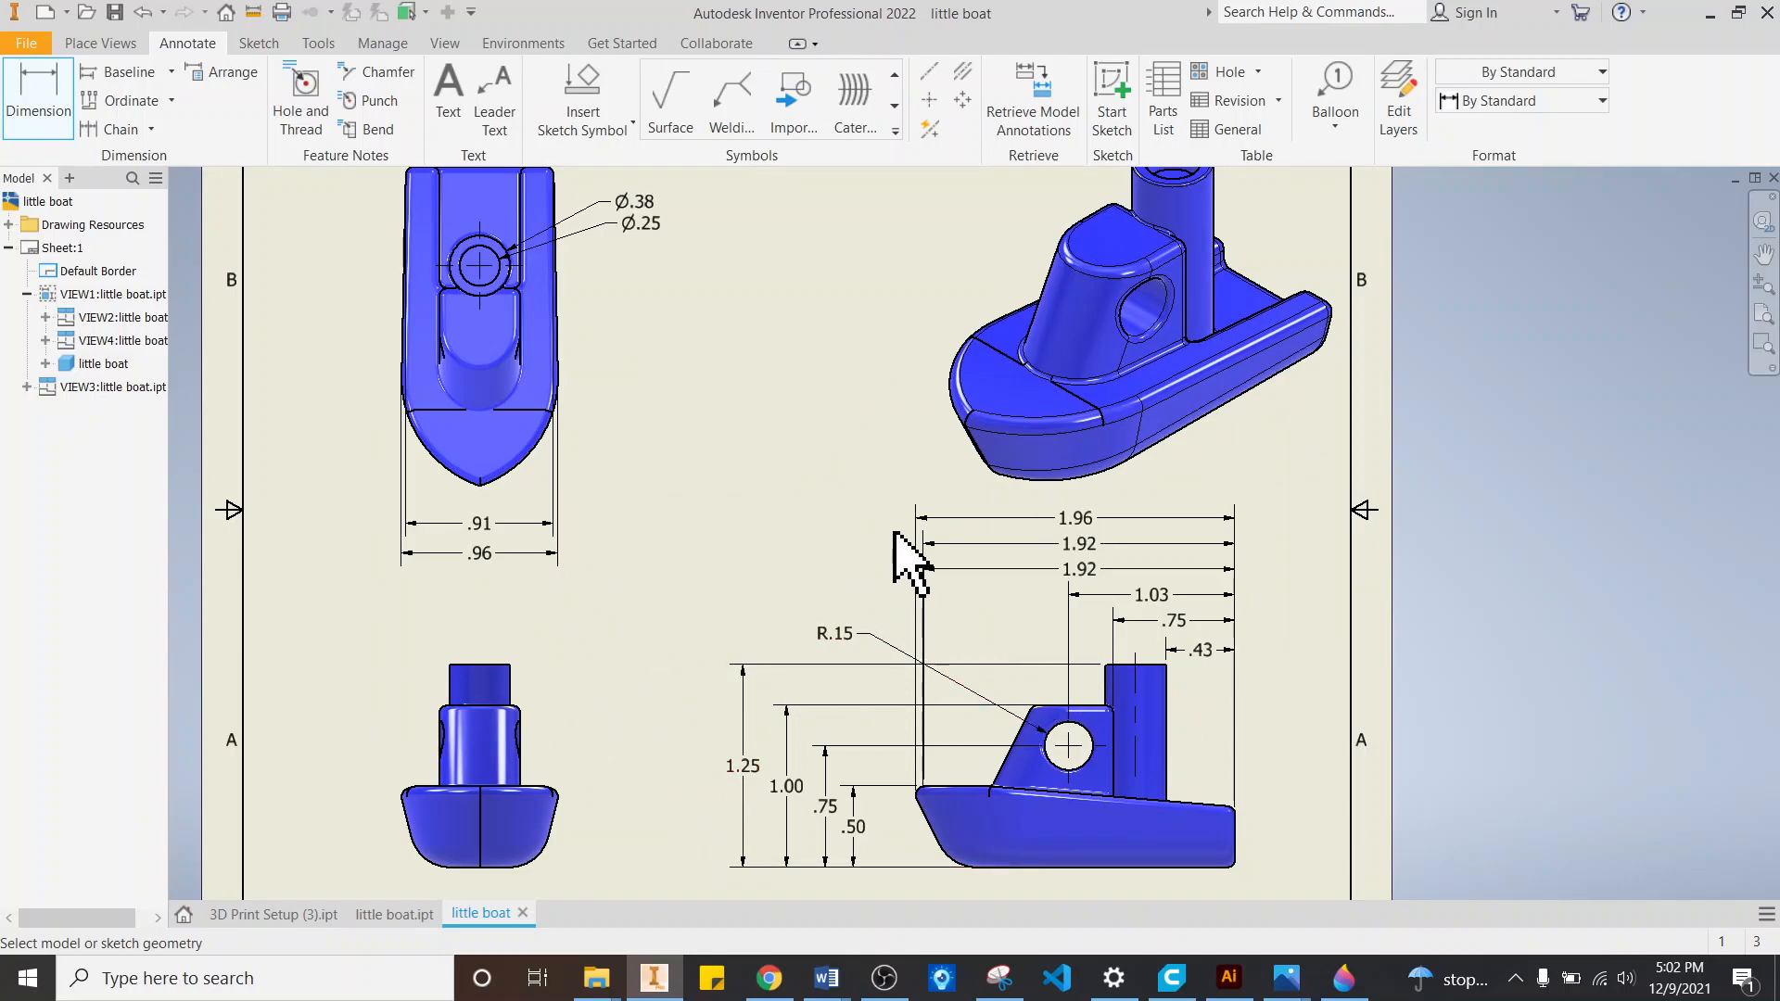
pyautogui.scroll(3, 697, 621)
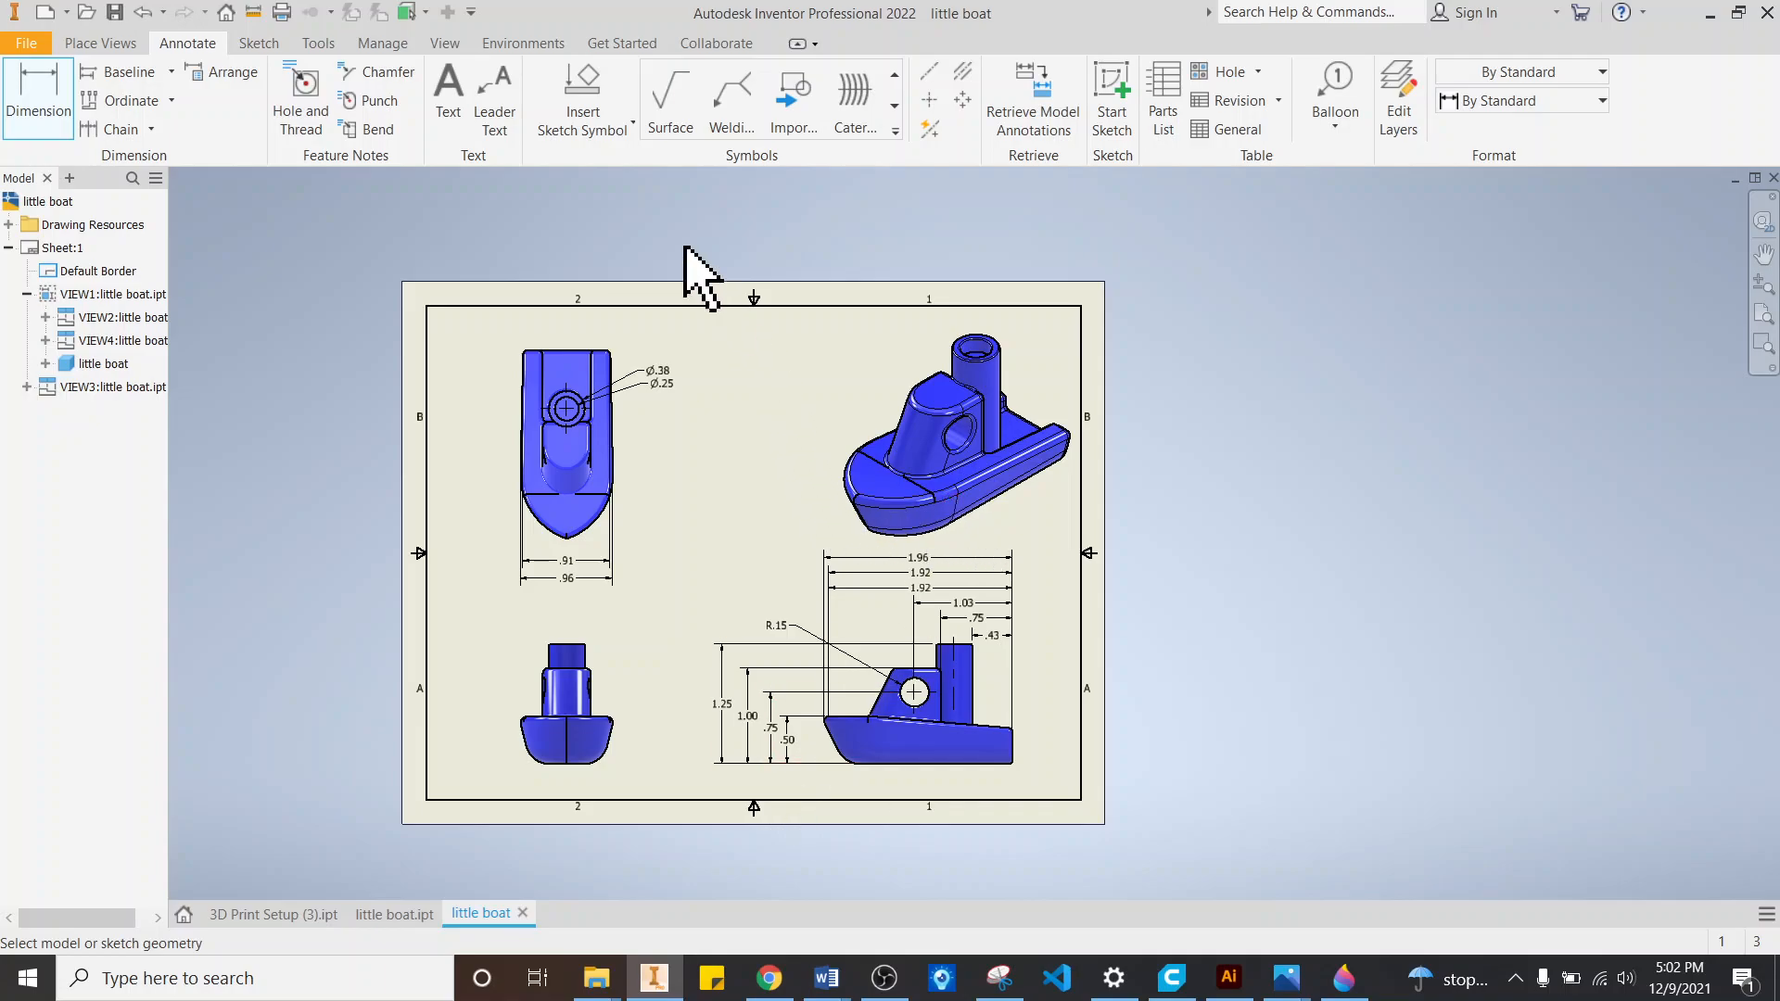
# Step: Add the title text "LIL' TUGBOAT" to the sheet in bold at a 0.240 in text height
pyautogui.click(448, 98)
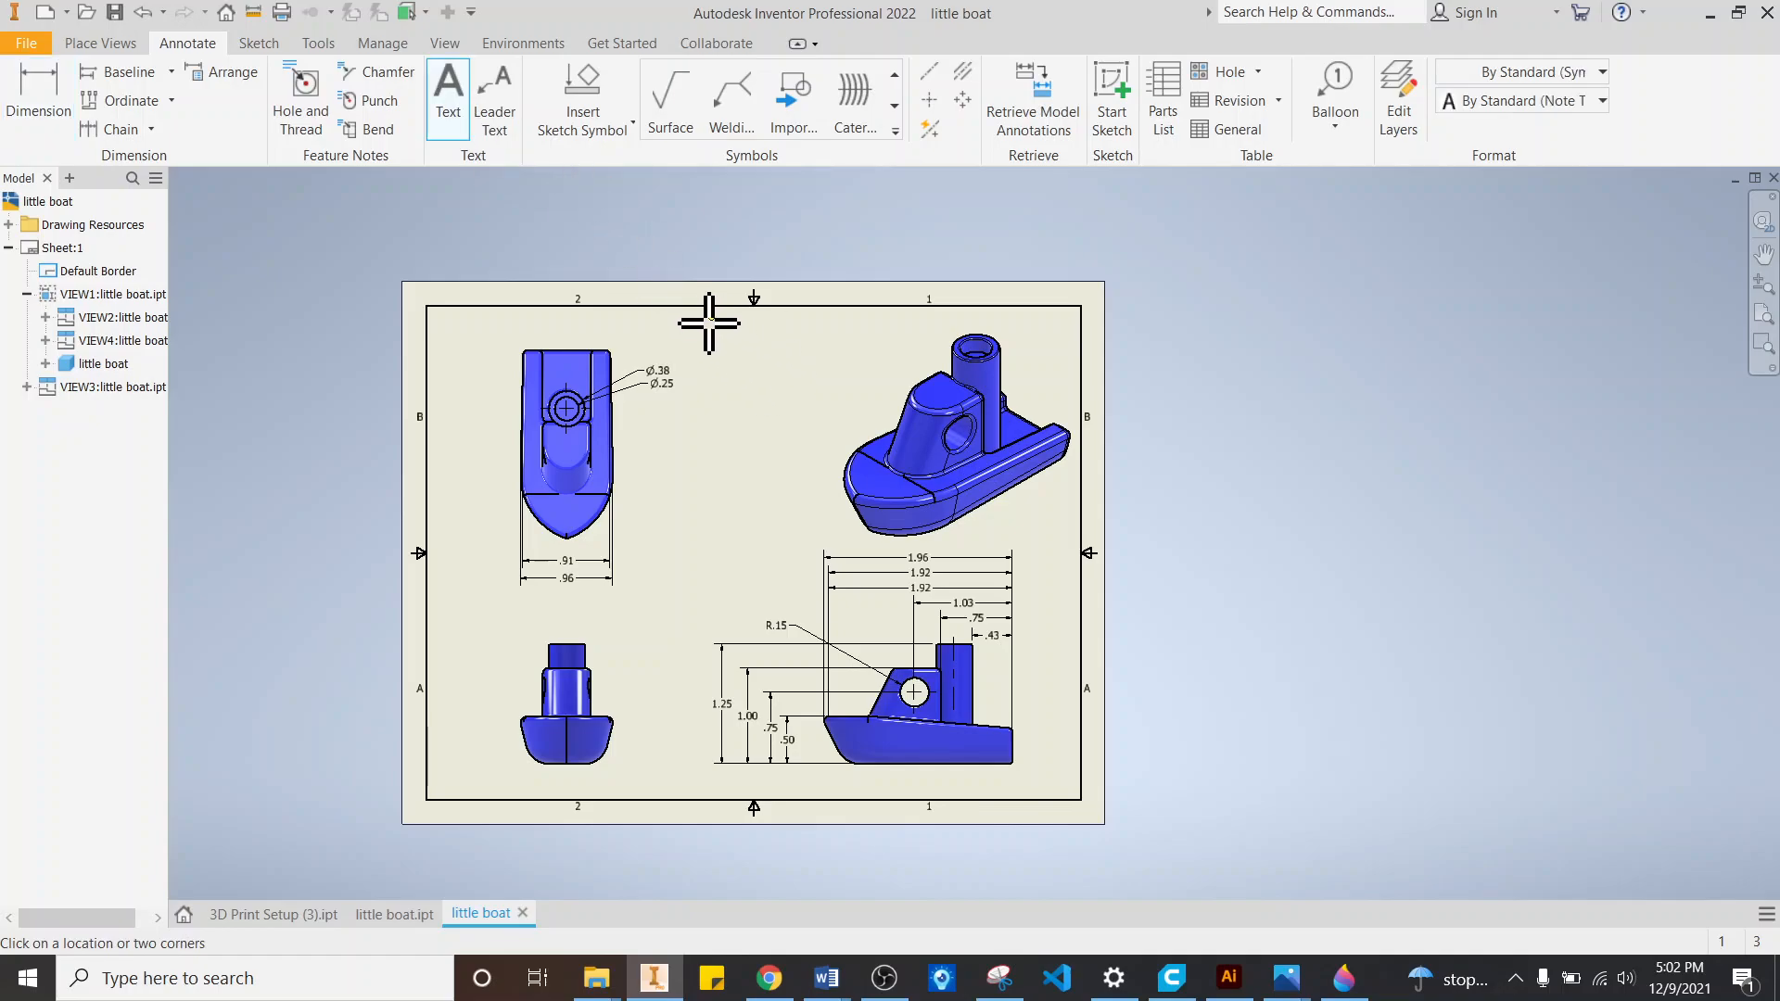
pyautogui.click(908, 393)
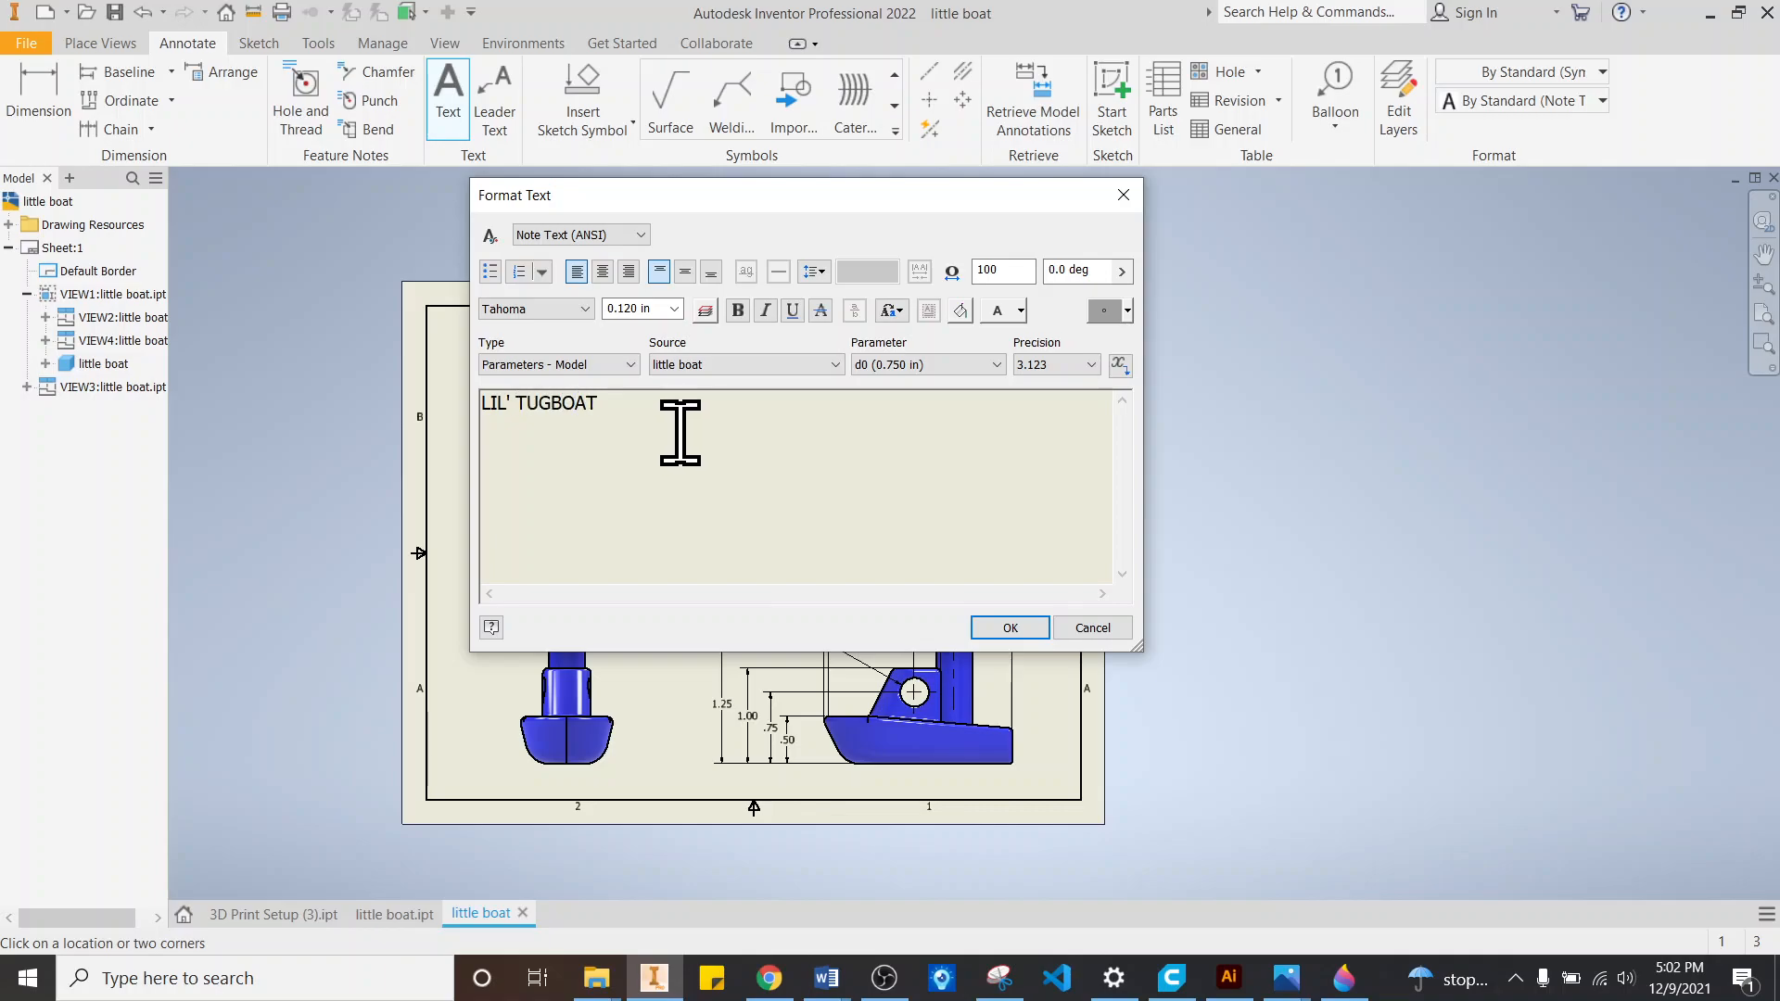
pyautogui.moveTo(680, 433); pyautogui.dragTo(469, 430)
pyautogui.click(674, 309)
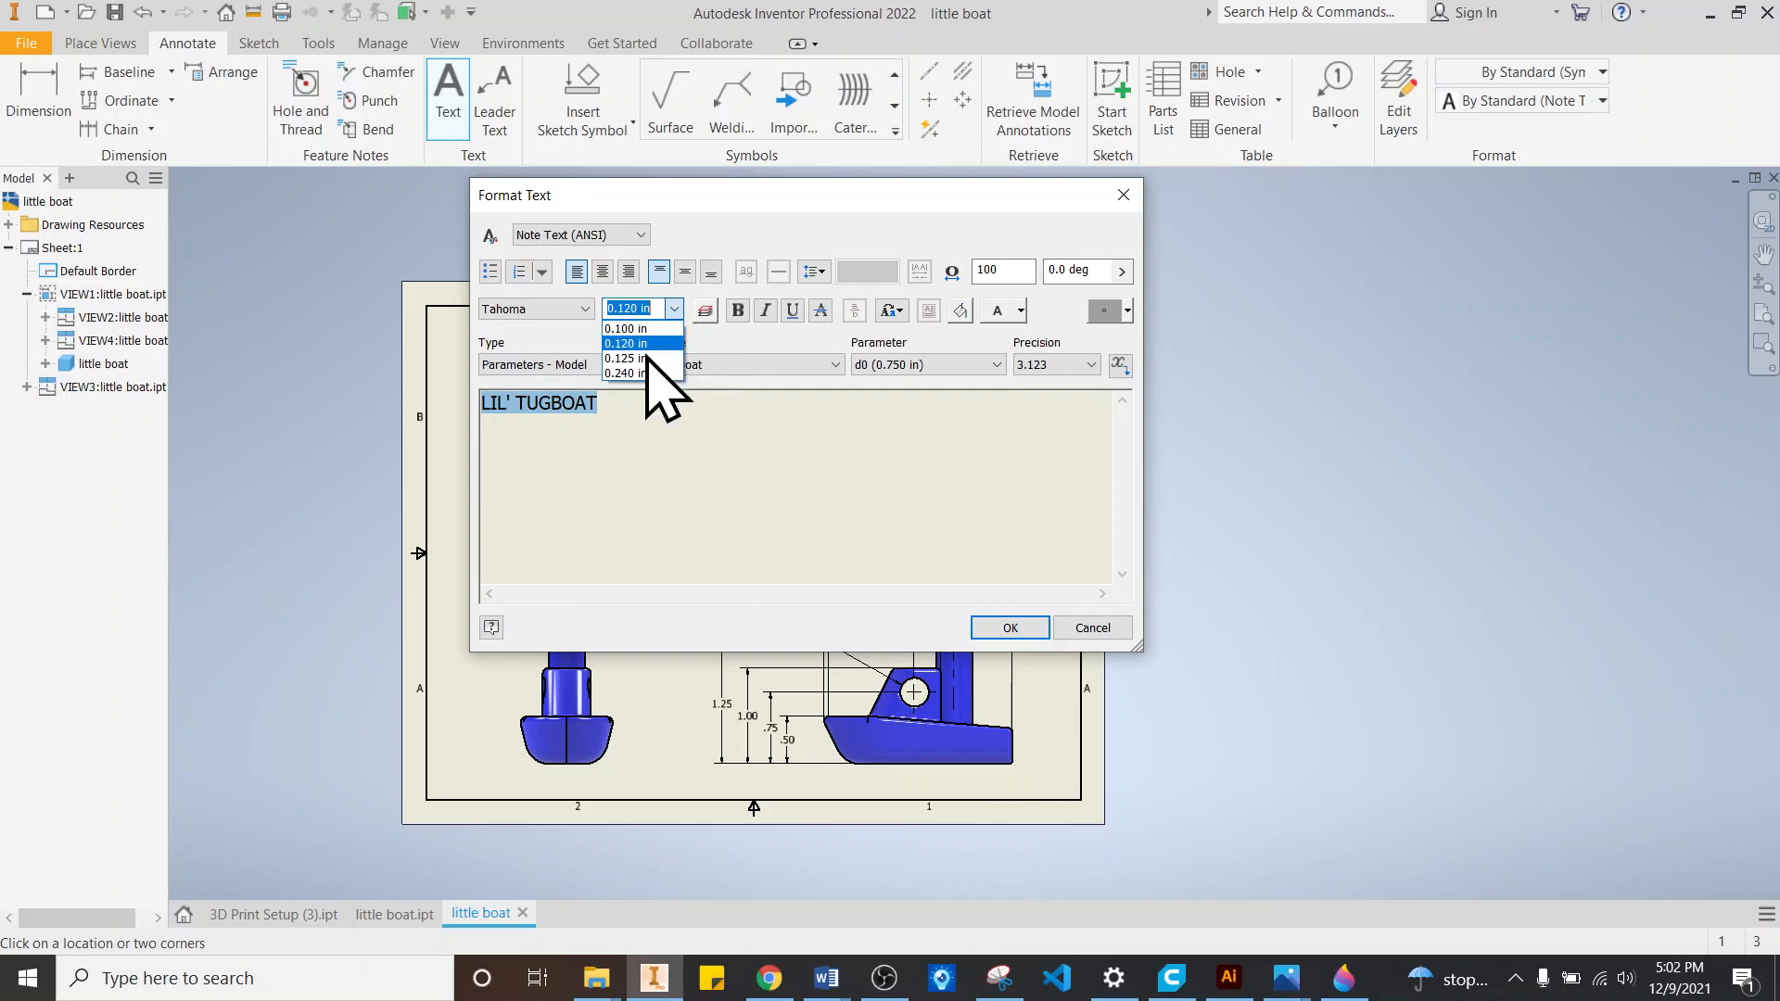
pyautogui.click(633, 373)
pyautogui.click(738, 310)
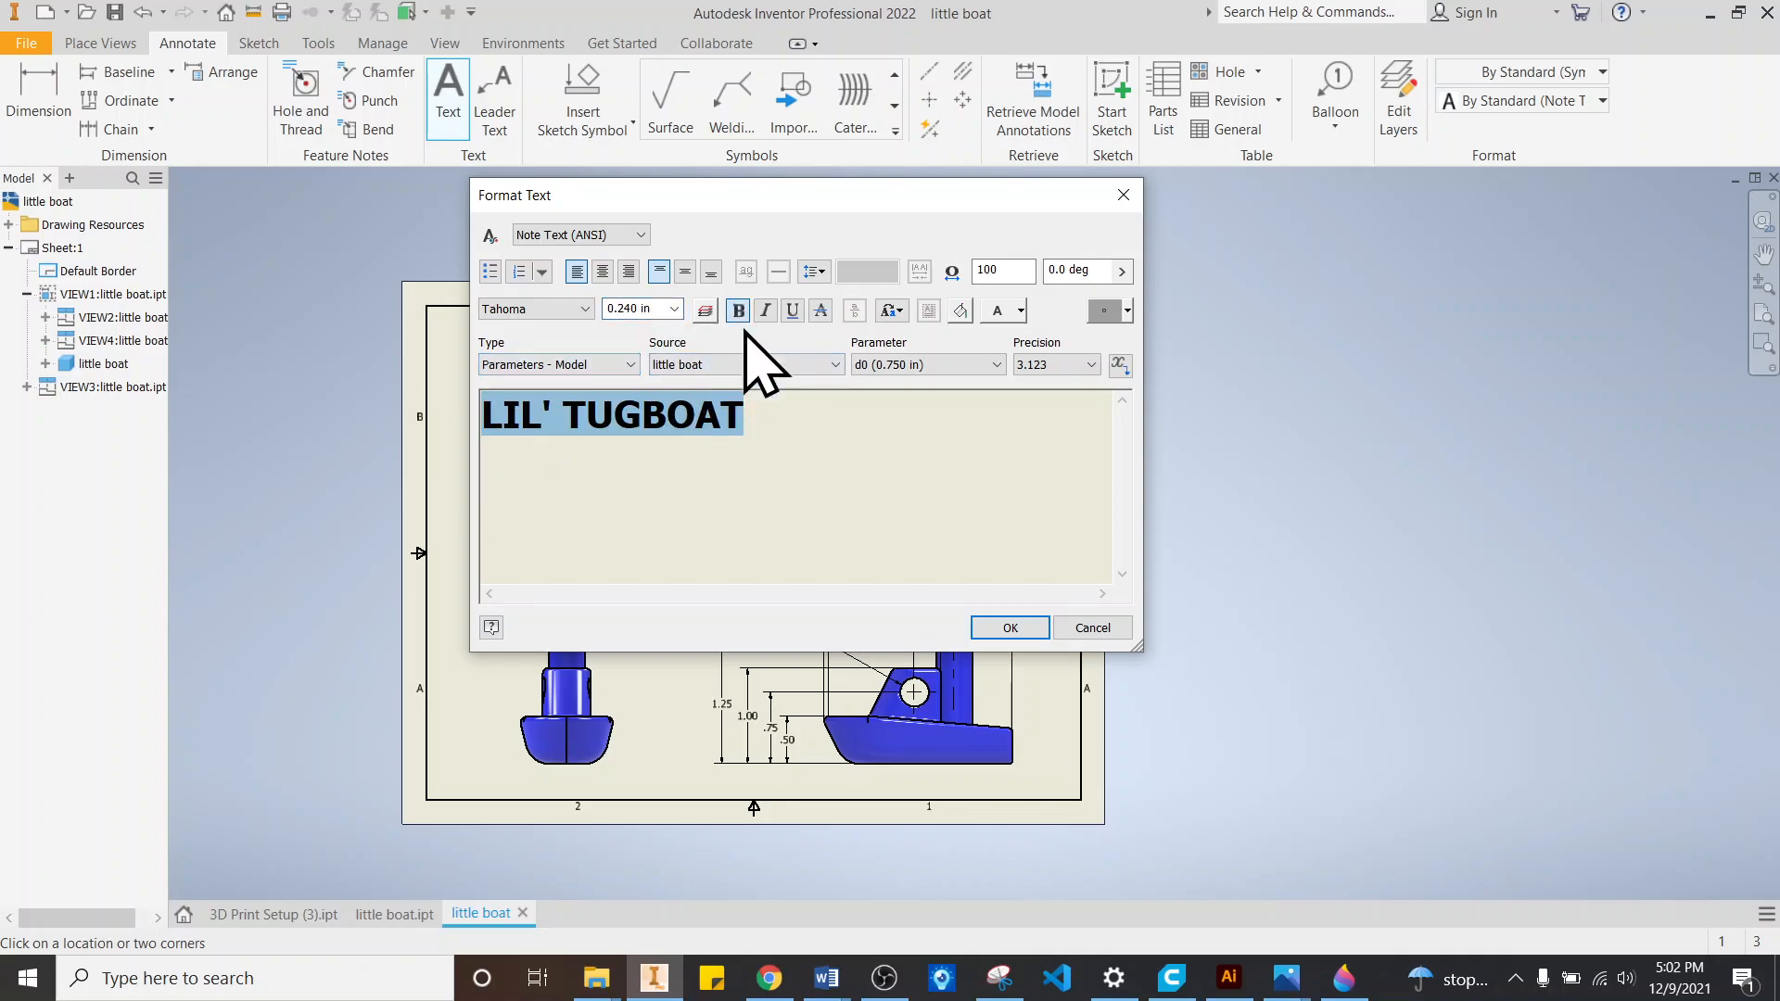
pyautogui.click(1010, 627)
pyautogui.rightClick(823, 388)
pyautogui.click(893, 384)
# Step: Shrink the title's text box and place the title at the sheet's upper center, between the top and isometric views
pyautogui.moveTo(789, 326); pyautogui.dragTo(956, 779)
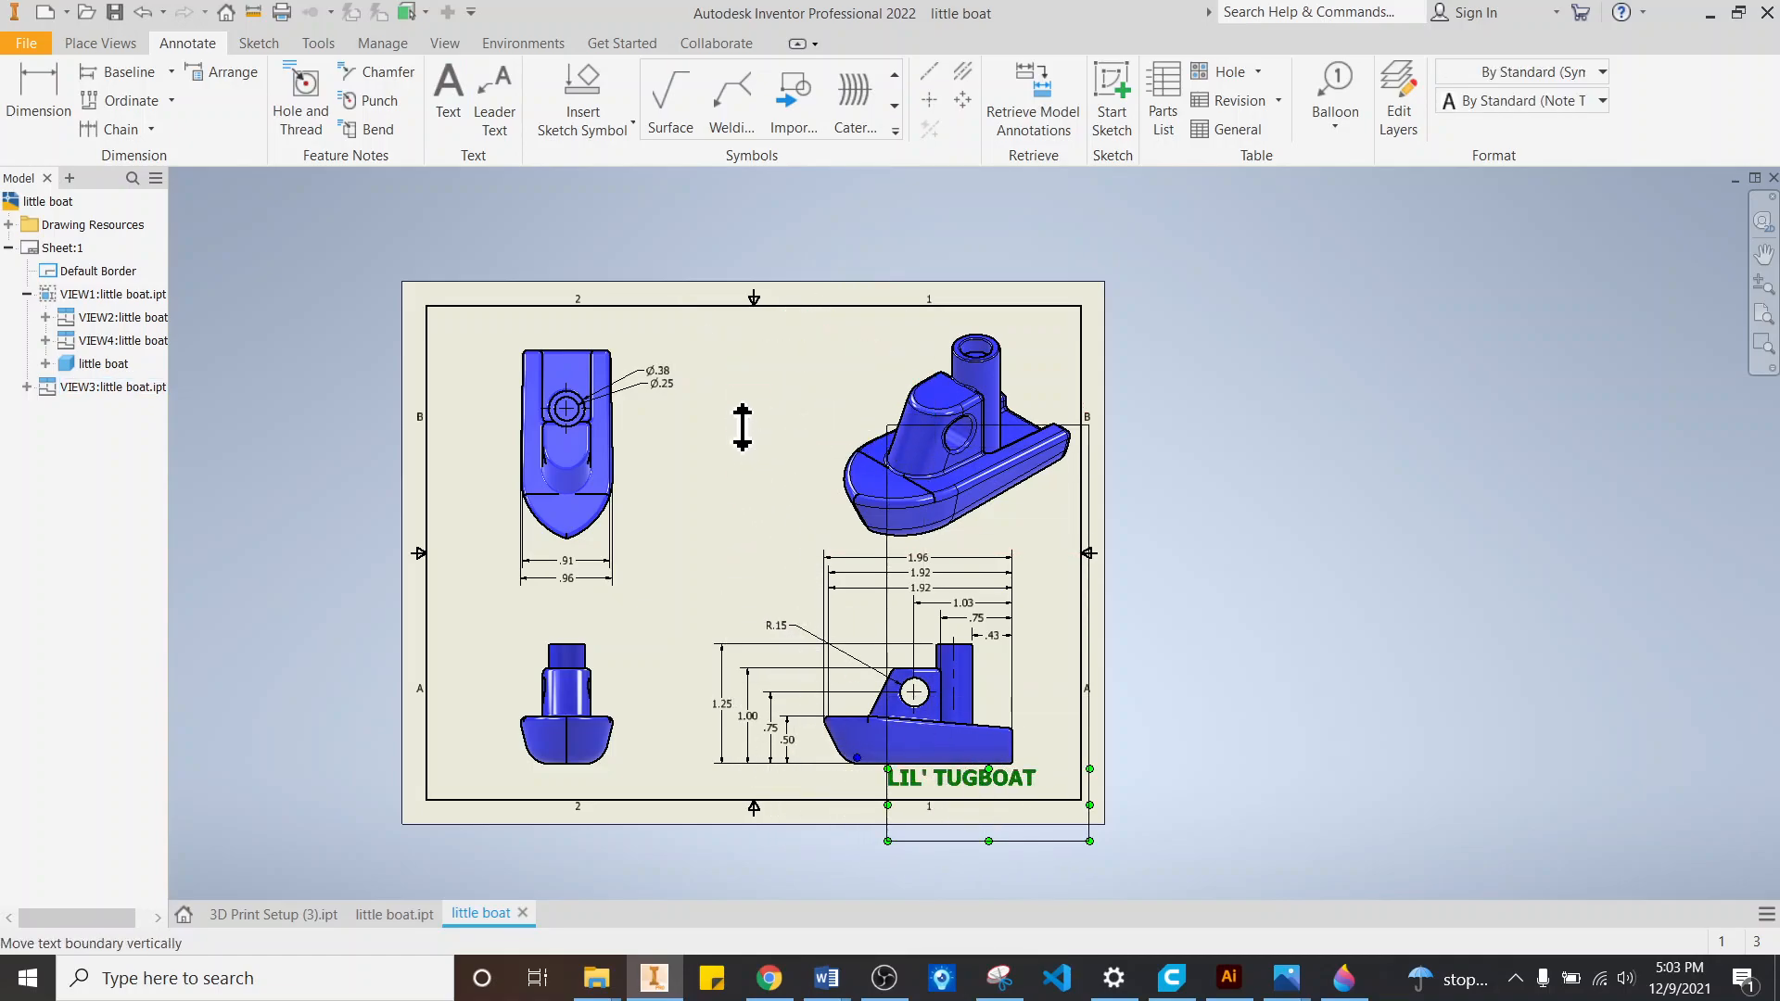
pyautogui.moveTo(804, 767); pyautogui.dragTo(804, 753)
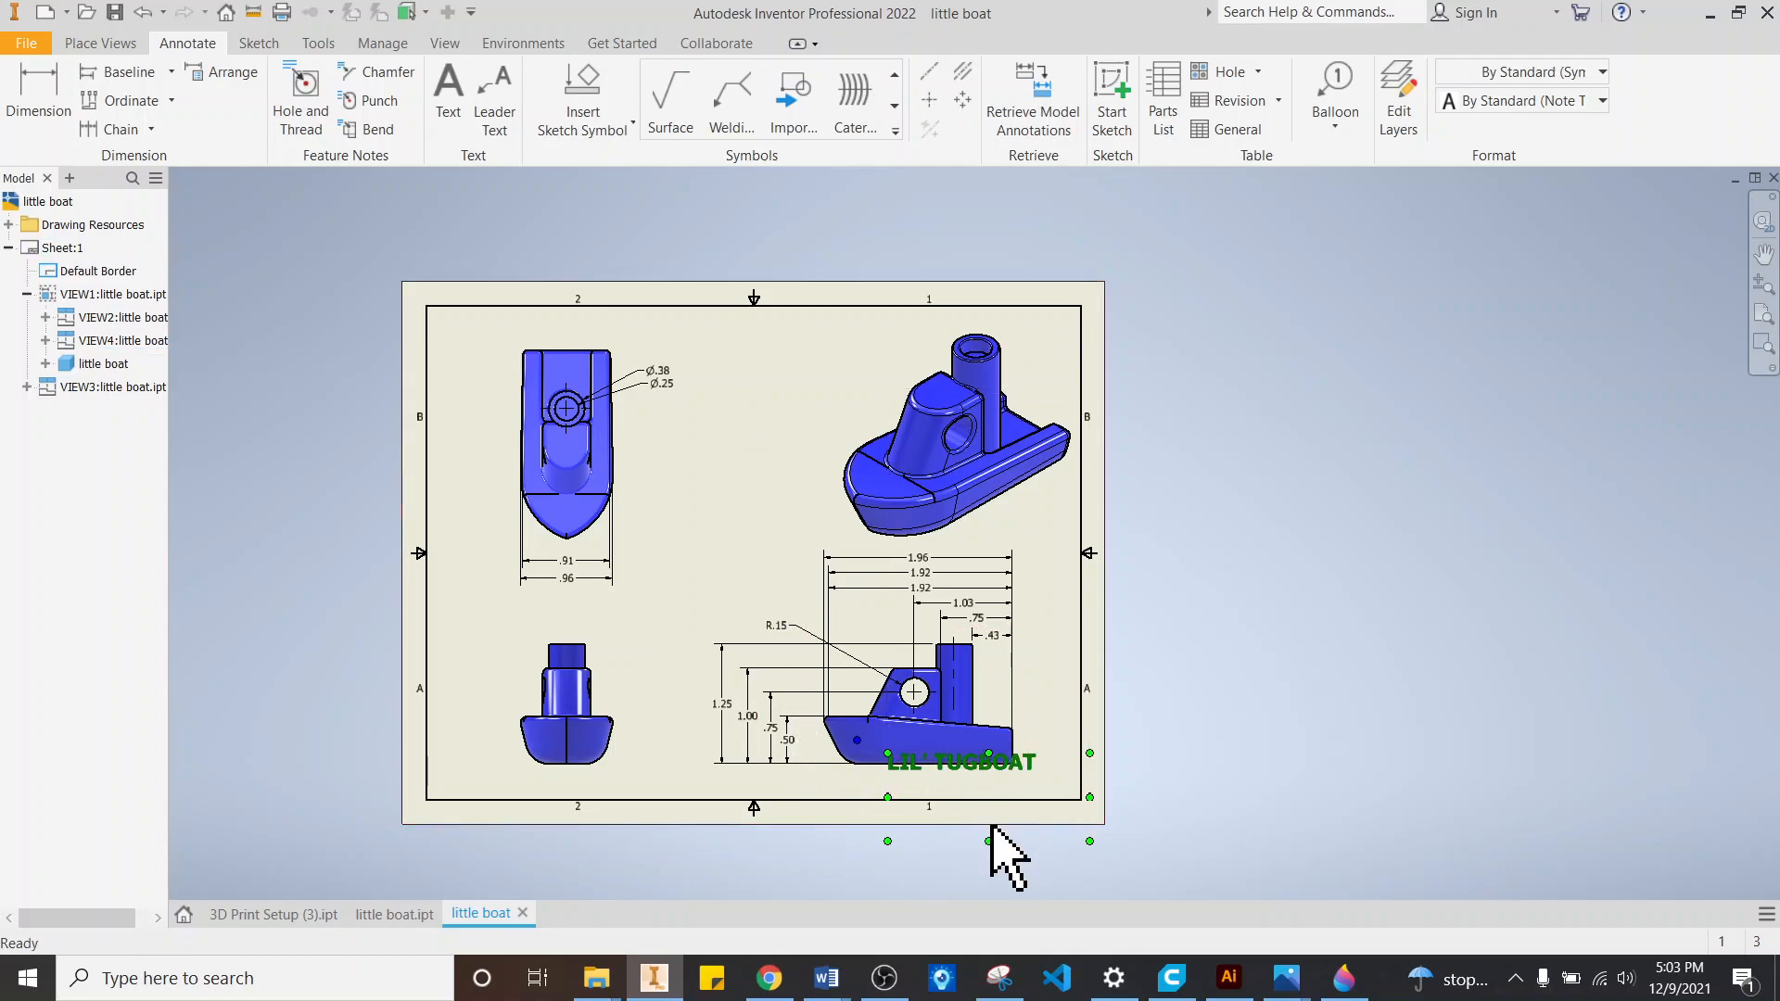
pyautogui.moveTo(991, 830); pyautogui.dragTo(991, 795)
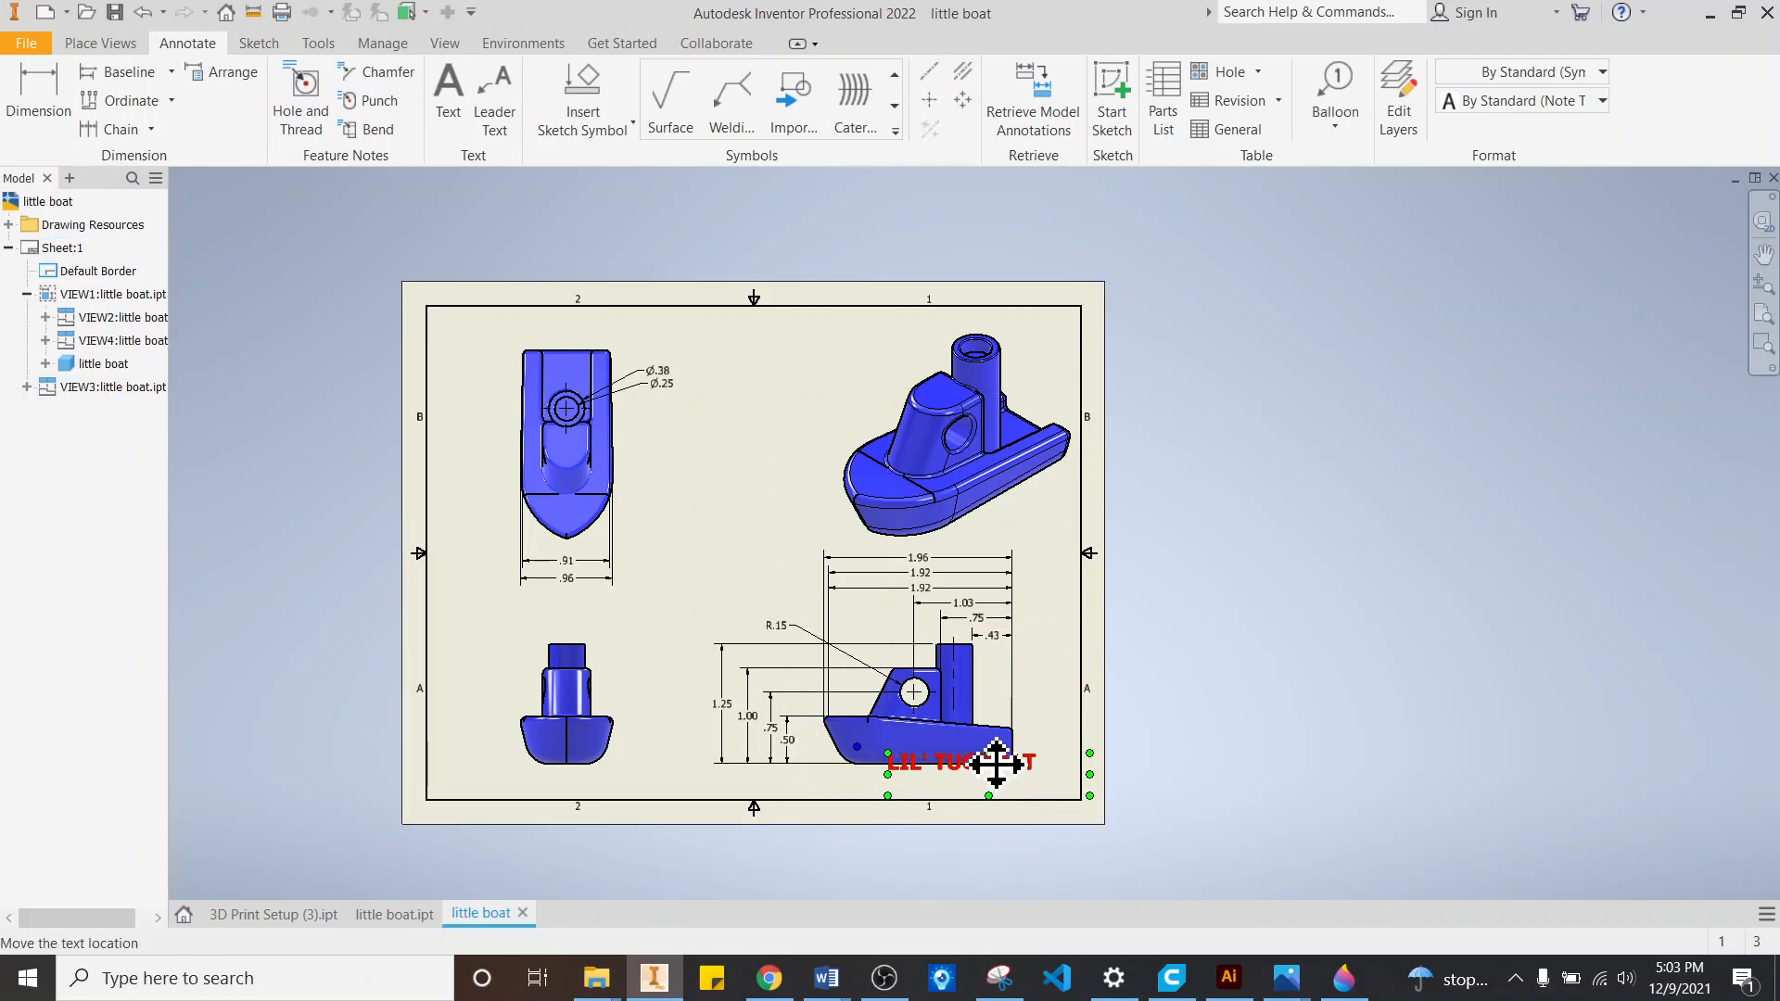
pyautogui.moveTo(854, 317); pyautogui.dragTo(728, 297)
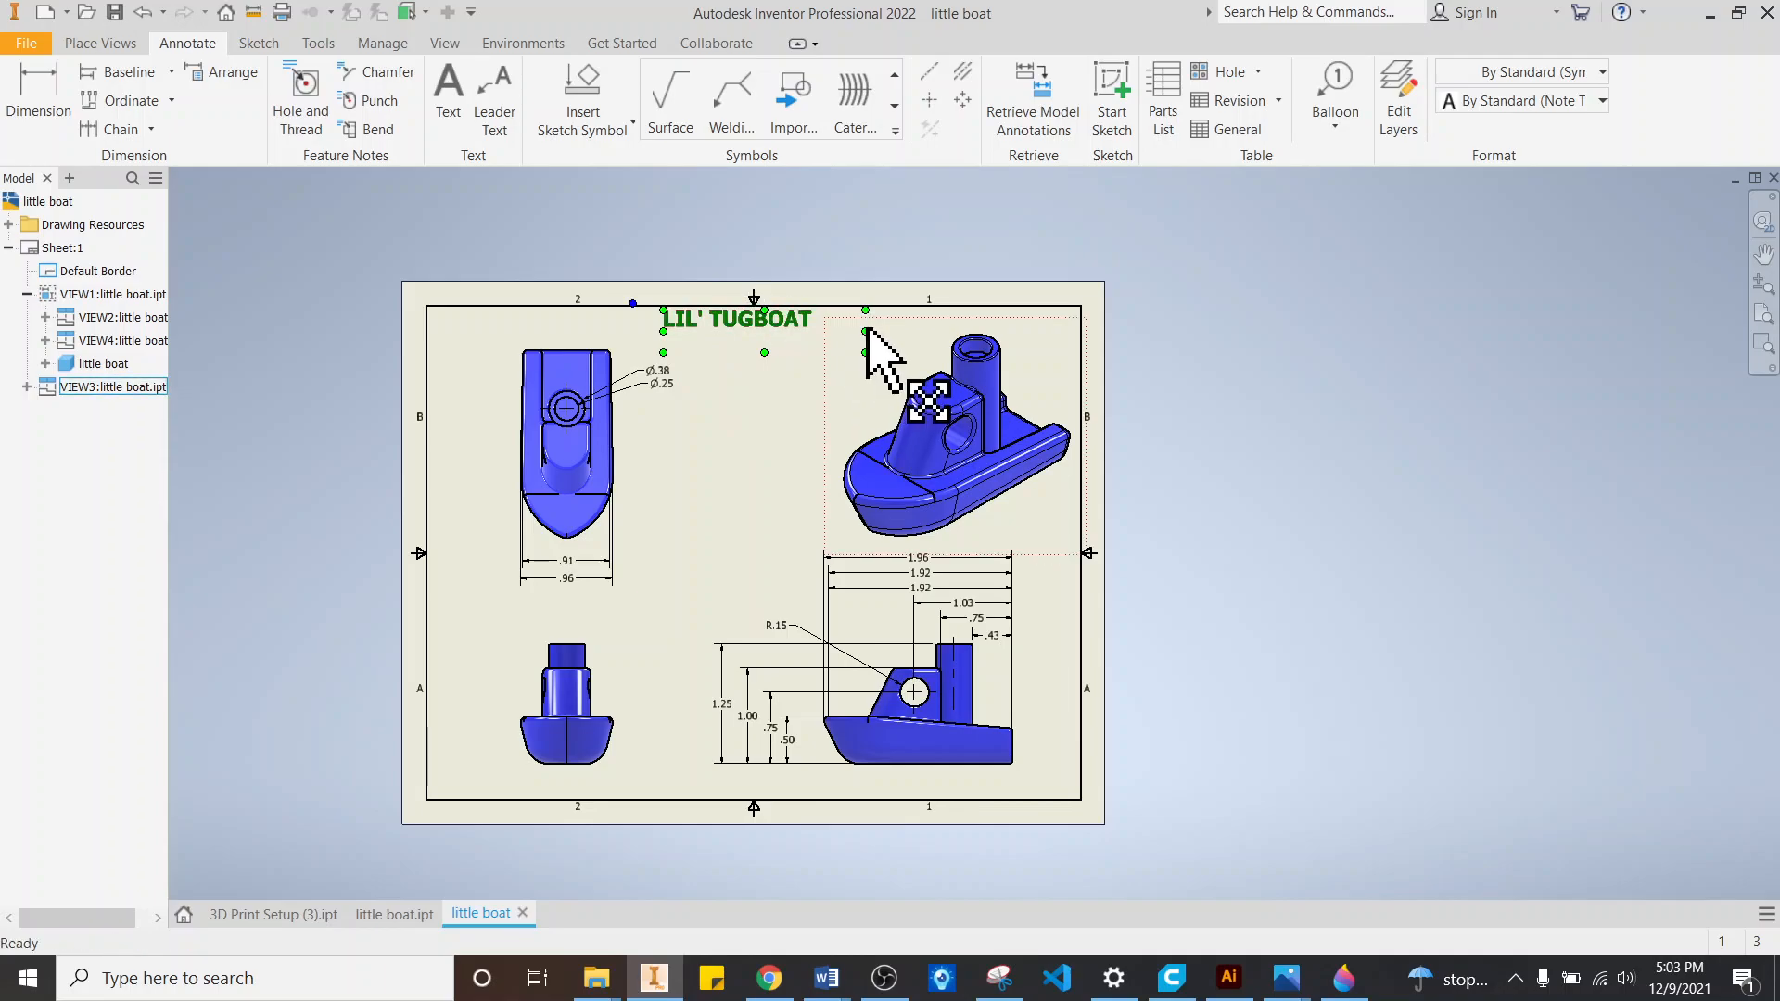
pyautogui.moveTo(821, 330); pyautogui.dragTo(774, 325)
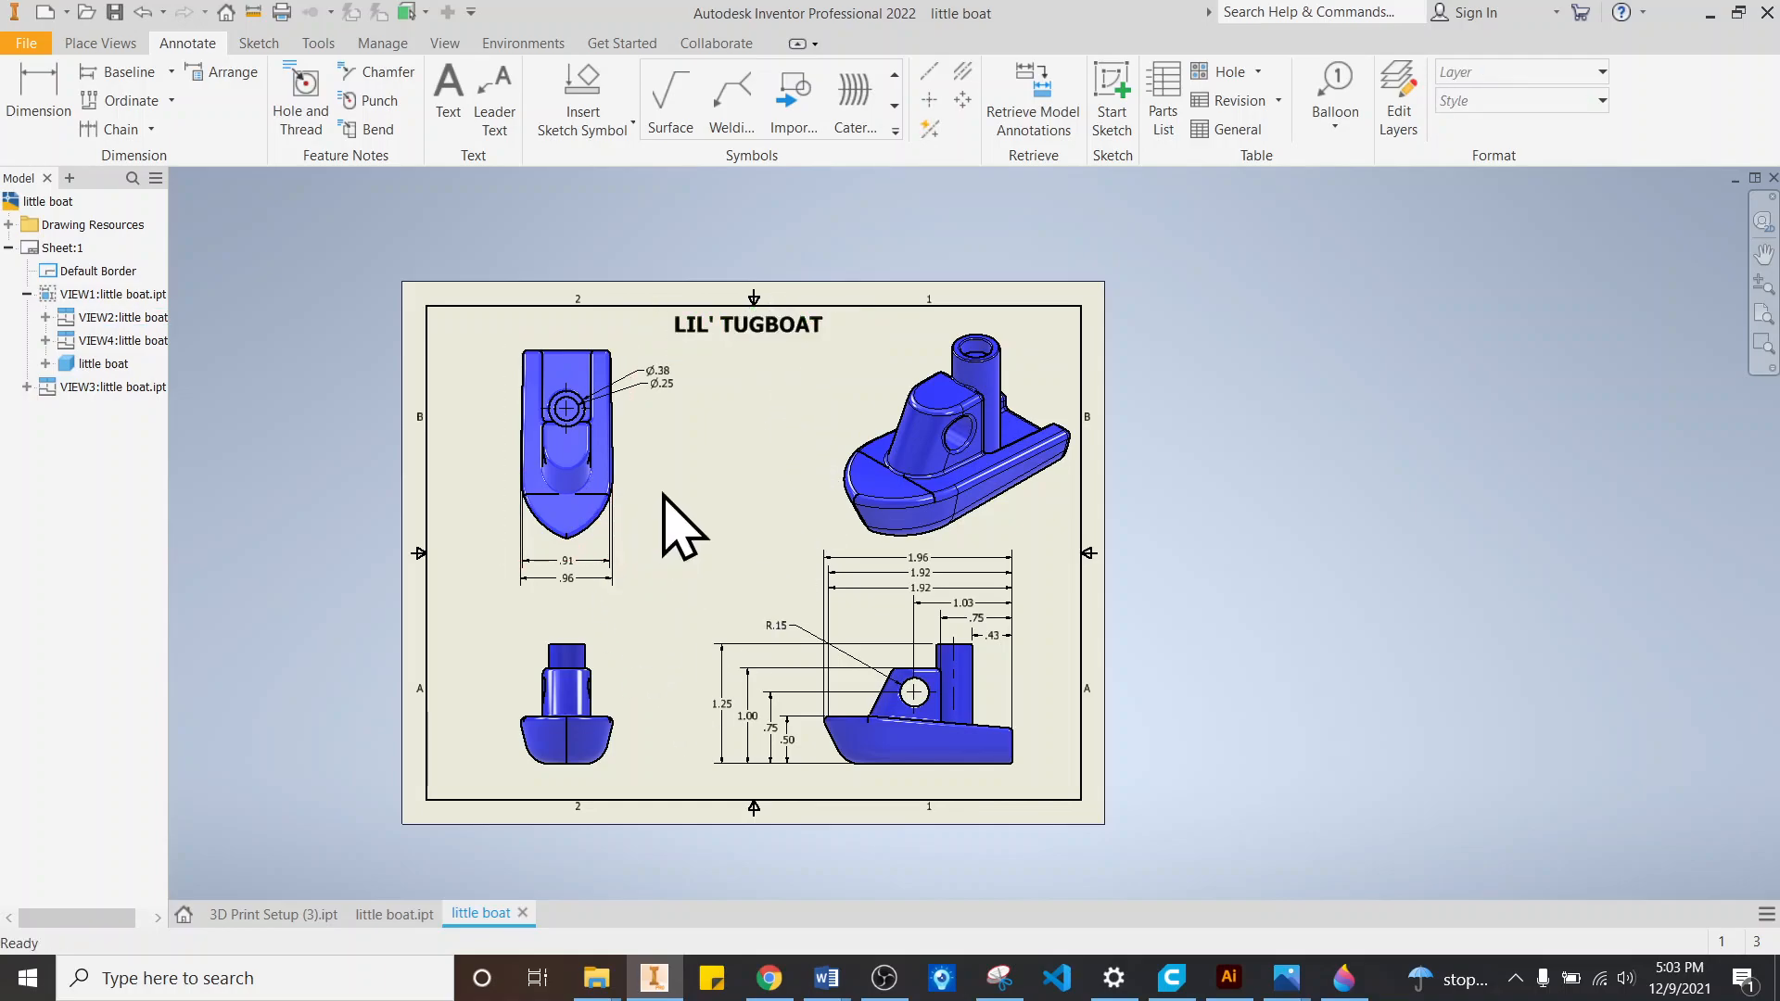
# Step: Save the drawing as an Inventor drawing file (*.dwg) named "little boat" in the Downloads folder
pyautogui.click(27, 43)
pyautogui.click(74, 241)
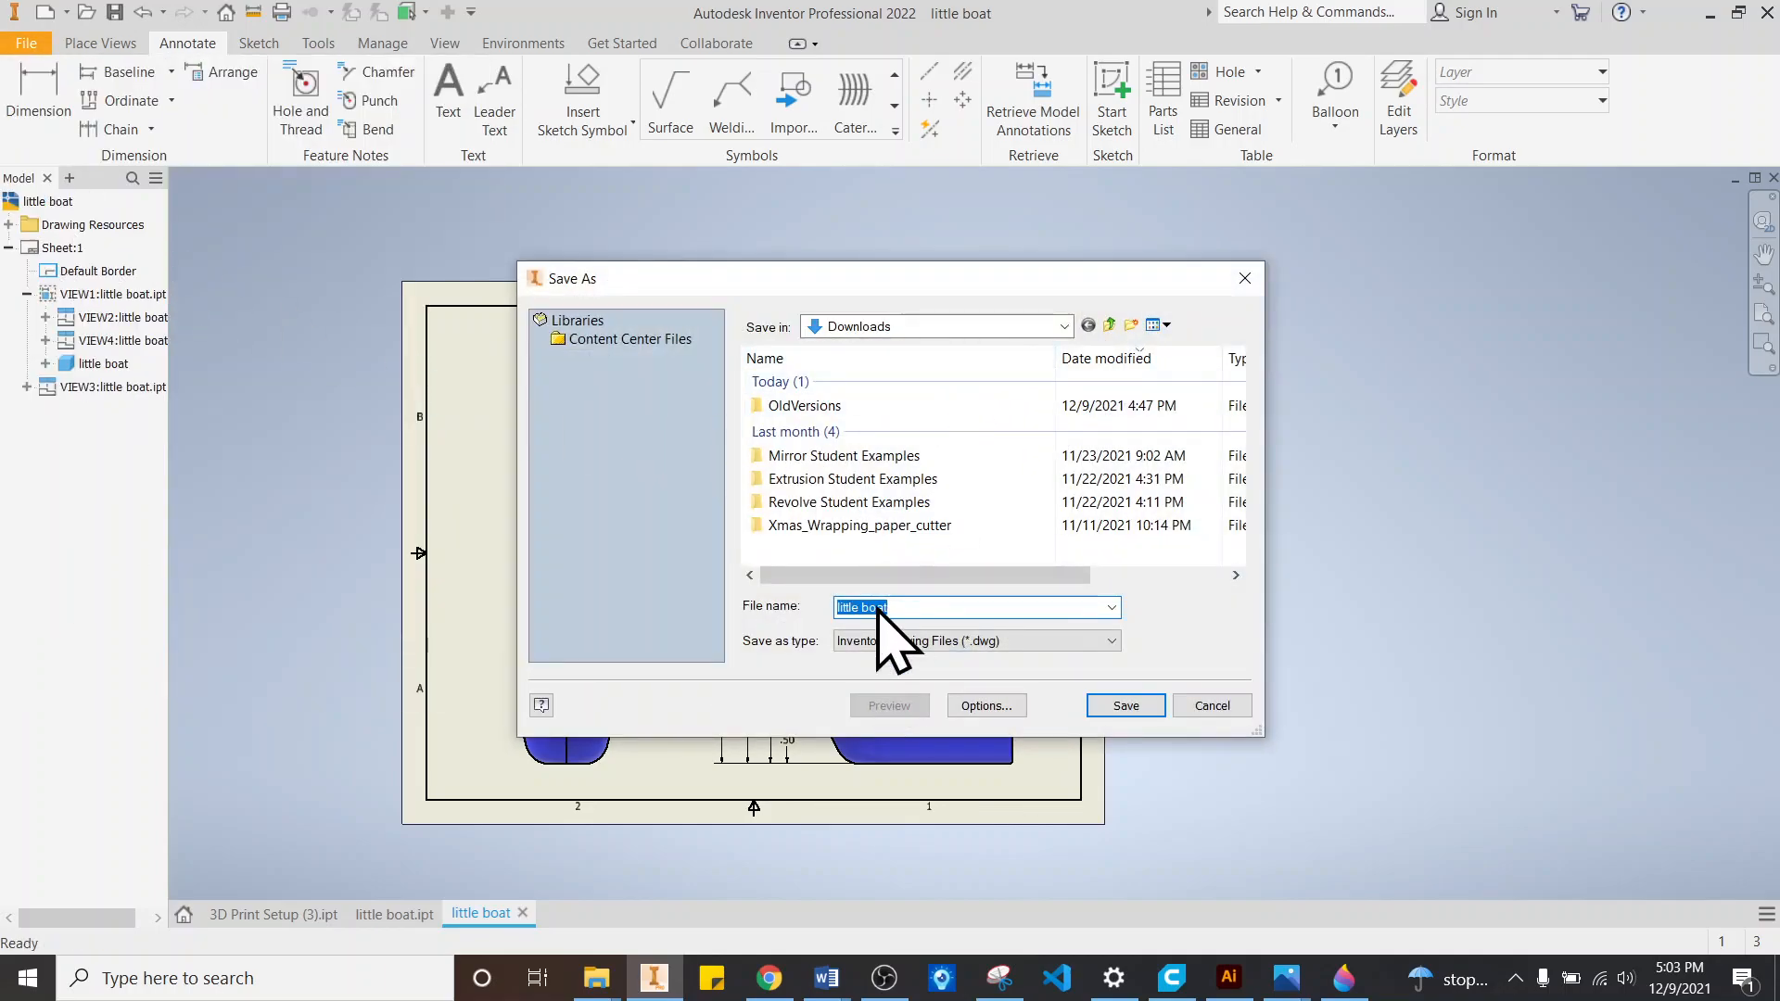
pyautogui.click(1125, 706)
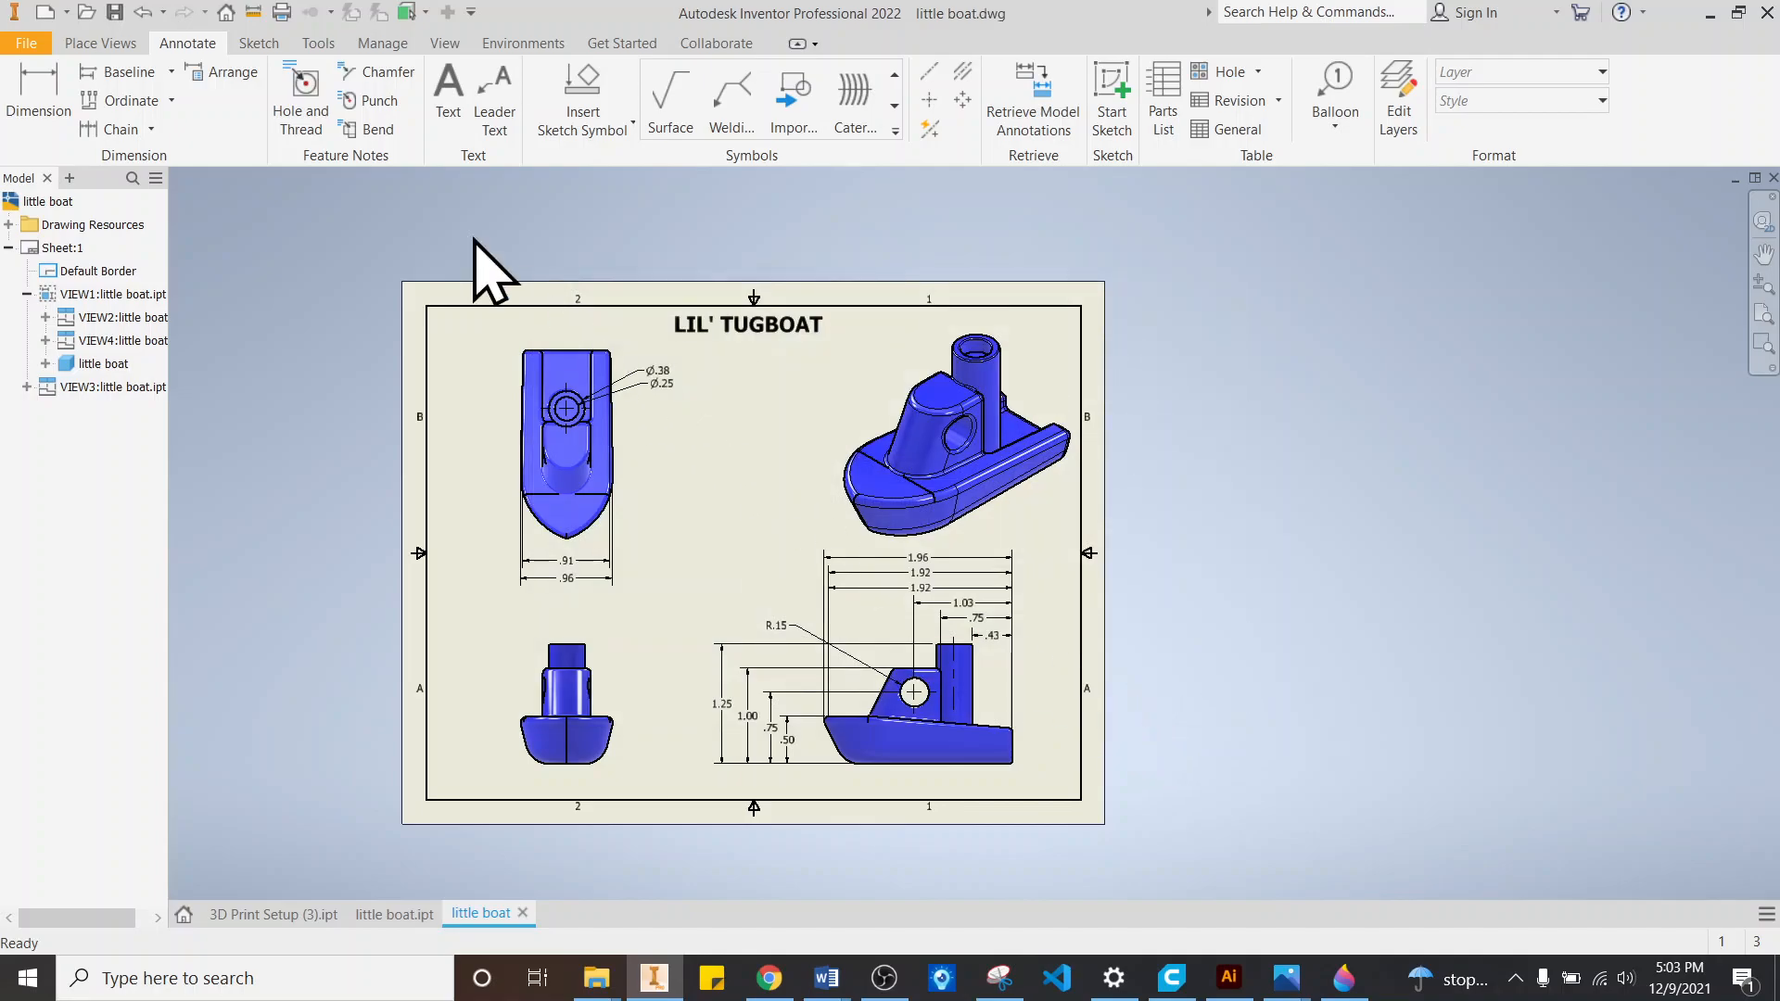
# Step: Export the drawing as a PDF file named "little boat" to the Downloads folder
pyautogui.click(36, 43)
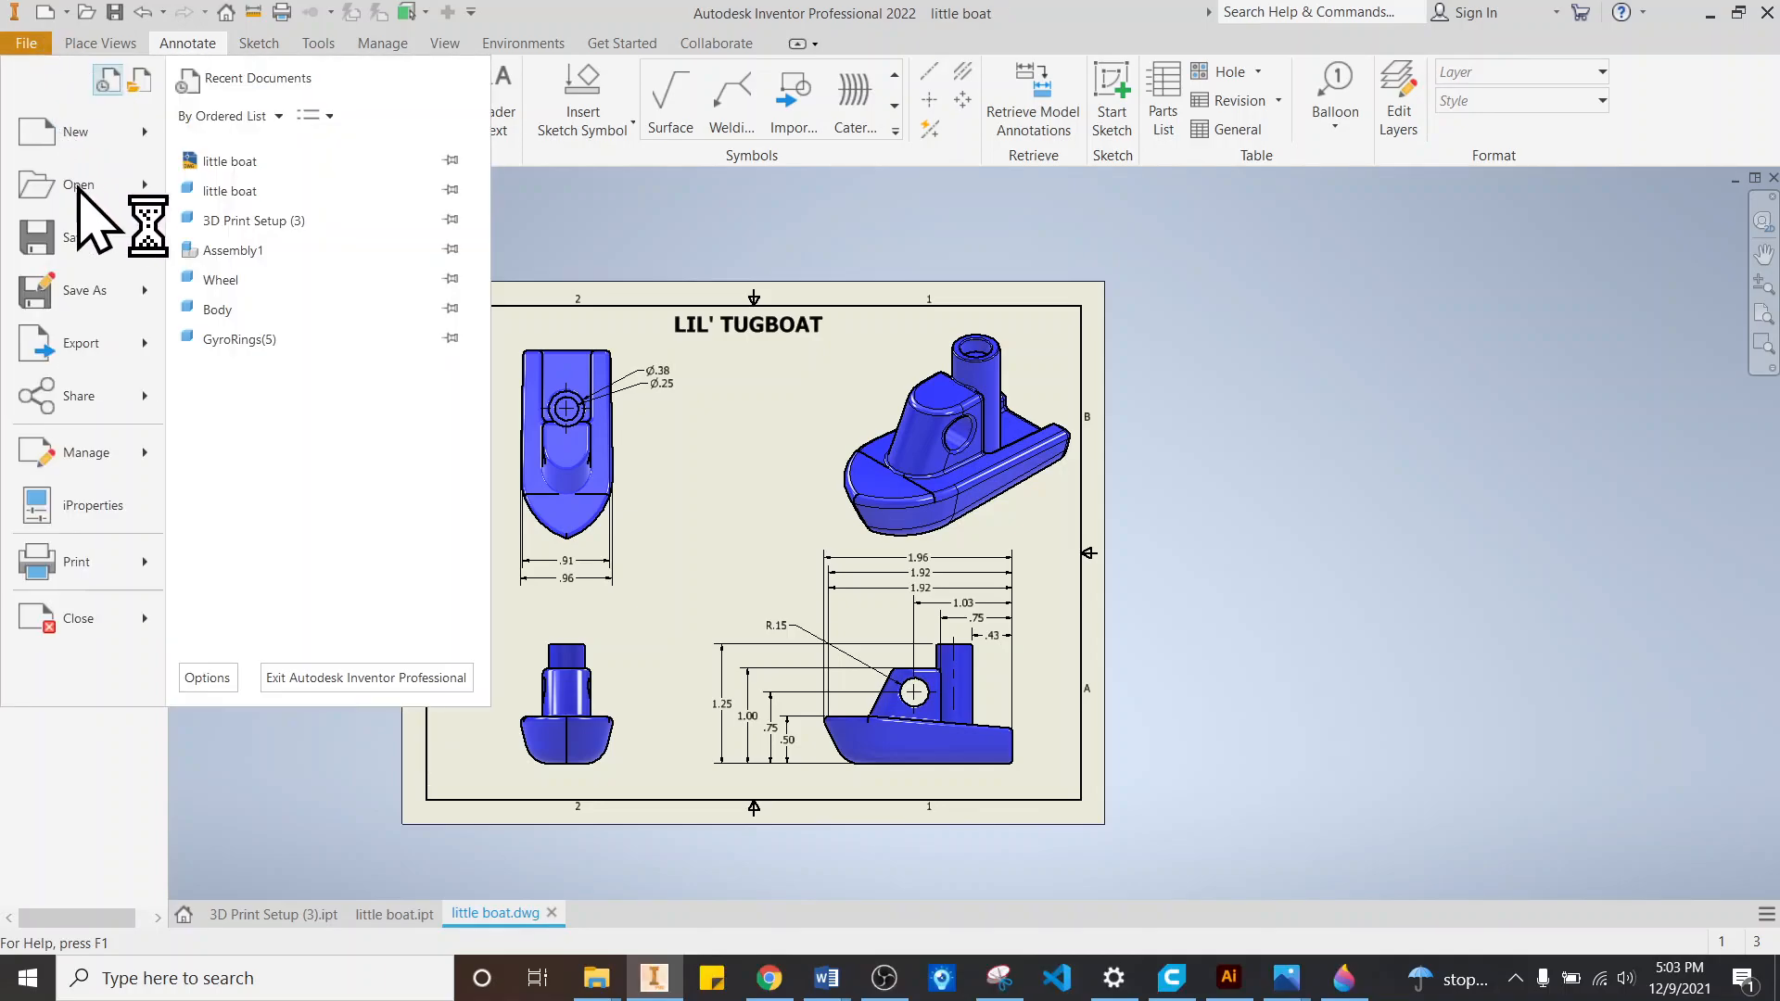
pyautogui.moveTo(159, 371)
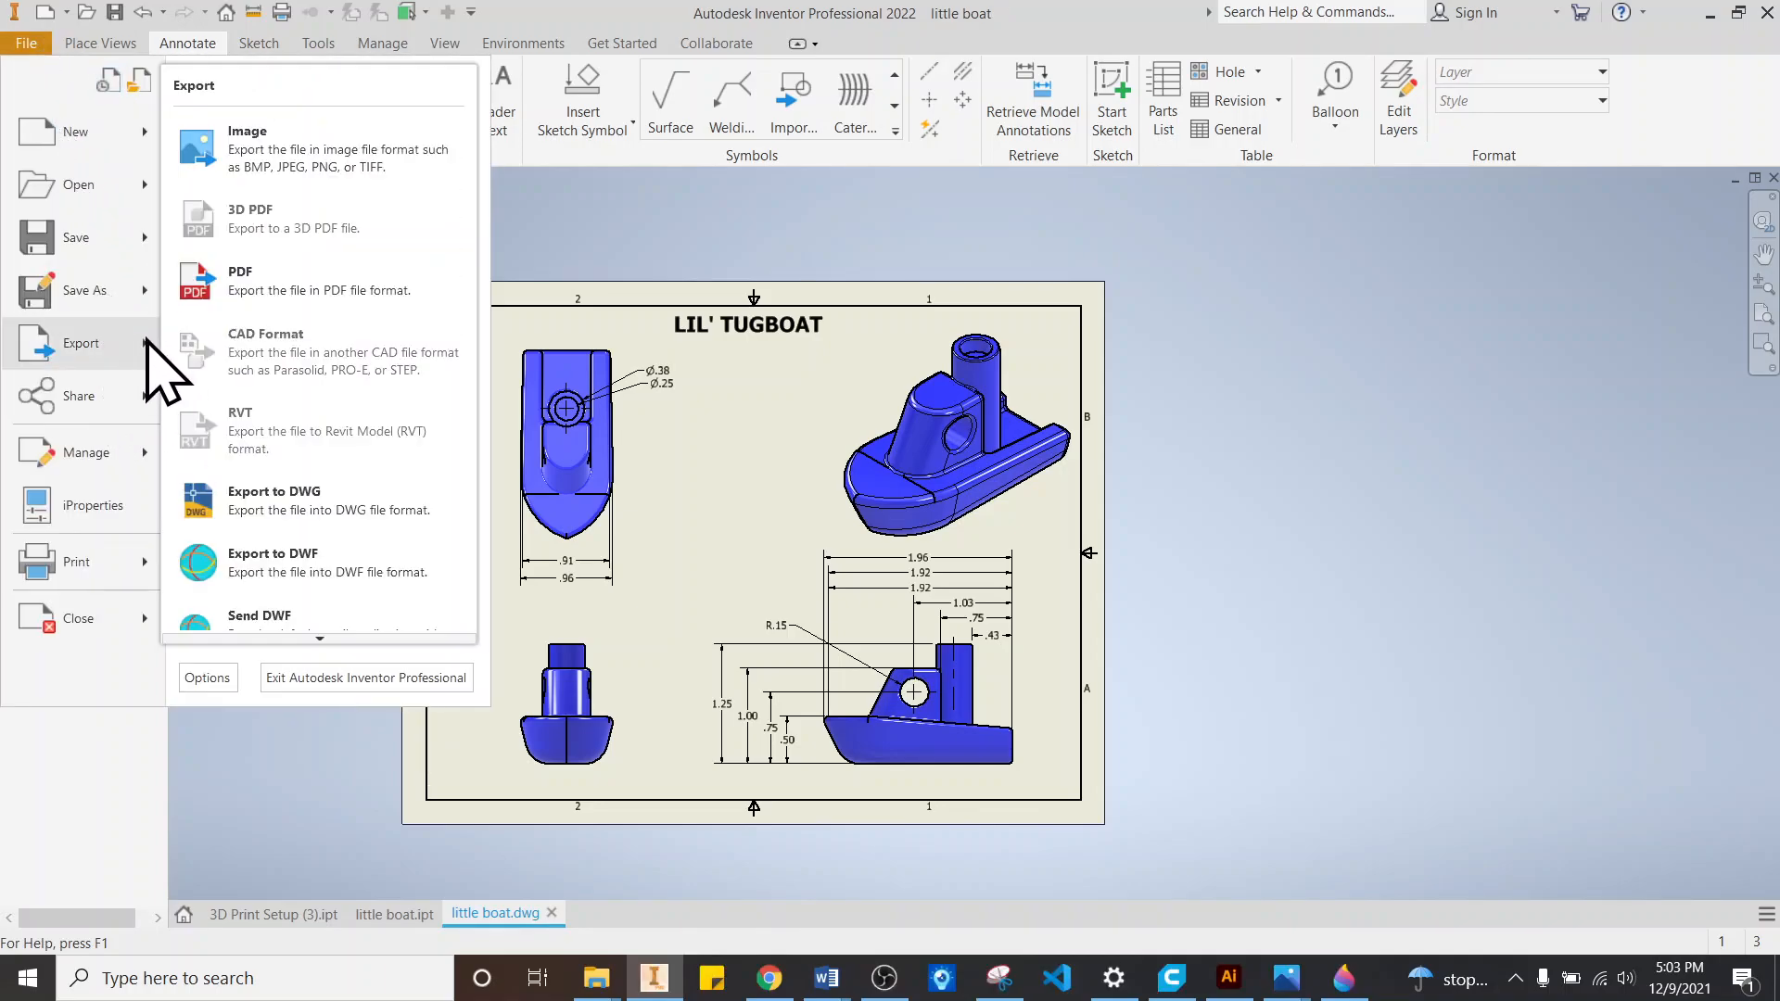
pyautogui.click(294, 286)
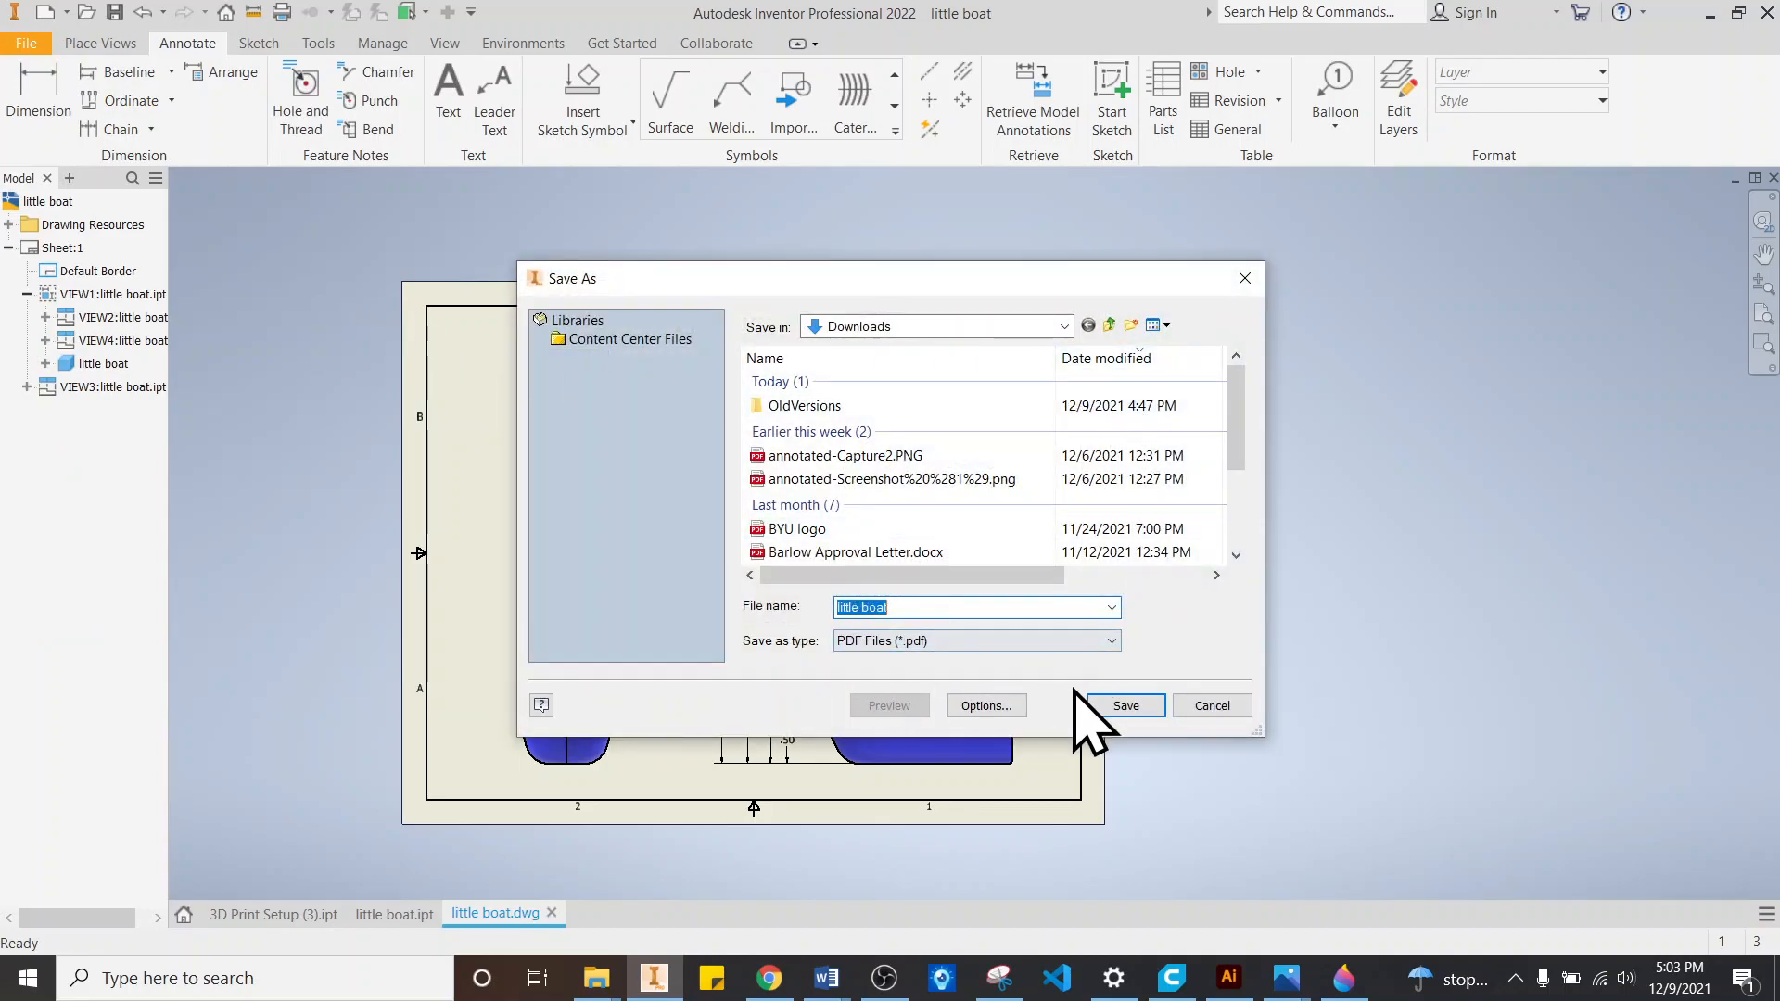
pyautogui.click(1136, 710)
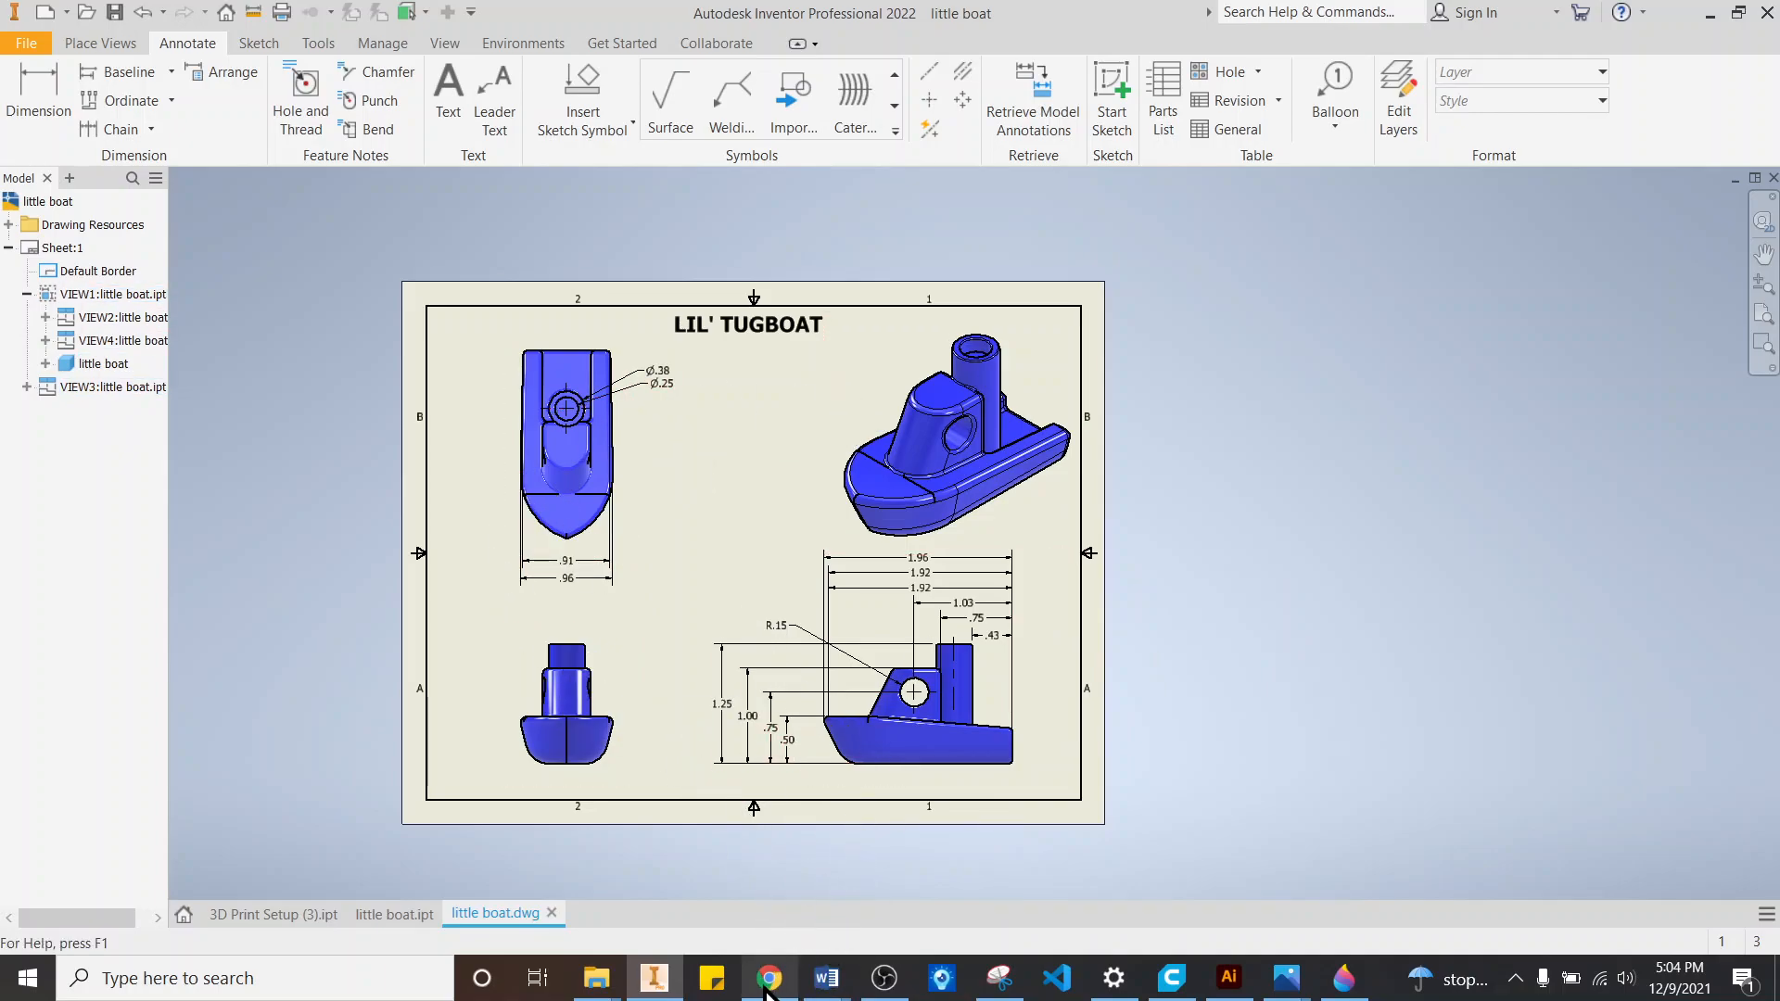
pyautogui.moveTo(891, 978)
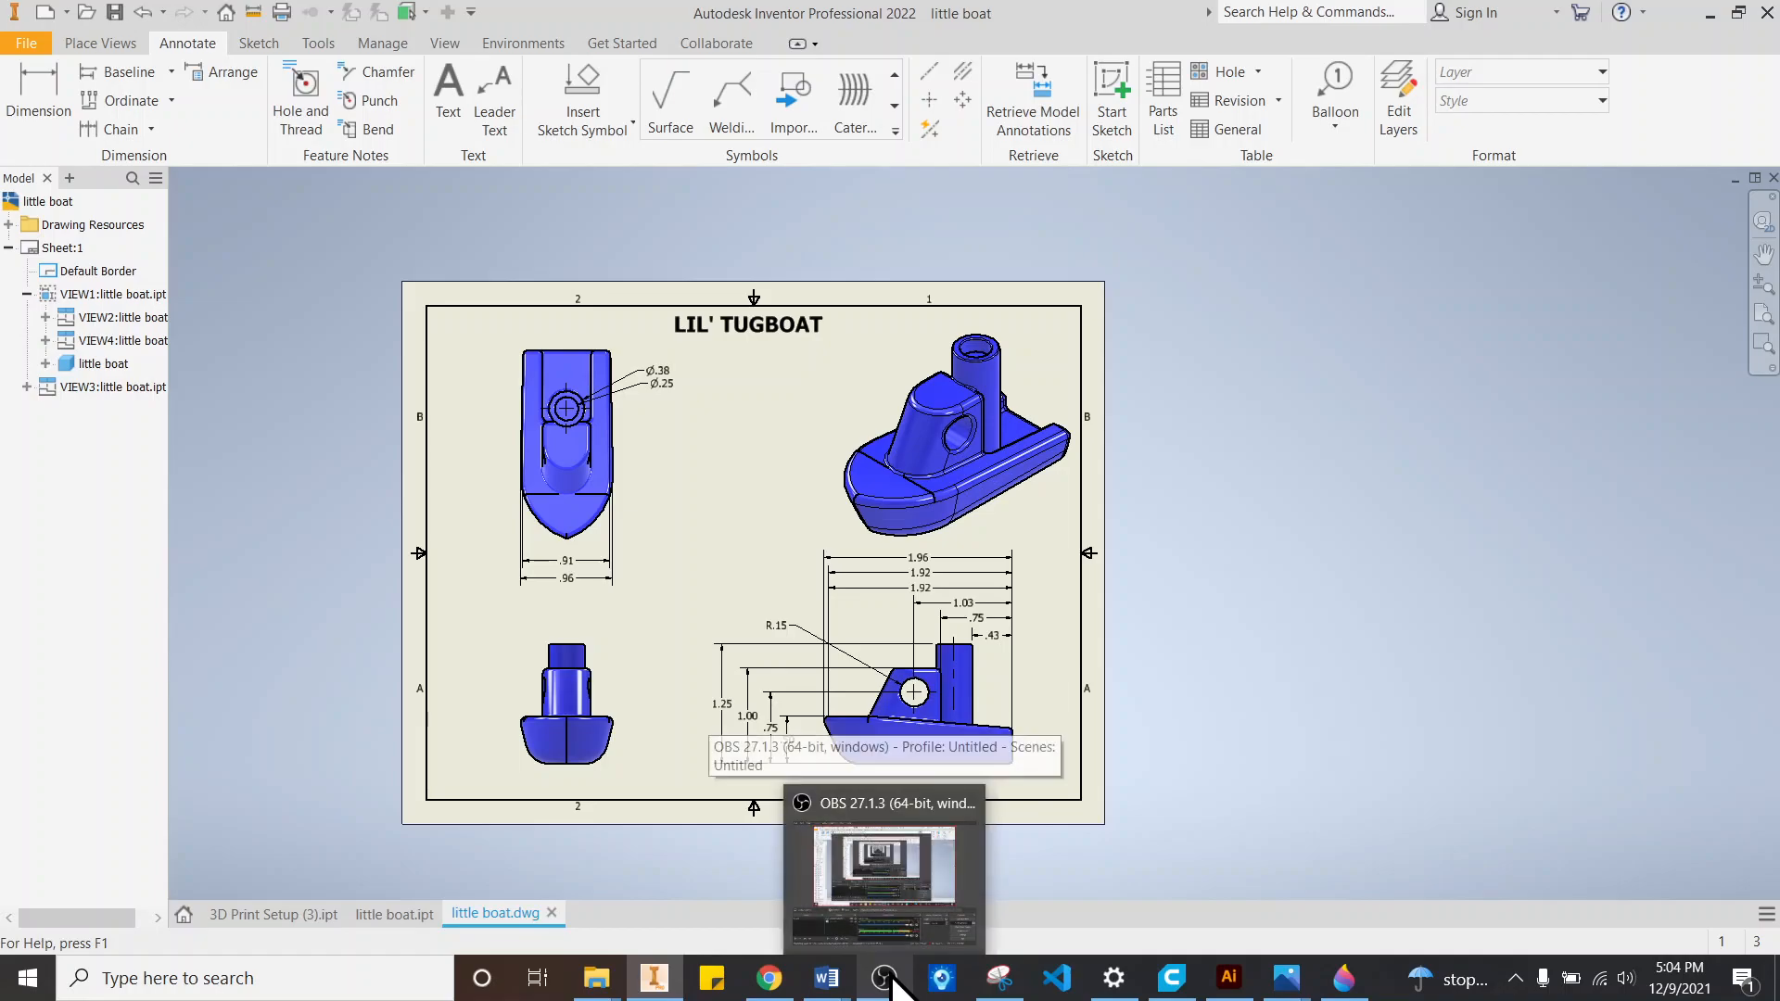